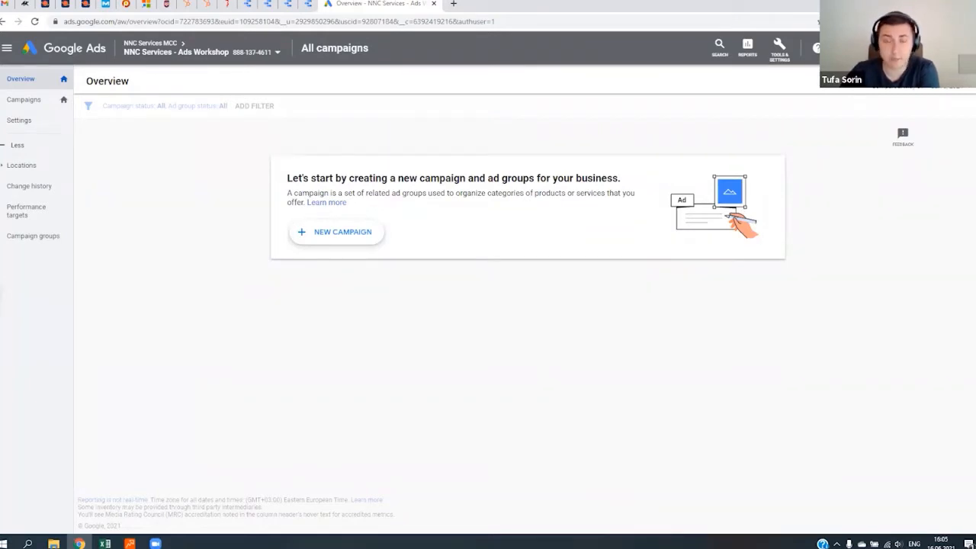
- Switch to the B2B Prospecting Academy landing page and read its headline and course introduction
left_click(226, 3)
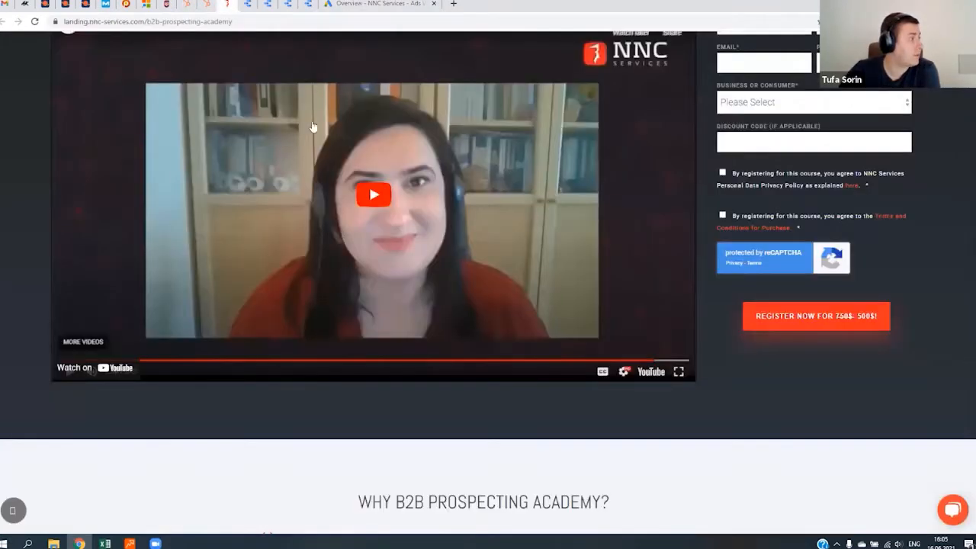
scroll(546, 392, "up", 4)
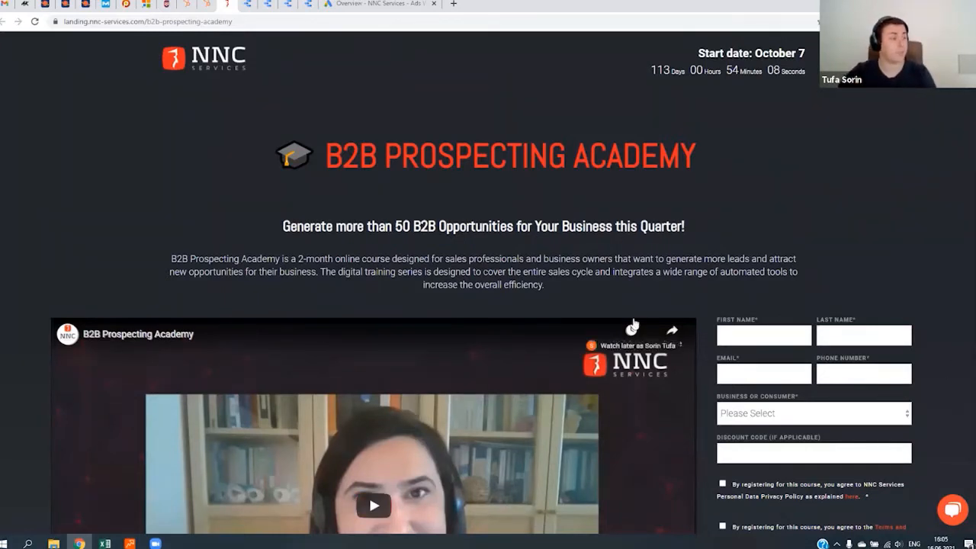
scroll(721, 288, "down", 4)
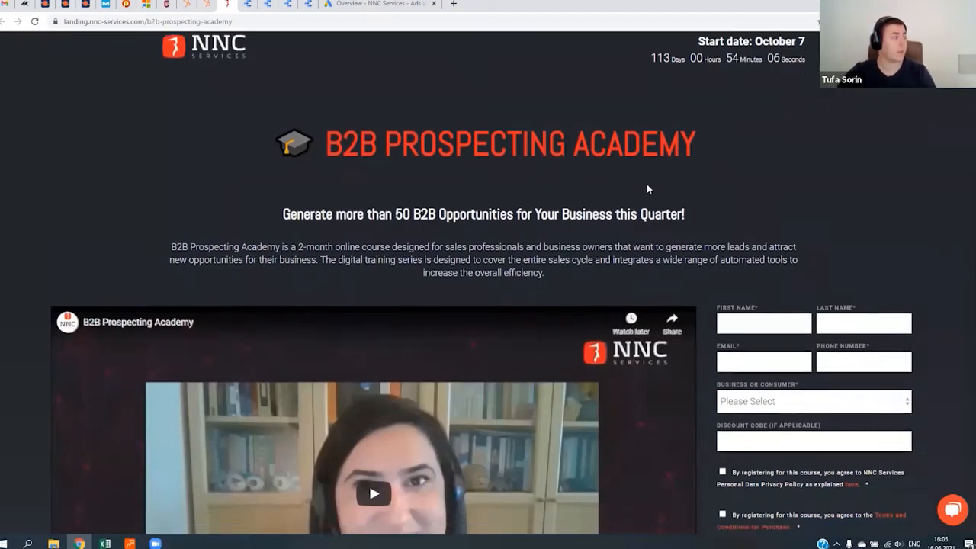
scroll(722, 287, "down", 2)
scroll(647, 300, "up", 6)
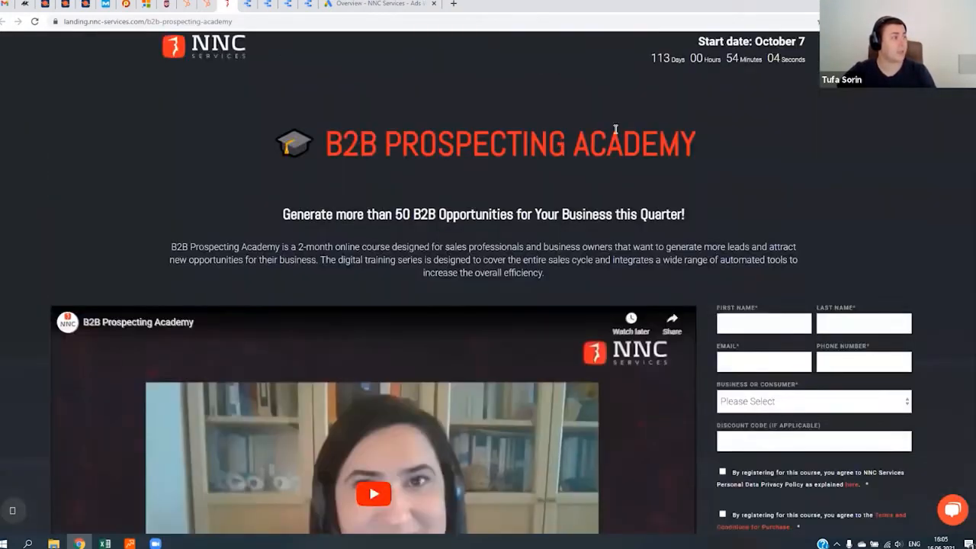
left_click_drag(331, 158, 801, 200)
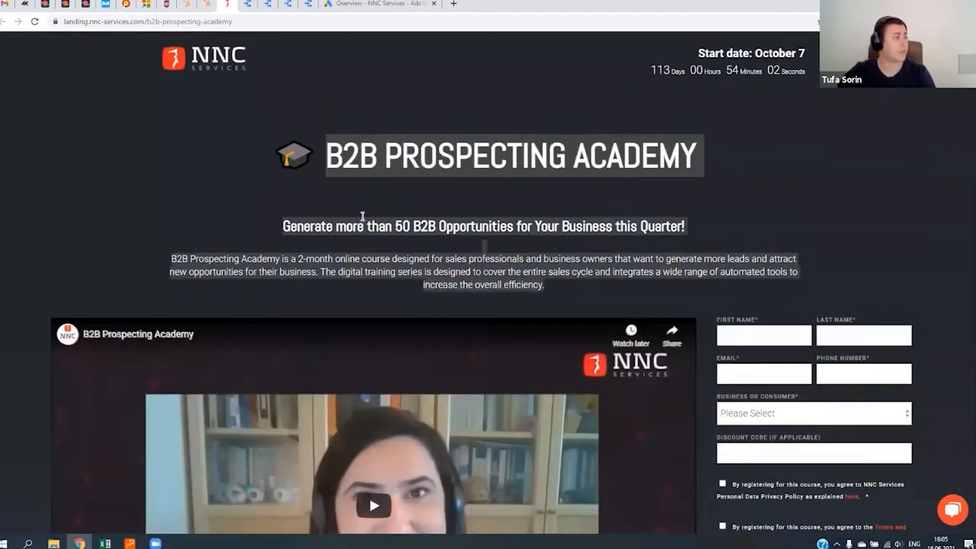
left_click(361, 215)
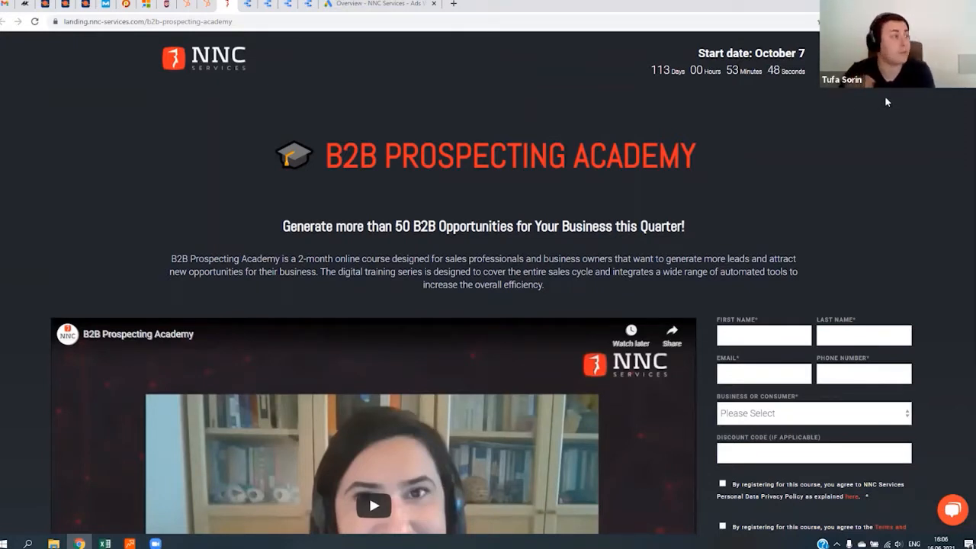
- Examine the landing page's promo video and registration form, including the first name and discount code fields
scroll(383, 178, "down", 3)
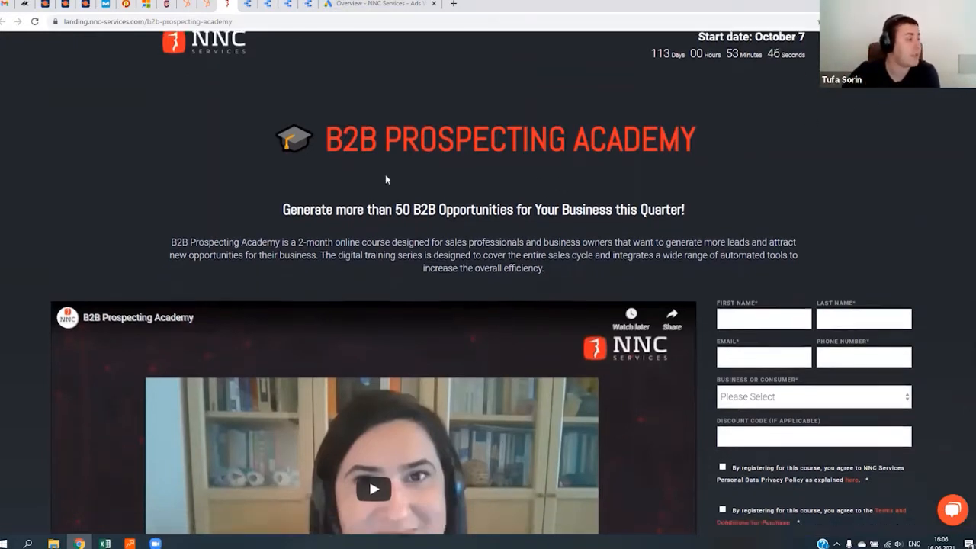
scroll(564, 305, "down", 2)
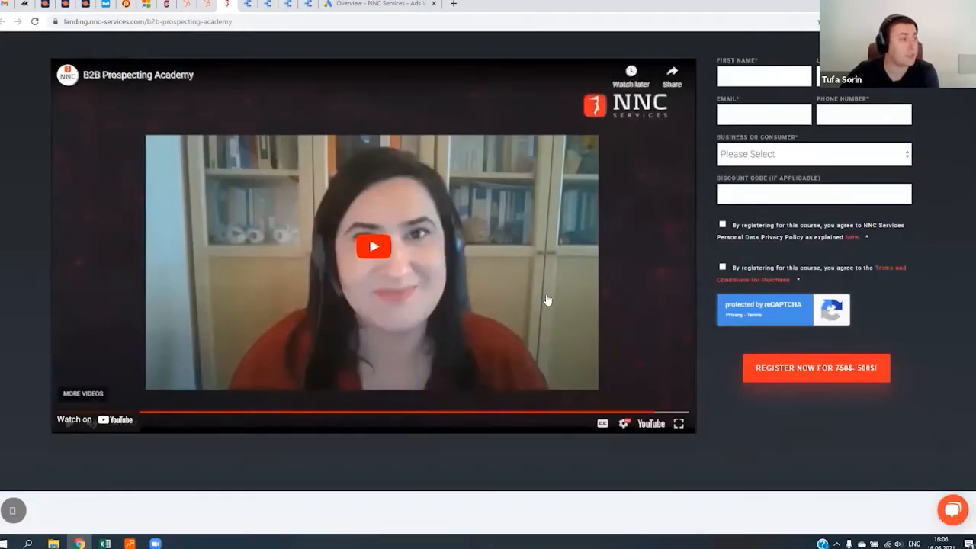
scroll(546, 298, "up", 1)
scroll(514, 338, "up", 1)
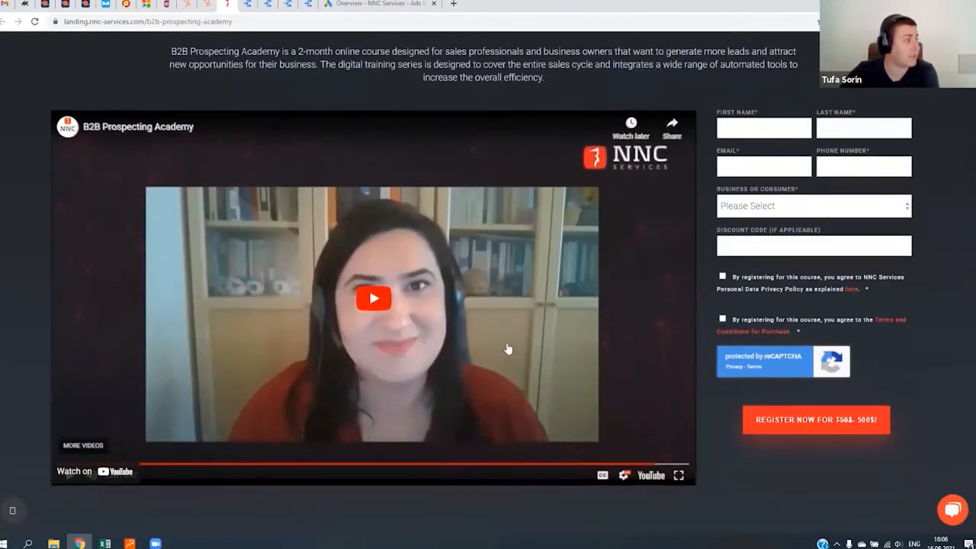
left_click(789, 129)
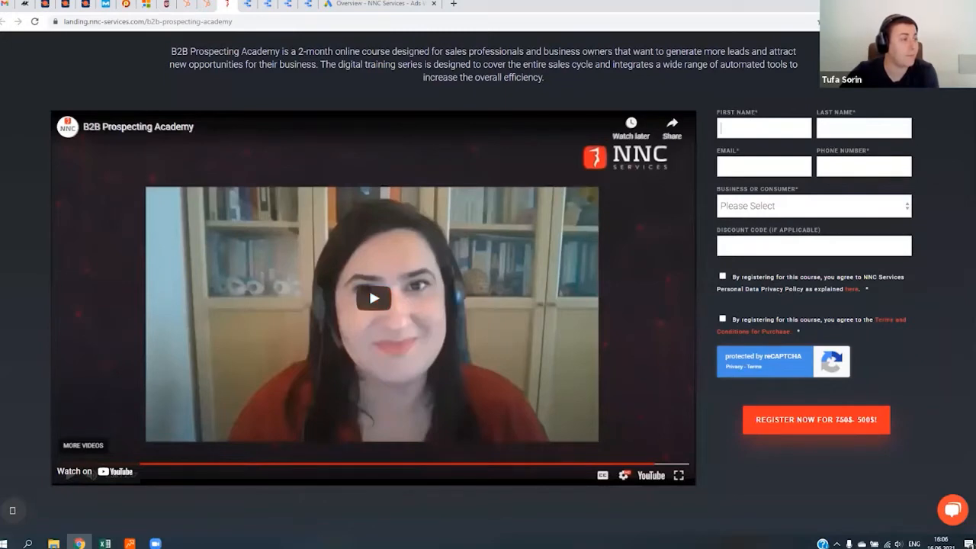
left_click(880, 243)
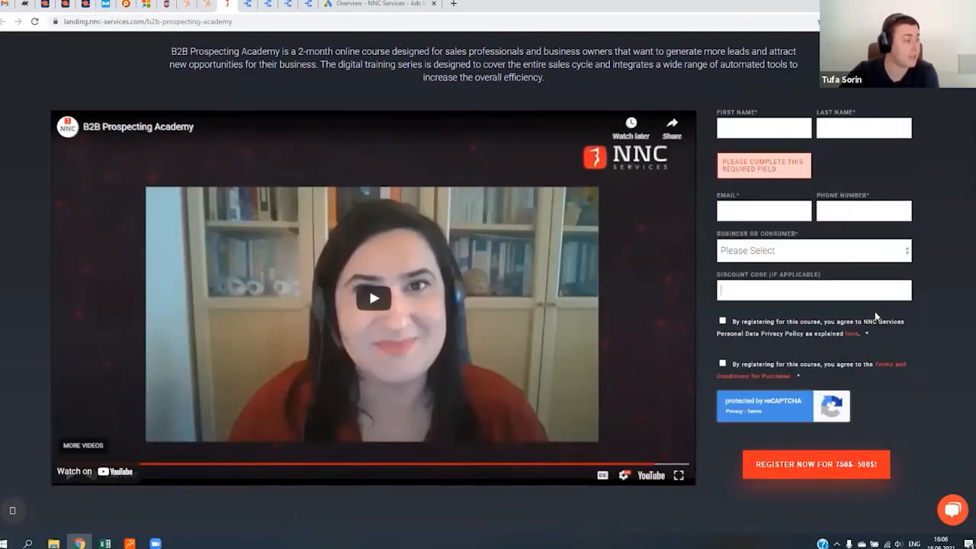
- Review the landing page's benefits, weekly sessions, target audience, pricing and presenter sections, and return to Google Ads
scroll(629, 254, "down", 7)
scroll(446, 329, "down", 4)
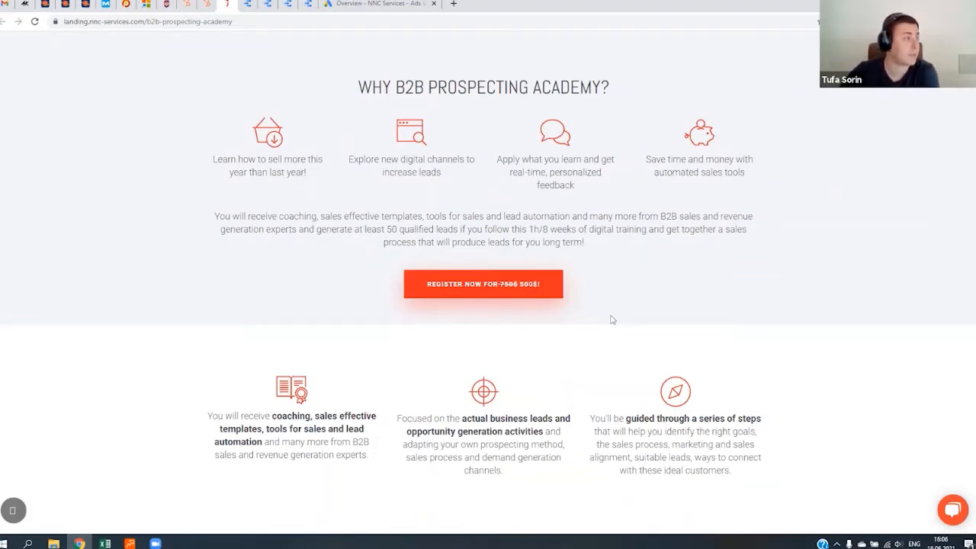
scroll(633, 328, "down", 4)
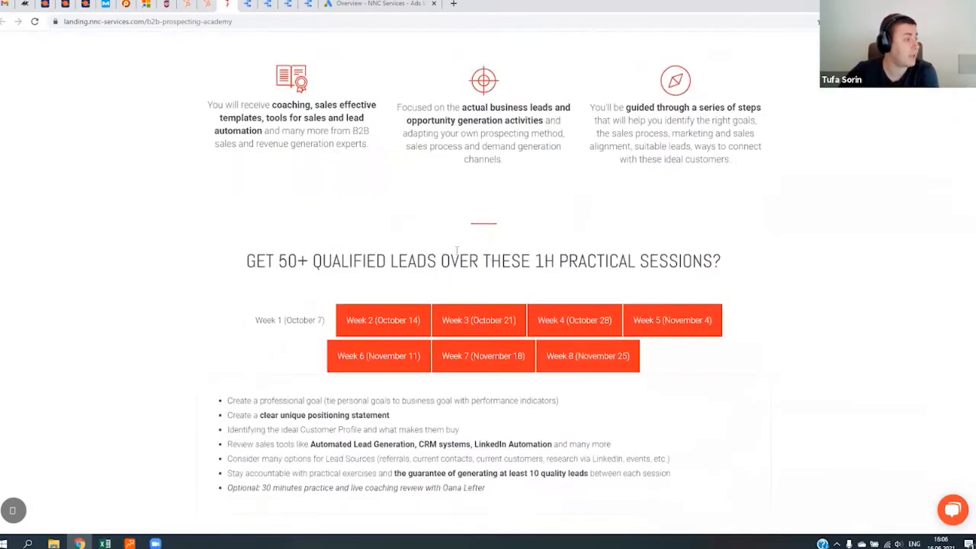
scroll(263, 244, "down", 10)
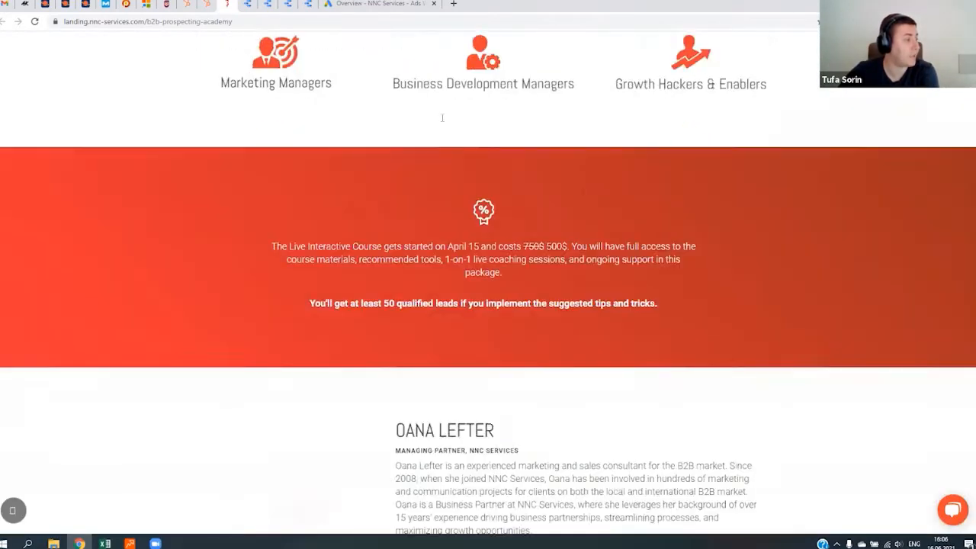
scroll(186, 80, "down", 5)
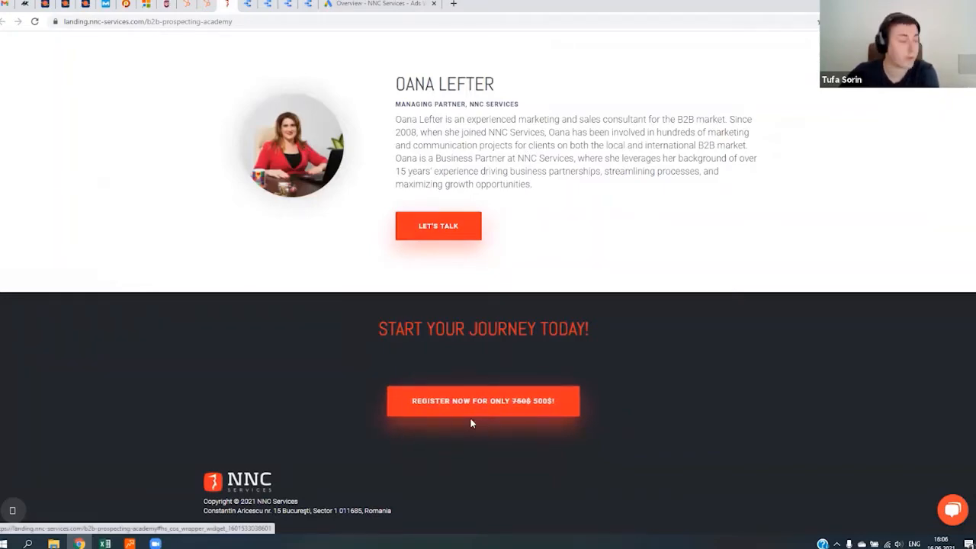
scroll(612, 307, "up", 10)
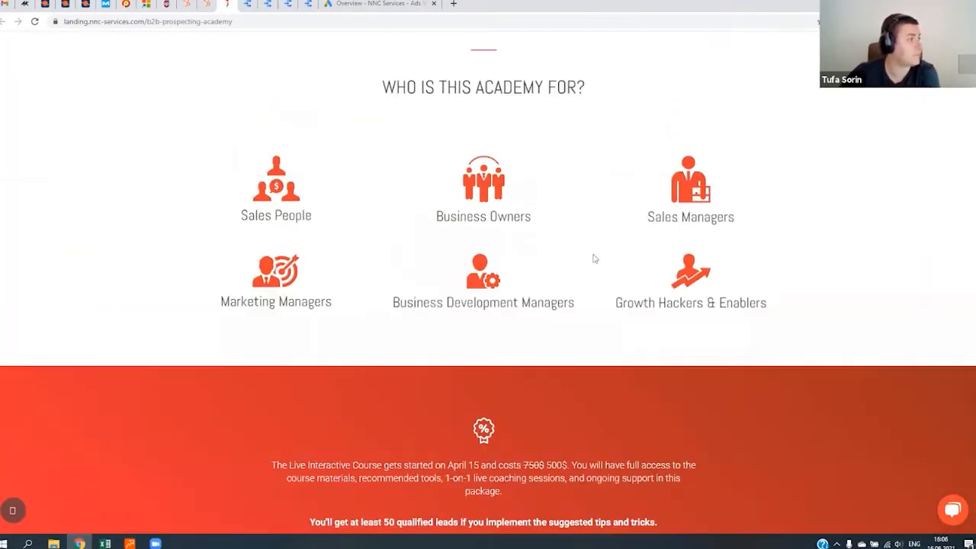
scroll(594, 259, "up", 15)
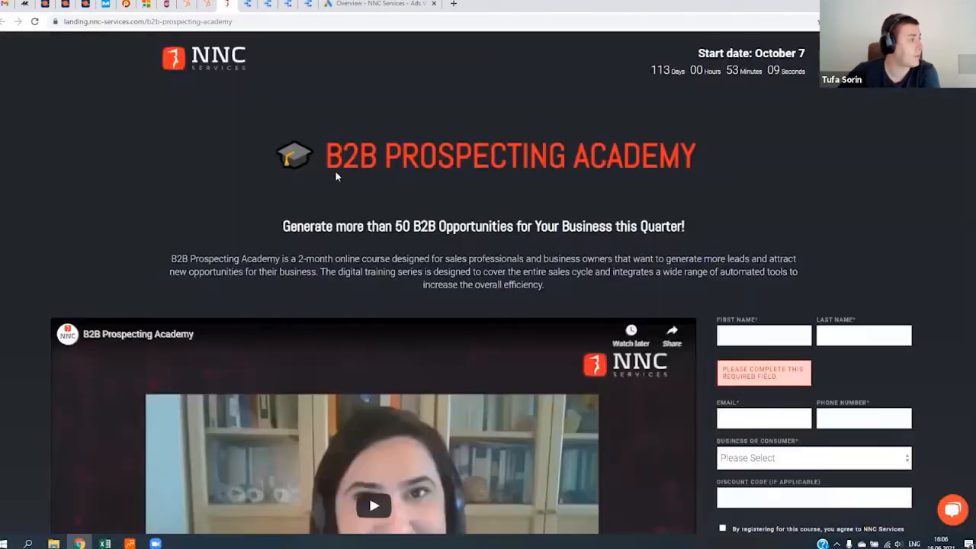
left_click(373, 4)
left_click(360, 237)
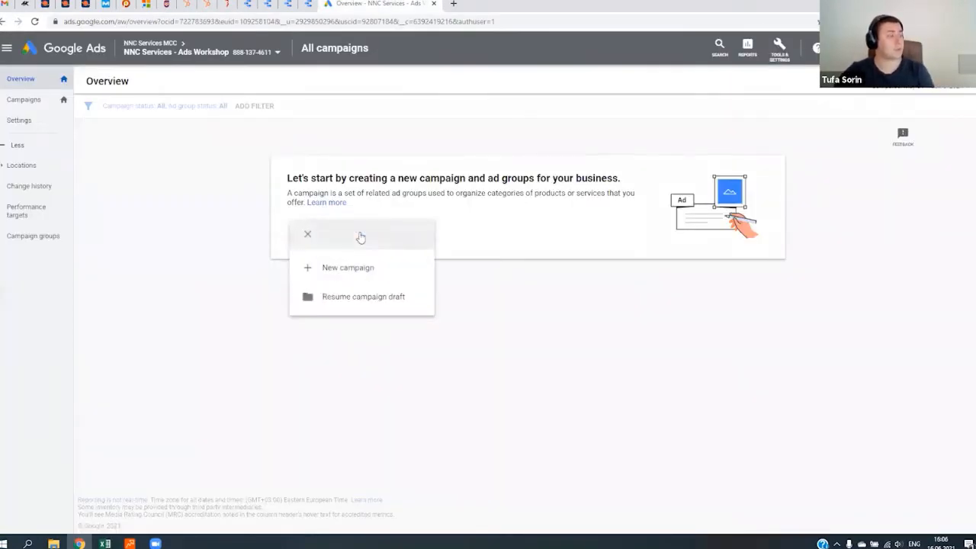
left_click(384, 268)
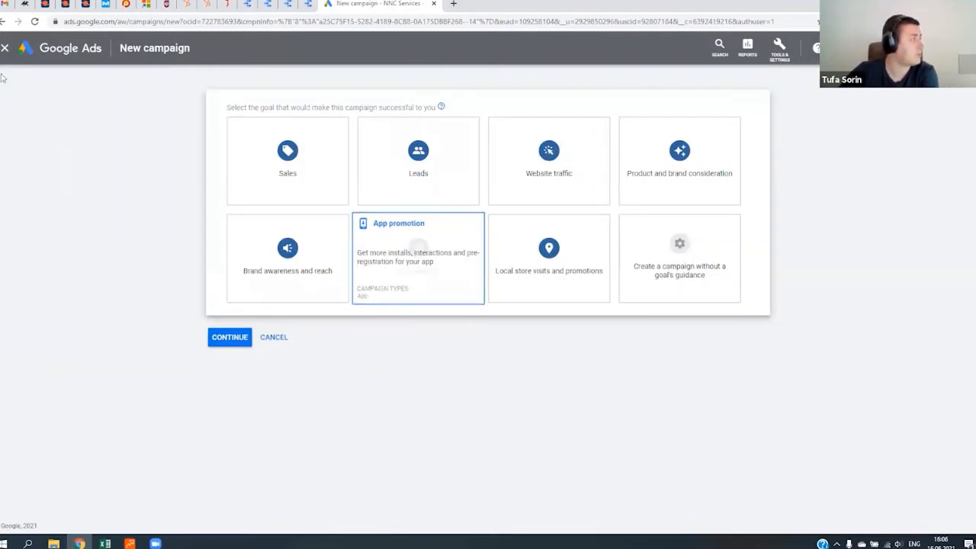
left_click(7, 48)
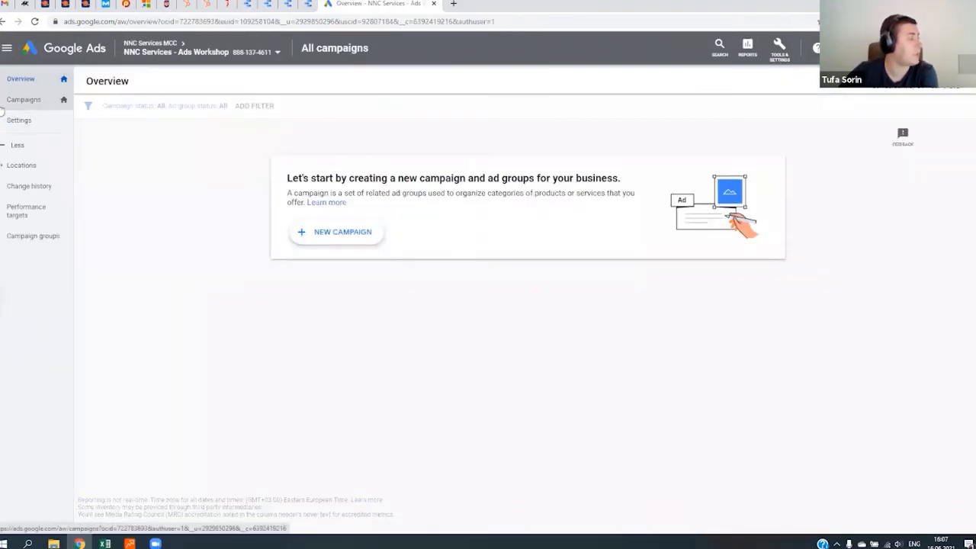
- Start a new campaign from the Campaigns page and choose Website traffic as its goal
left_click(25, 99)
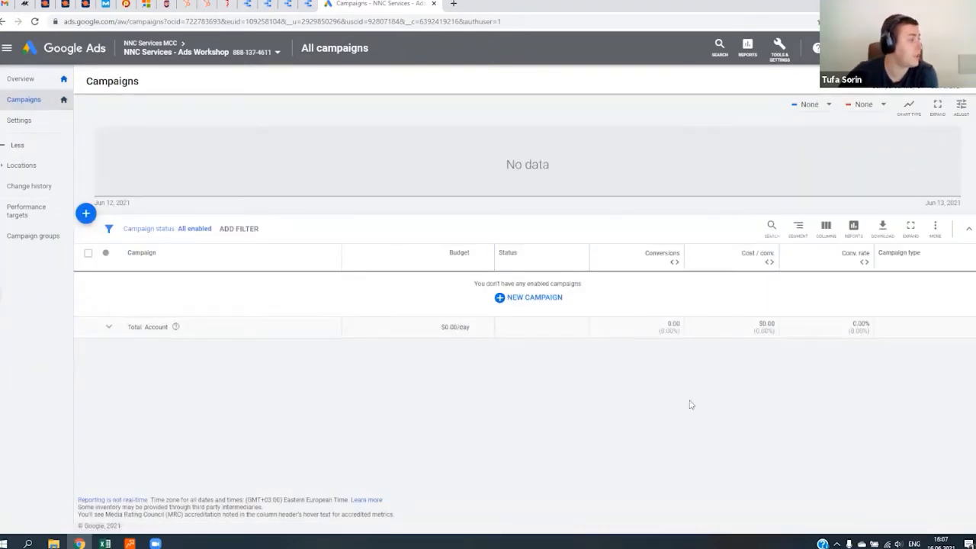
left_click(537, 304)
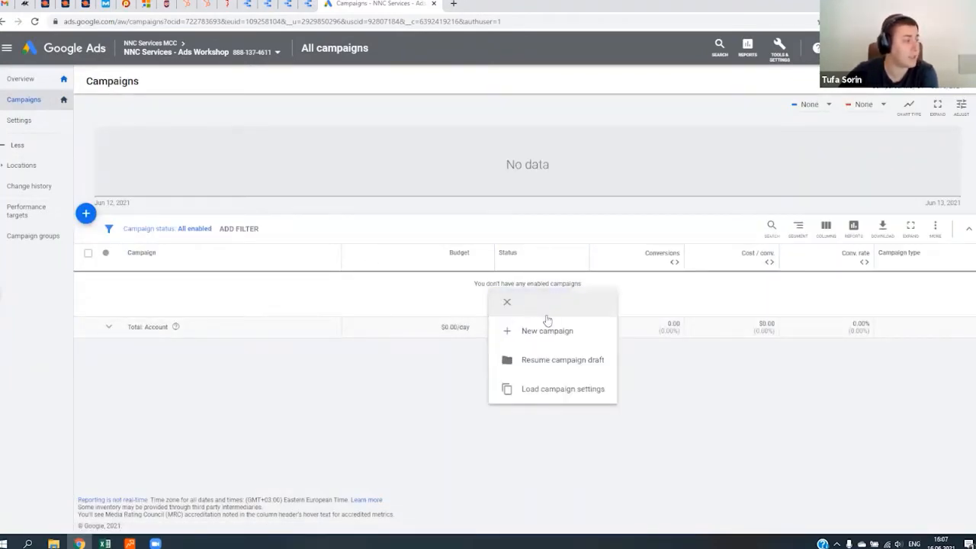
left_click(543, 330)
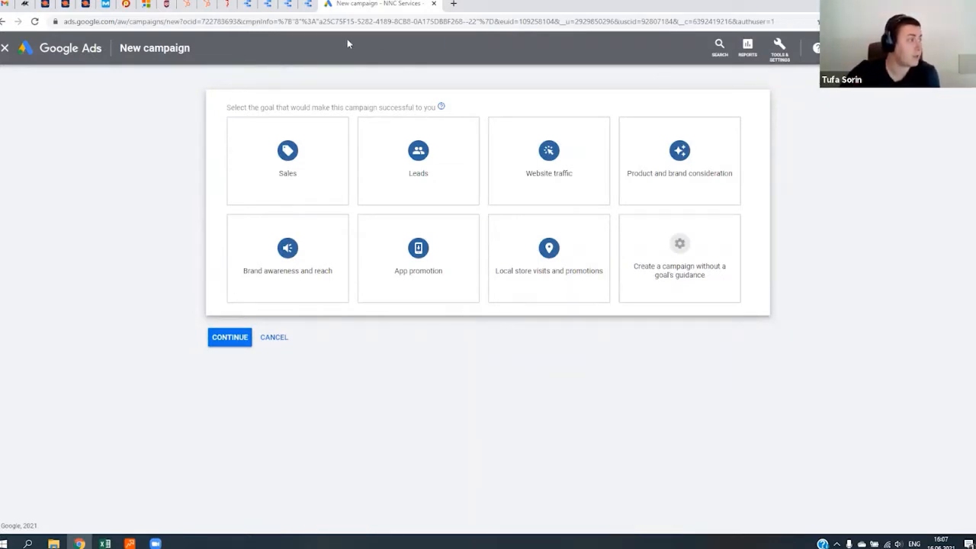
left_click(308, 147)
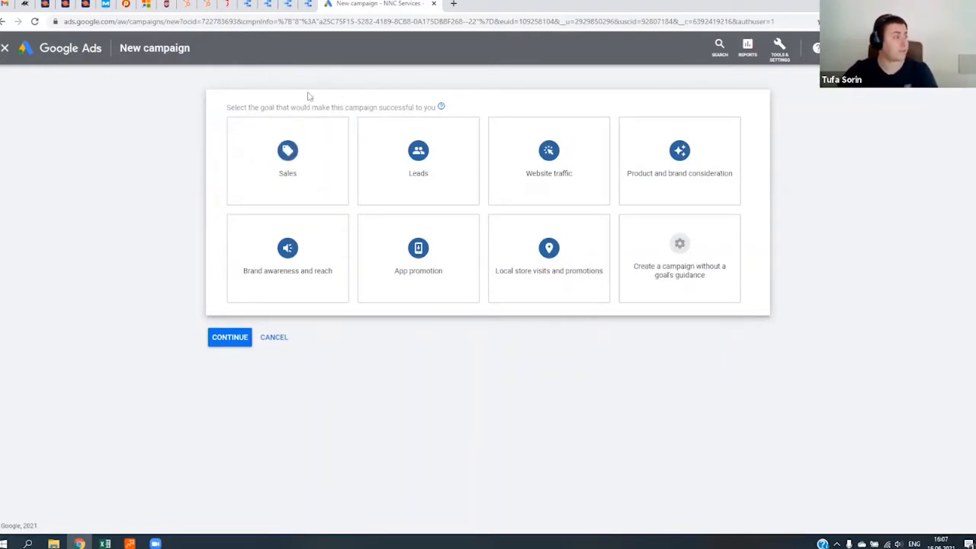
mouse_move(300, 147)
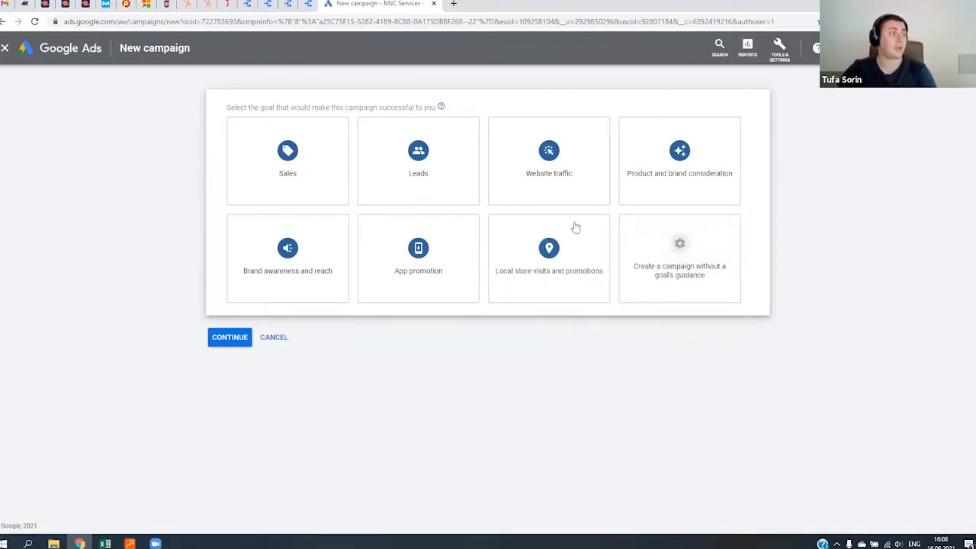
left_click(577, 171)
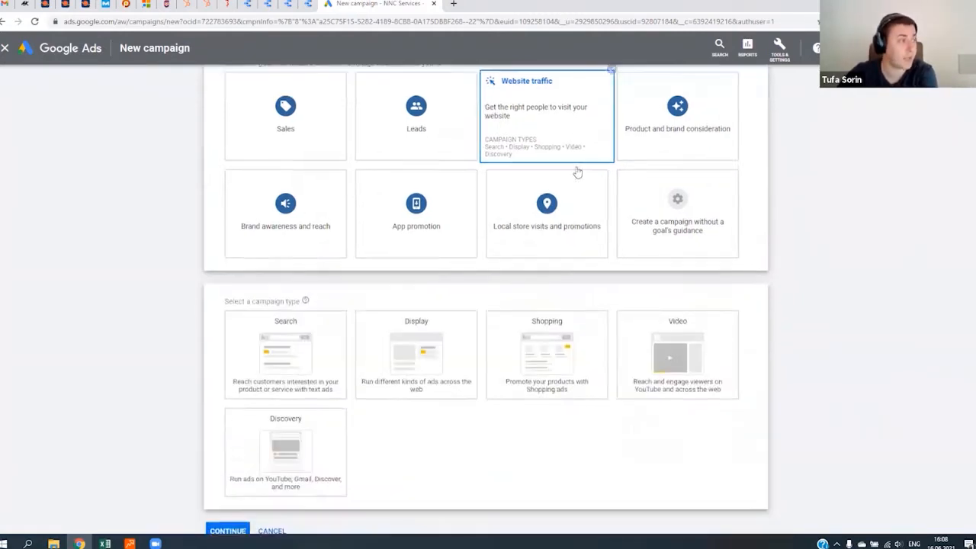
scroll(686, 259, "up", 2)
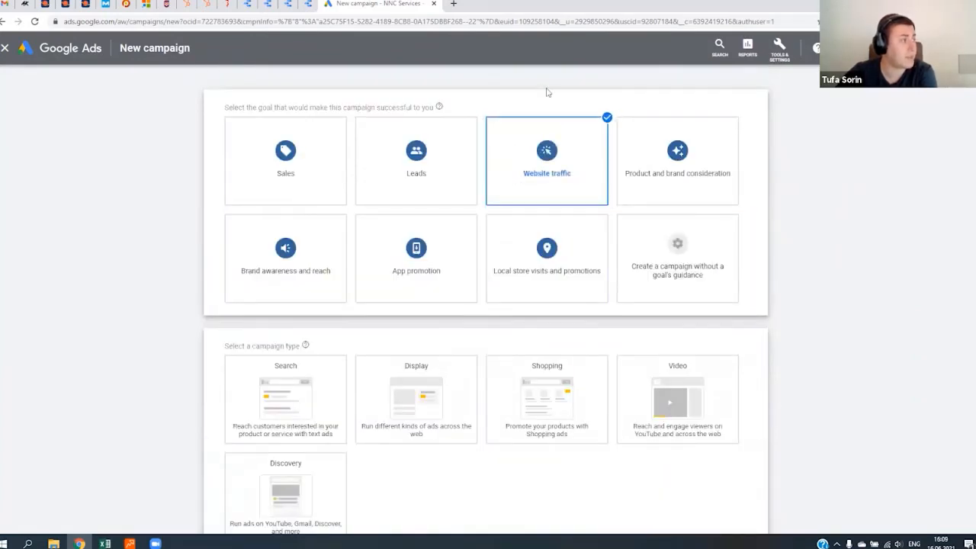
- Review the available campaign types and choose Search for the new campaign
scroll(229, 251, "down", 2)
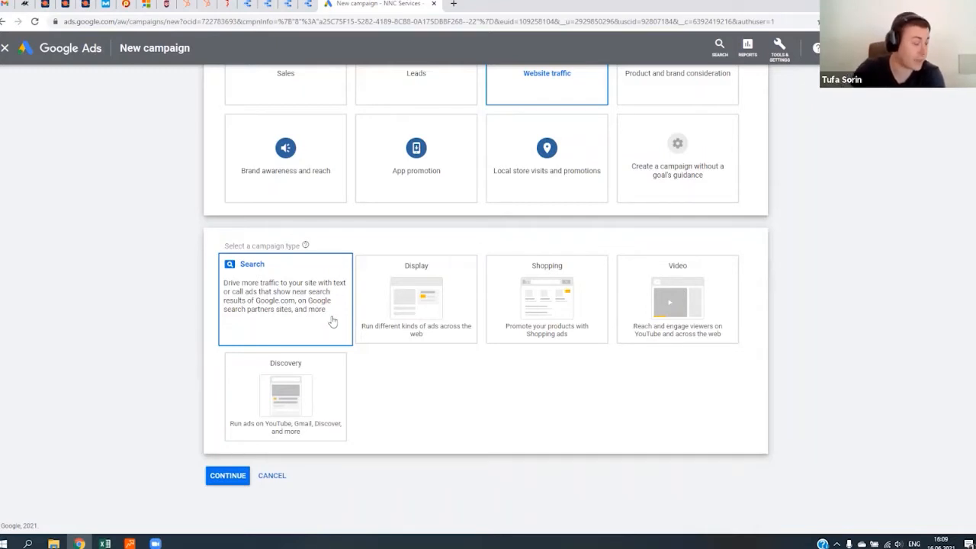
left_click(440, 298)
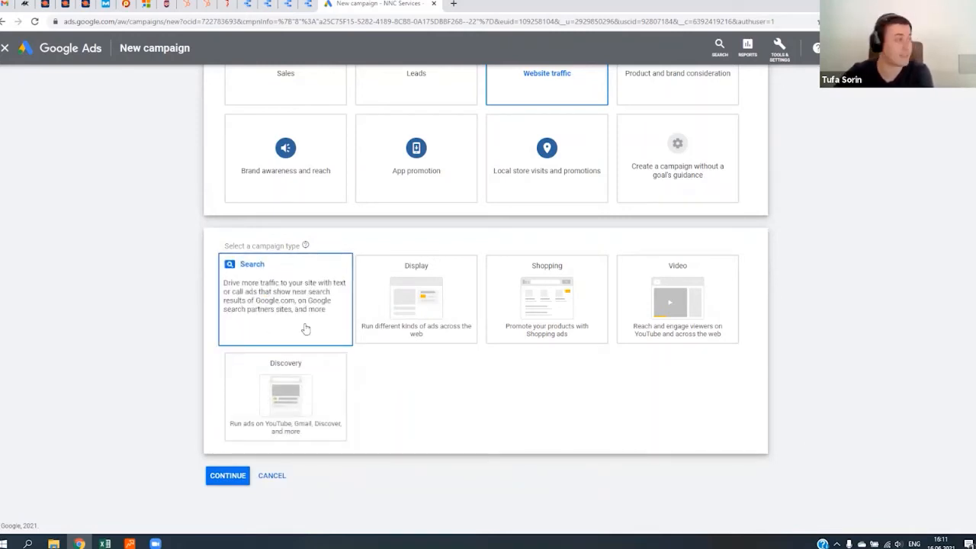
left_click(298, 300)
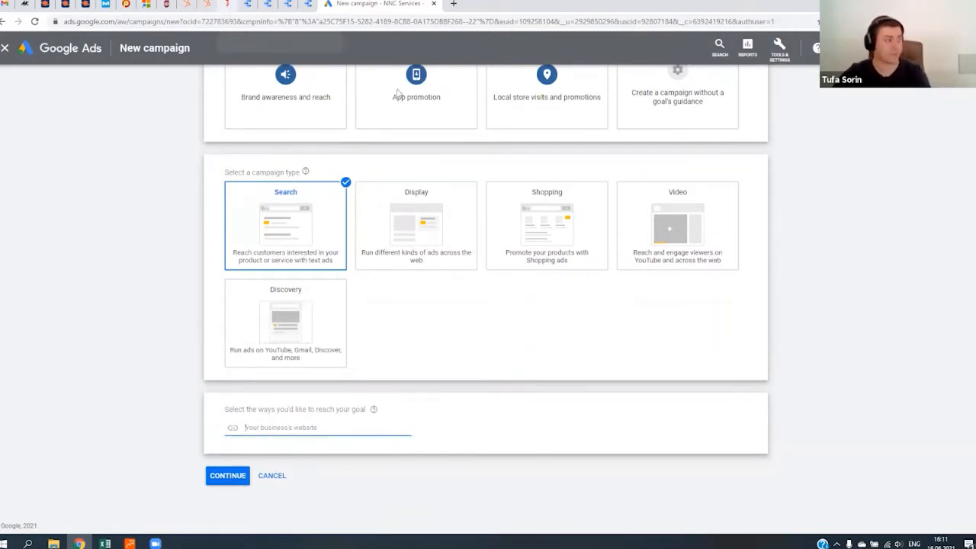
left_click(226, 5)
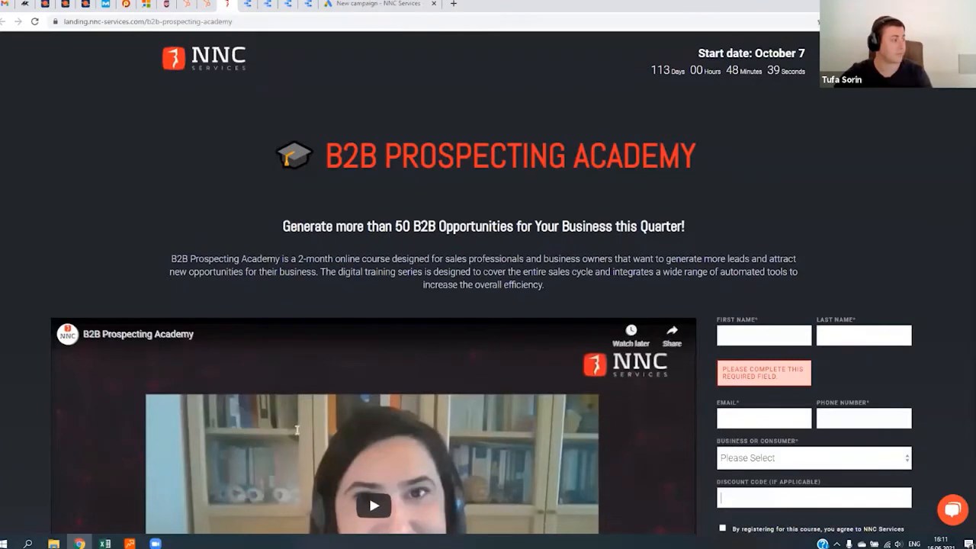
left_click(378, 3)
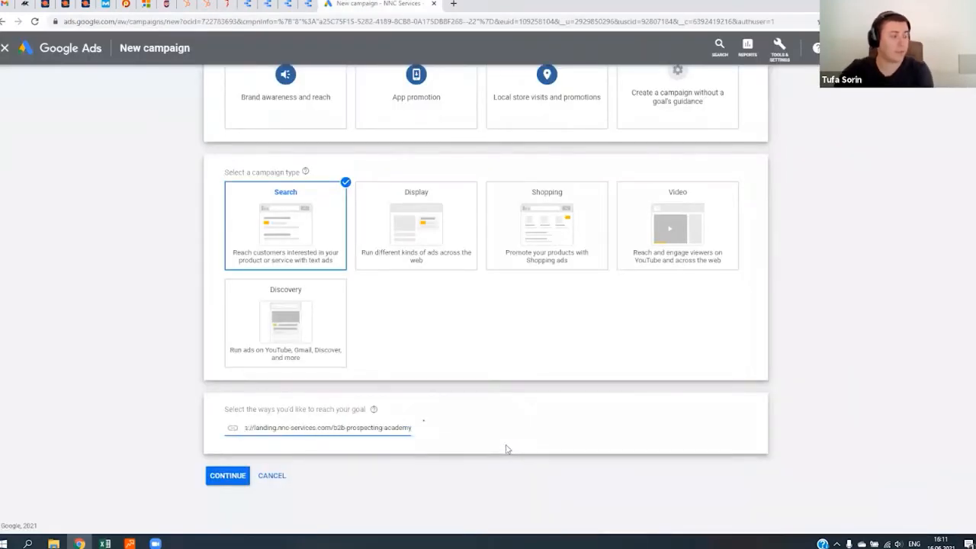
left_click(506, 450)
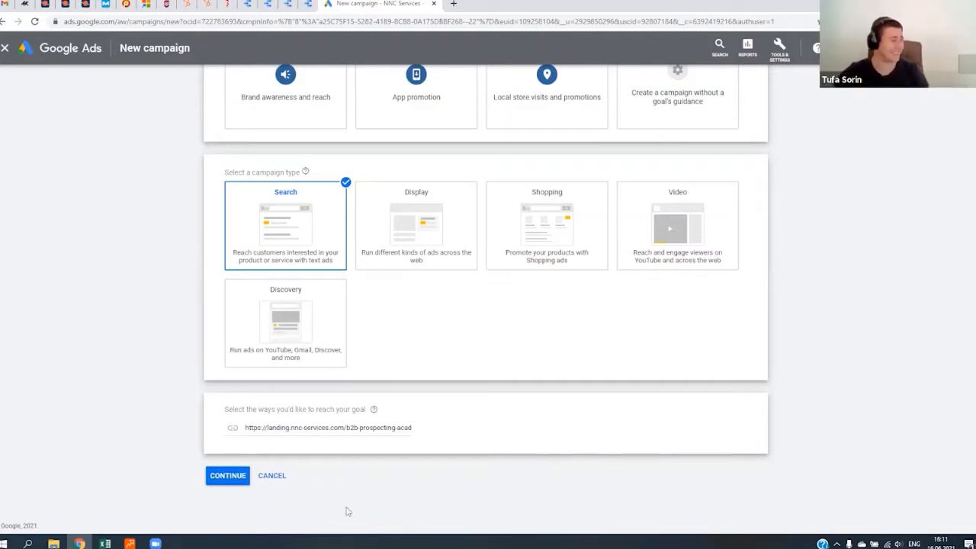
left_click(231, 477)
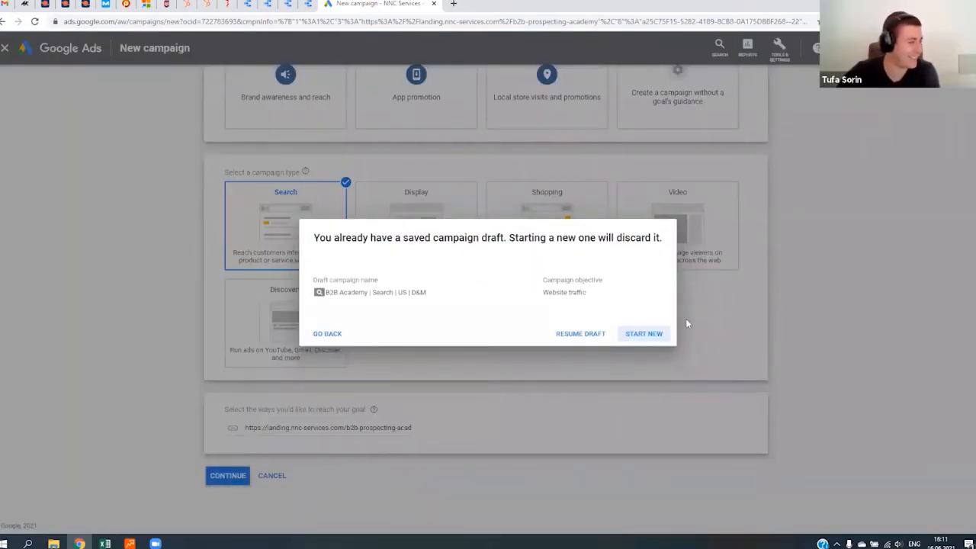
left_click(637, 336)
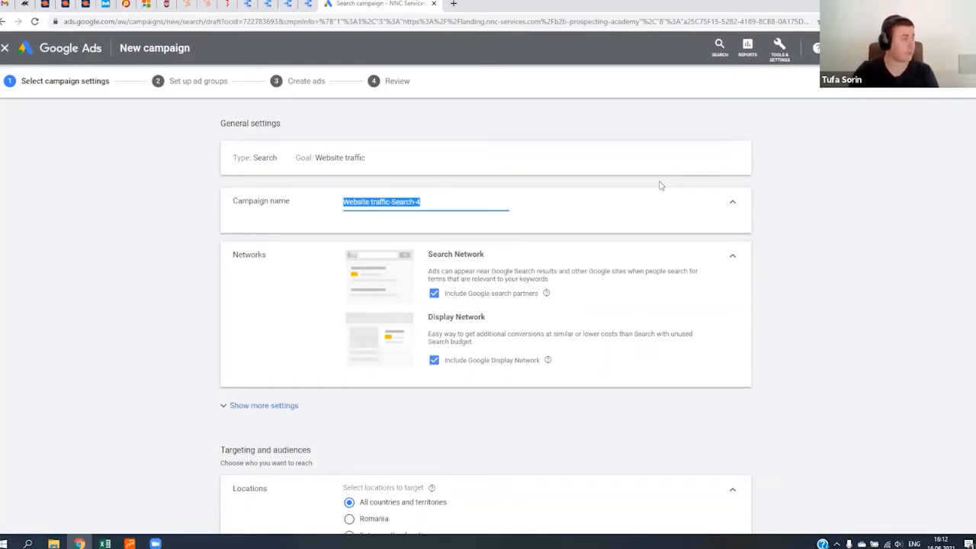
- Name the campaign "B2B Academy | Search-p | USA | D&M"
type("B2")
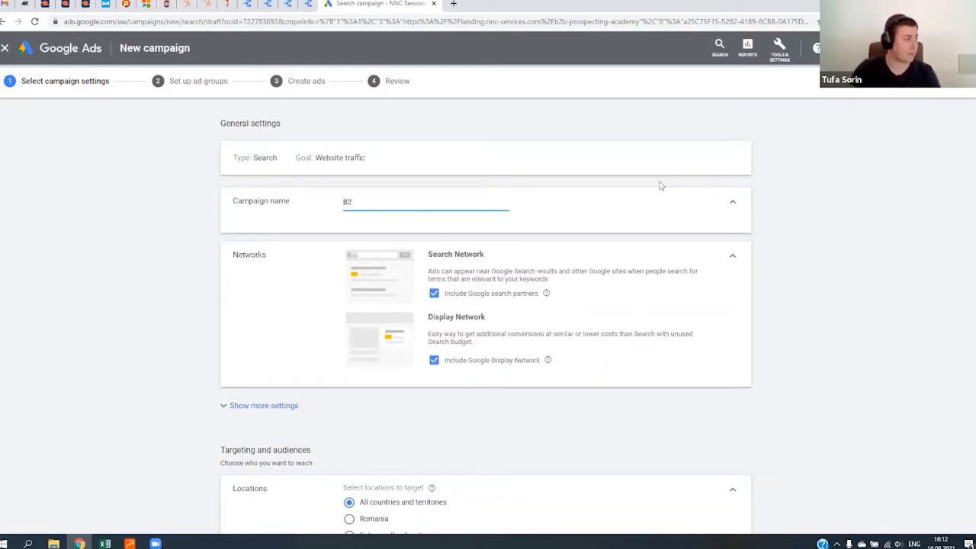
type("B Academy")
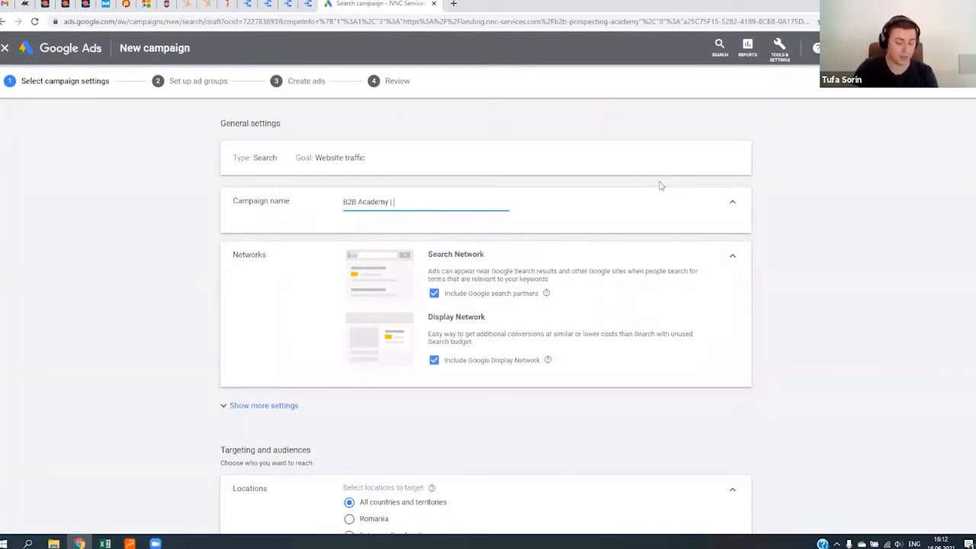
type("| Search")
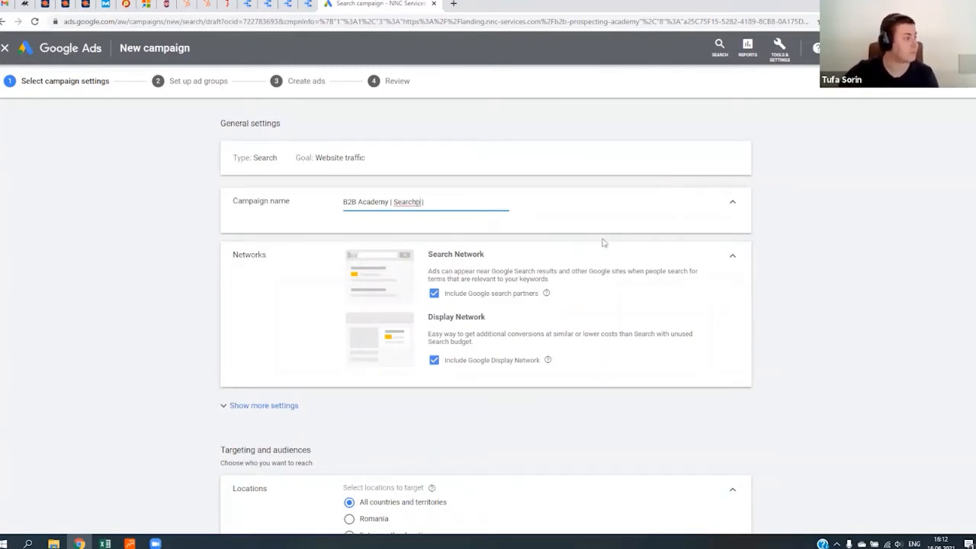
left_click(418, 202)
type("-p")
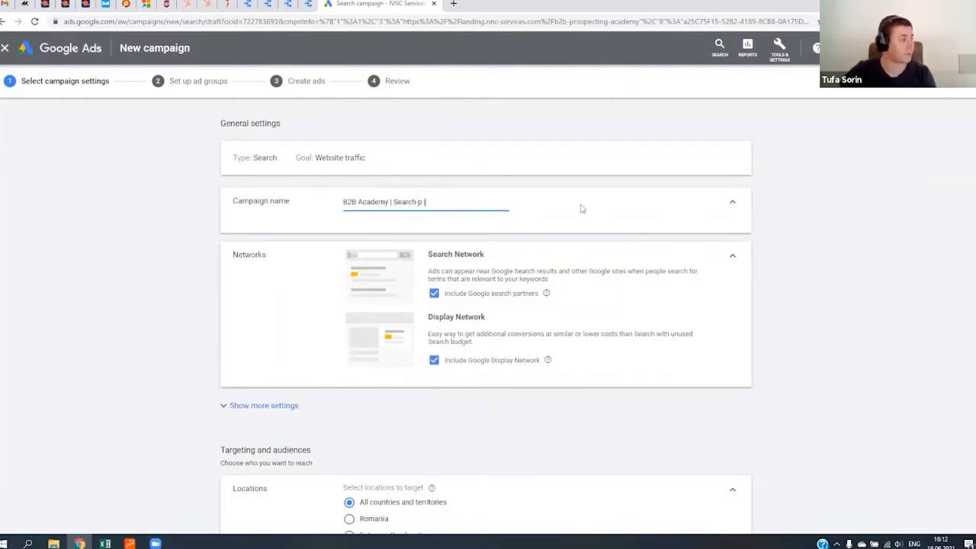
type("L")
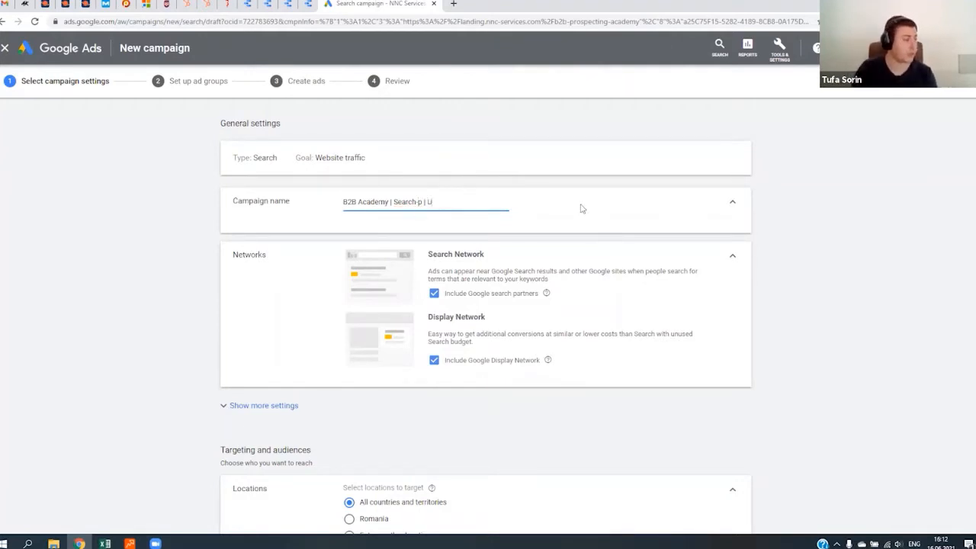
type("SA")
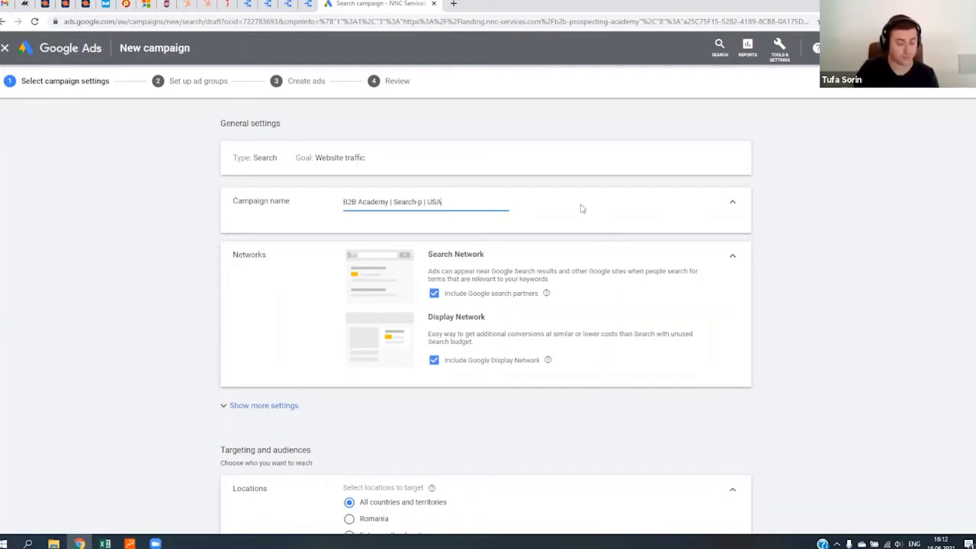
type(" |")
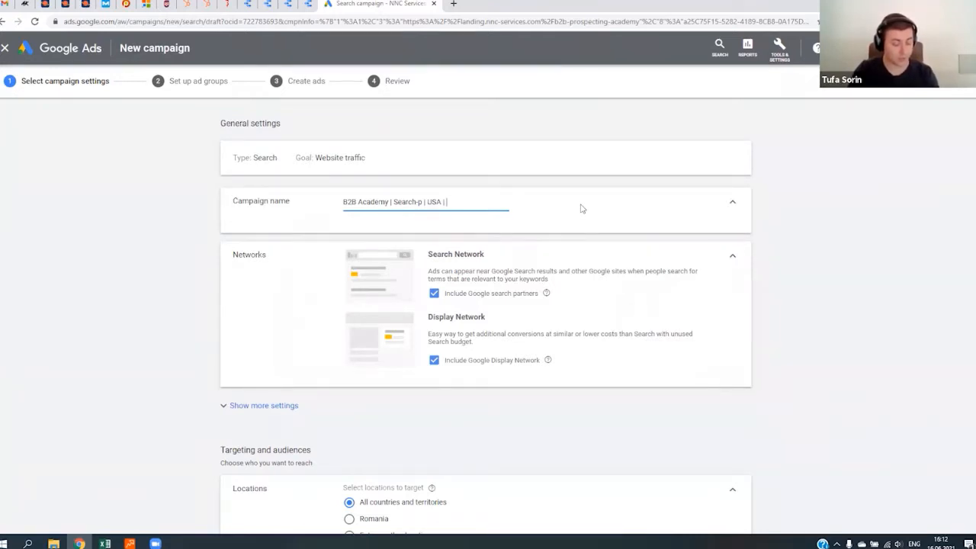
type("D &")
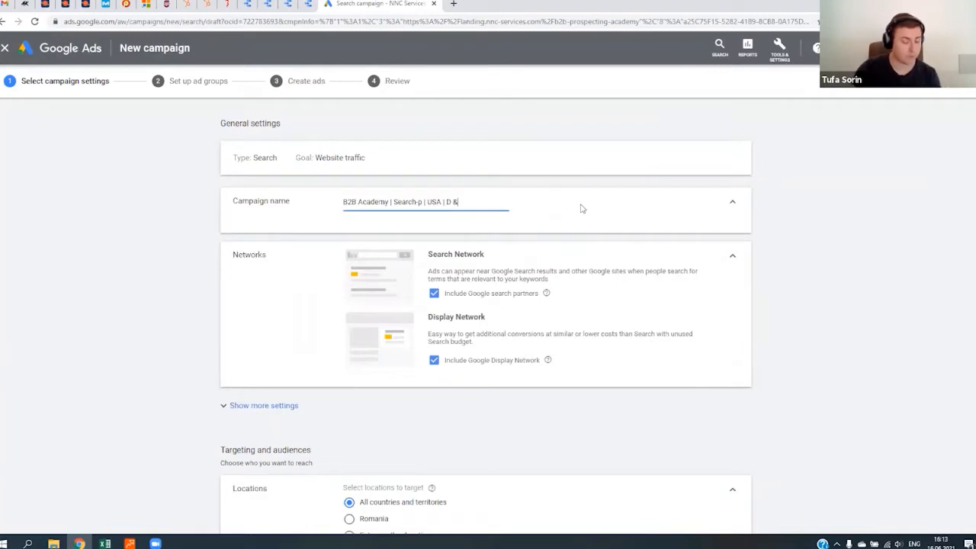
type("M")
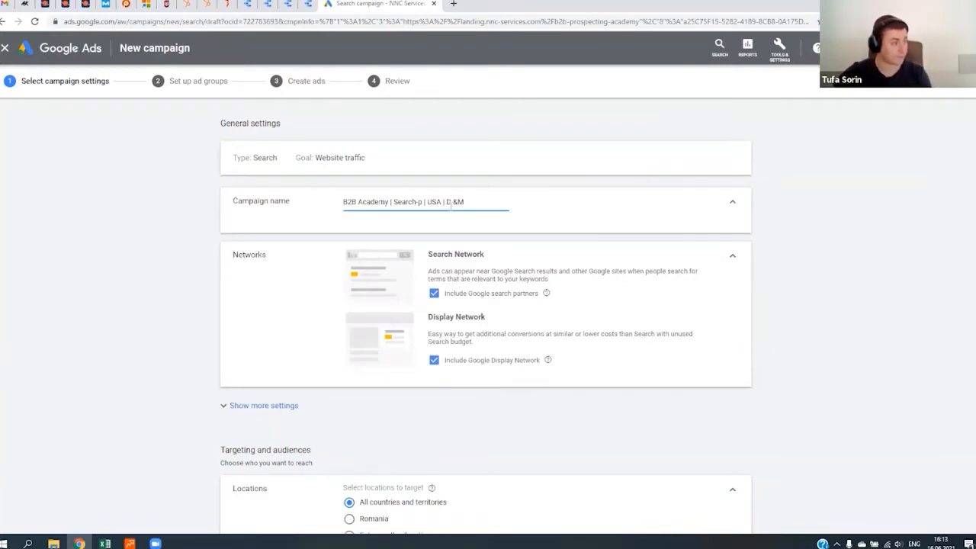
left_click(451, 201)
key("BackSpace")
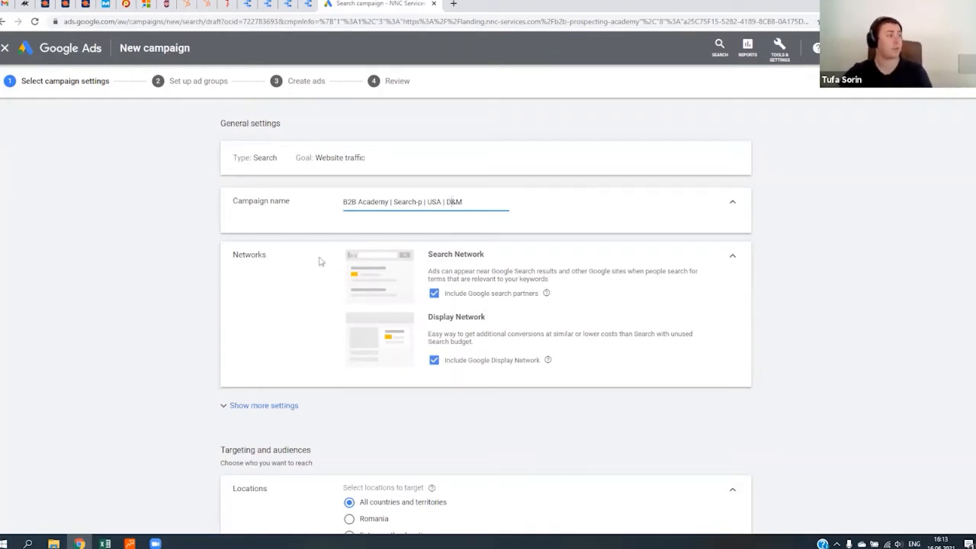
- Exclude the Google Display Network from the campaign's networks and review the Search Network description
scroll(427, 243, "down", 1)
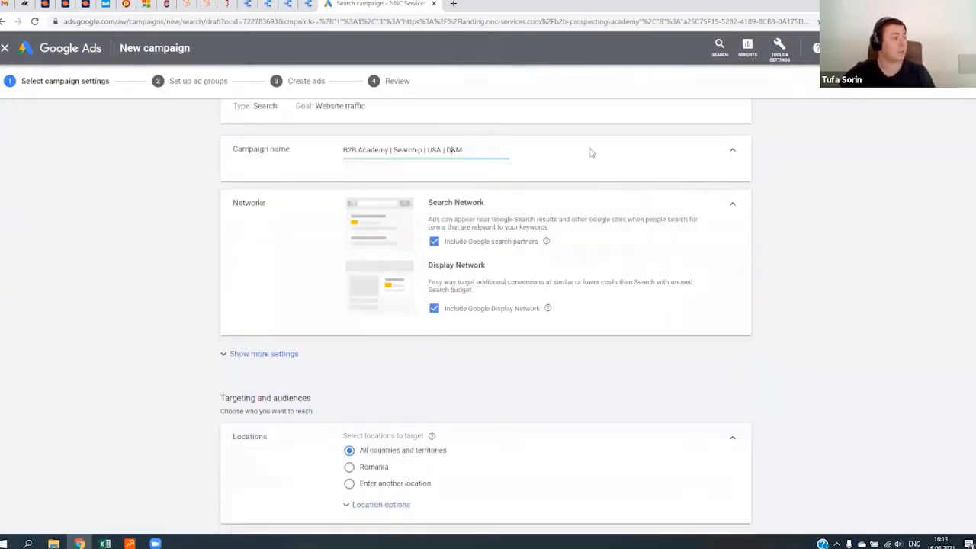
left_click(434, 308)
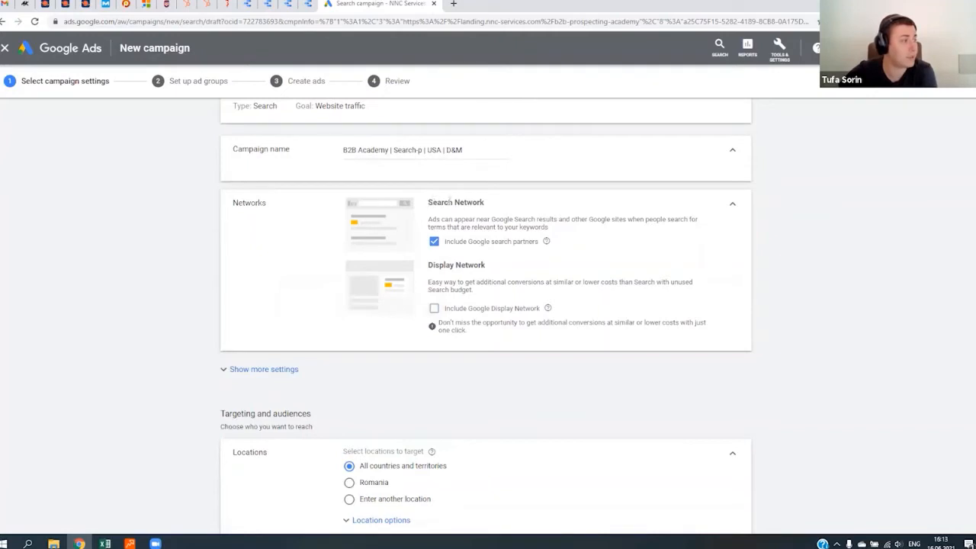
left_click_drag(427, 203, 513, 211)
left_click(513, 211)
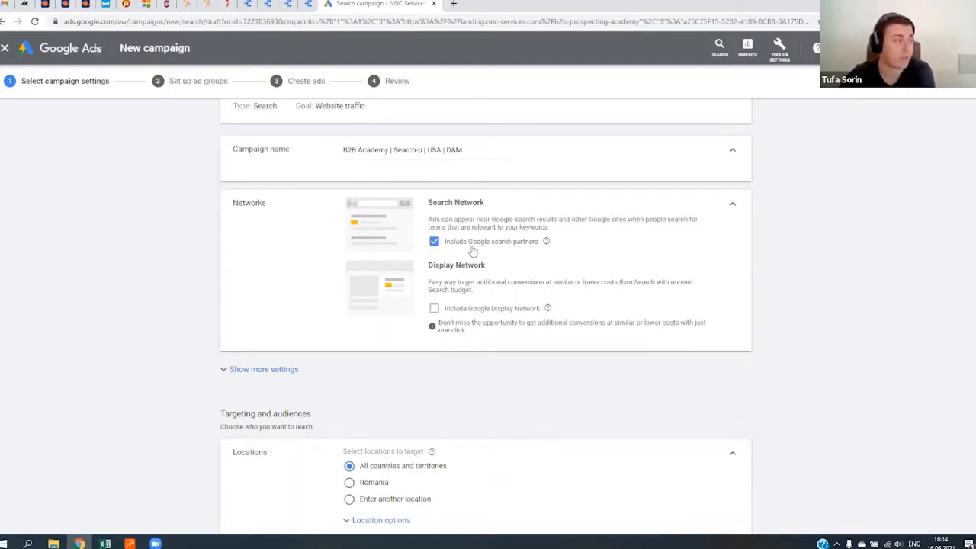
- Target the campaign at the United States as a custom location instead of all countries and territories
scroll(322, 239, "down", 3)
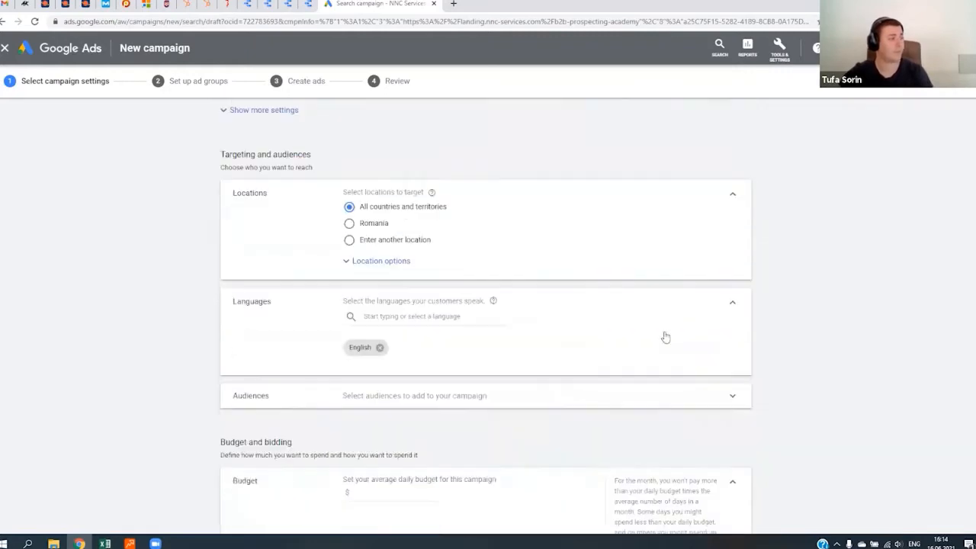
left_click(390, 313)
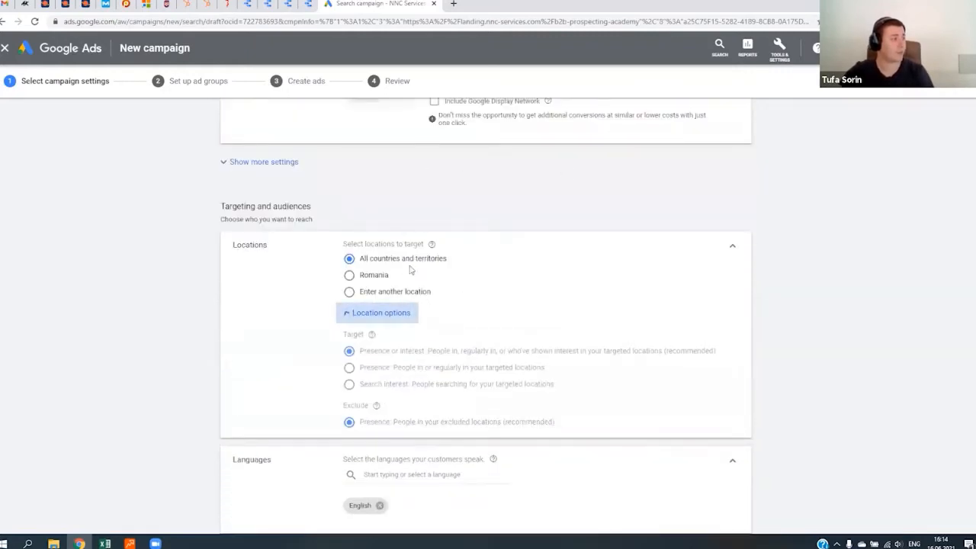
left_click(381, 312)
left_click(395, 291)
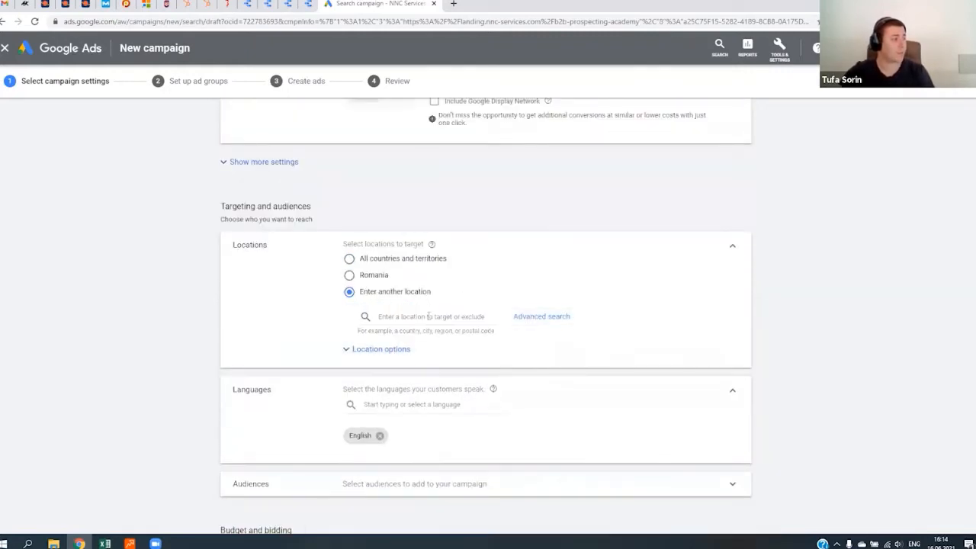
type("Uni")
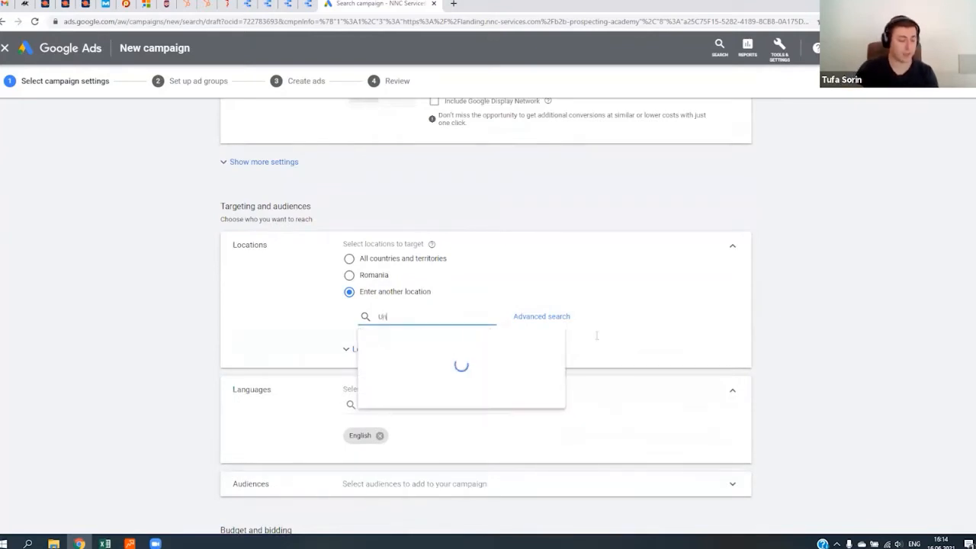
left_click(415, 349)
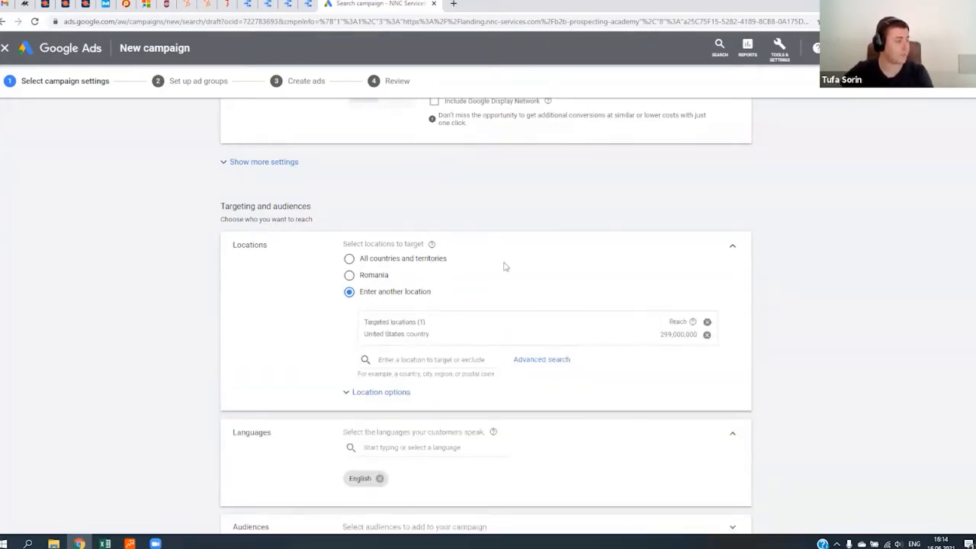
- Examine the target and exclude choices in the advanced location options, and collapse them again
left_click(397, 393)
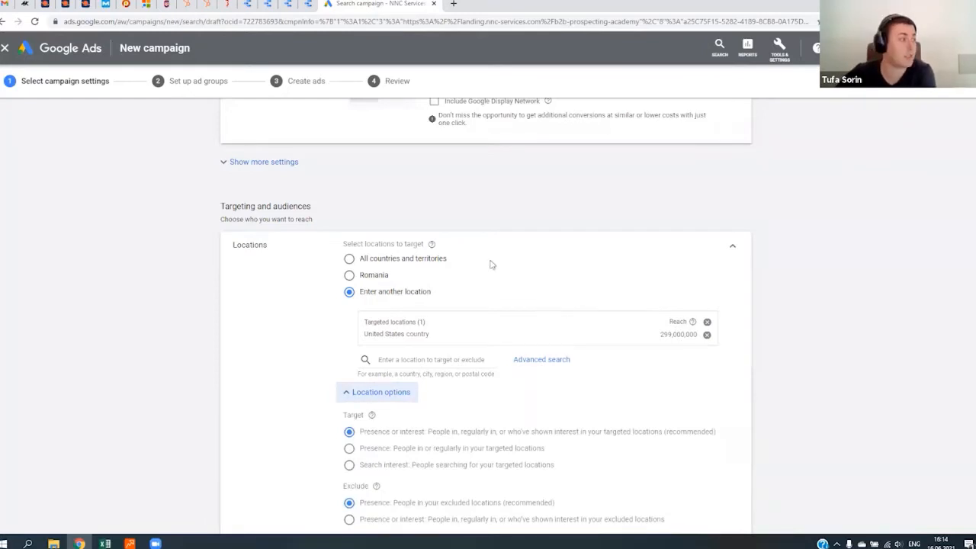
scroll(481, 260, "down", 1)
scroll(427, 328, "down", 3)
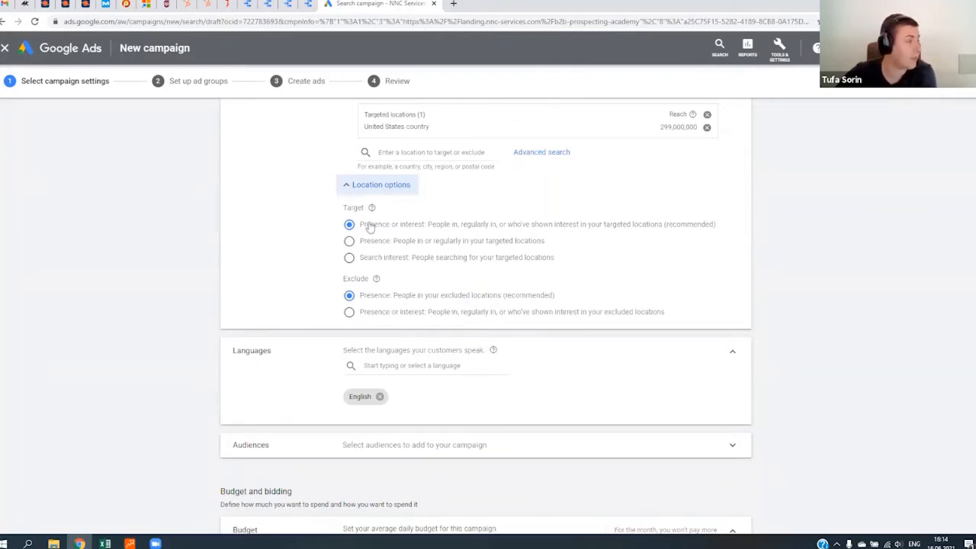
scroll(373, 228, "up", 2)
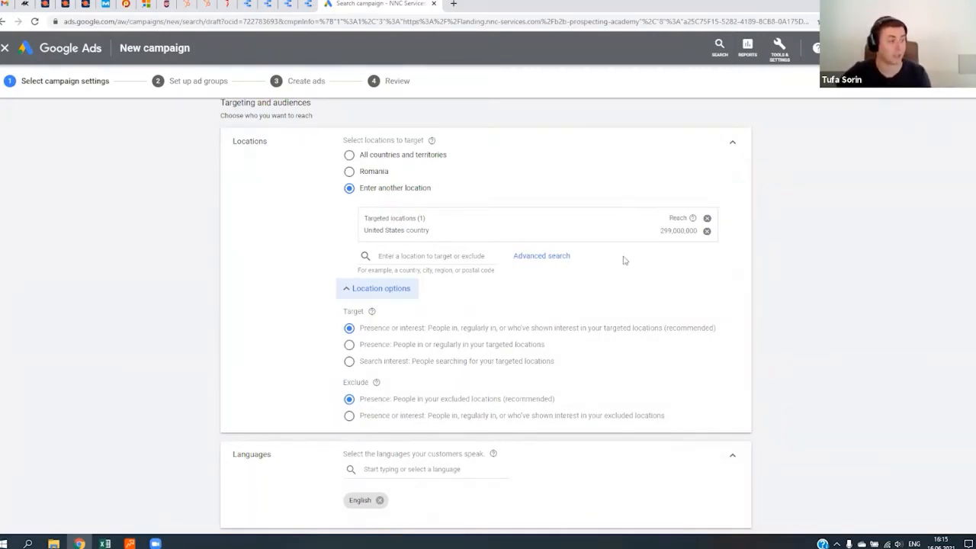
left_click(394, 289)
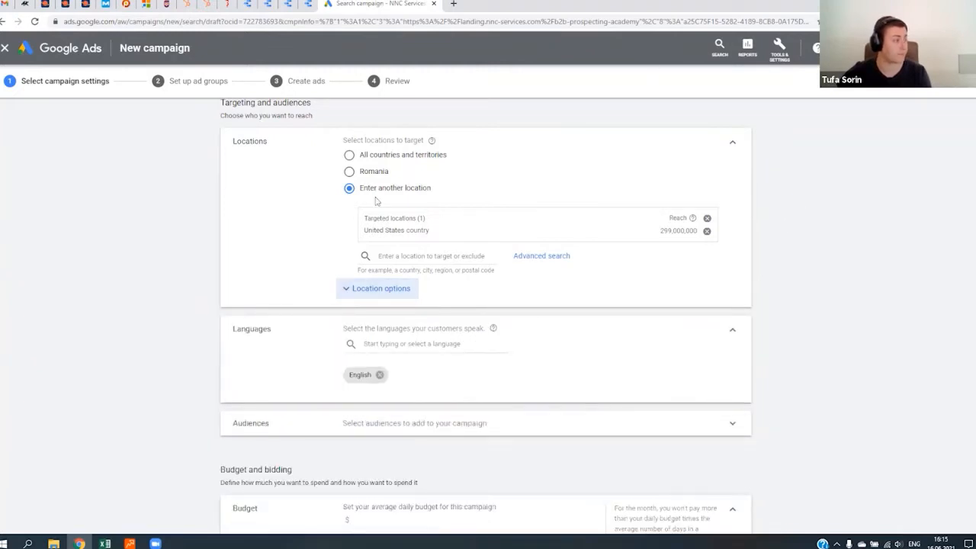
- Review the list of customer languages available for the campaign and close it
scroll(377, 202, "down", 3)
scroll(264, 173, "up", 1)
left_click(397, 242)
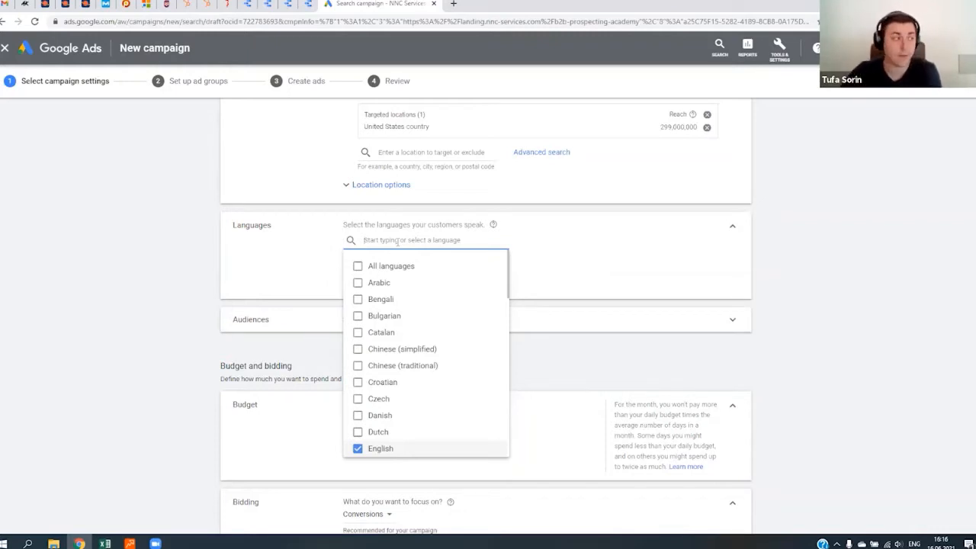
left_click(592, 257)
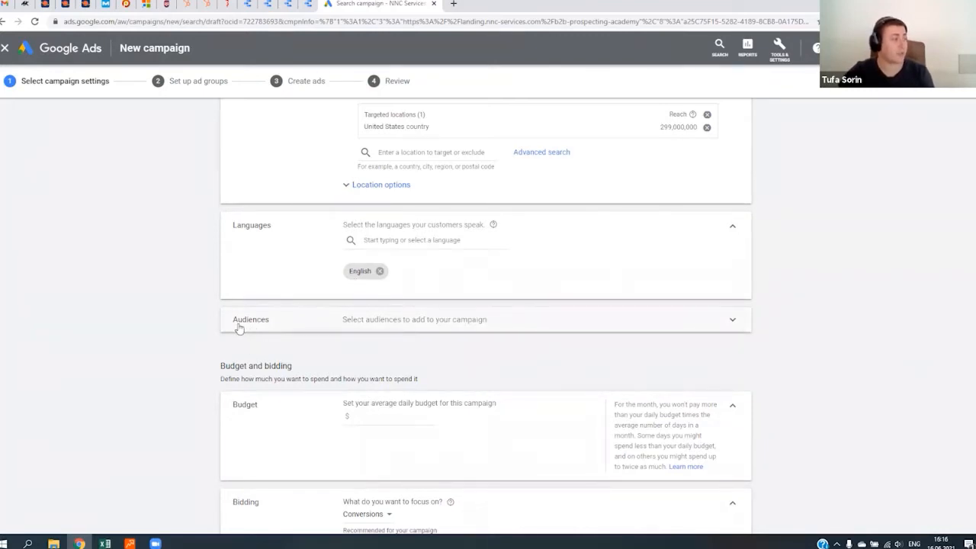
- Look over the campaign's audience selection and targeting settings, and open the average daily budget for entry
left_click(520, 328)
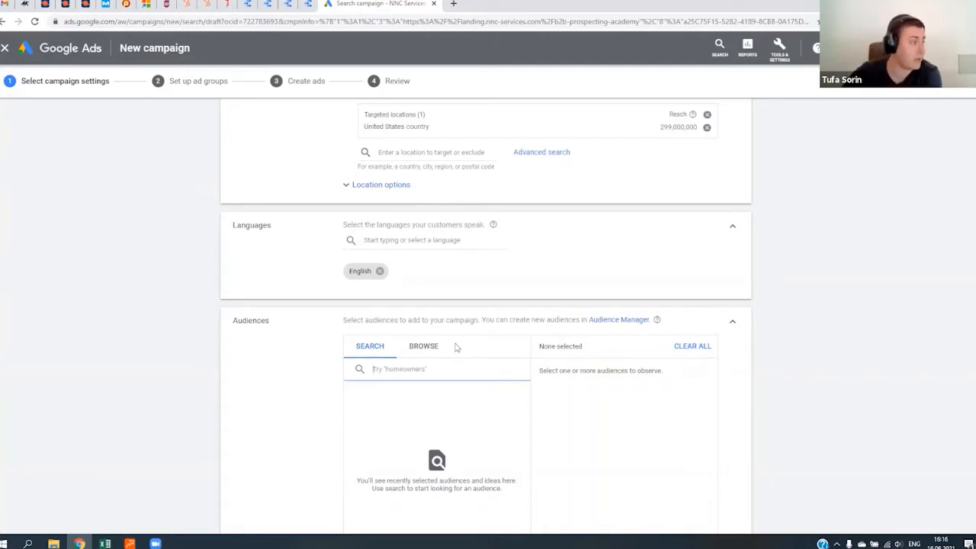
scroll(397, 336, "down", 2)
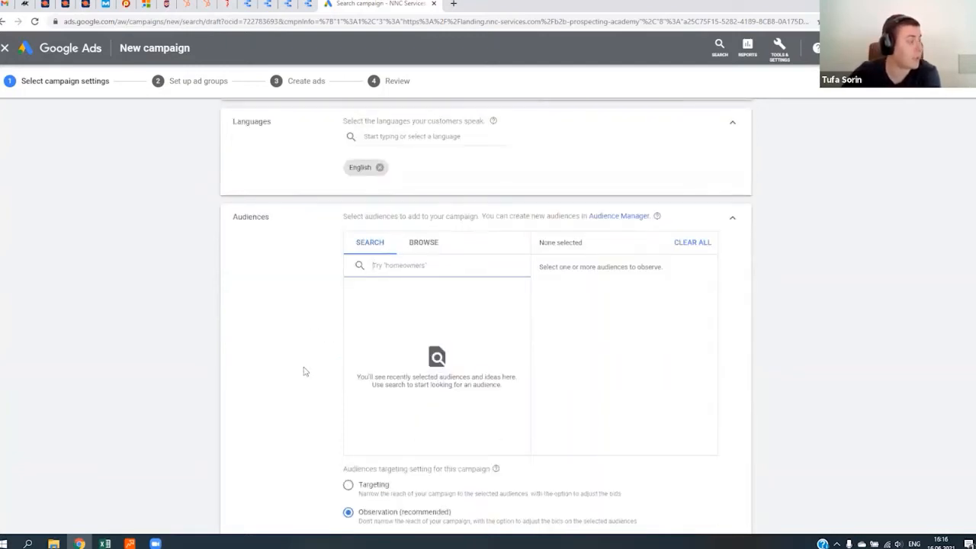
left_click(733, 221)
scroll(193, 290, "down", 1)
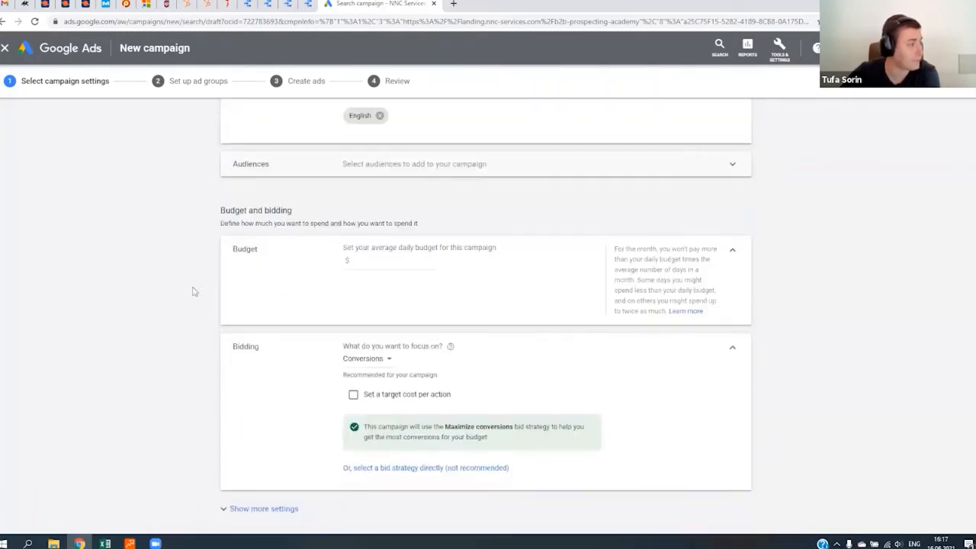
left_click(423, 270)
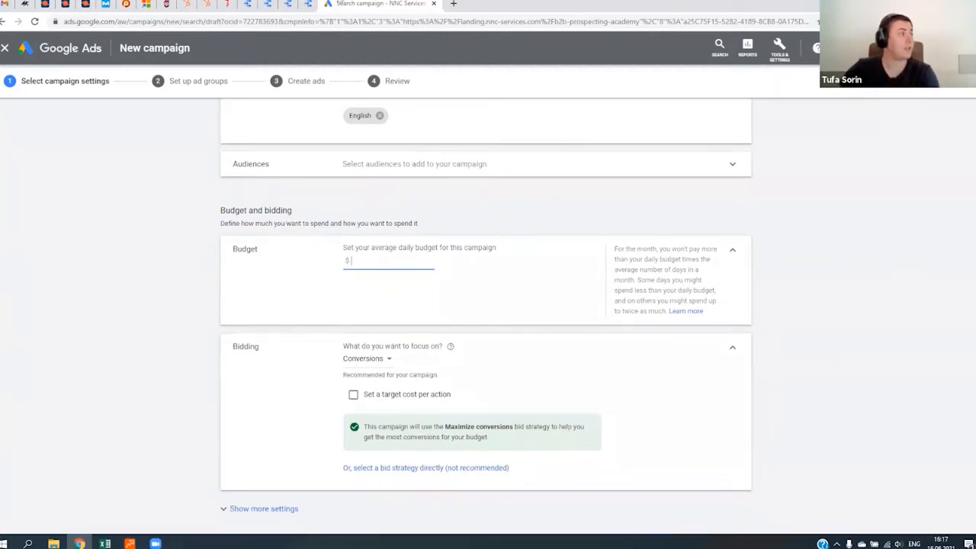
- Duplicate the campaign's browser tab and open Keyword Planner in the copy, saving the campaign as a draft
right_click(389, 5)
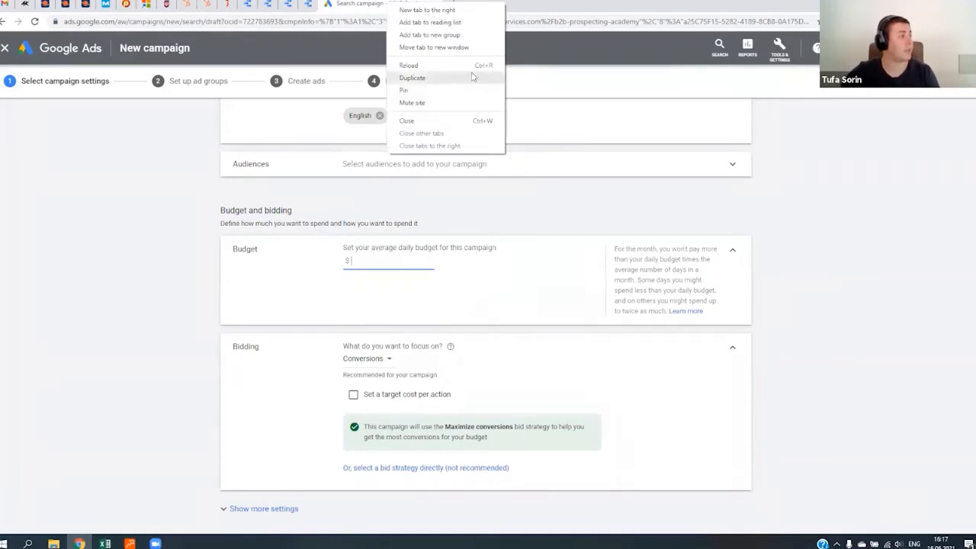
left_click(449, 80)
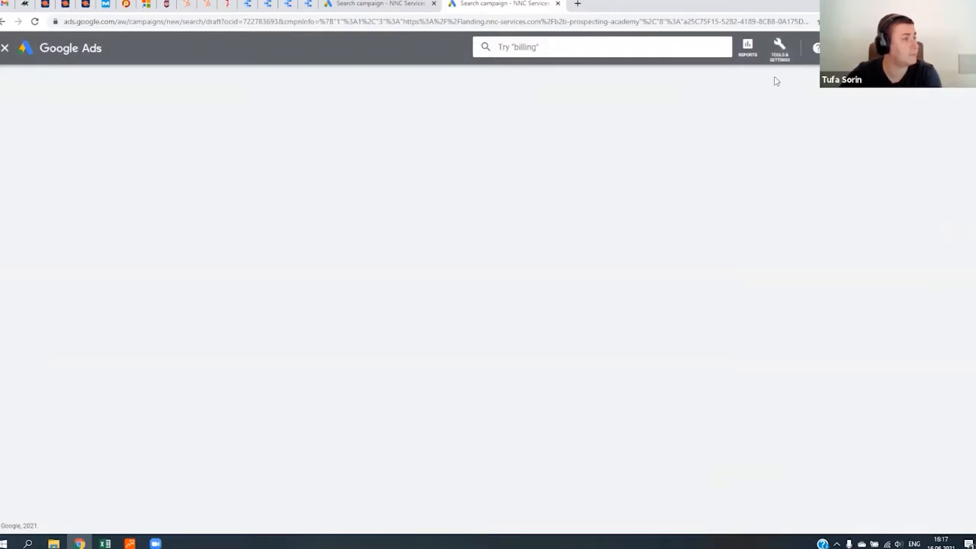
left_click(777, 49)
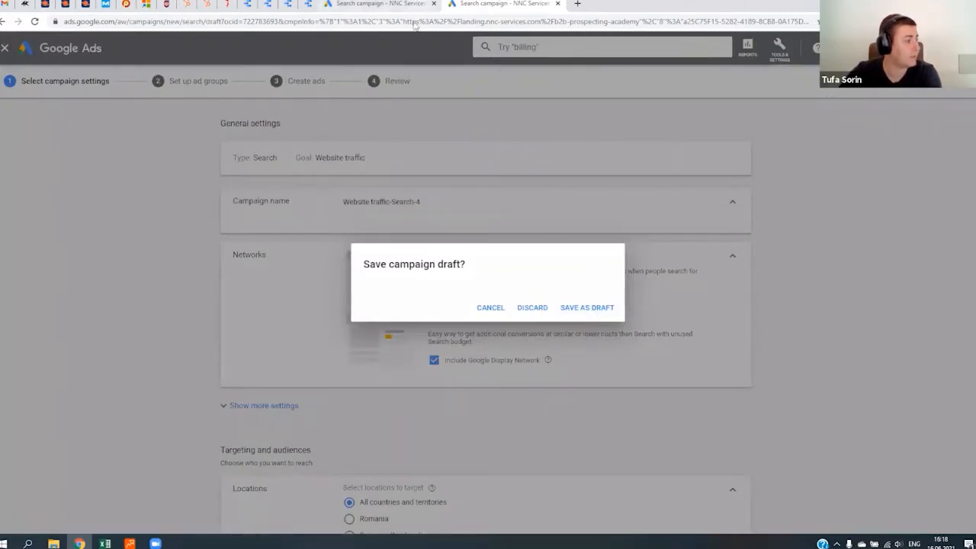
left_click(587, 307)
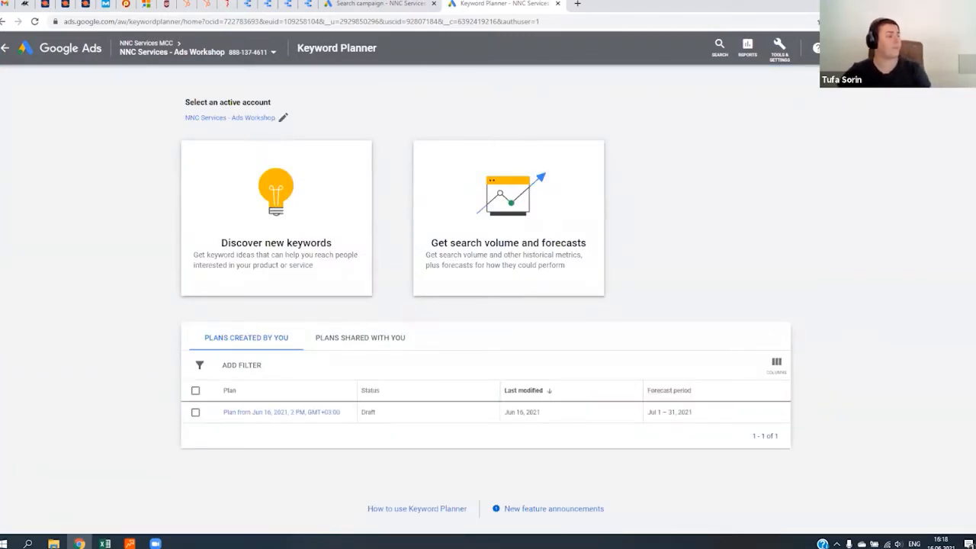
- Start discovering new keywords and use the B2B Prospecting Academy landing page's URL as the domain filter
left_click(312, 218)
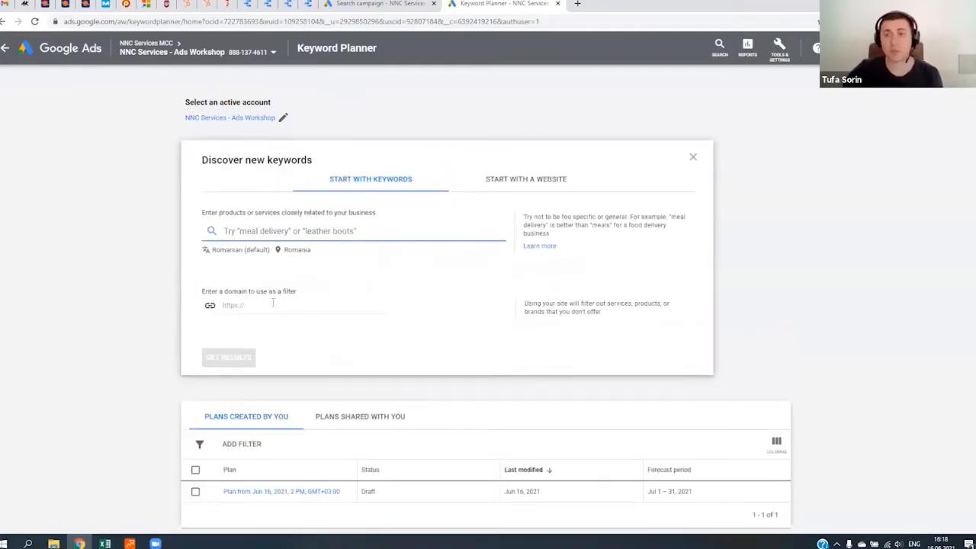
left_click(297, 304)
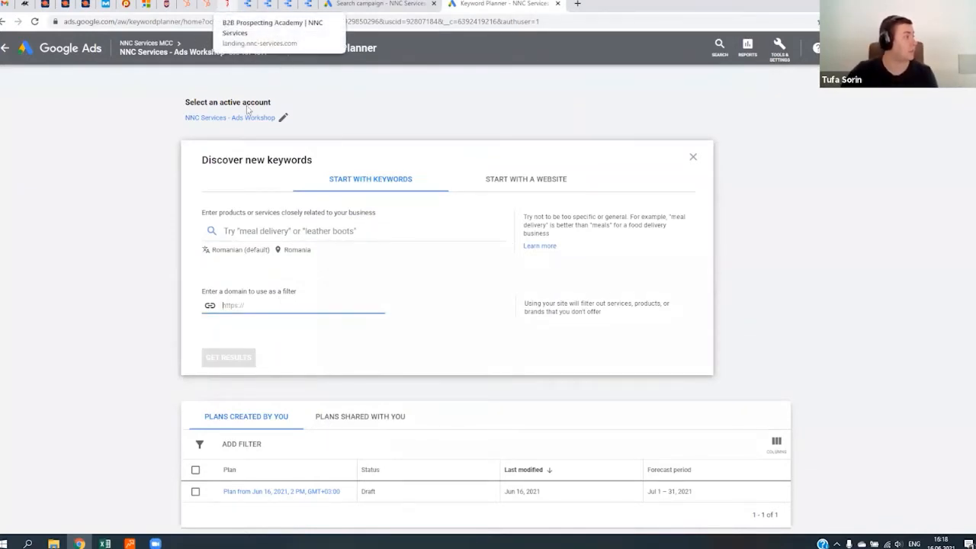
left_click(226, 4)
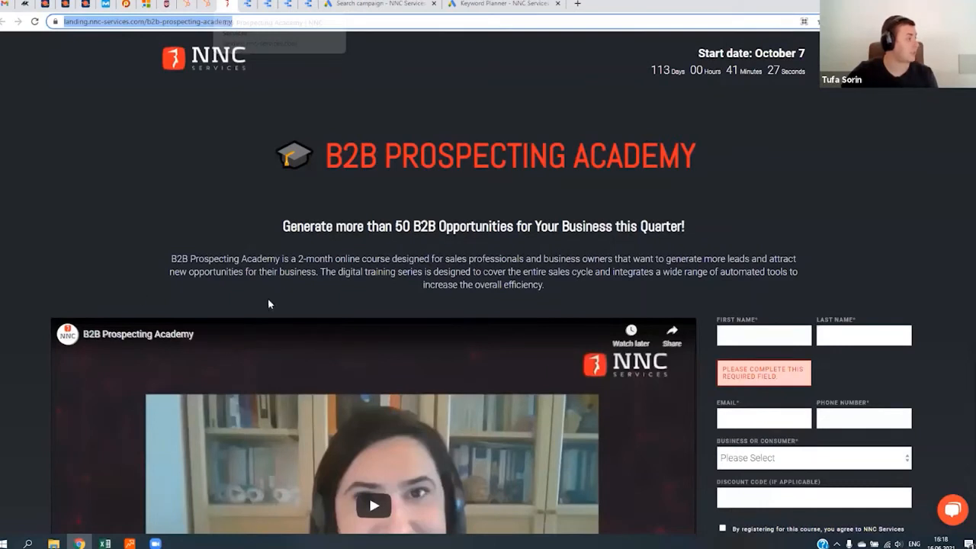
right_click(223, 24)
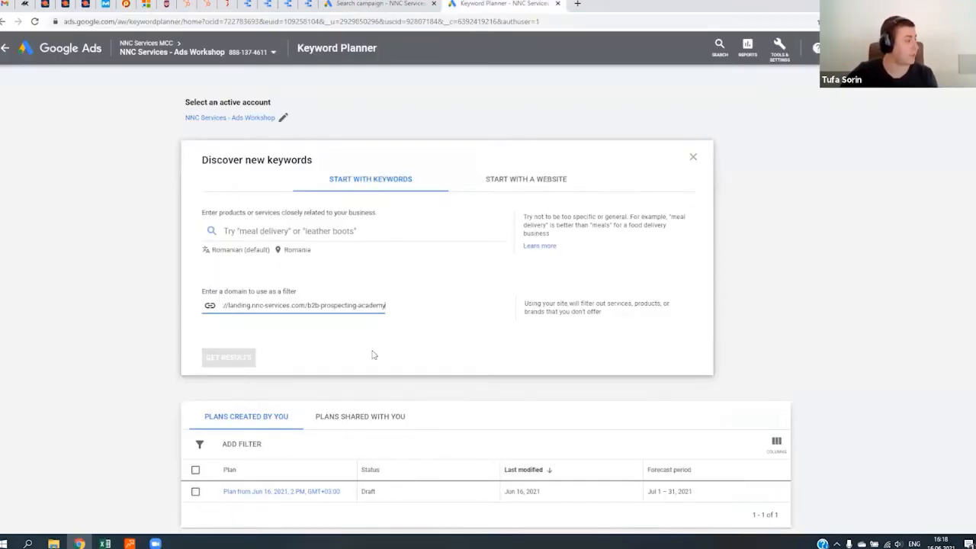
- Get keyword ideas for the term "b2b academy"
left_click(249, 234)
type("b")
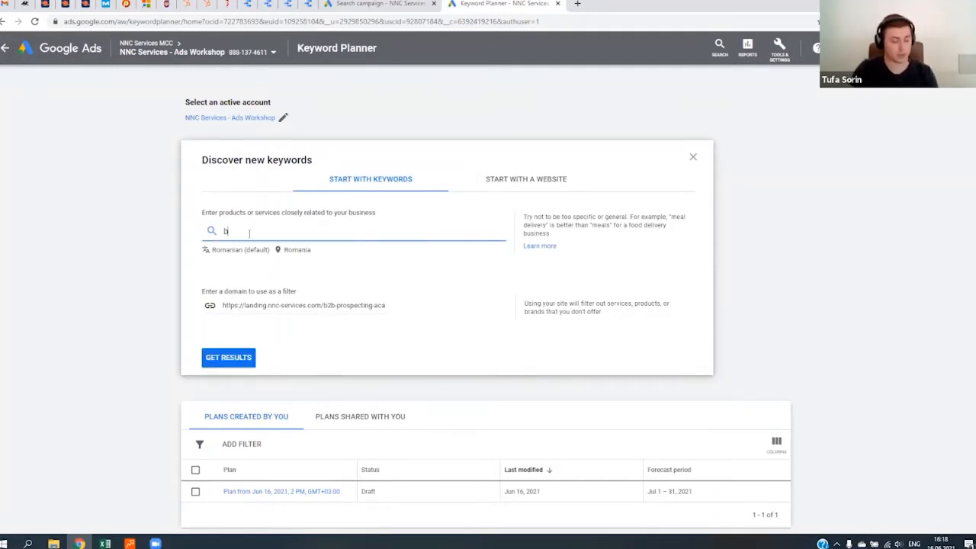
type("2b academy")
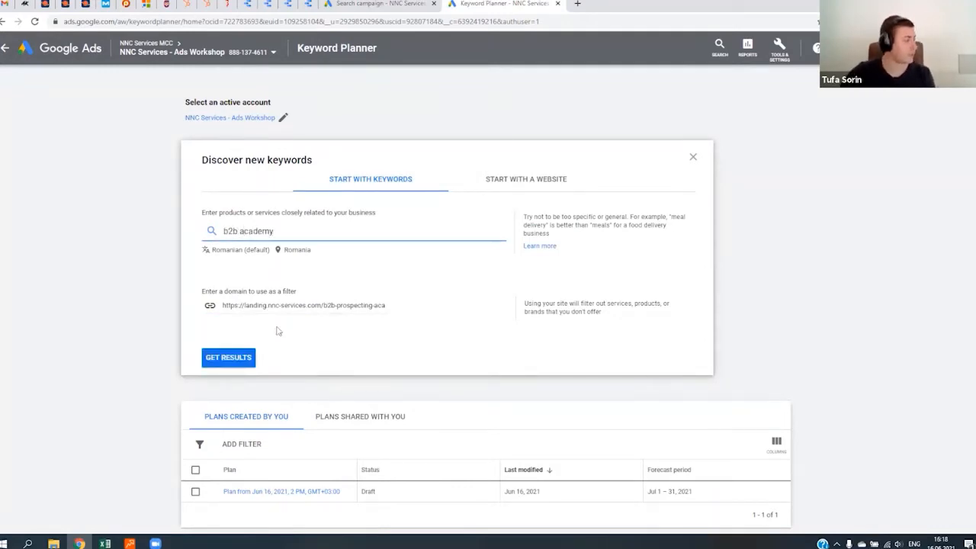
left_click(231, 357)
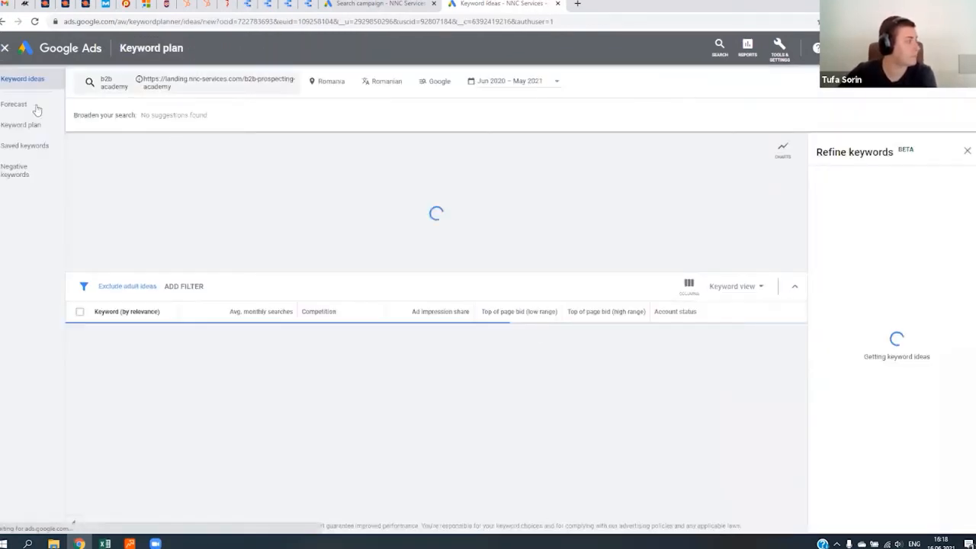
- Open the plan's forecast and paste in the ten-keyword list running from "attract business opportunities" to "lead automation"
left_click(33, 106)
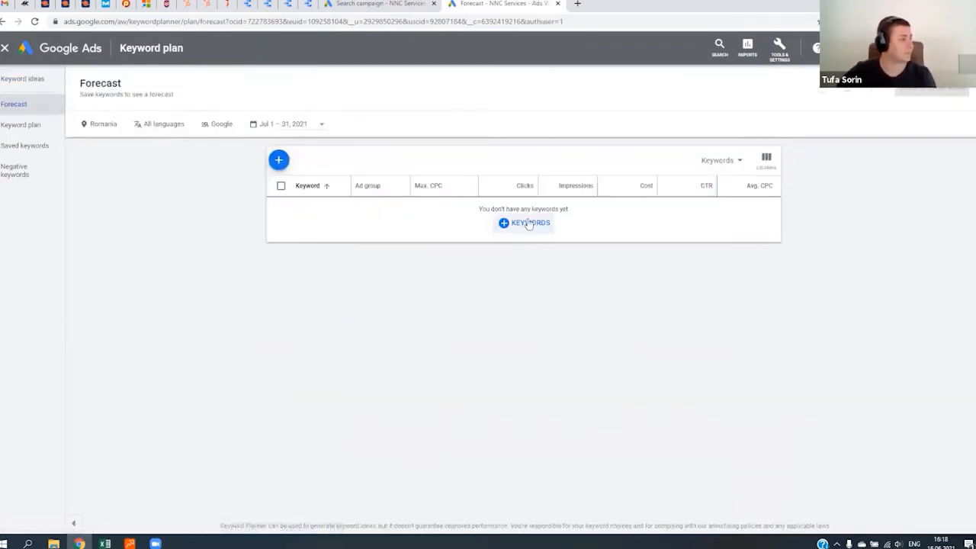
left_click(528, 223)
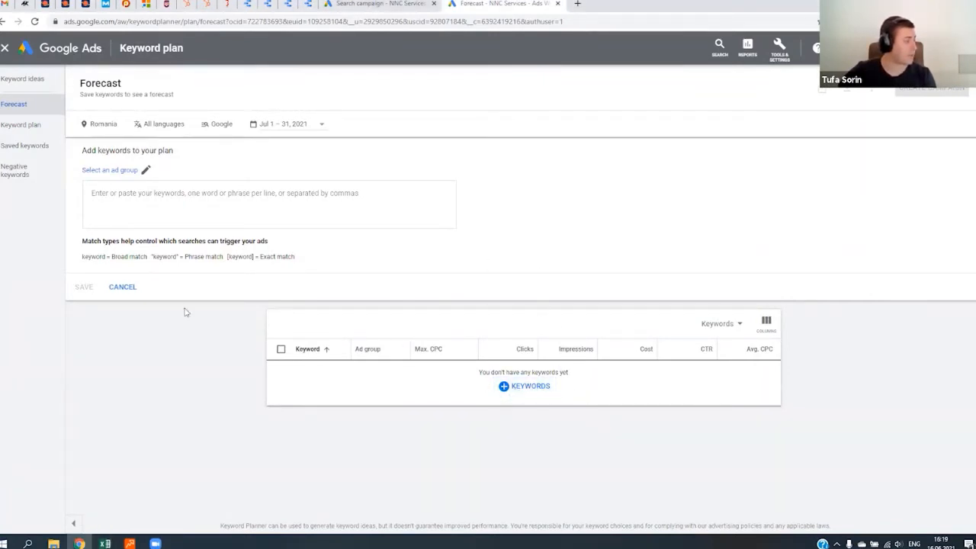
left_click(187, 193)
key("ctrl+v")
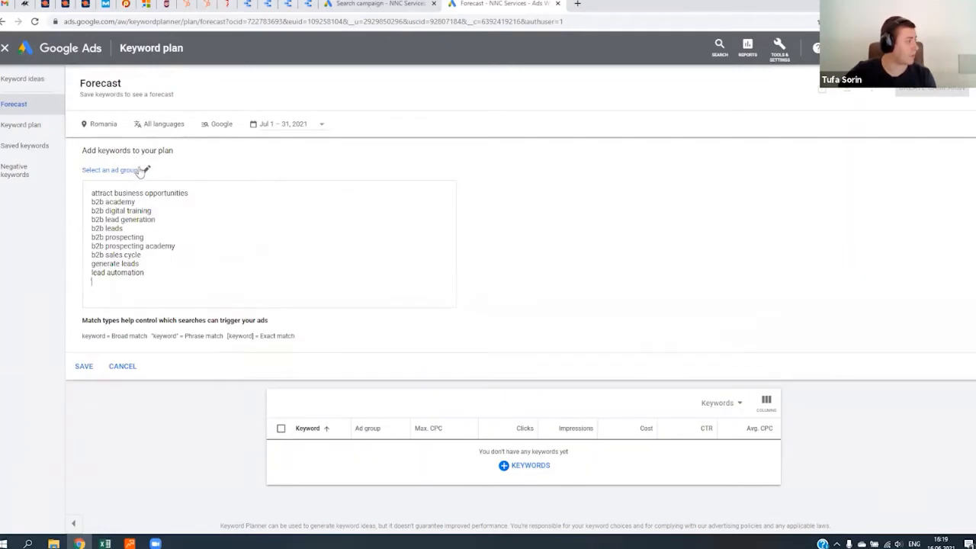
- Create a new ad group named 1 for the pasted keywords and save them to the plan
left_click(146, 170)
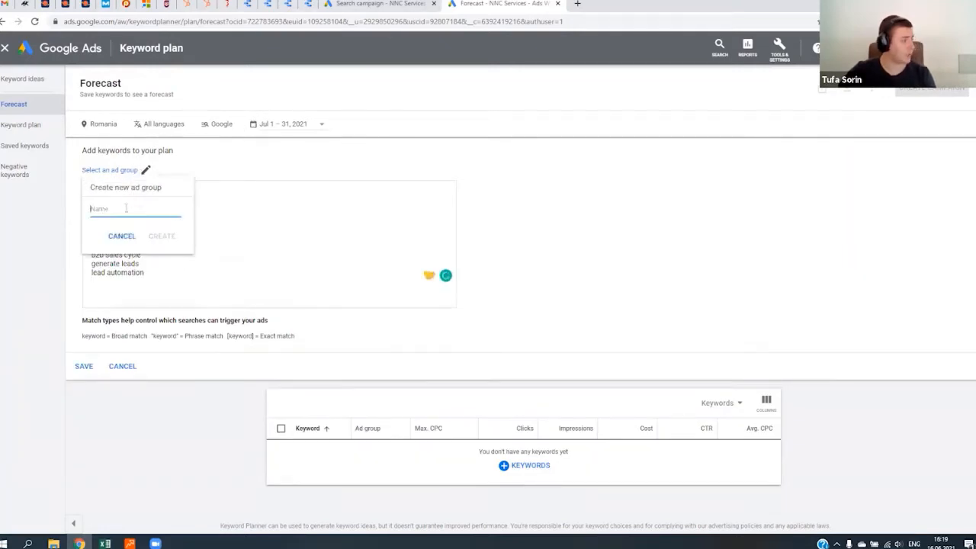
type("1")
left_click(162, 235)
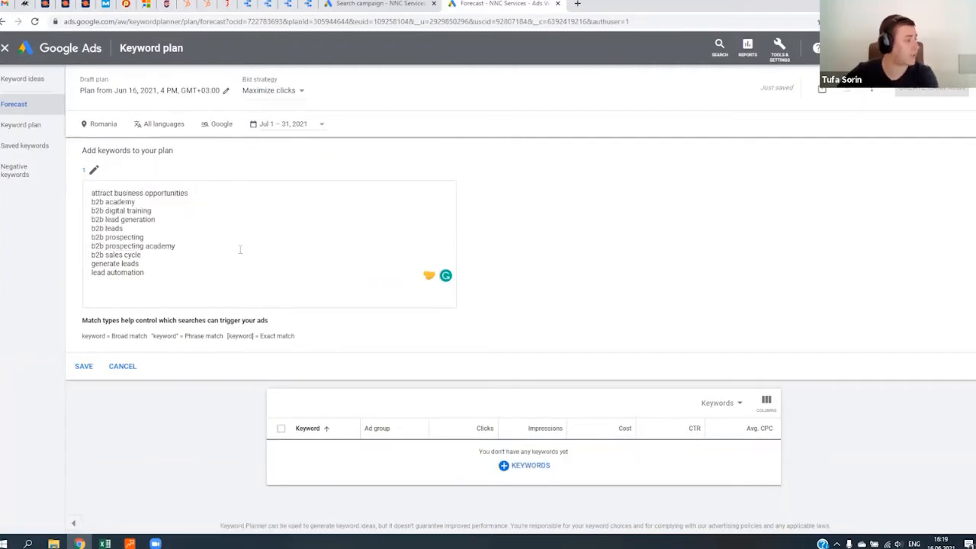
left_click(85, 368)
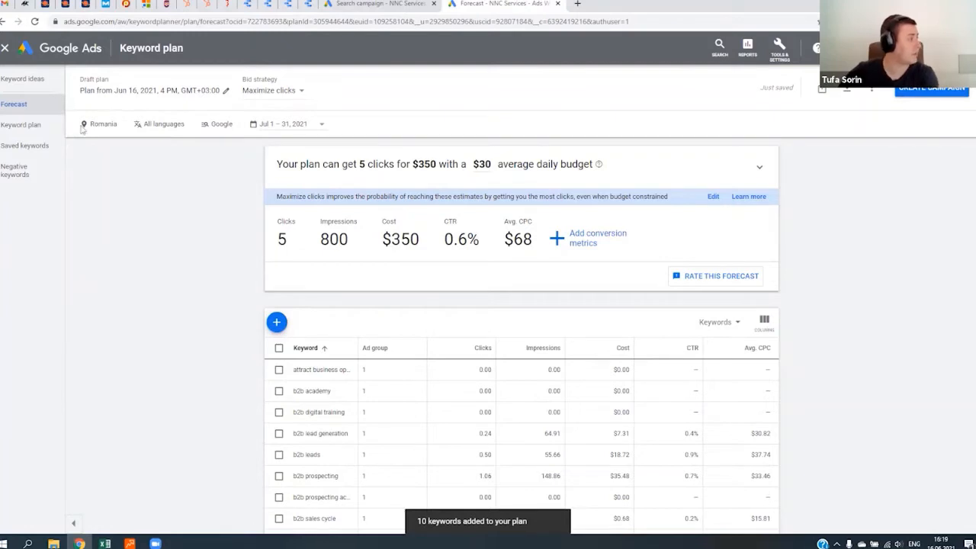
- Change the forecast's target location to the United States and save it
left_click(122, 126)
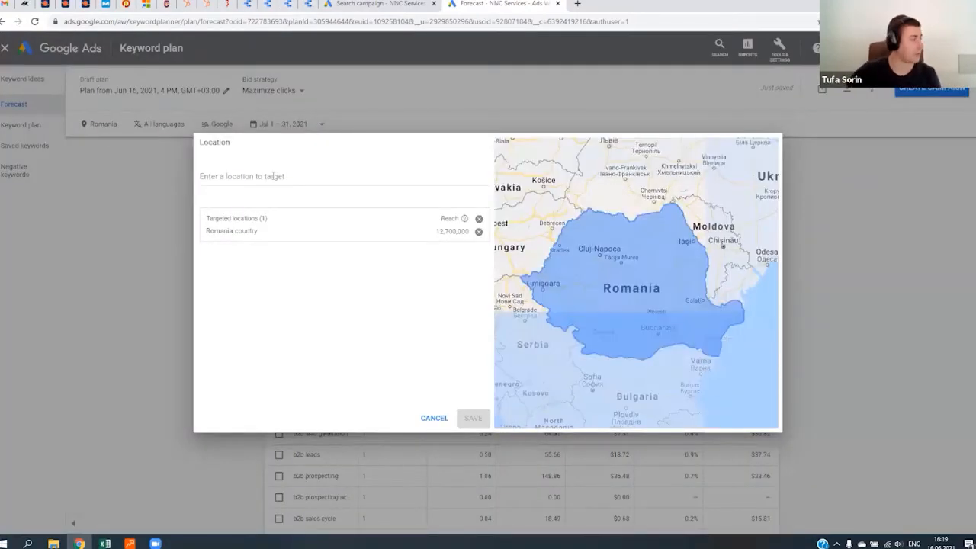
type("usa")
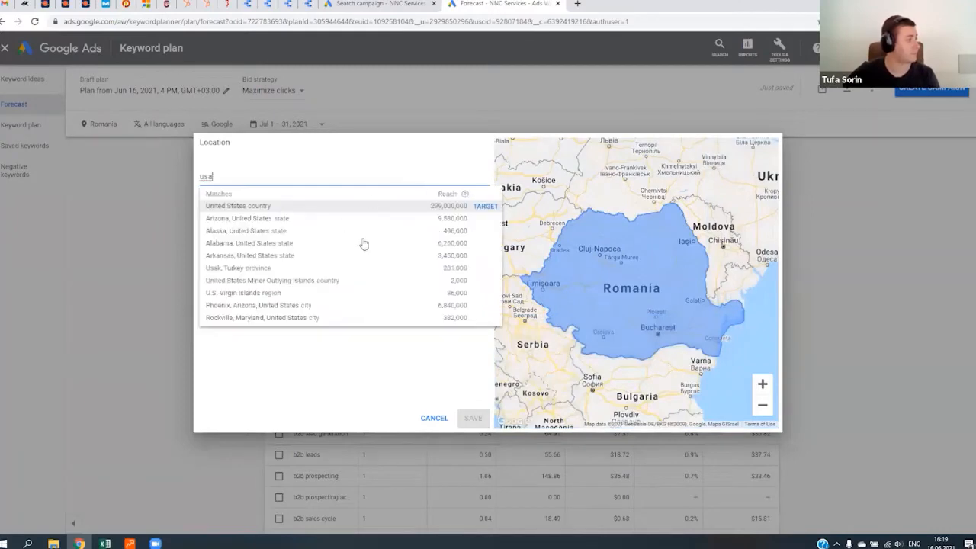
key("Return")
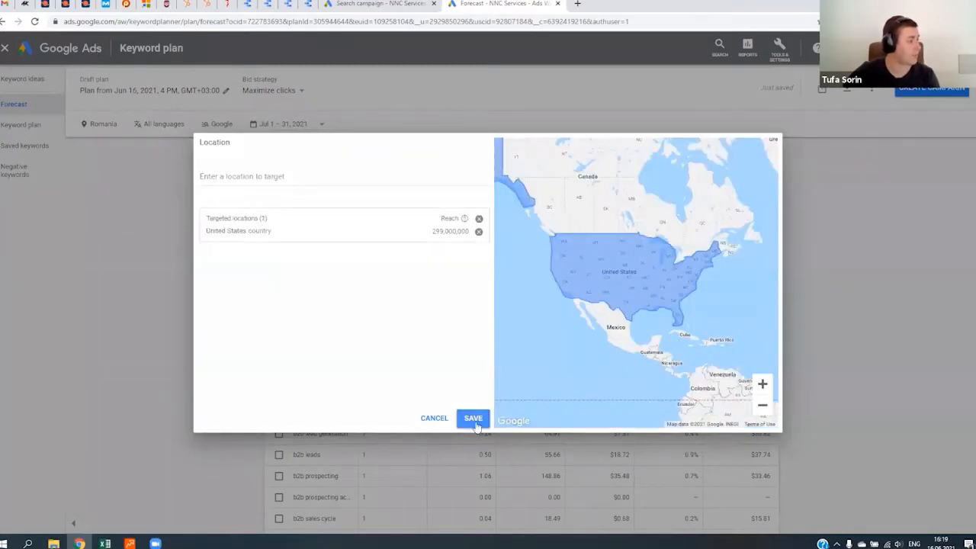
left_click(472, 418)
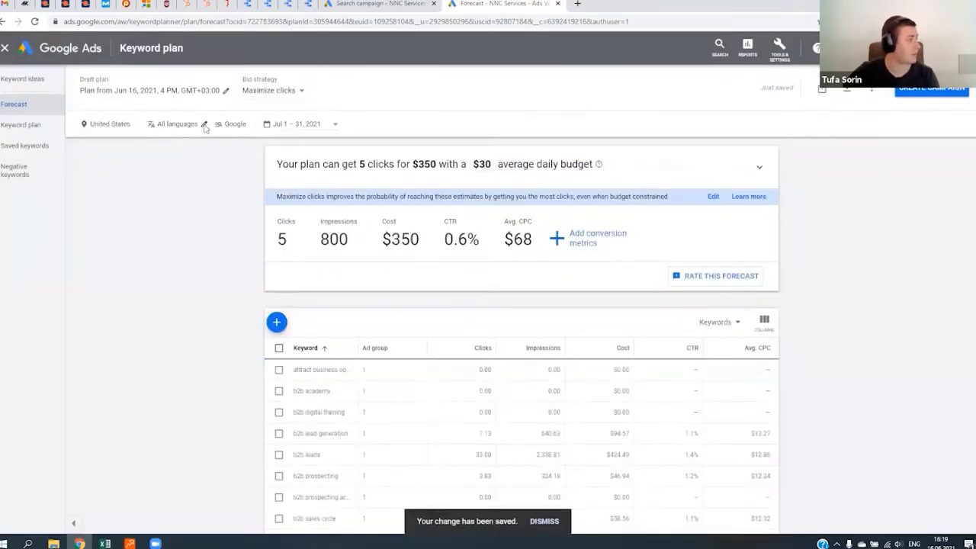
- Set the forecast's language to English and its network to Google and search partners
left_click(203, 126)
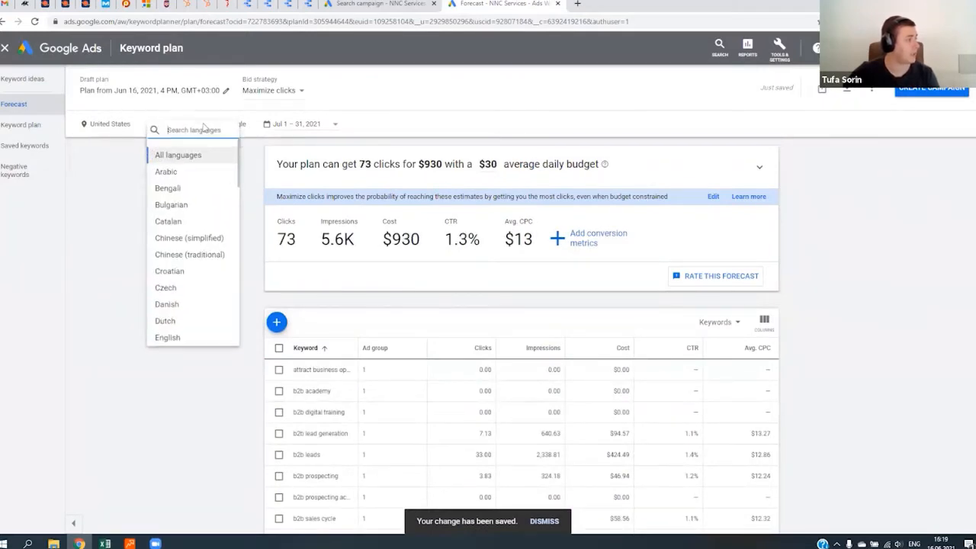
type("eng")
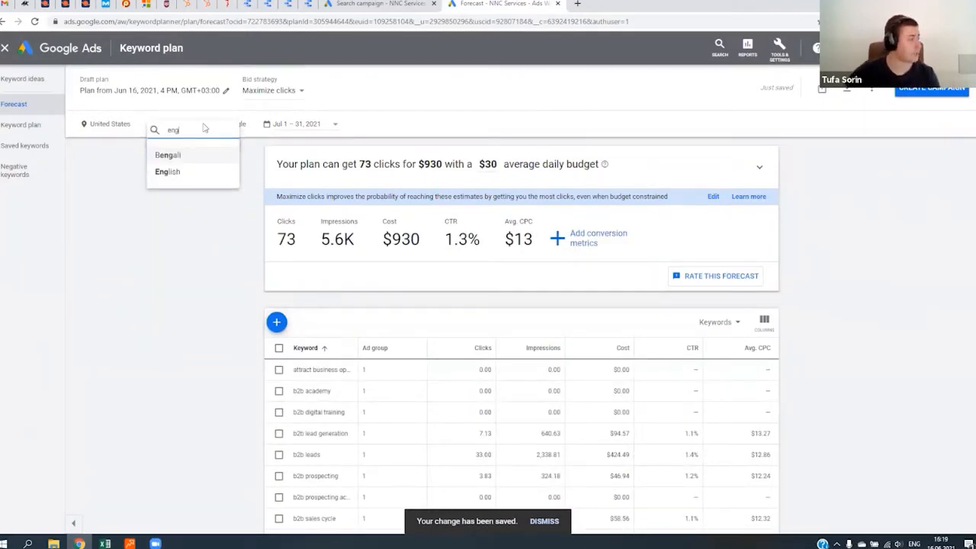
left_click(191, 171)
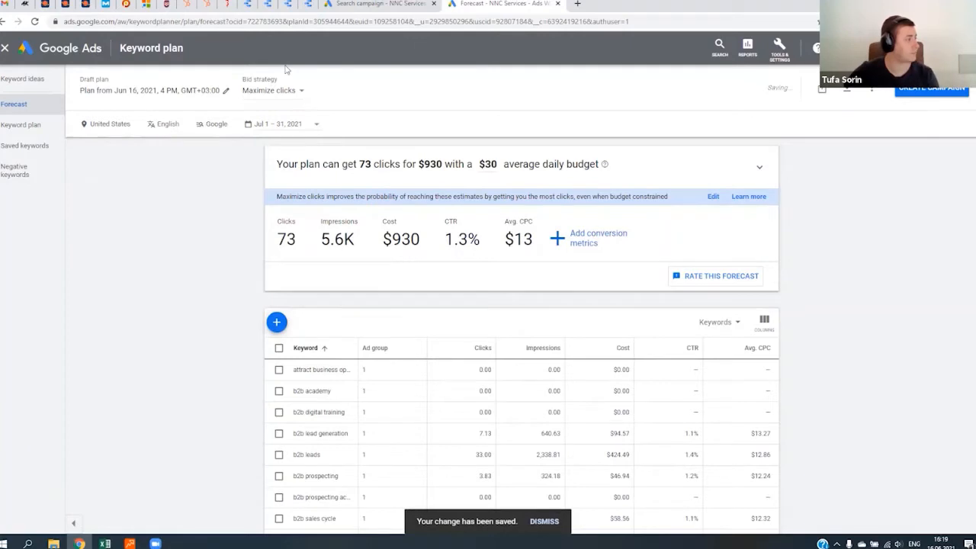
left_click(229, 124)
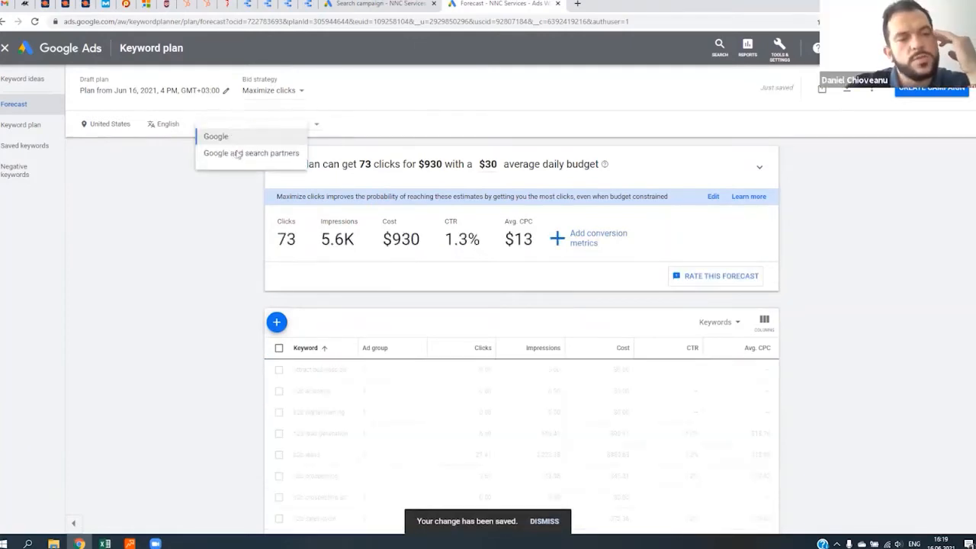
left_click(238, 153)
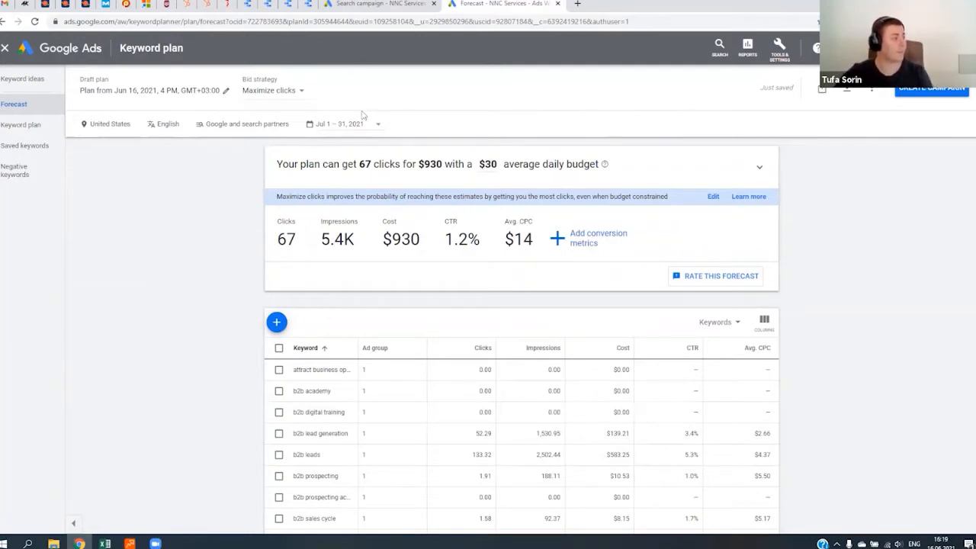
- Review the forecast for each keyword and expand the chart of clicks against average daily budget
scroll(185, 277, "down", 3)
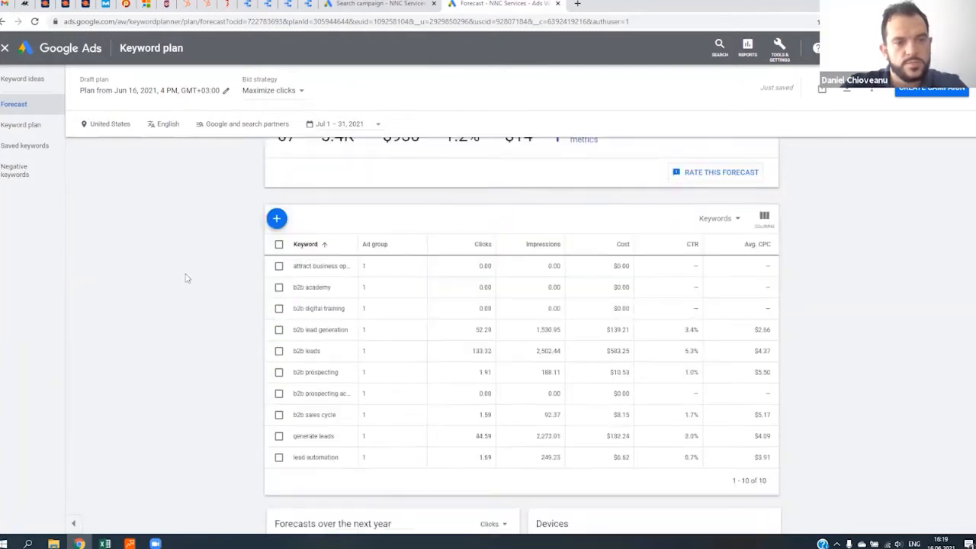
scroll(190, 305, "up", 3)
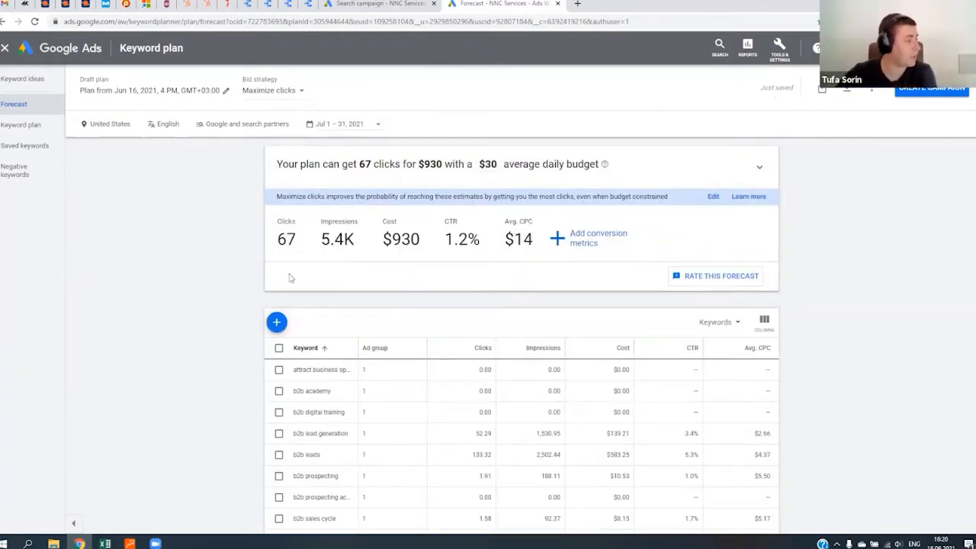
left_click(495, 156)
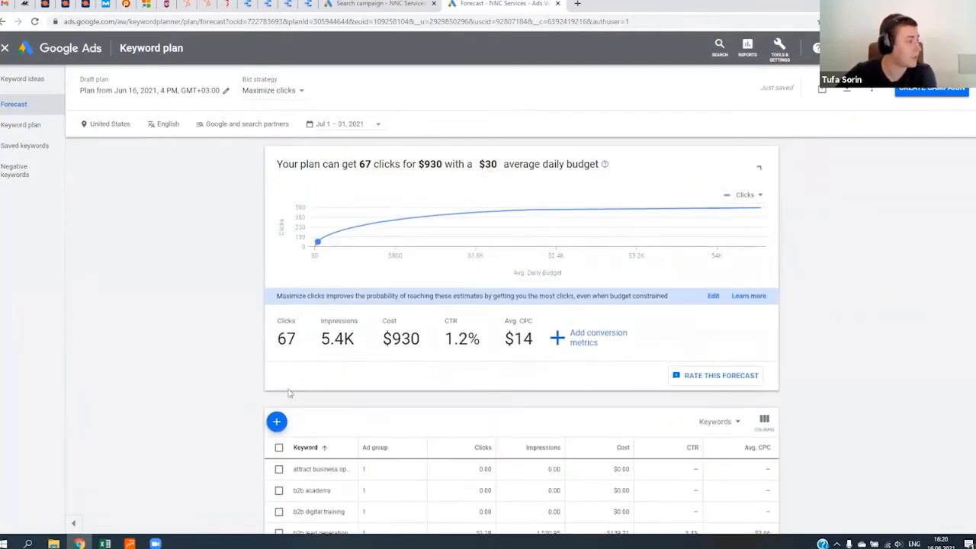
scroll(372, 381, "down", 4)
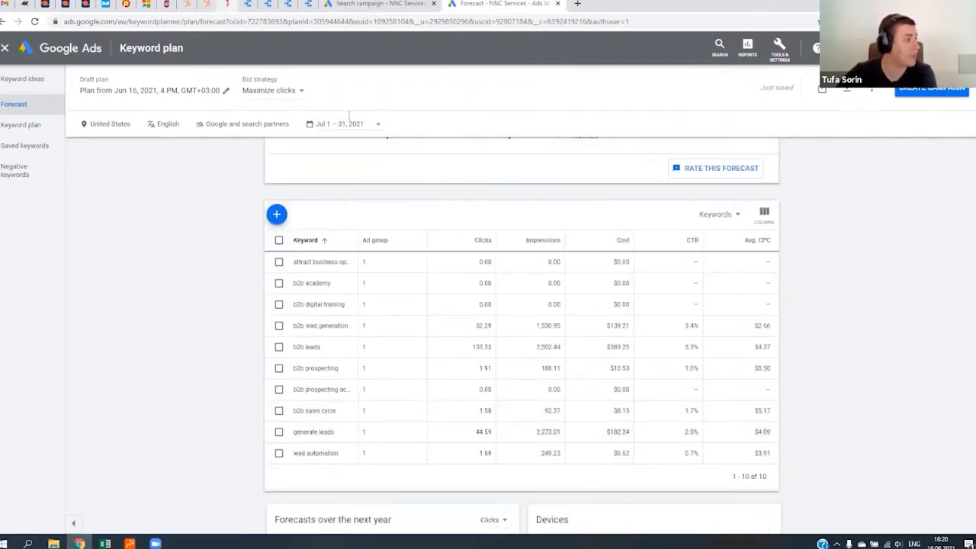
- Look over the B2B Prospecting Academy landing page's course content, and return to the keyword forecast
left_click(227, 5)
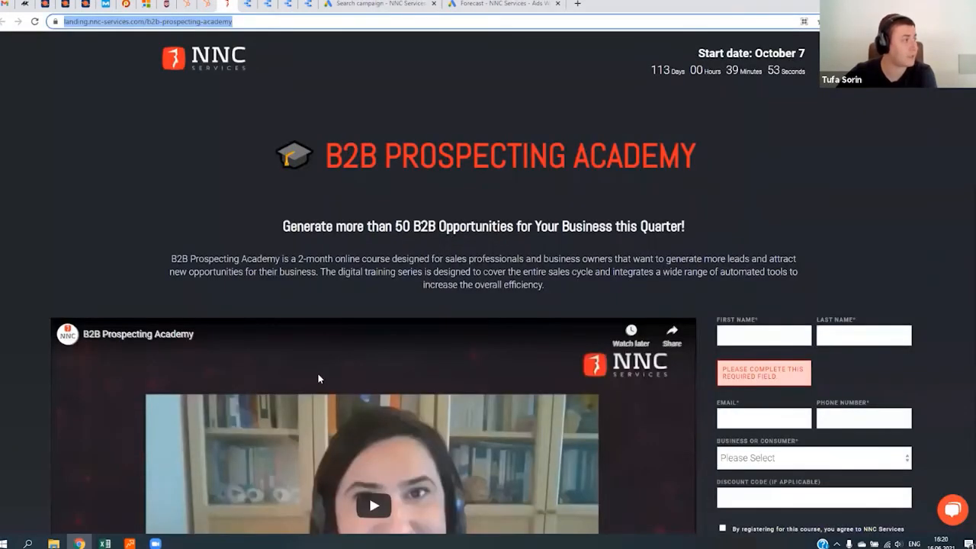
scroll(318, 375, "down", 8)
scroll(509, 72, "down", 10)
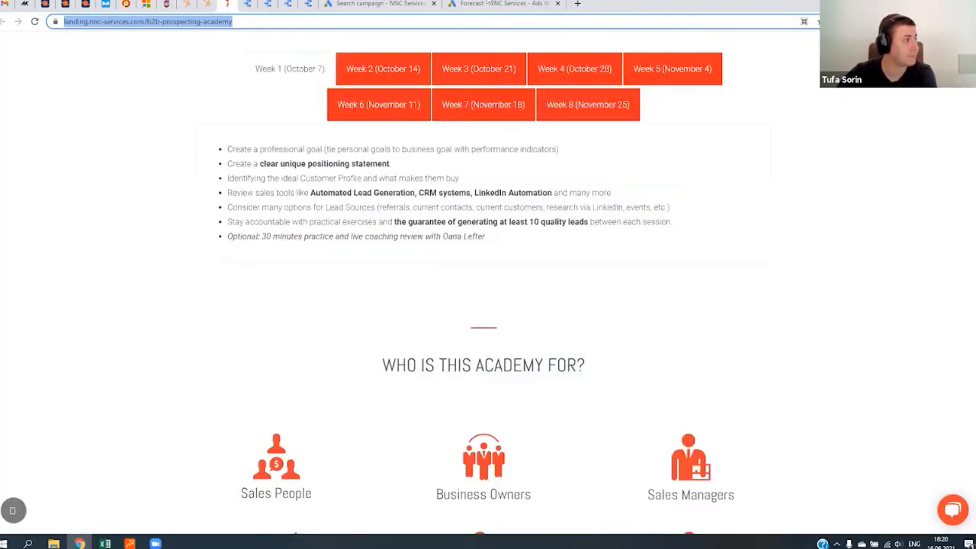
scroll(181, 168, "up", 2)
left_click(503, 4)
scroll(304, 218, "up", 4)
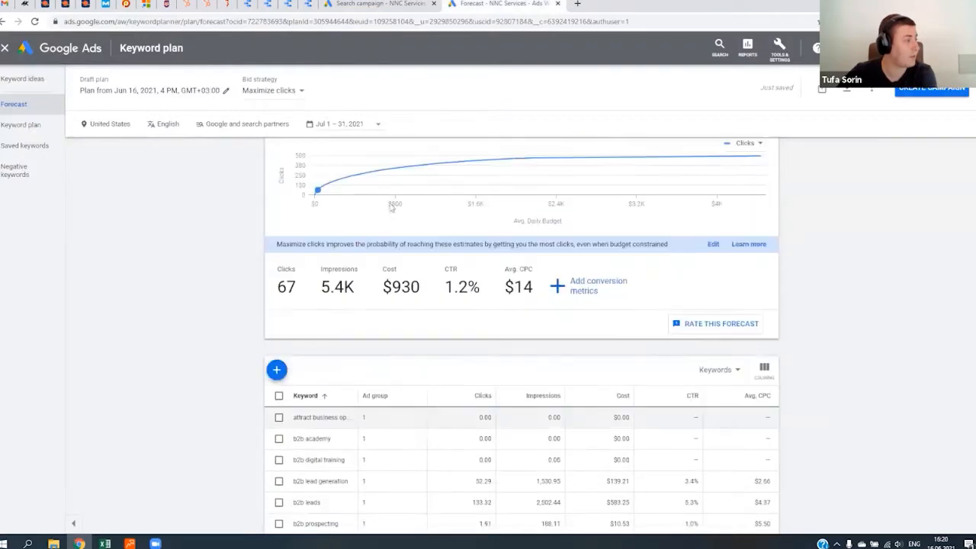
- Examine the plan's forecast impressions, average cost per click and clicks
left_click_drag(278, 338, 363, 344)
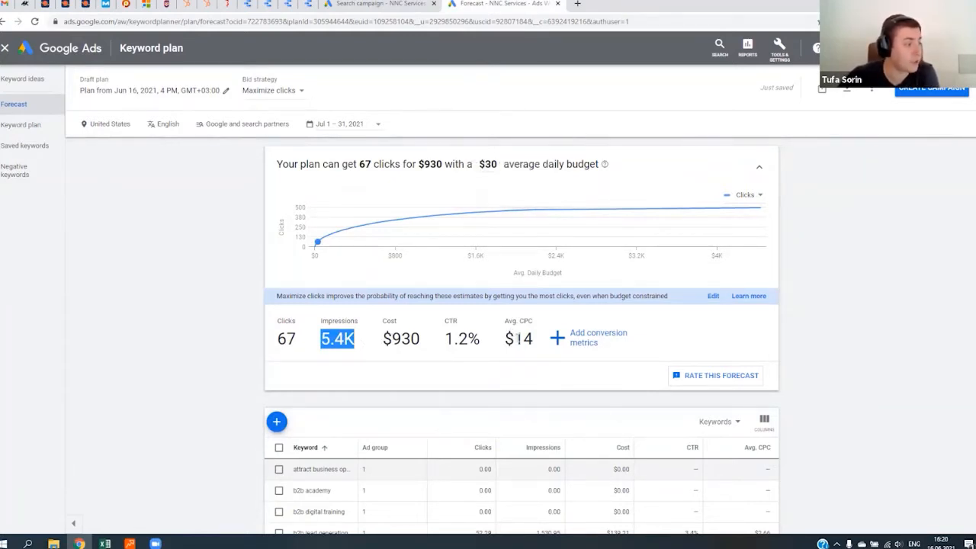
left_click_drag(517, 338, 533, 339)
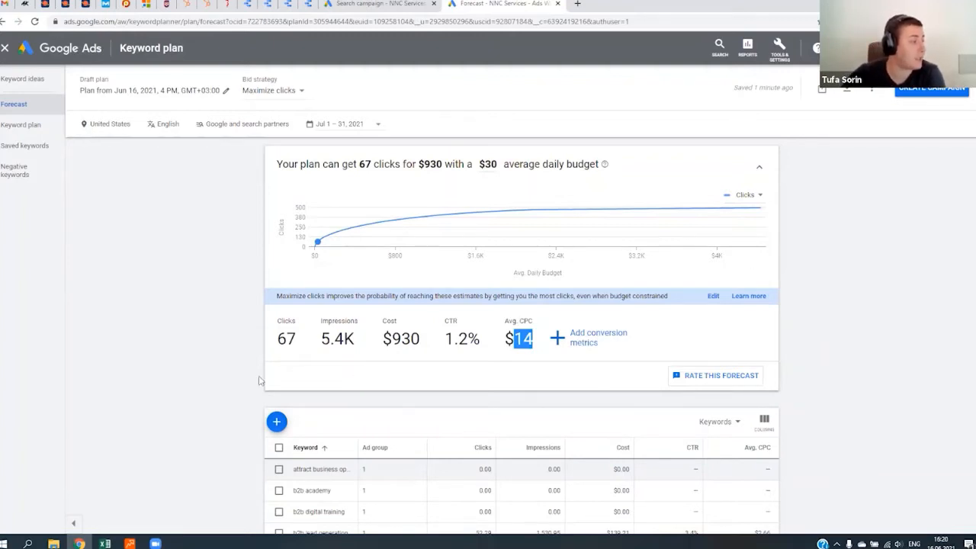
double_click(287, 339)
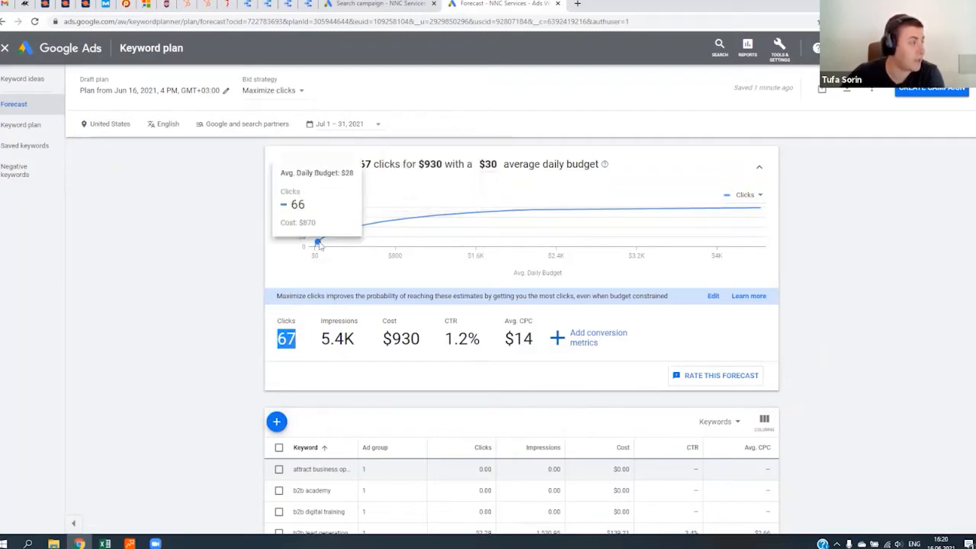
- Raise the plan's average daily budget to about $560 on the forecast chart's curve
mouse_move(320, 243)
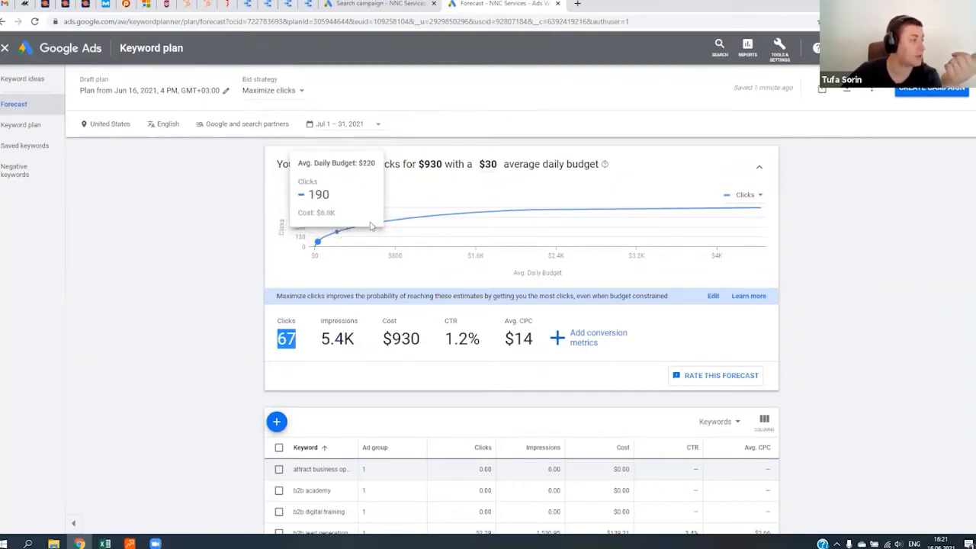
left_click(371, 225)
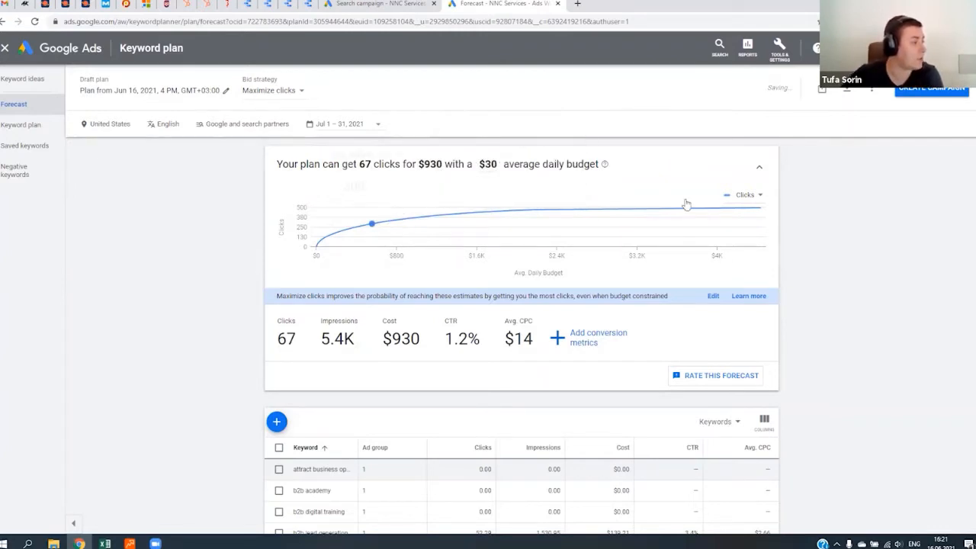
left_click(371, 224)
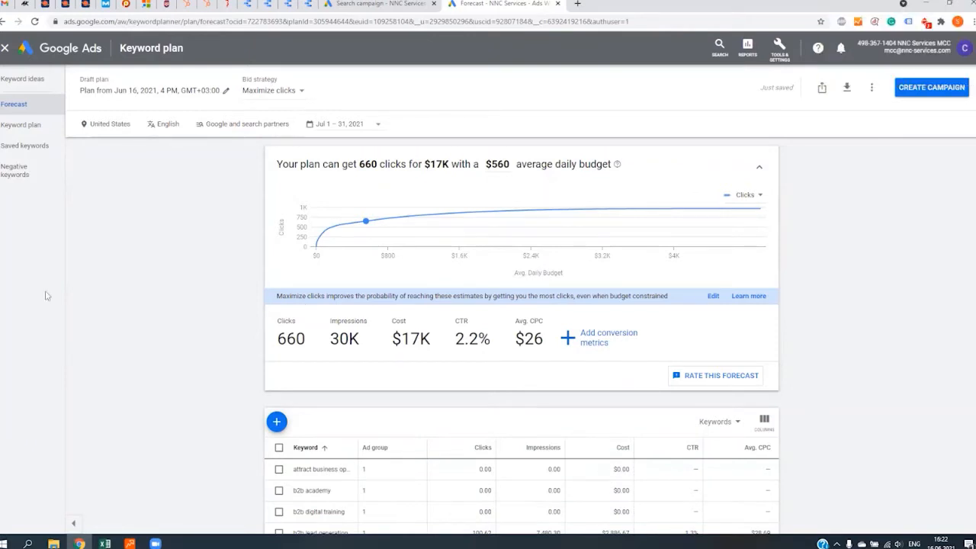
- Review the per-keyword forecast and the plan's average cost per click at the $560 daily budget
scroll(351, 375, "down", 2)
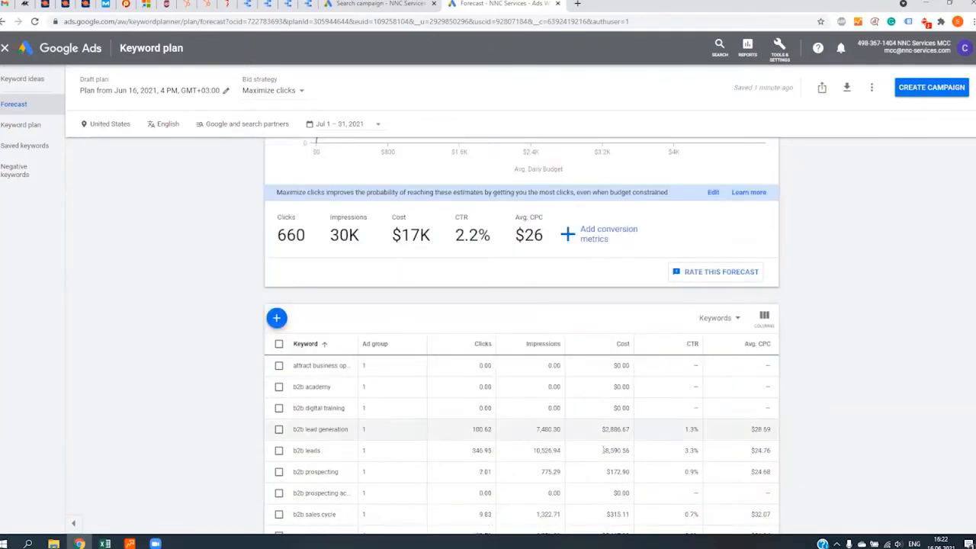
scroll(407, 392, "up", 2)
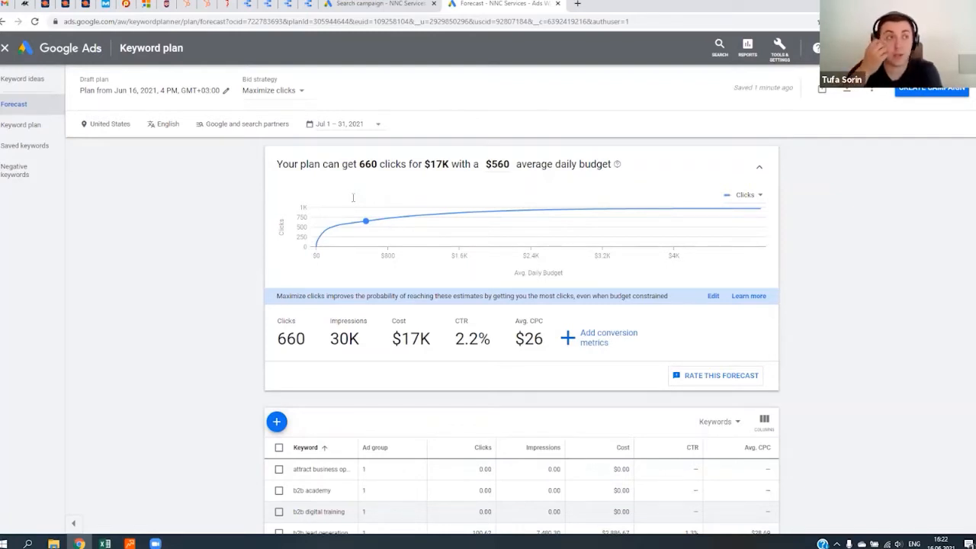
mouse_move(365, 226)
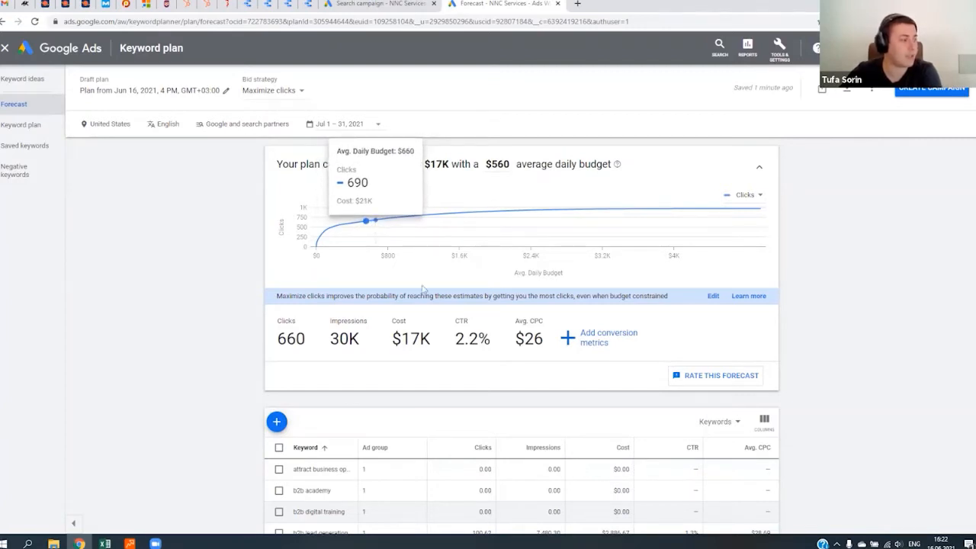
double_click(532, 339)
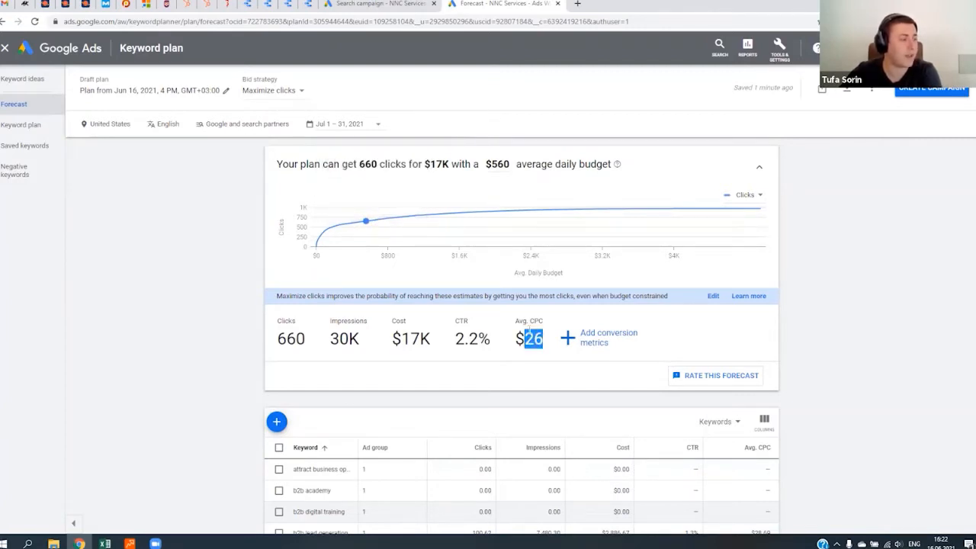
left_click_drag(515, 339, 542, 338)
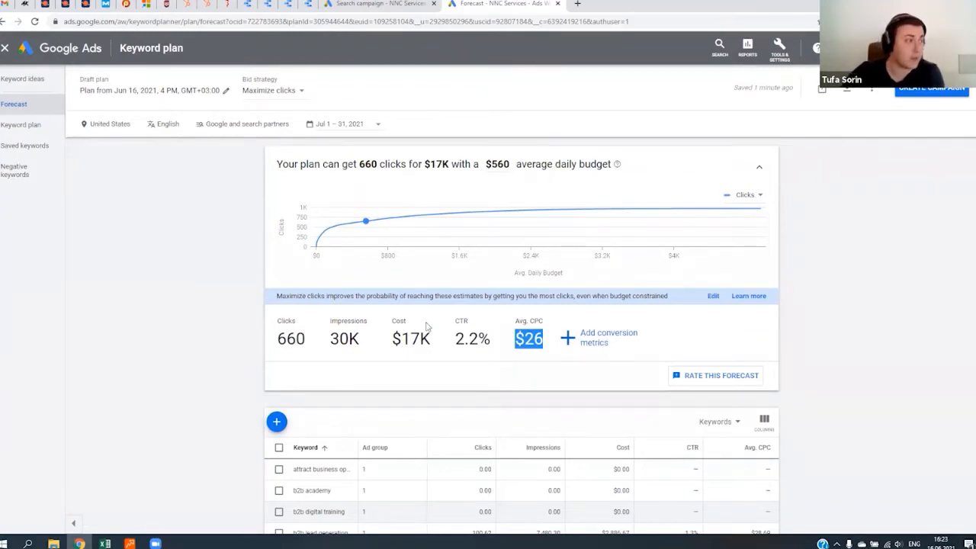
- Lower the plan's average daily budget on the forecast curve, trying $30 and settling on $99
mouse_move(329, 239)
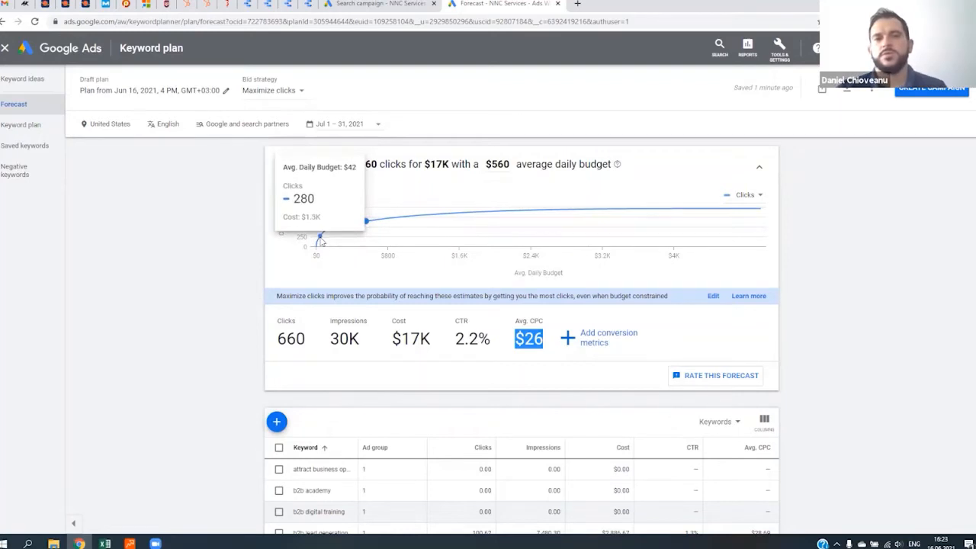
left_click(318, 239)
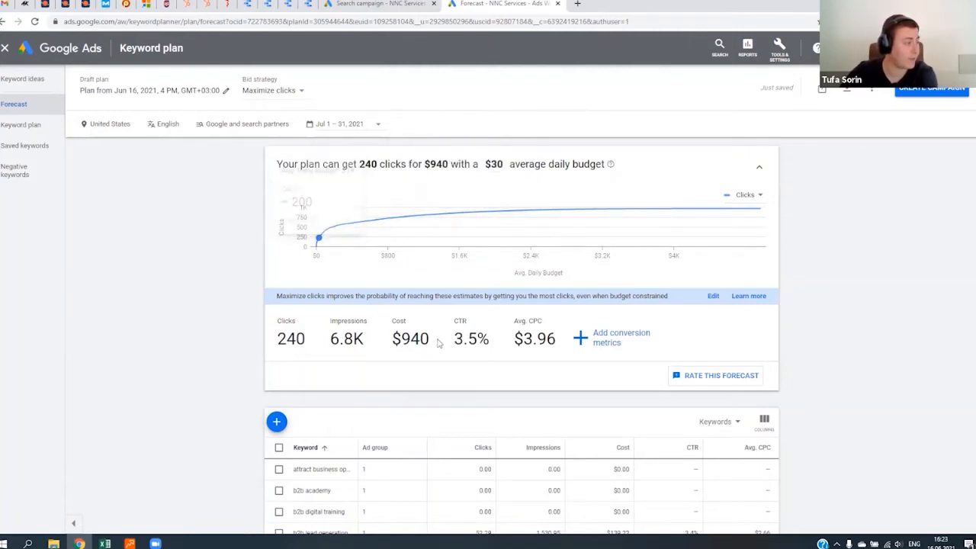
mouse_move(320, 237)
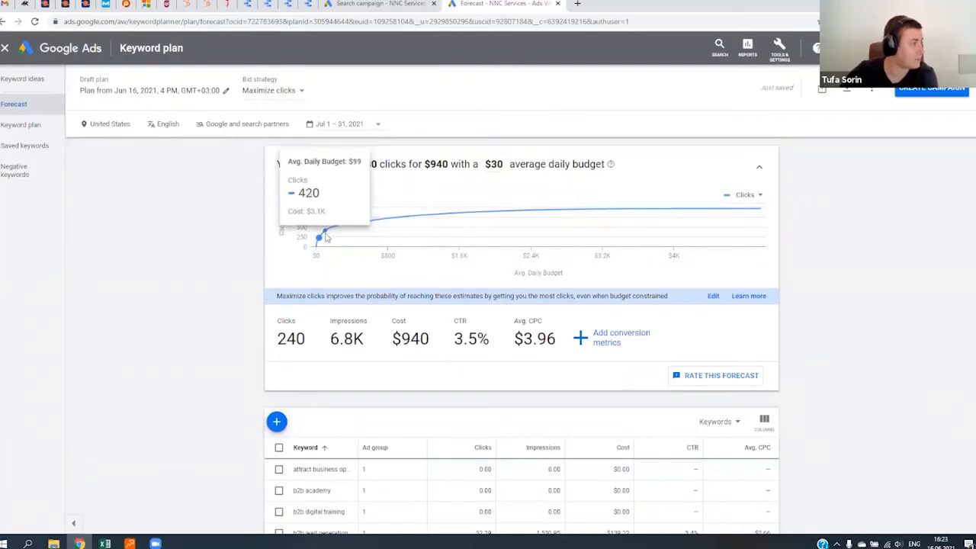
left_click(325, 237)
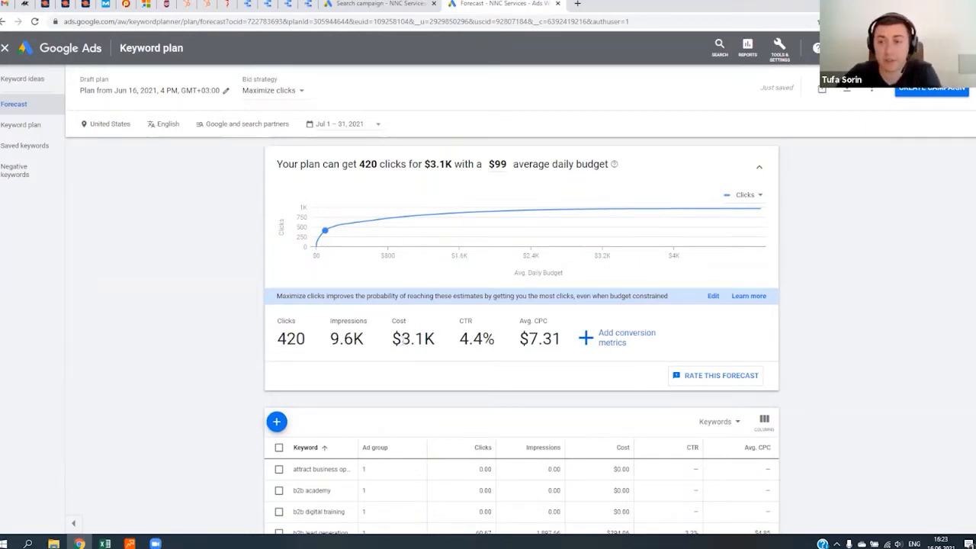
- Examine the plan's forecast cost, clicks and average cost per click, along with the forecast for each keyword
double_click(412, 341)
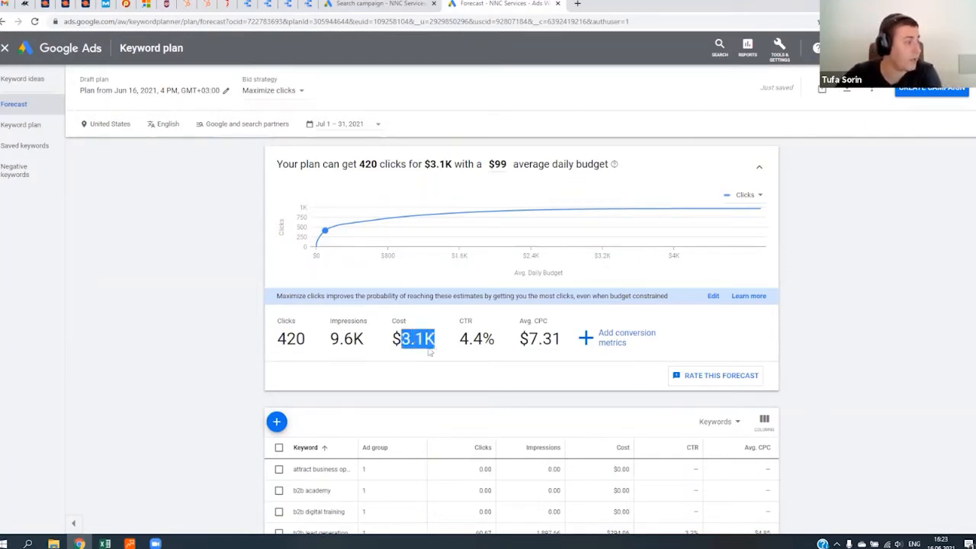
scroll(335, 424, "down", 5)
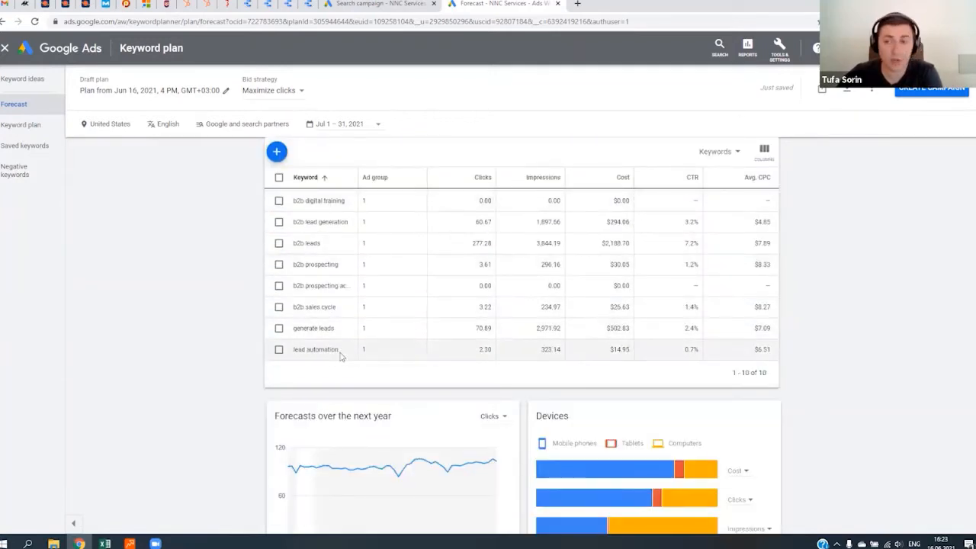
scroll(341, 356, "up", 5)
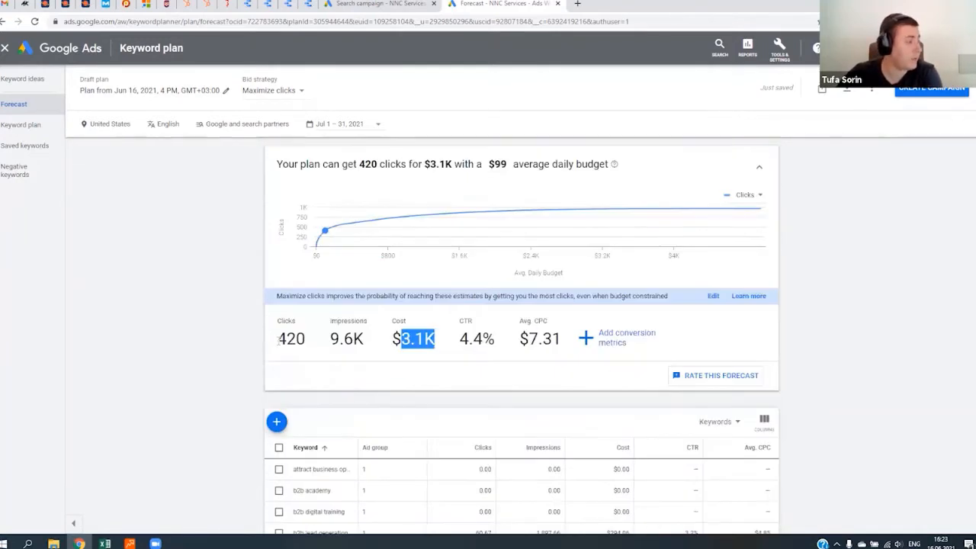
double_click(291, 340)
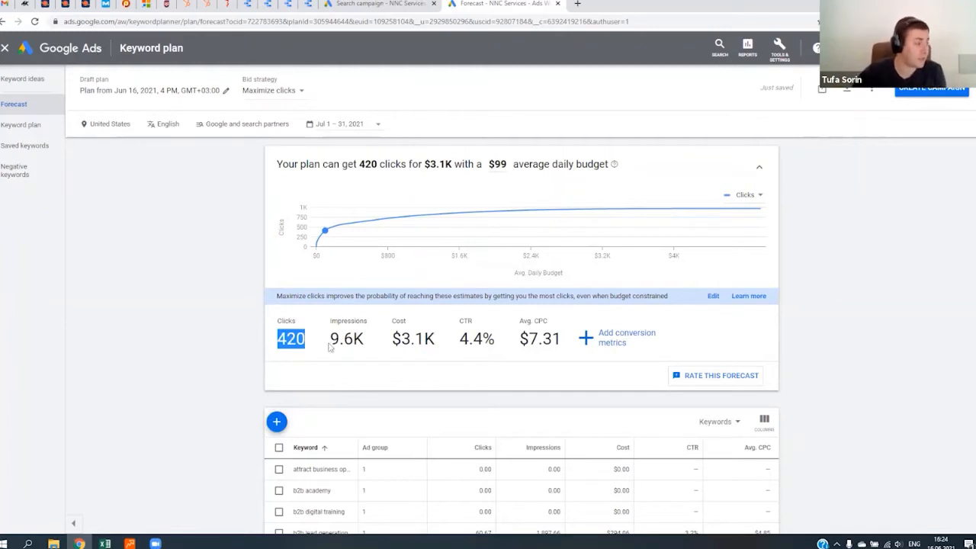
left_click_drag(527, 339, 564, 345)
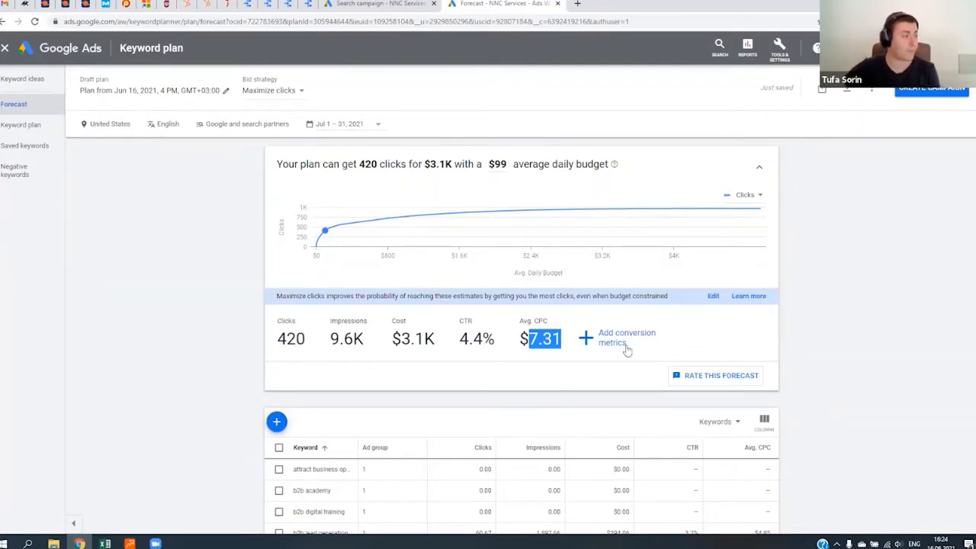
scroll(327, 420, "down", 2)
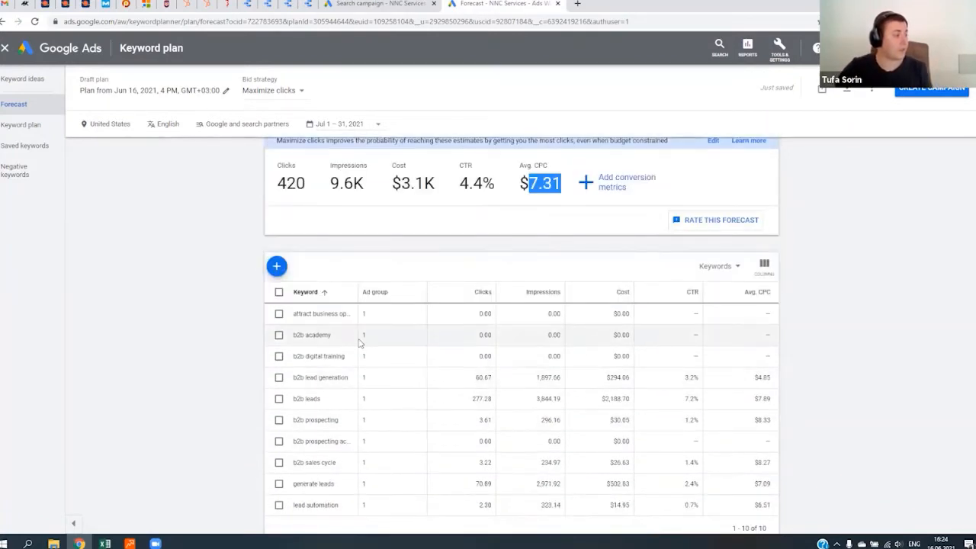
scroll(359, 338, "down", 1)
scroll(361, 359, "up", 2)
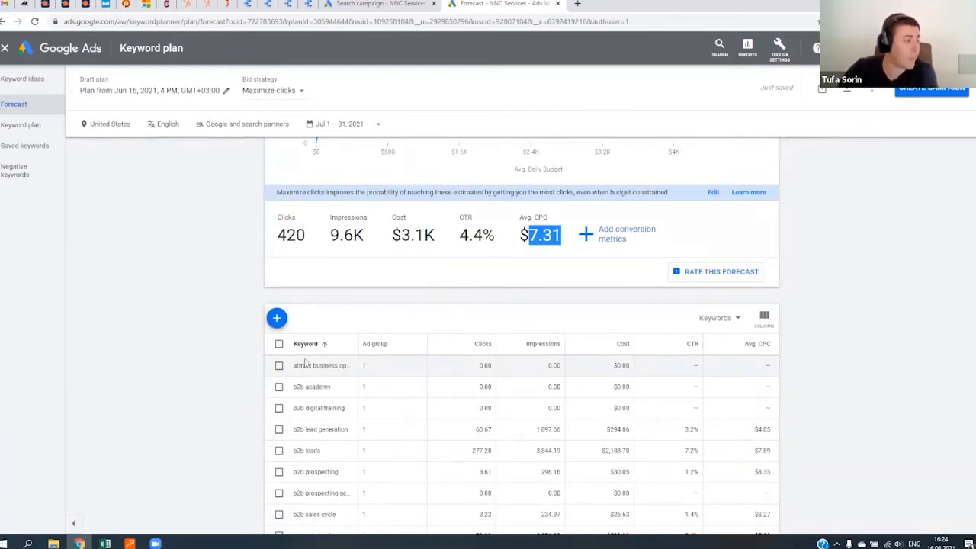
scroll(481, 350, "up", 1)
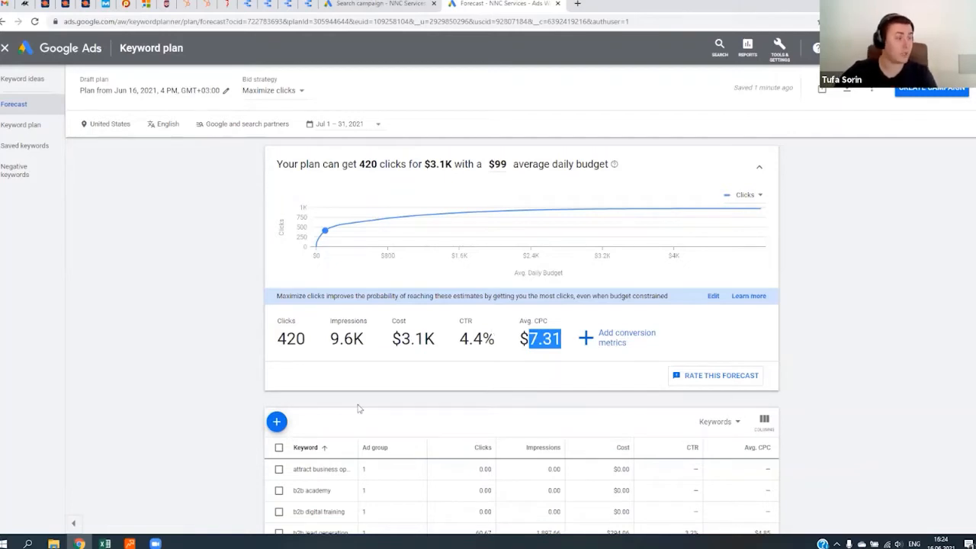
left_click(279, 340)
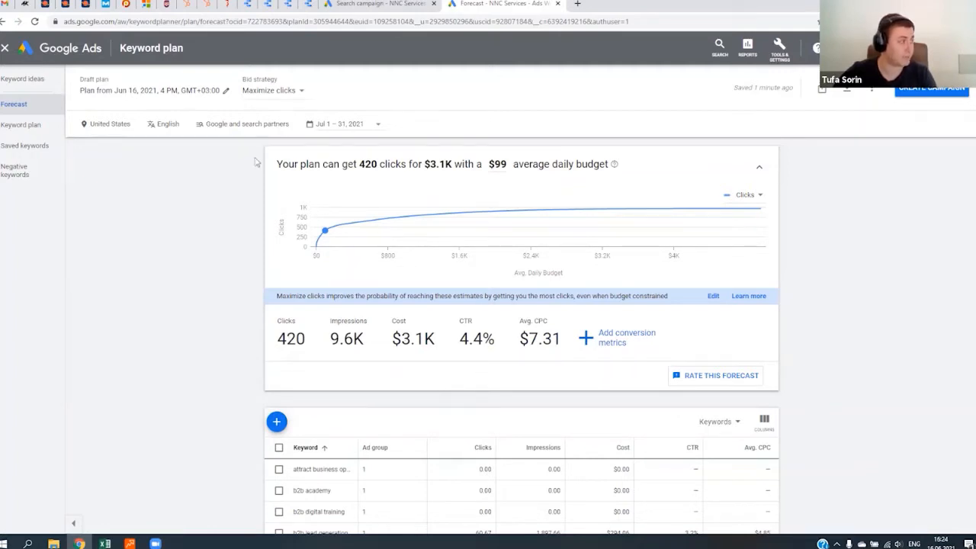
- Check the plan's forecast cost and set the Search campaign's average daily budget to $100
left_click(390, 4)
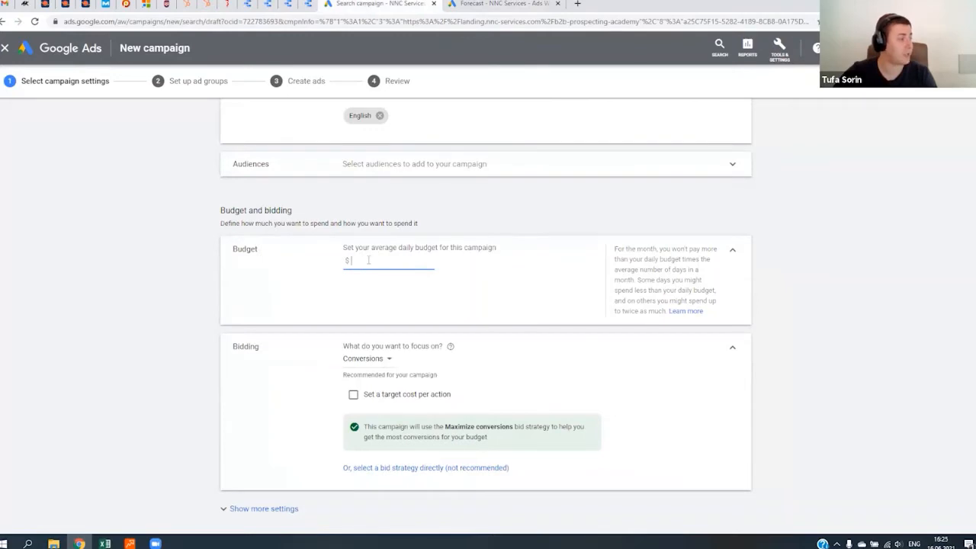
left_click(503, 4)
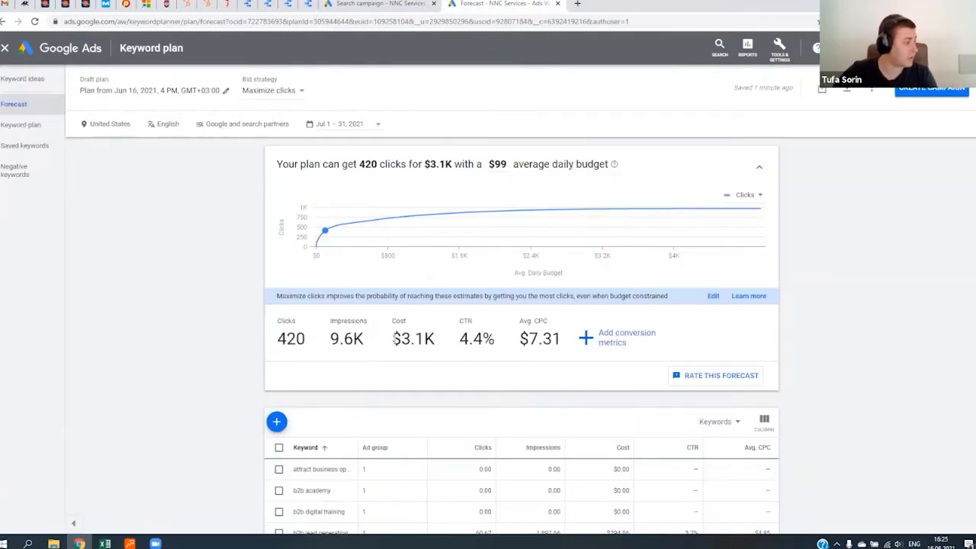
left_click_drag(393, 340, 424, 340)
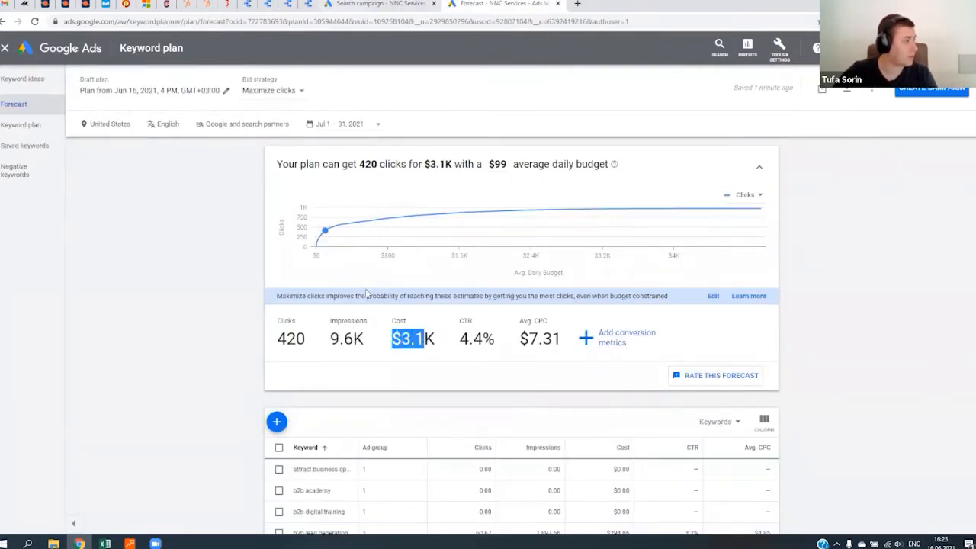
key("ctrl+shift+Tab")
type("100")
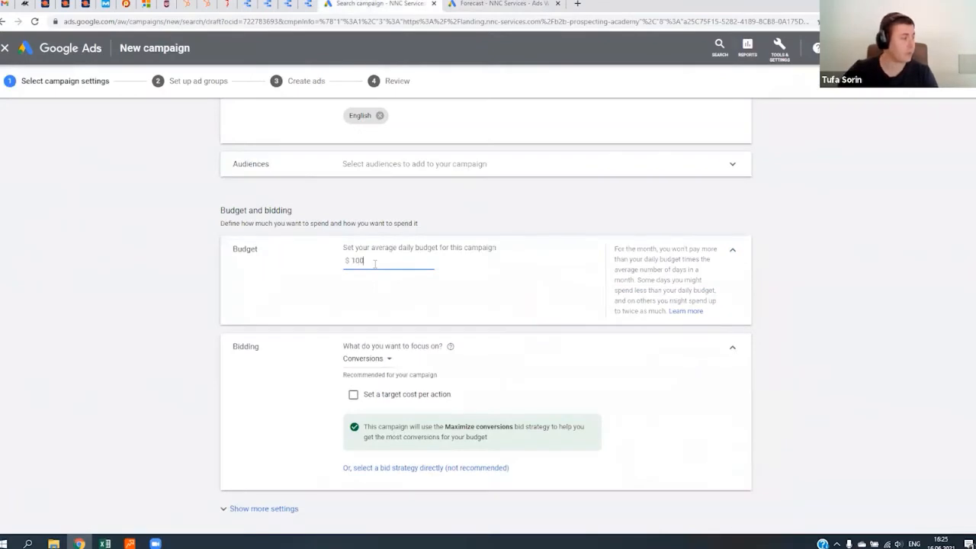
left_click(418, 281)
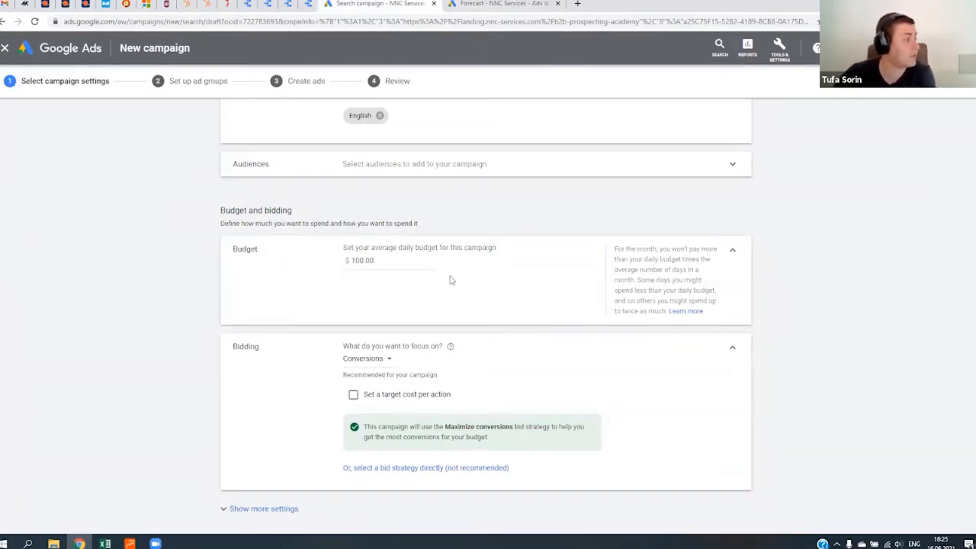
left_click(394, 264)
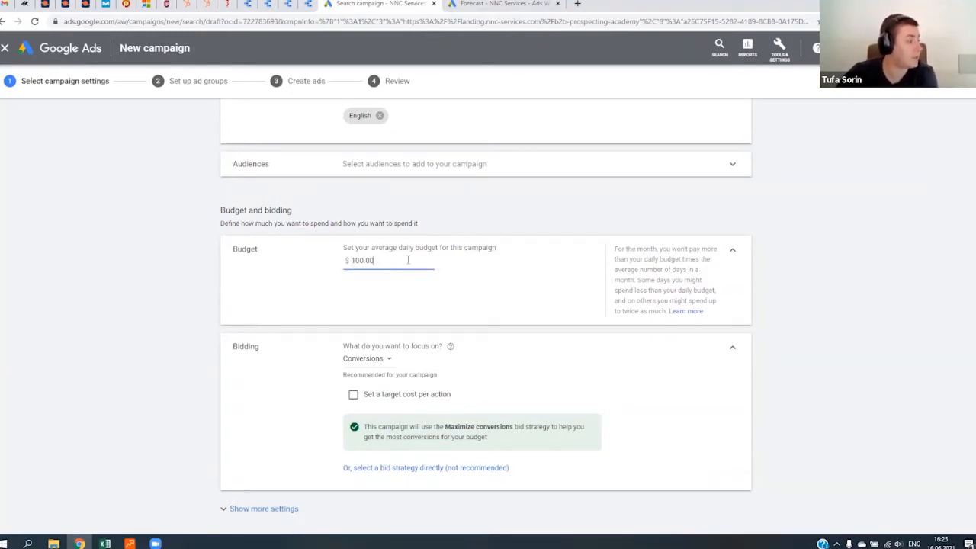
- Look through the campaign's bidding focus options and compare them with the keyword plan's bid strategy
scroll(381, 264, "down", 2)
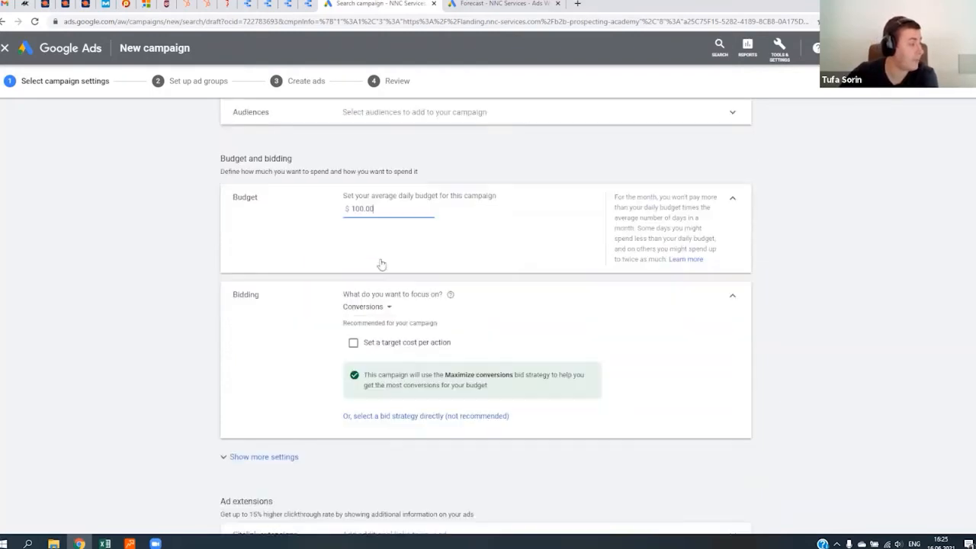
left_click(372, 257)
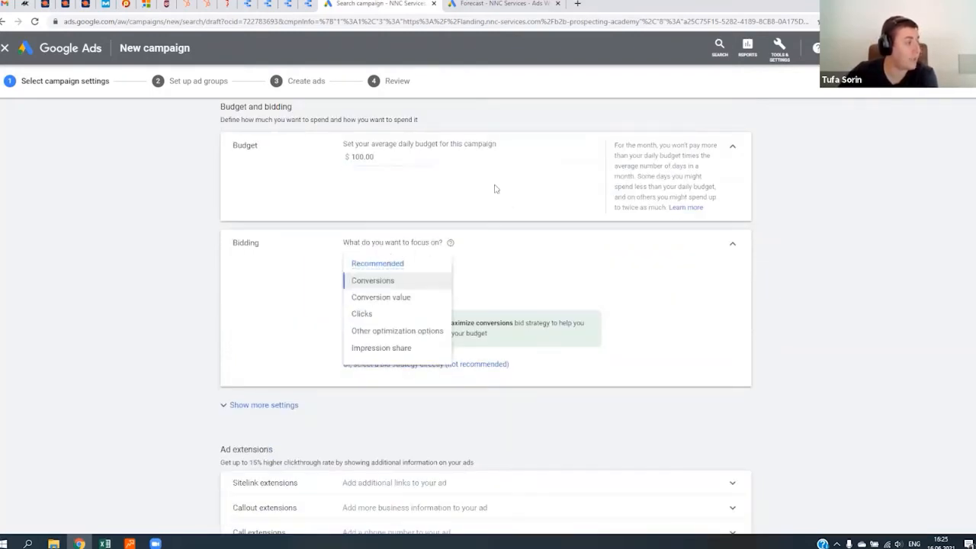
key("ctrl+Tab")
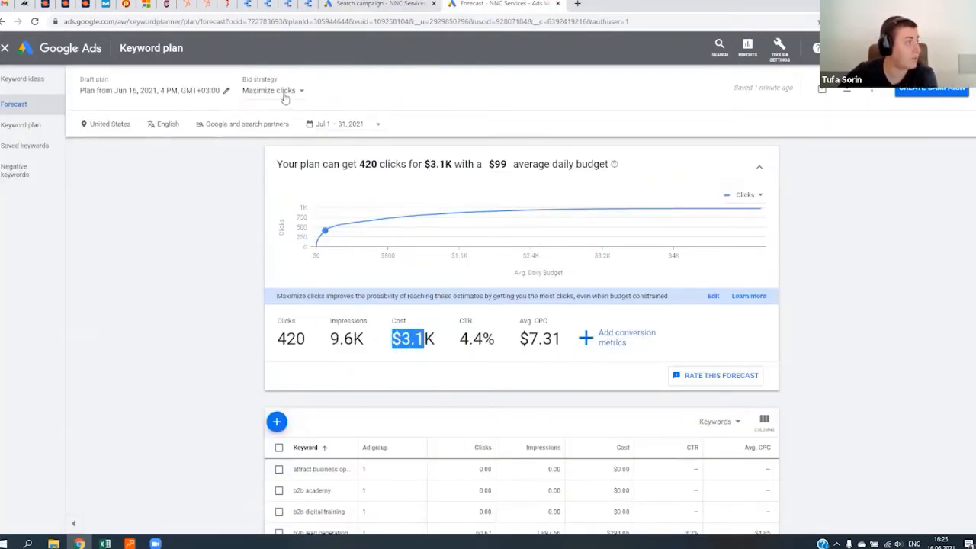
left_click(375, 3)
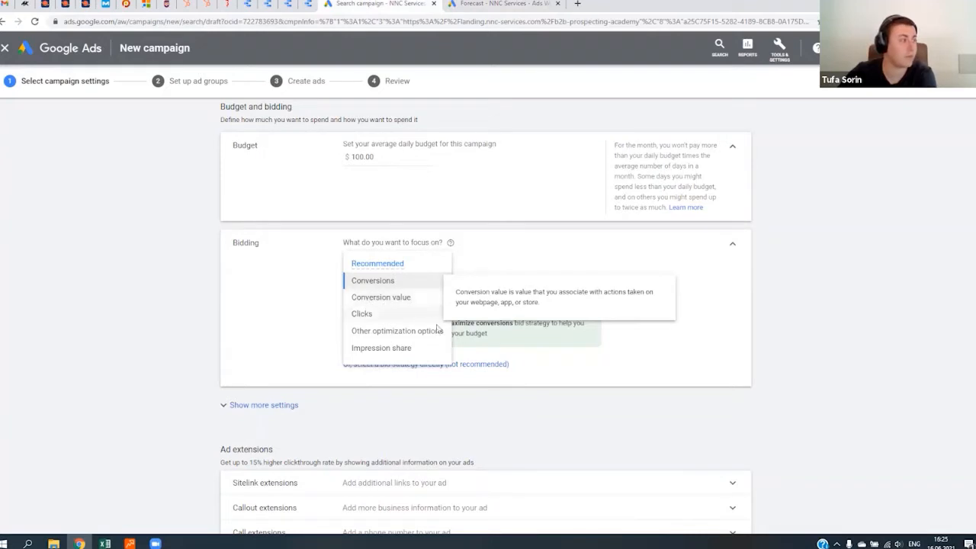
mouse_move(425, 318)
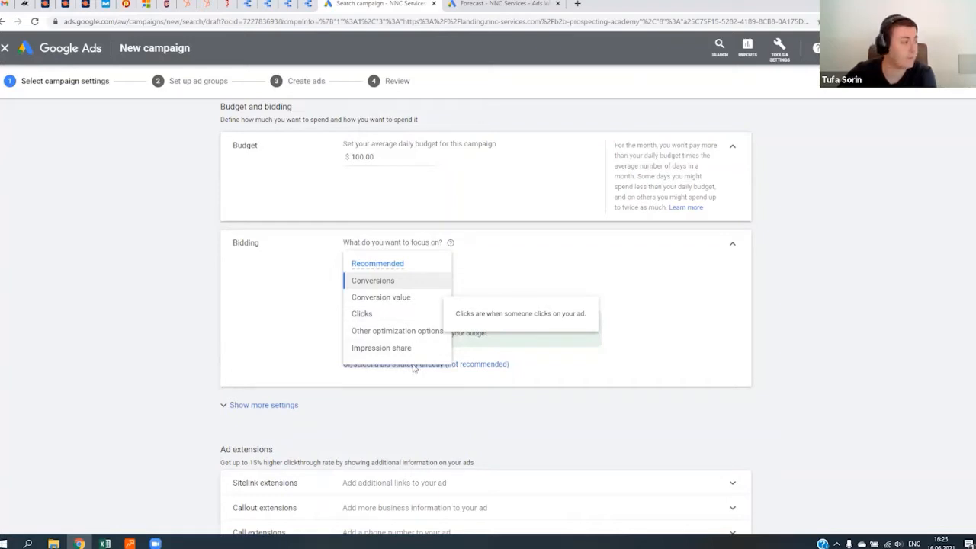
left_click(534, 267)
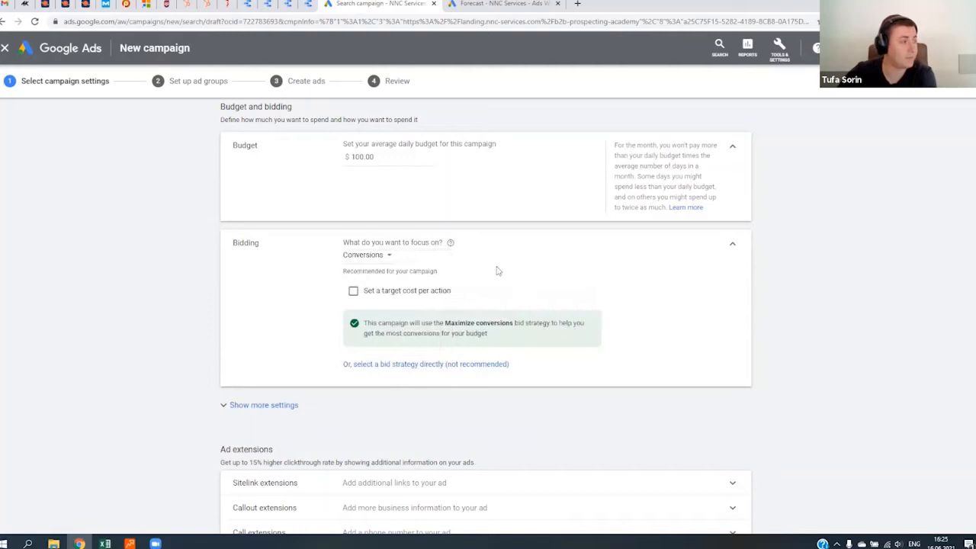
- Try a target cost per action for the campaign's bidding, and switch the bidding focus to Clicks
left_click(403, 290)
left_click(380, 258)
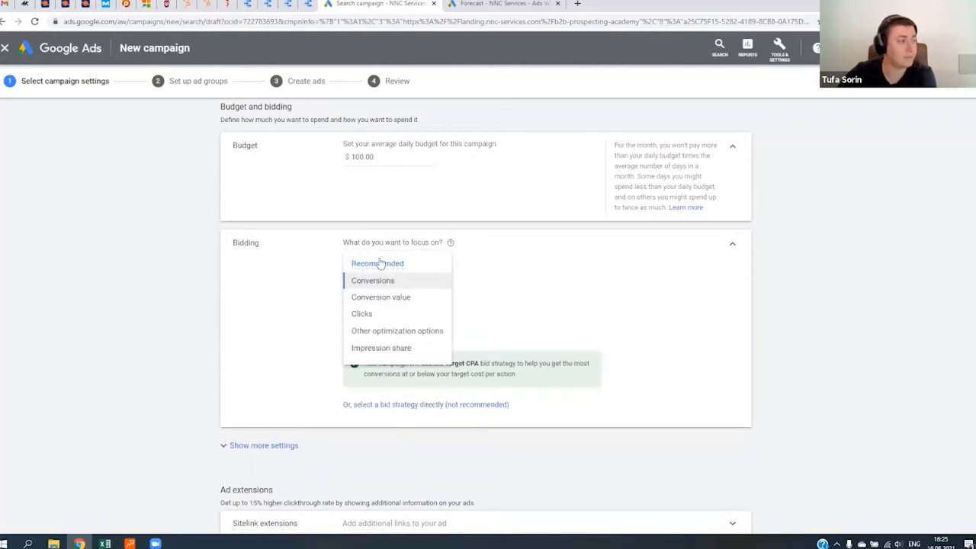
left_click(381, 315)
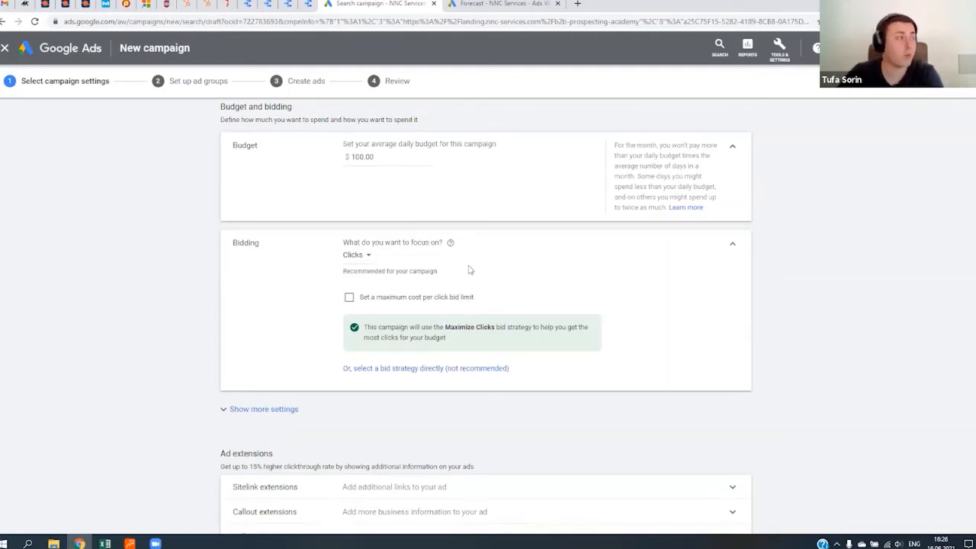
- Enable a maximum cost per click bid limit for the campaign and set it to $3
left_click(390, 297)
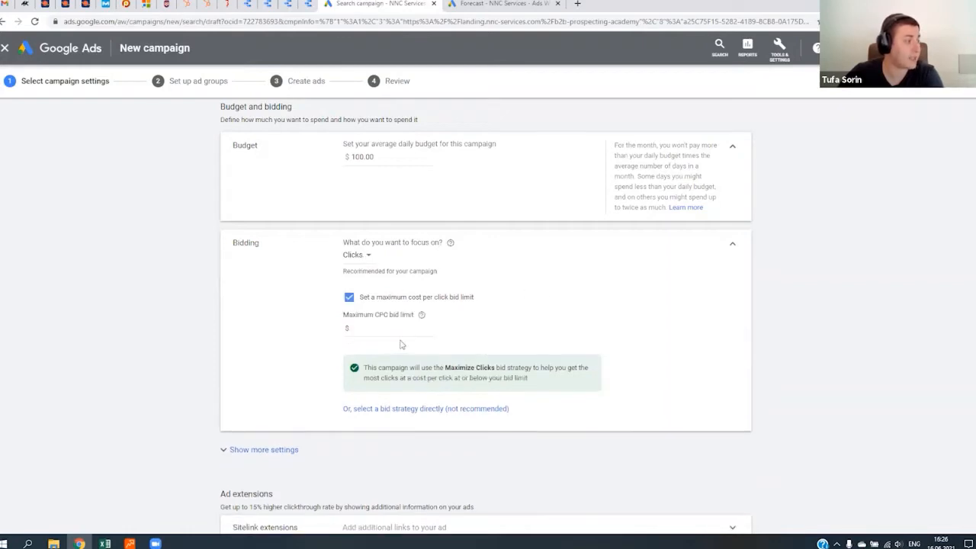
left_click(381, 329)
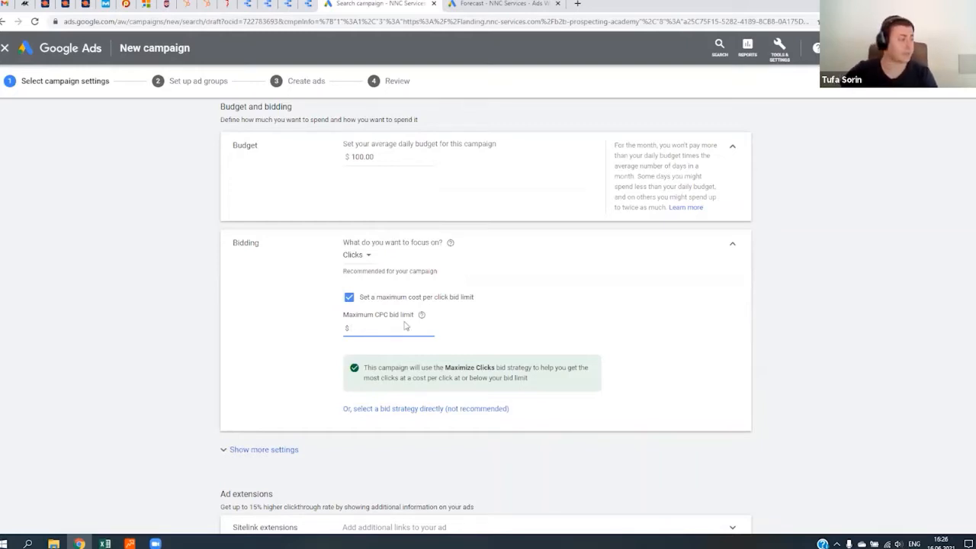
type("3")
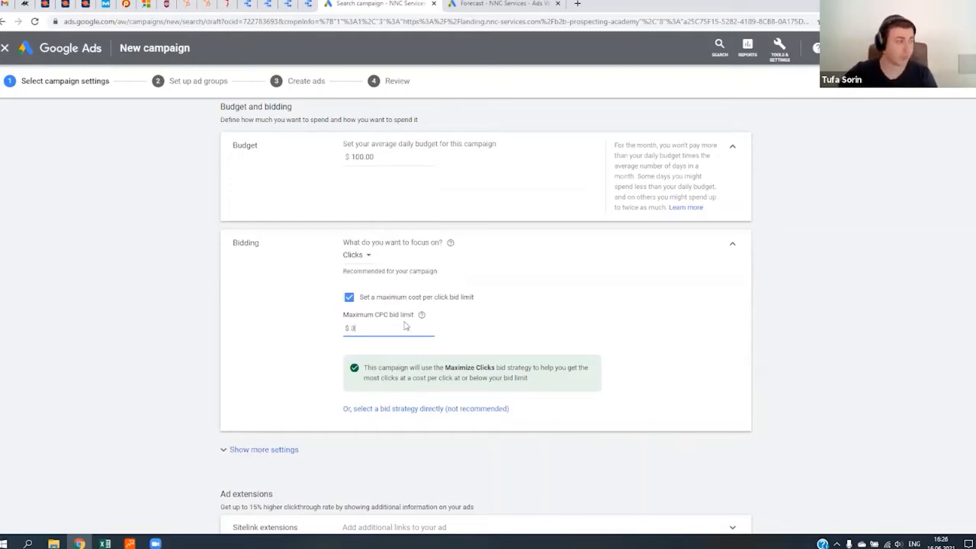
- Confirm the maximum CPC bid limit and compare it with the keyword plan's forecast average CPC
left_click(629, 337)
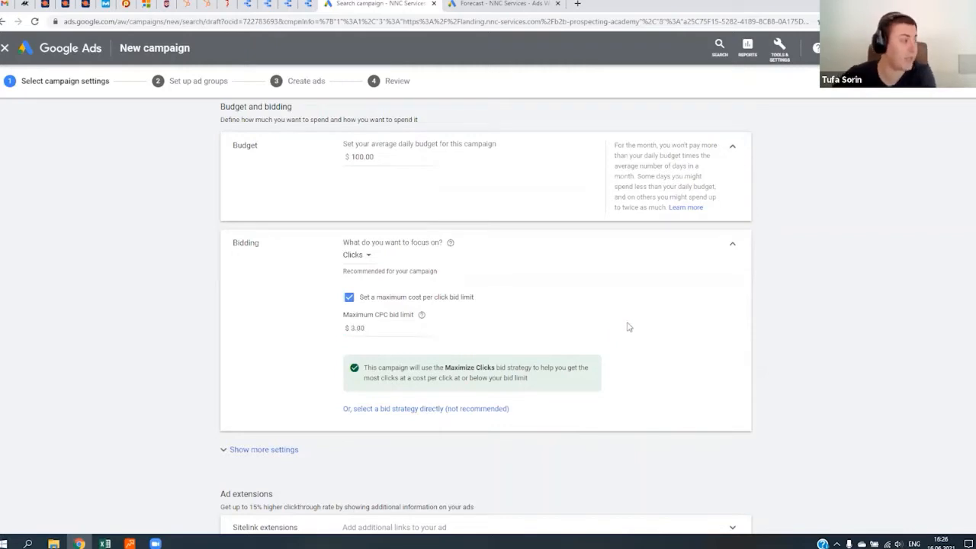
left_click(488, 4)
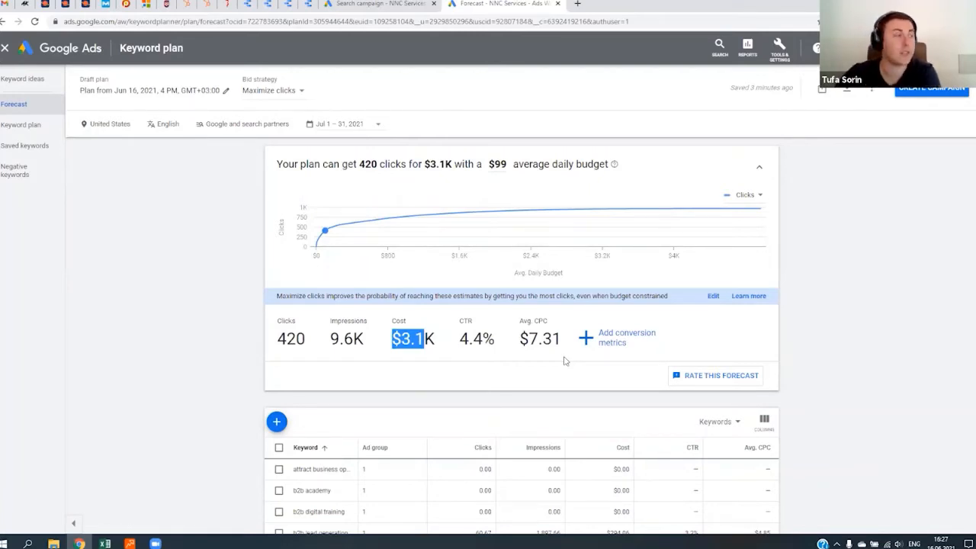
left_click(364, 4)
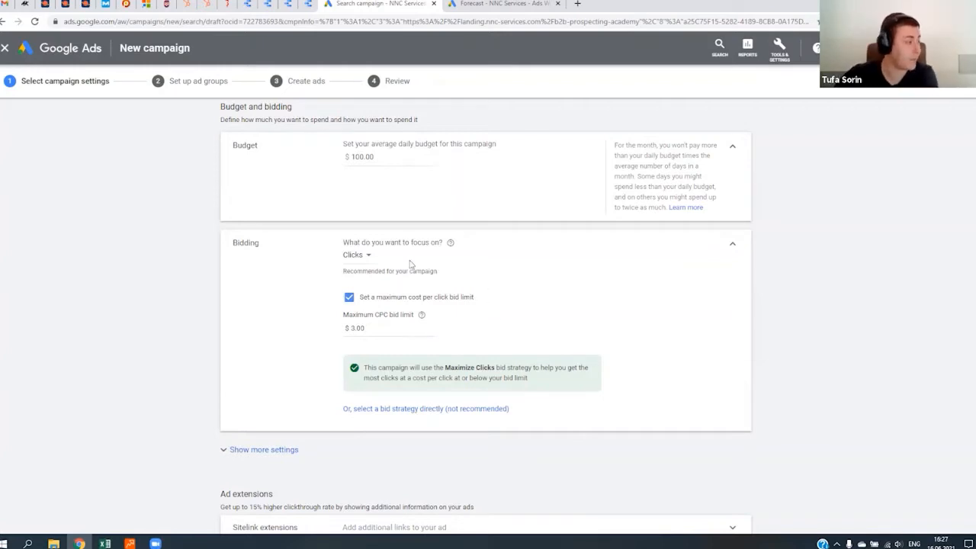
- Select the bid strategy directly and try Manual CPC, toggling its Enhanced CPC option off and on
scroll(350, 347, "down", 2)
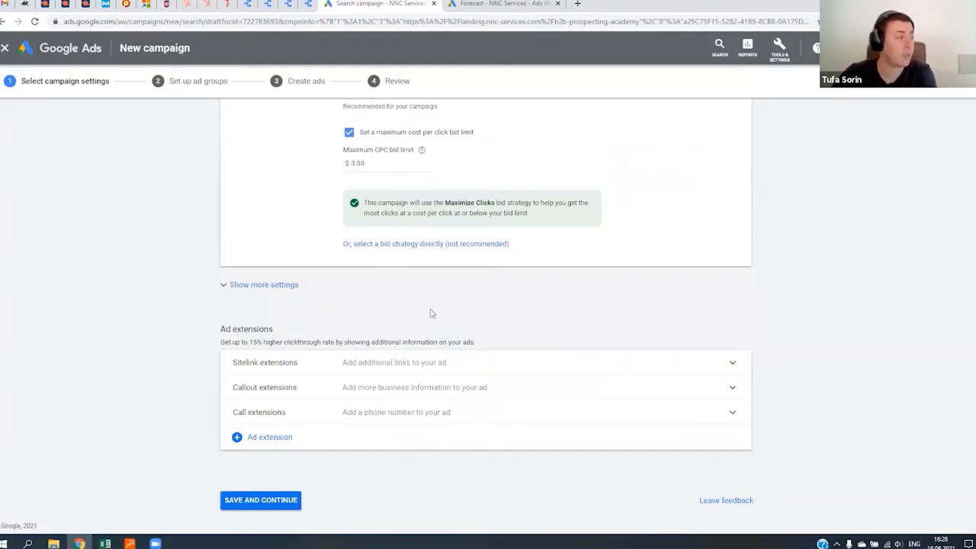
left_click(383, 244)
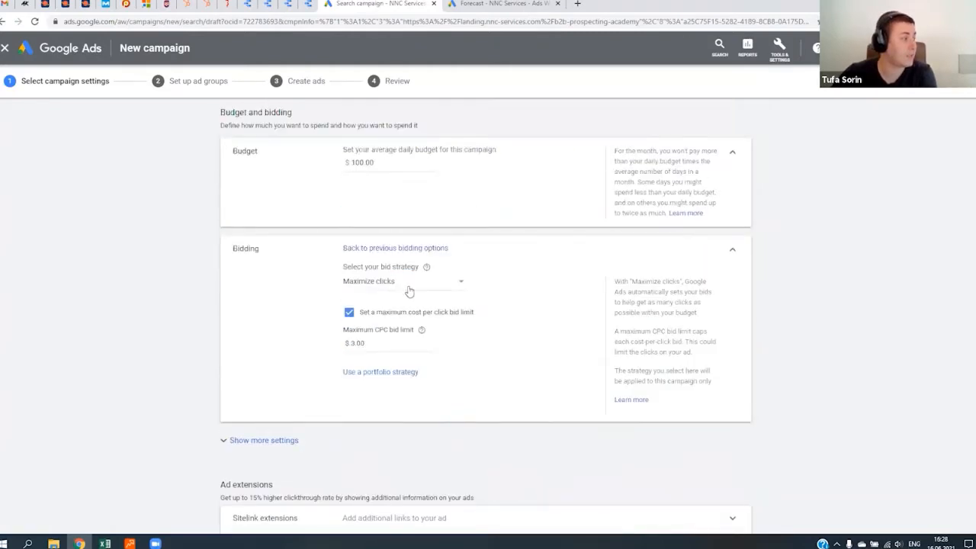
left_click(412, 284)
left_click(372, 433)
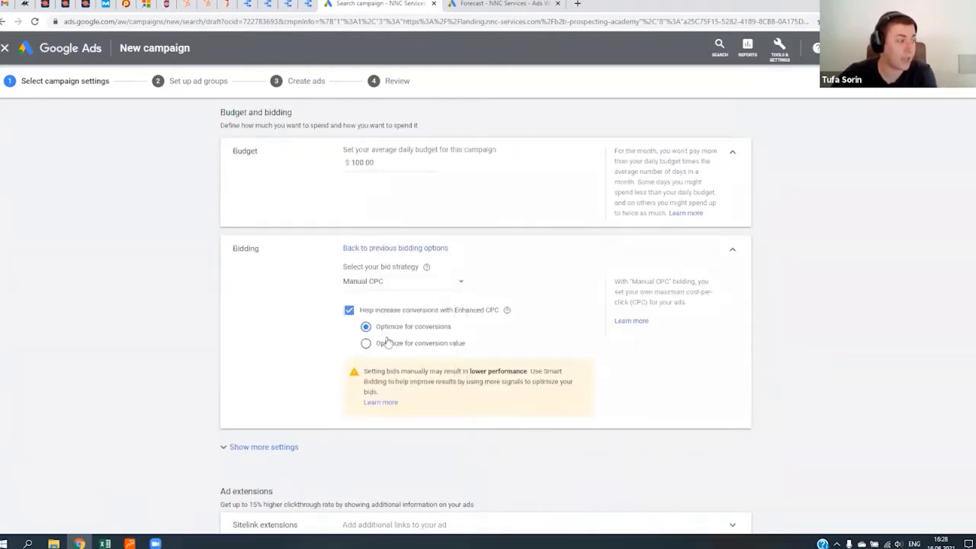
left_click(349, 310)
left_click(348, 309)
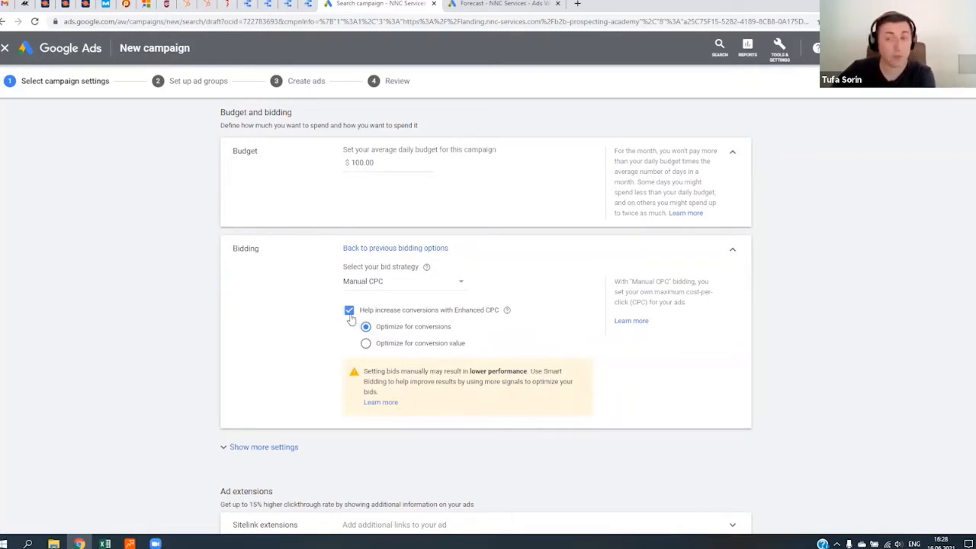
- Choose the Maximize clicks bid strategy and try to save the campaign settings
left_click(395, 281)
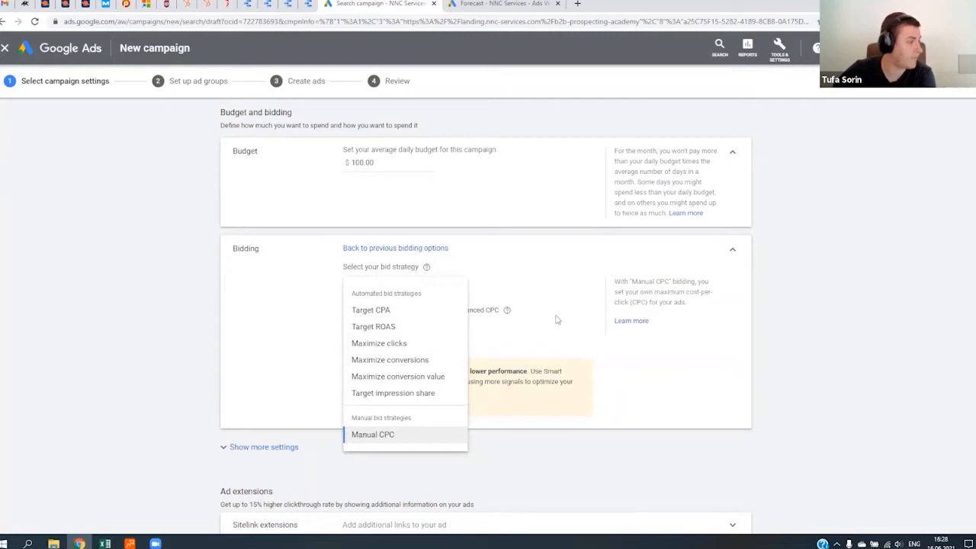
left_click(390, 343)
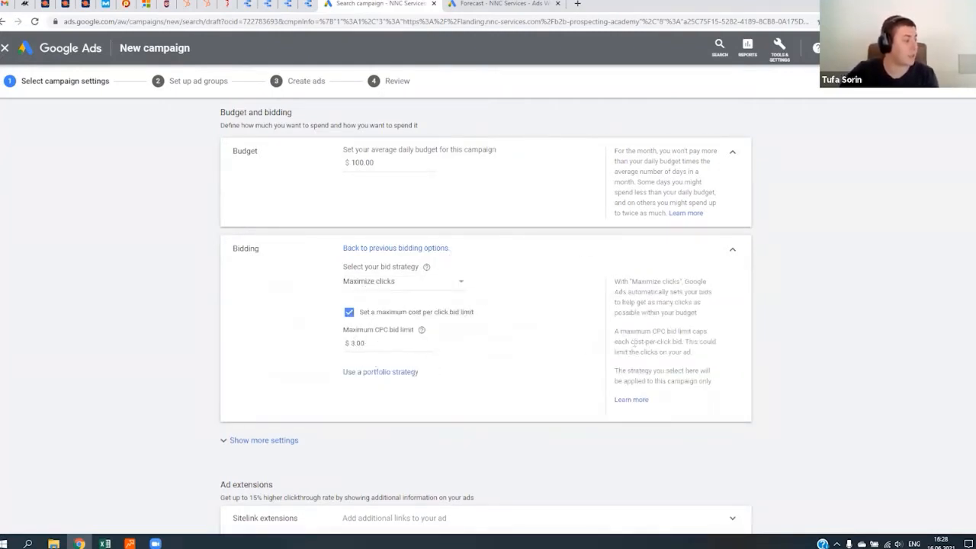
left_click(364, 343)
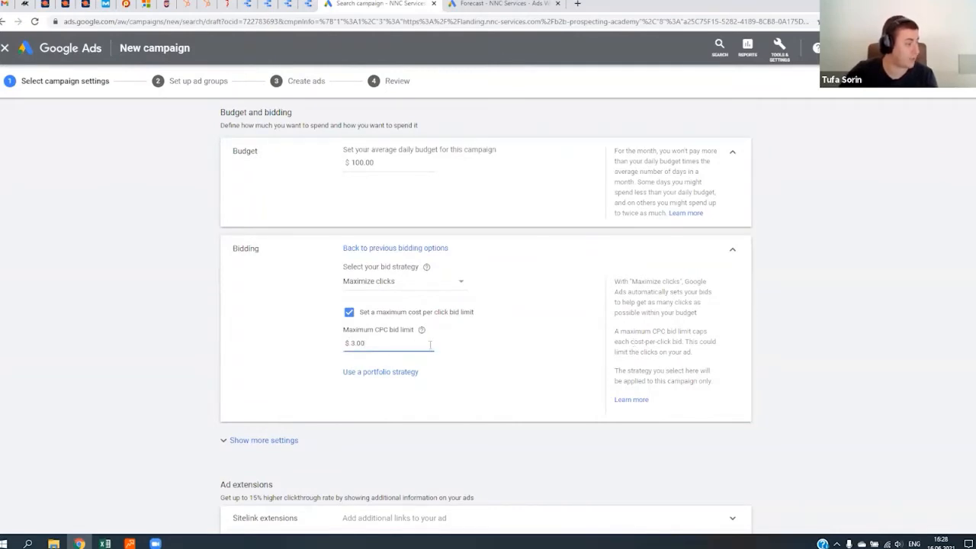
scroll(336, 396, "down", 2)
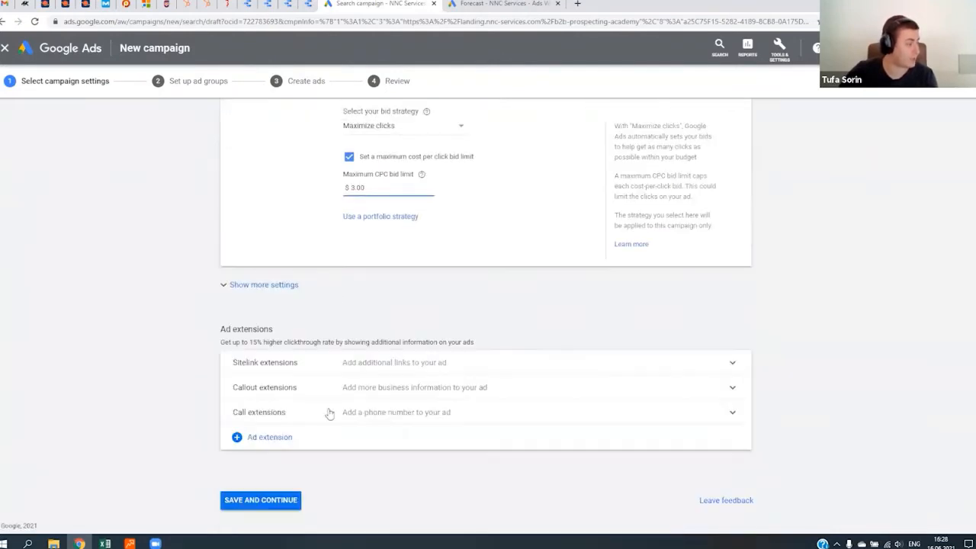
left_click(271, 503)
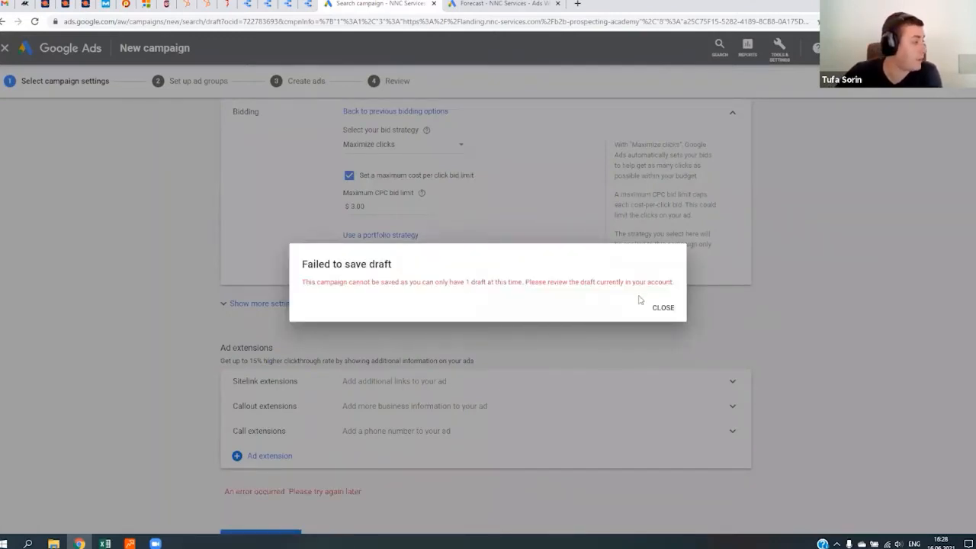
left_click(662, 308)
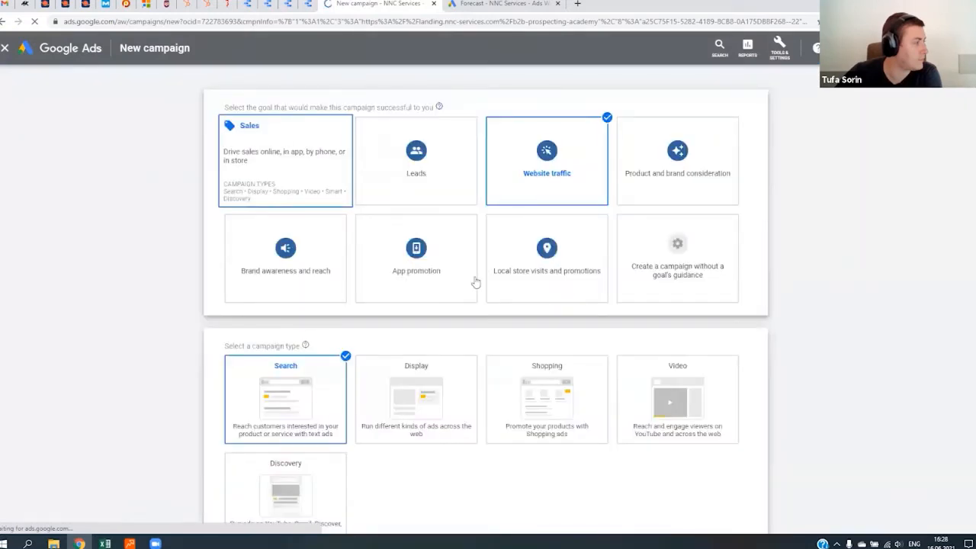
- Start a new Website traffic Search campaign for the B2B Prospecting Academy landing page, discarding the saved draft
scroll(474, 279, "down", 3)
left_click(229, 480)
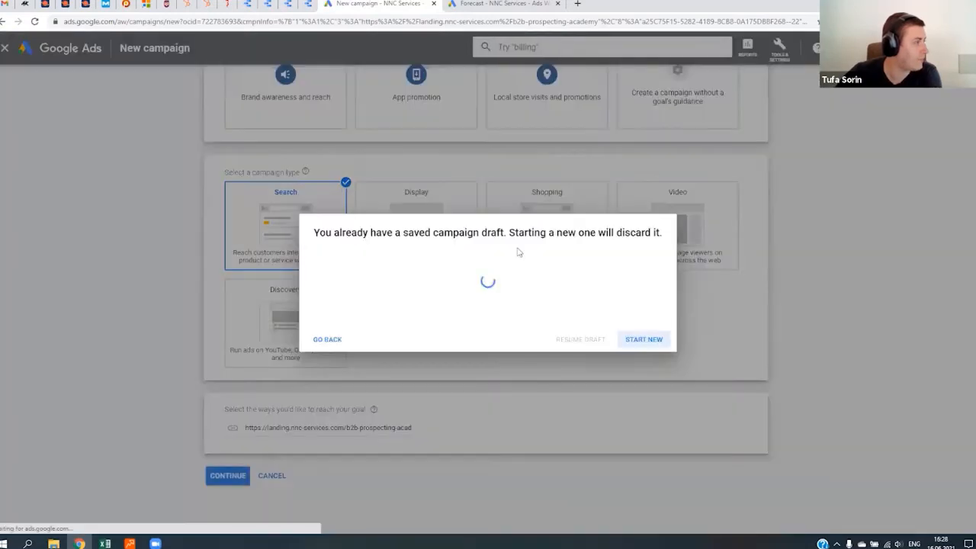
left_click(654, 339)
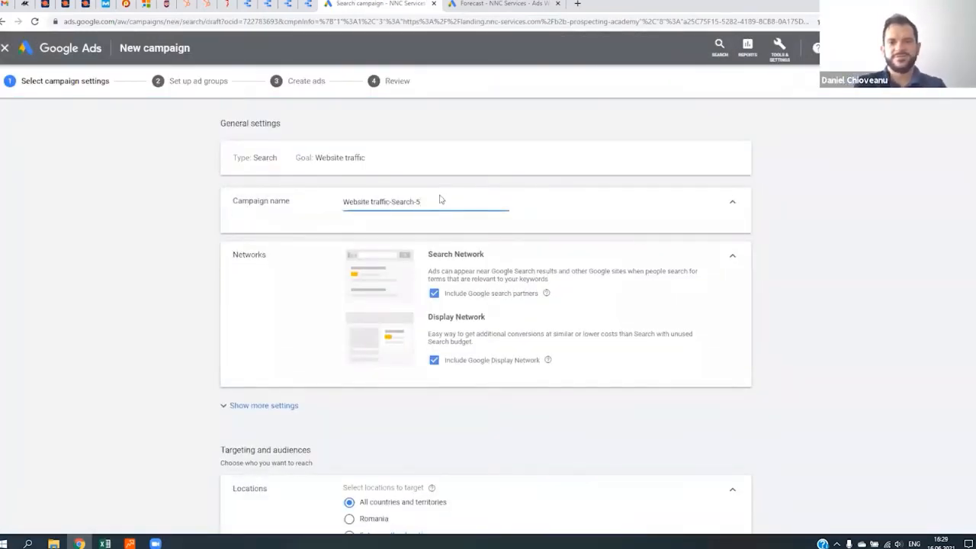
- Check the keyword plan's forecast and look over the new campaign's network, location, budget and bidding settings
left_click_drag(459, 201, 274, 196)
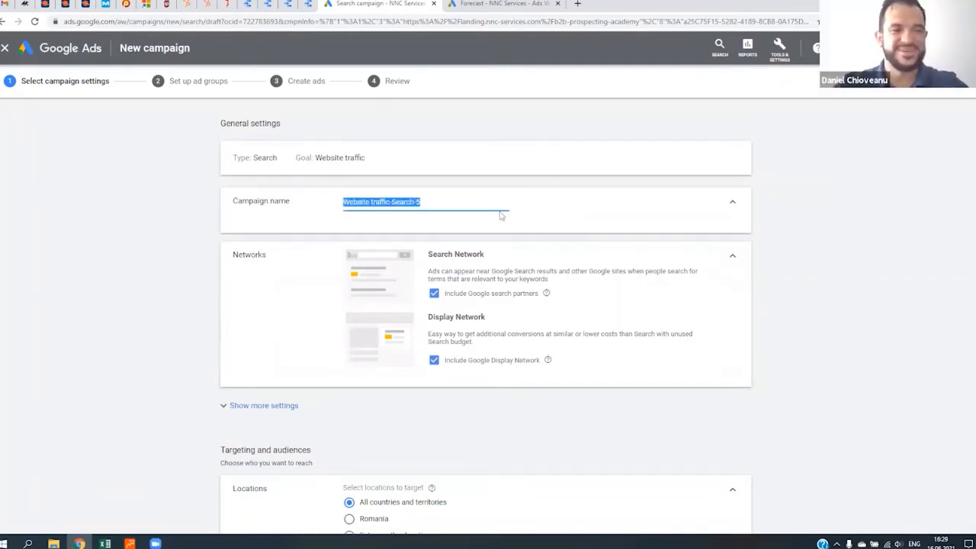
left_click(504, 4)
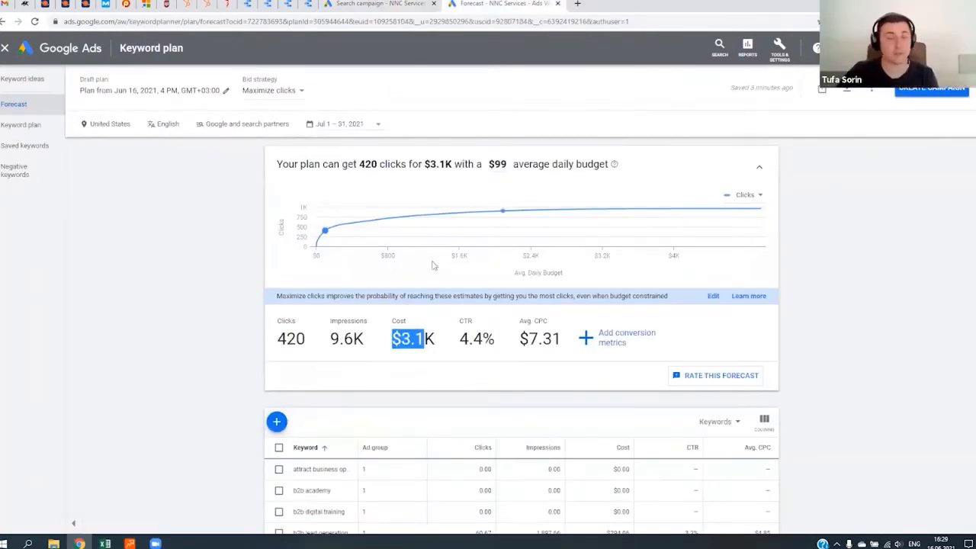
left_click(396, 6)
scroll(264, 316, "down", 1)
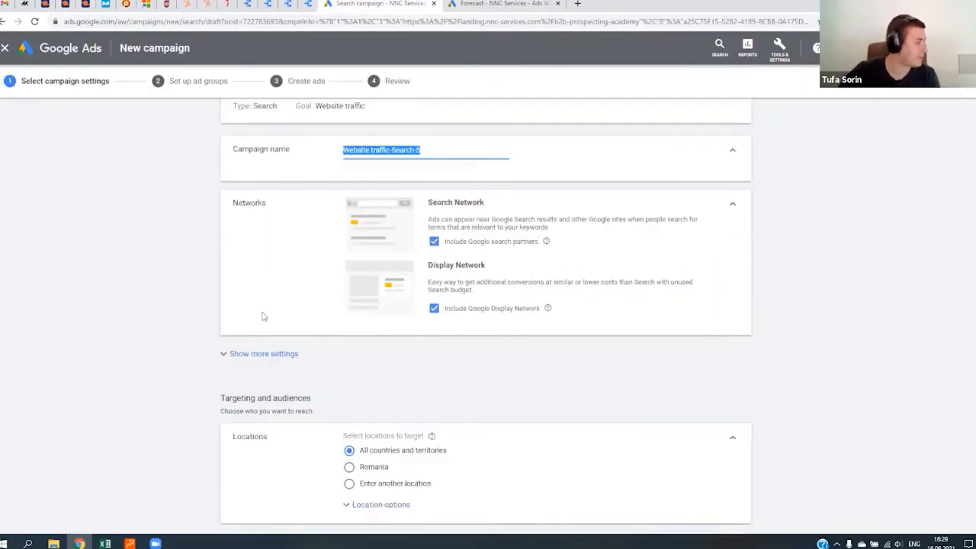
scroll(252, 328, "down", 3)
scroll(201, 320, "down", 4)
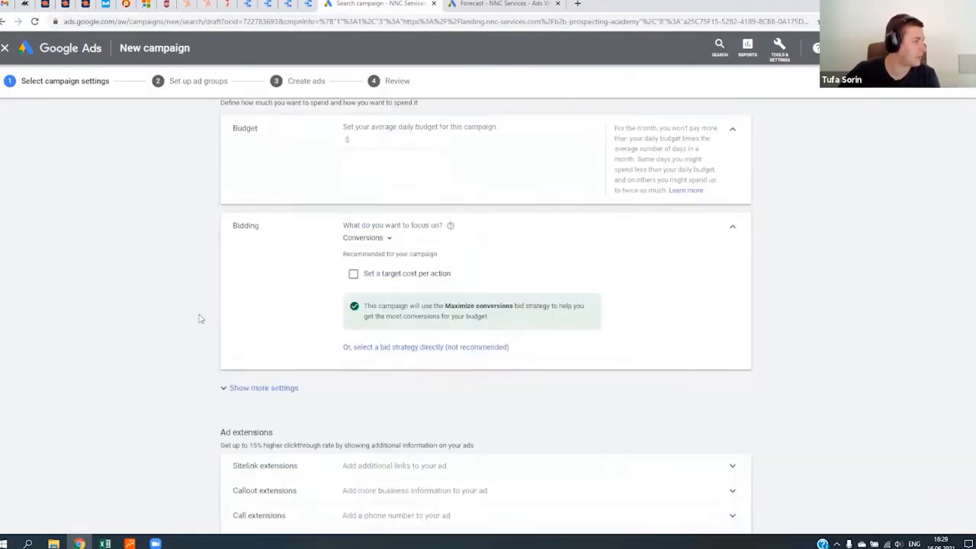
scroll(205, 336, "up", 10)
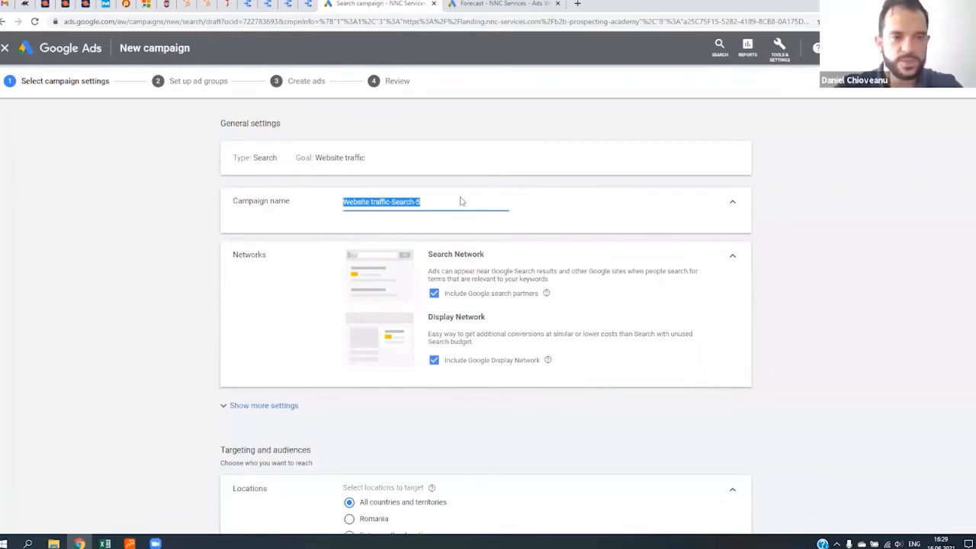
- Name the campaign "B2B Academy | Search | USA | D&M"
type("B2")
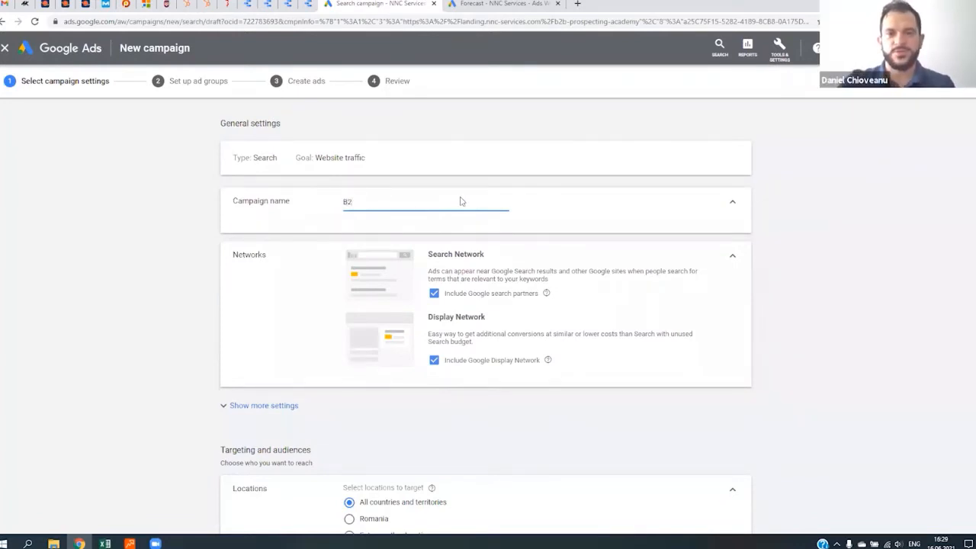
type("B Academy")
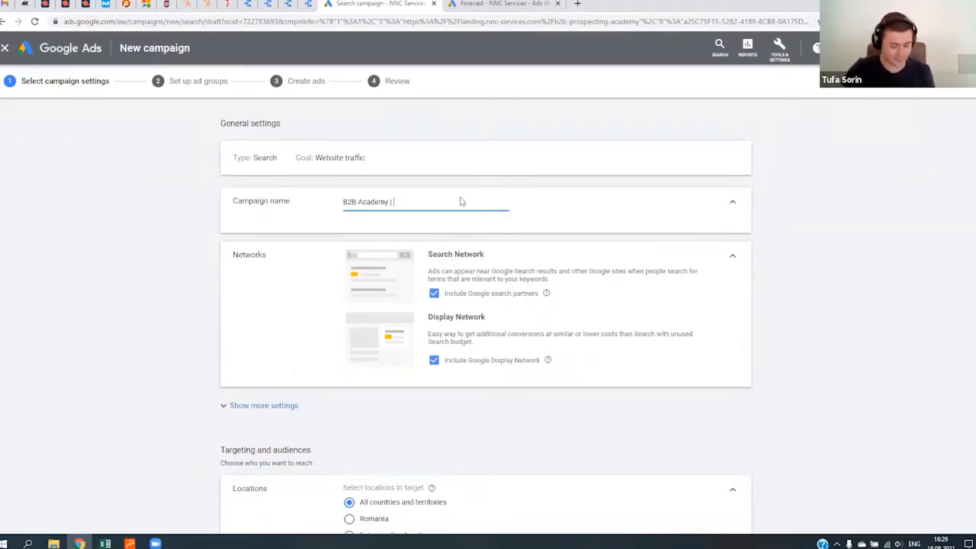
type(" | U")
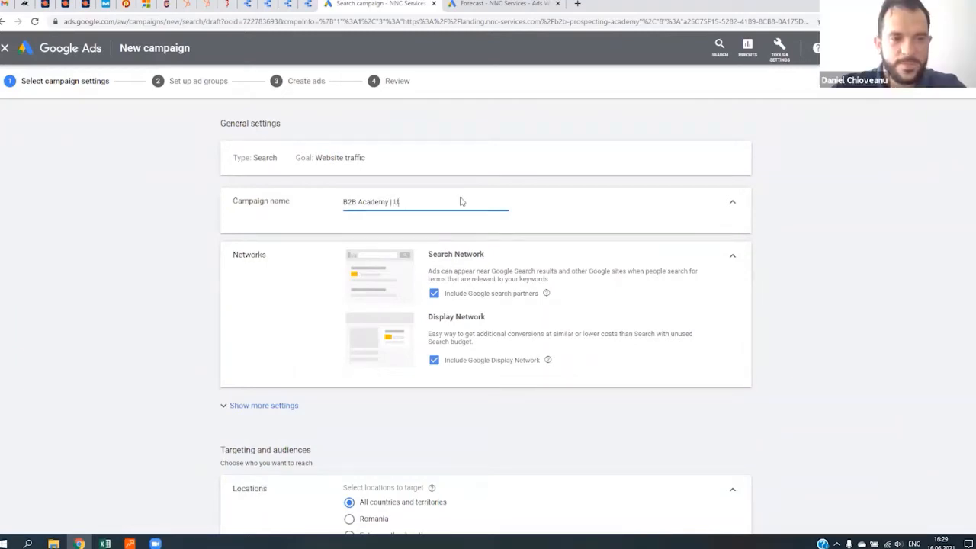
type("saSA")
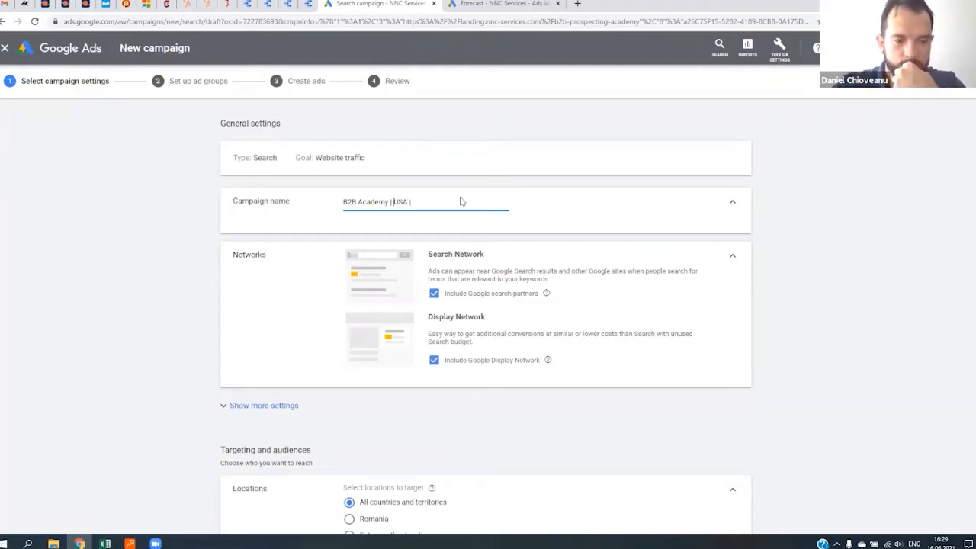
type(" |")
key("ctrl+Left")
type("| Searc")
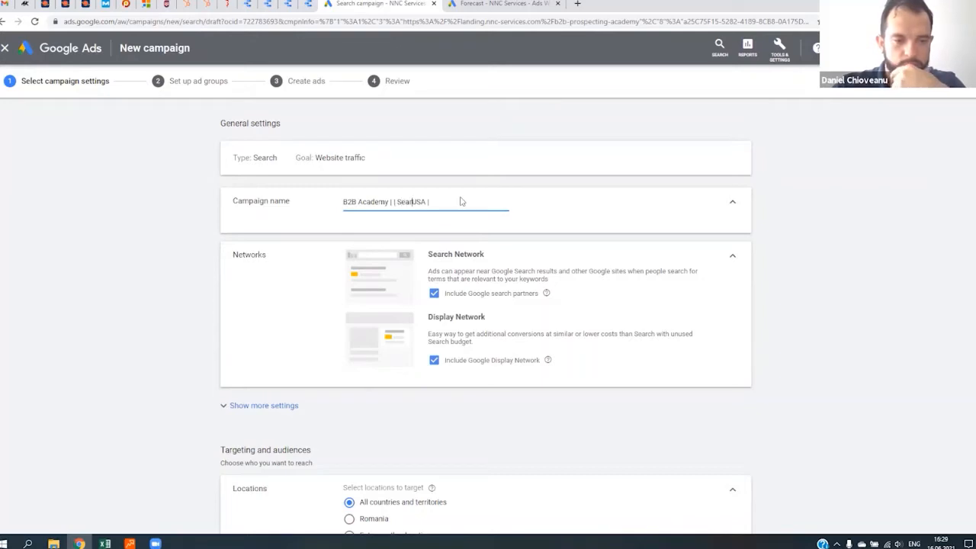
type("h |")
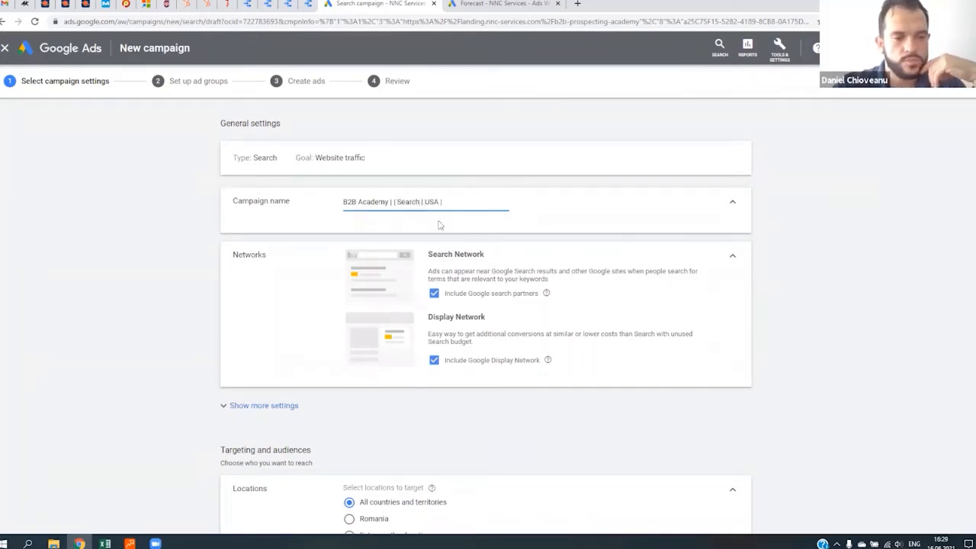
key("BackSpace")
left_click(452, 201)
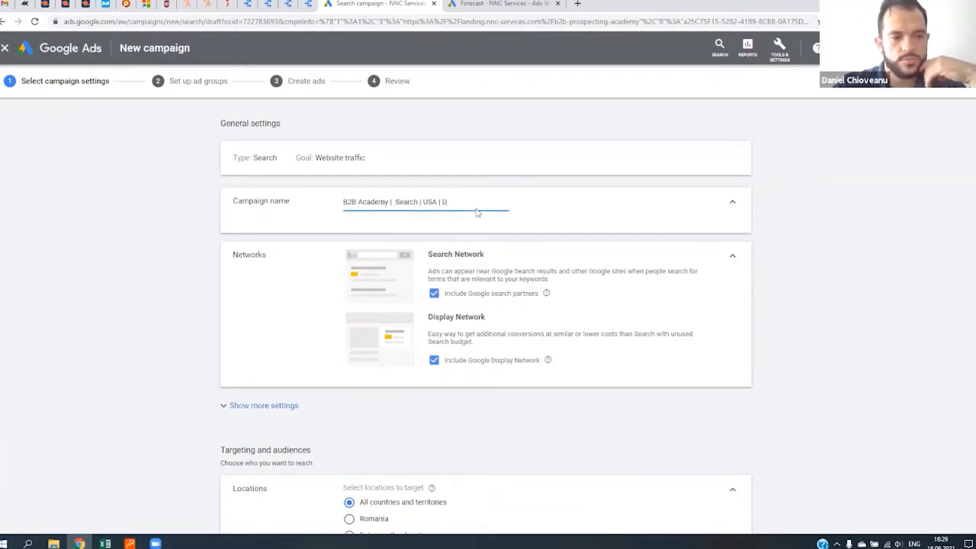
type("D&M")
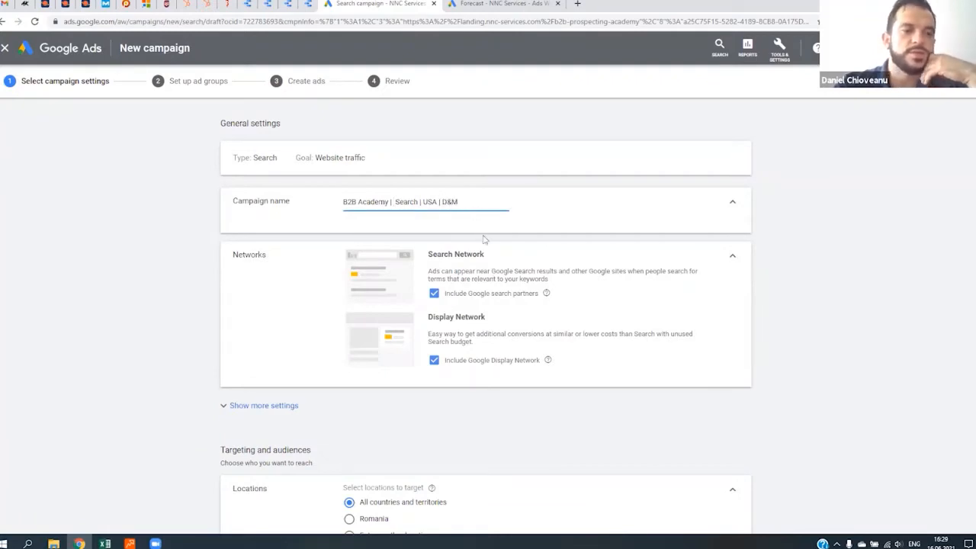
- Exclude Google search partners and the Google Display Network from the campaign's networks
left_click(433, 293)
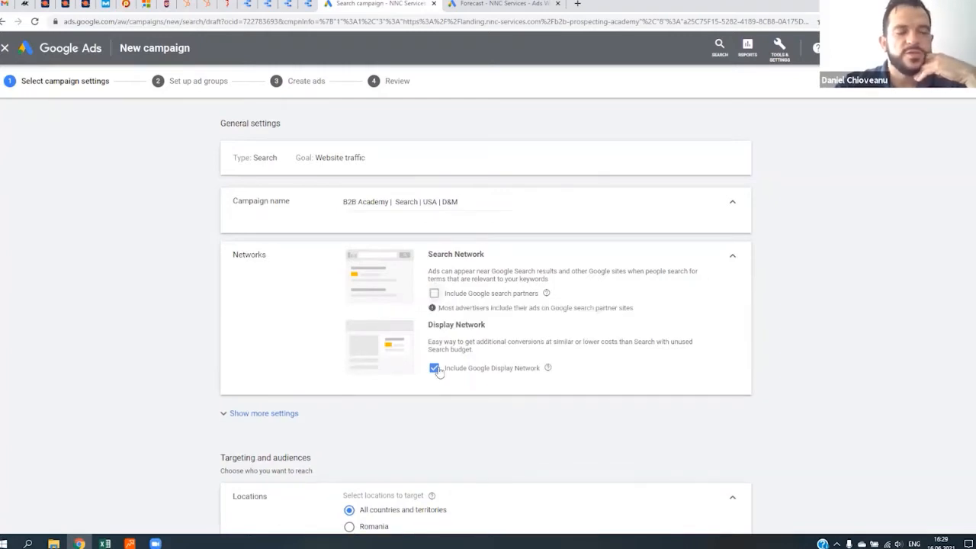
left_click(434, 368)
left_click(434, 293)
- Set the campaign's targeted location to the United States and look through the location options
scroll(389, 305, "down", 4)
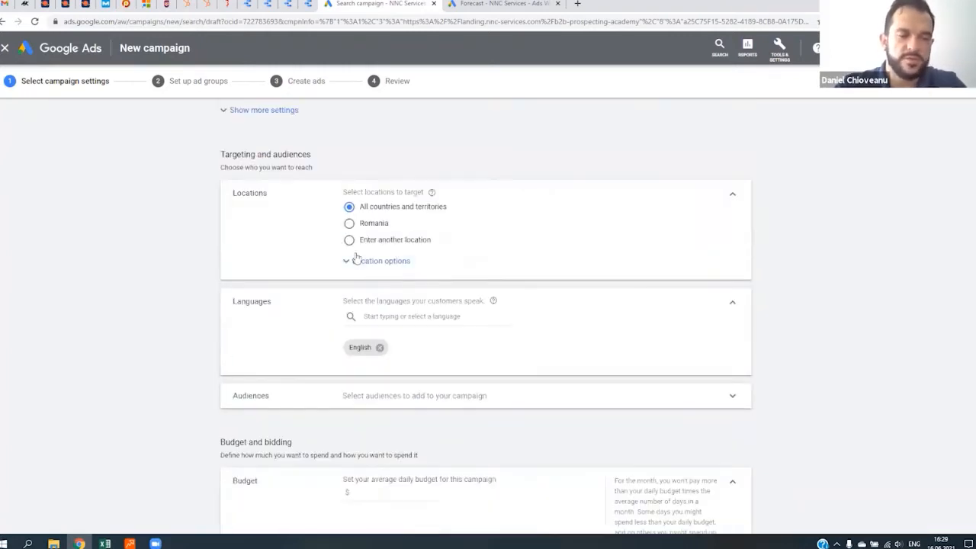
left_click(363, 260)
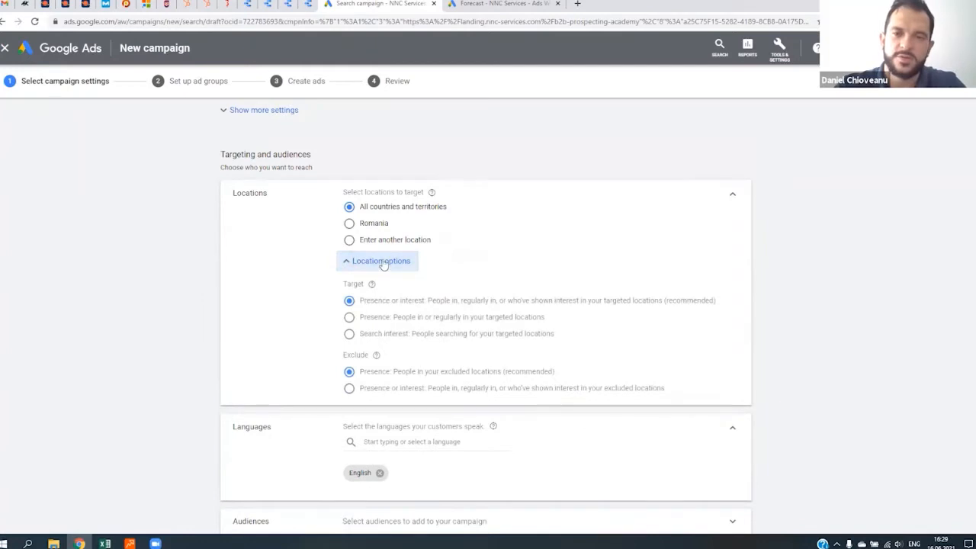
left_click(373, 239)
left_click(415, 264)
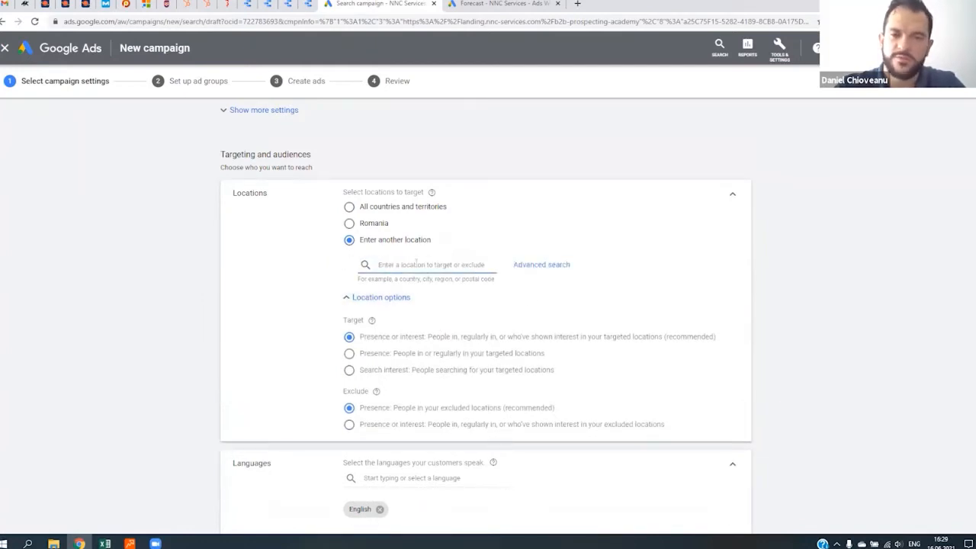
type("Uni")
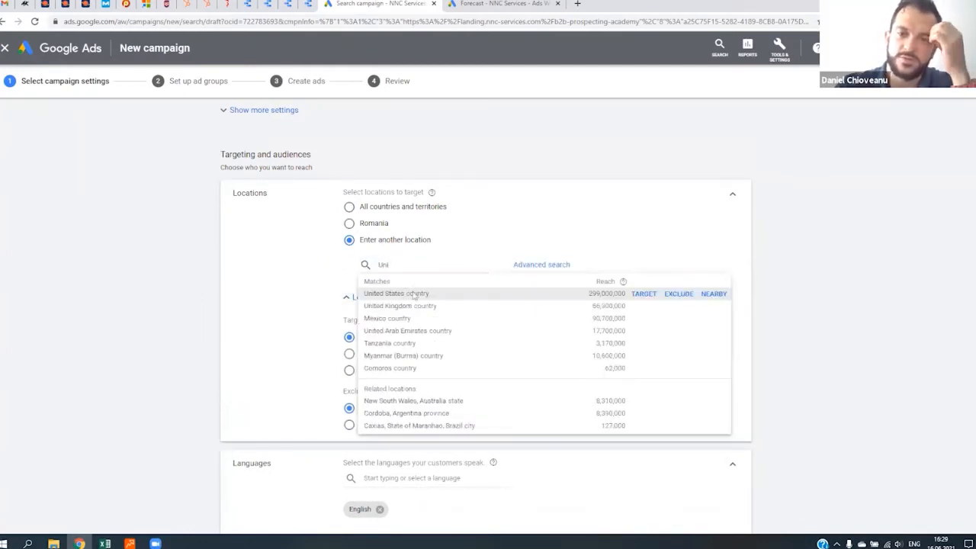
left_click(414, 294)
left_click(347, 343)
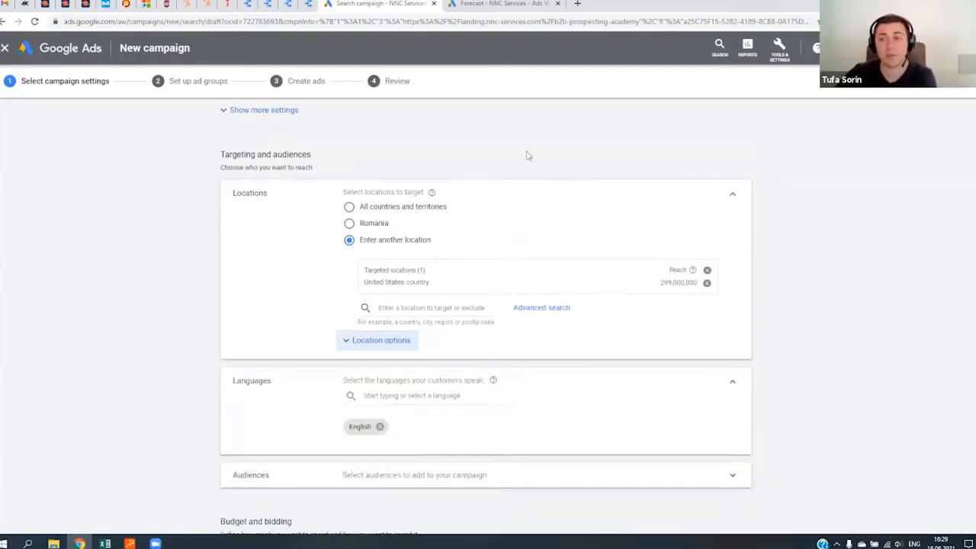
scroll(503, 270, "down", 3)
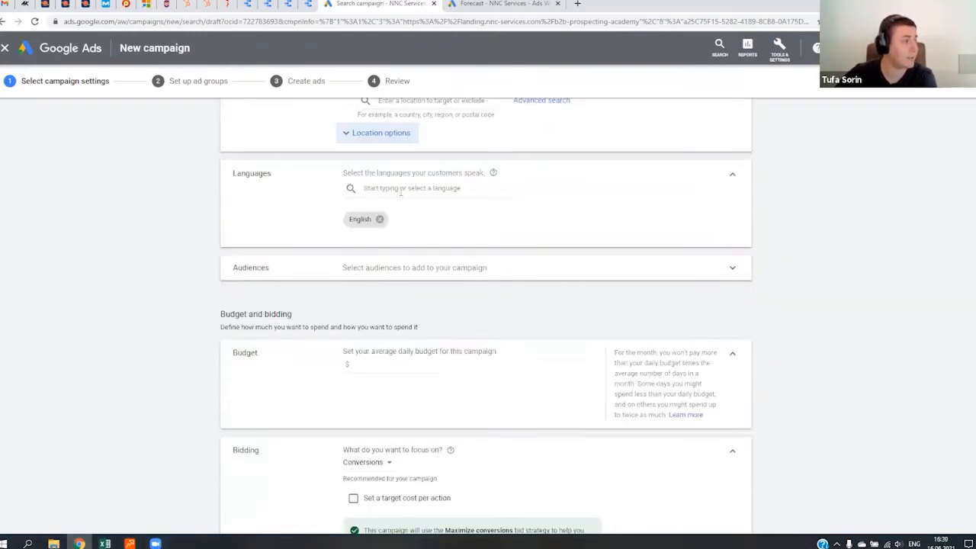
- Set the campaign's average daily budget to $100
left_click(375, 365)
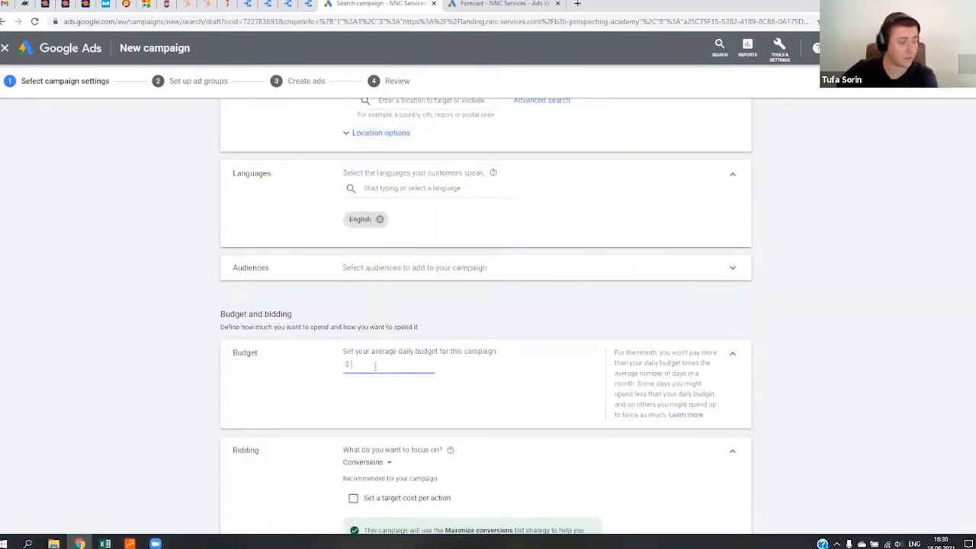
type("100")
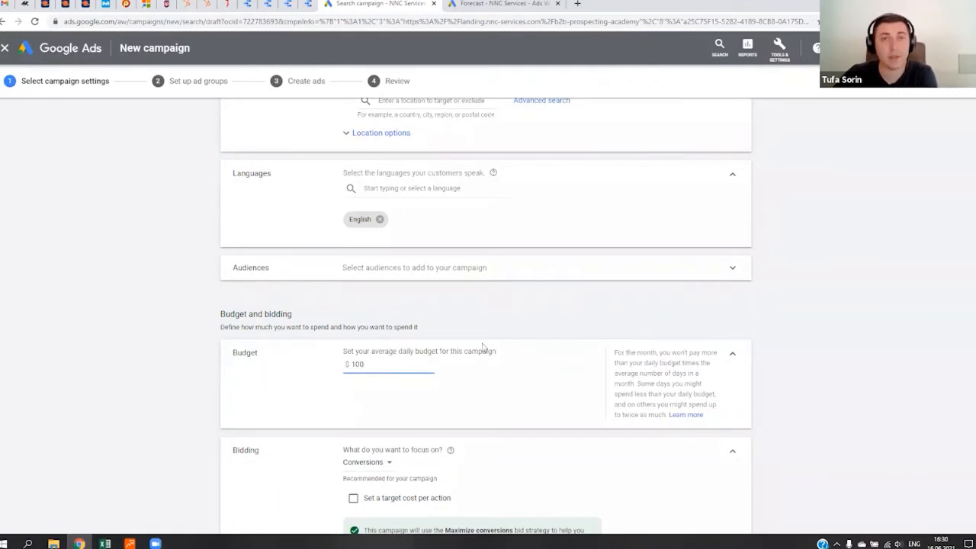
scroll(411, 320, "down", 3)
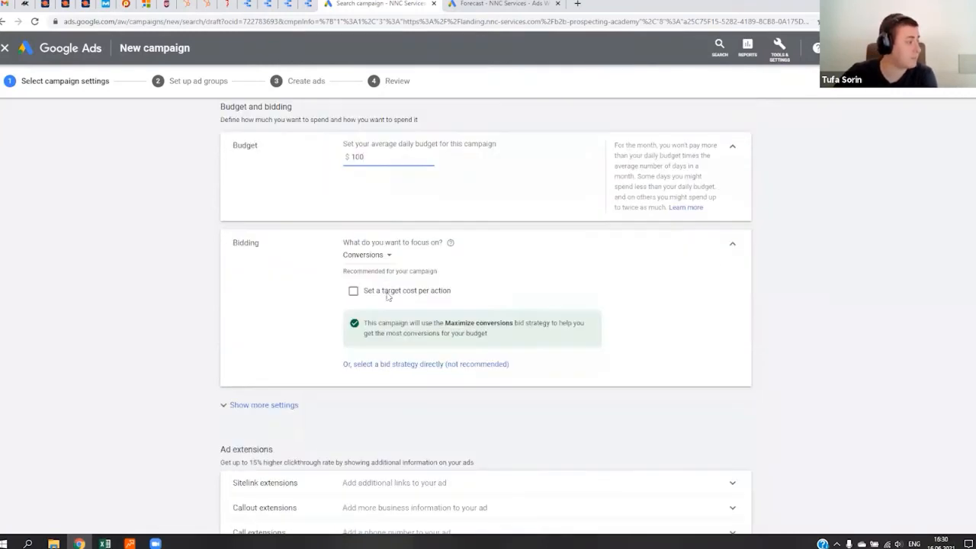
- Focus the campaign's bidding on clicks with a maximum CPC bid limit of $3, and save the campaign settings
left_click(394, 204)
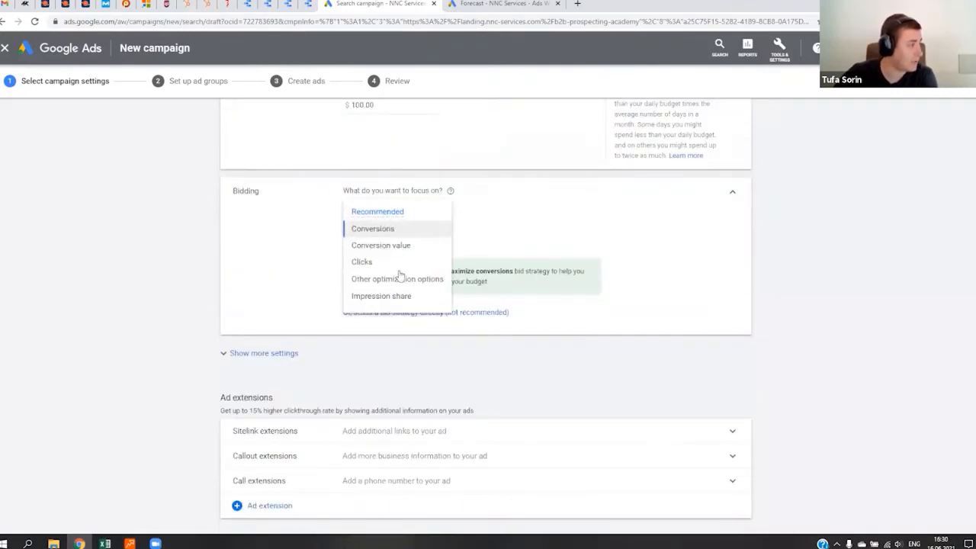
left_click(380, 262)
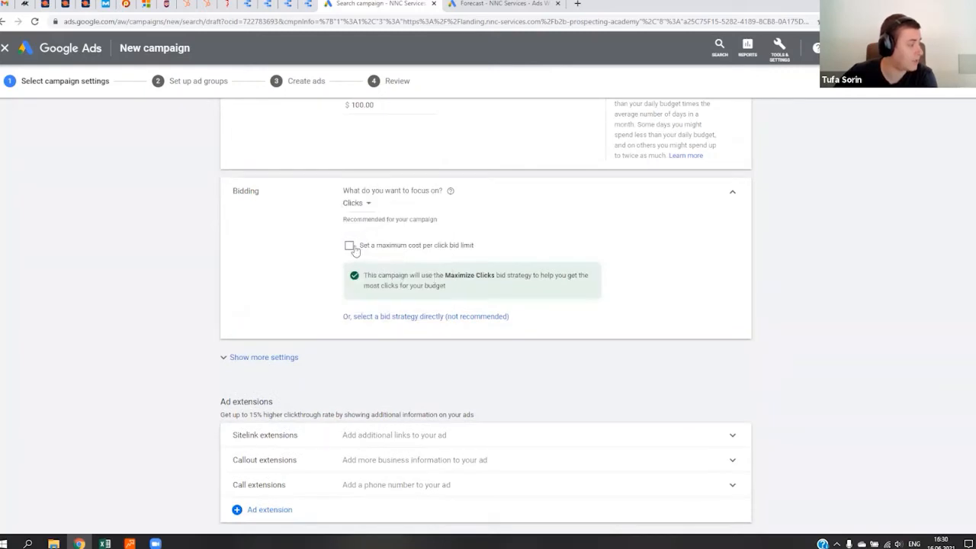
left_click(349, 245)
left_click(393, 276)
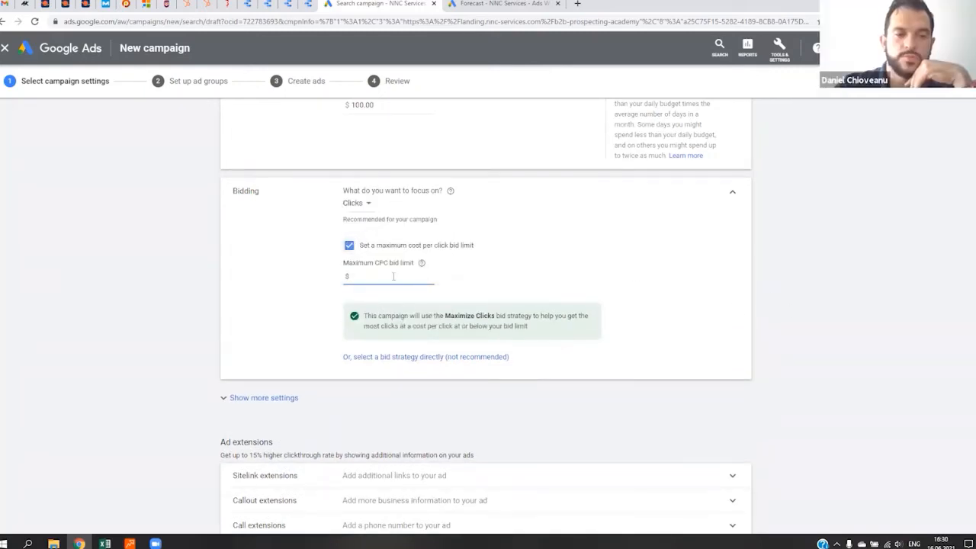
type("3")
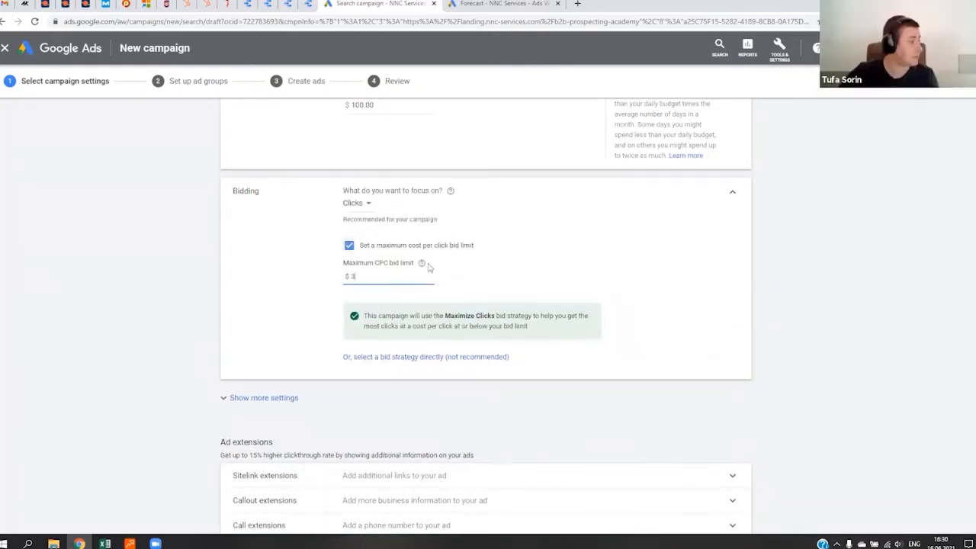
scroll(425, 266, "down", 2)
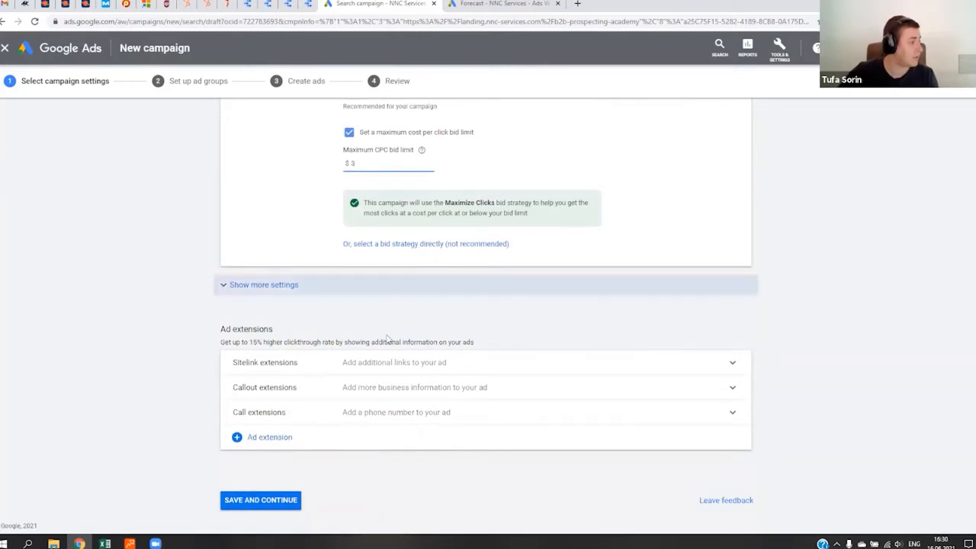
left_click(252, 506)
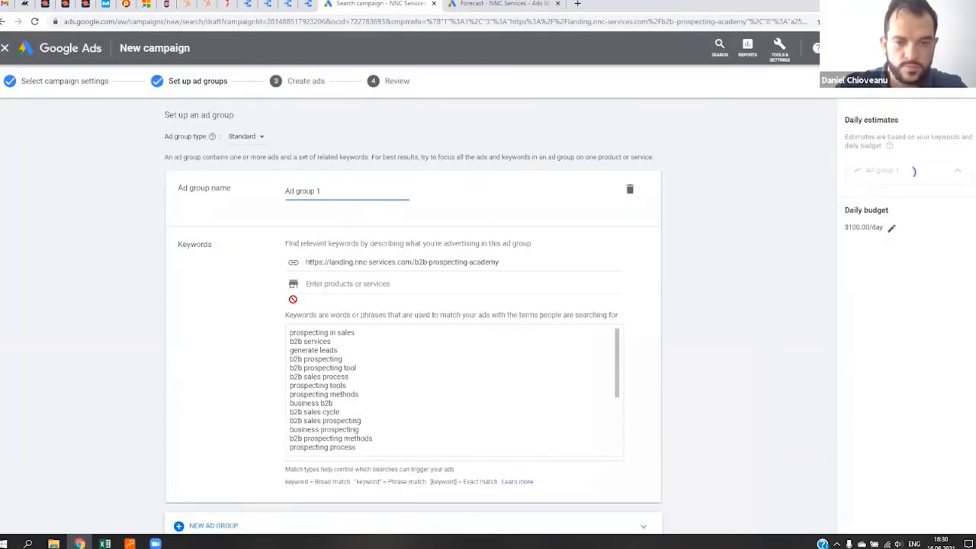
- Look over the ad group's suggested keywords and compare them with the keyword plan's forecast and keyword ideas
left_click(399, 404)
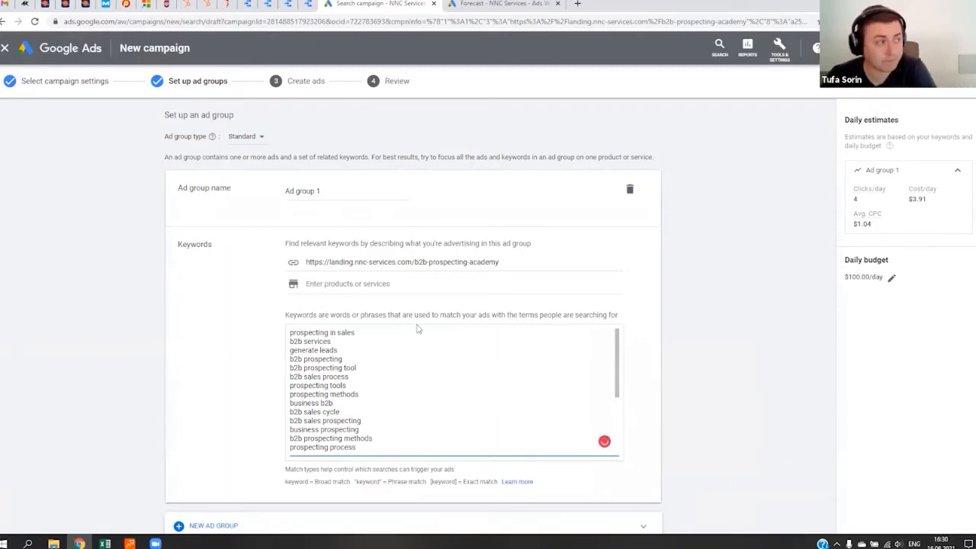
left_click(365, 360)
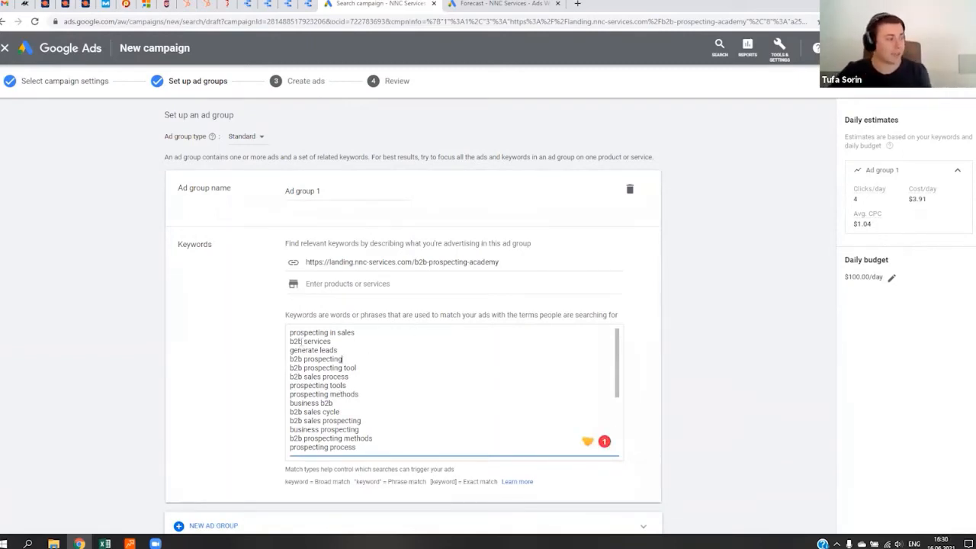
left_click_drag(290, 333, 398, 402)
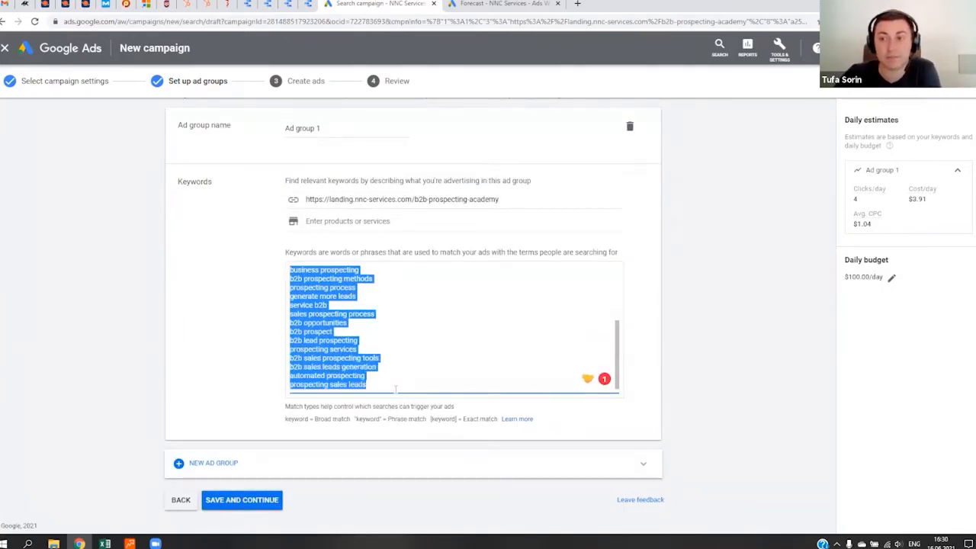
left_click(495, 4)
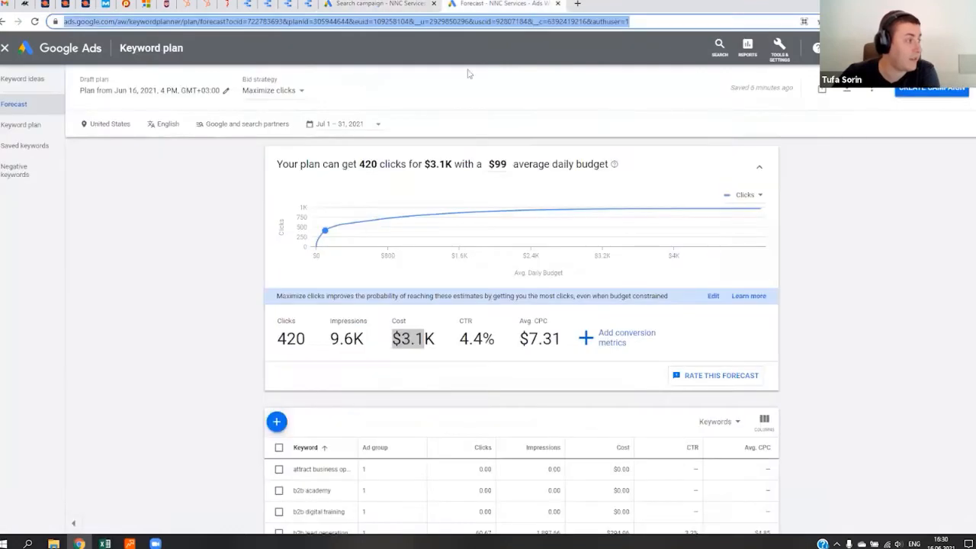
left_click(18, 82)
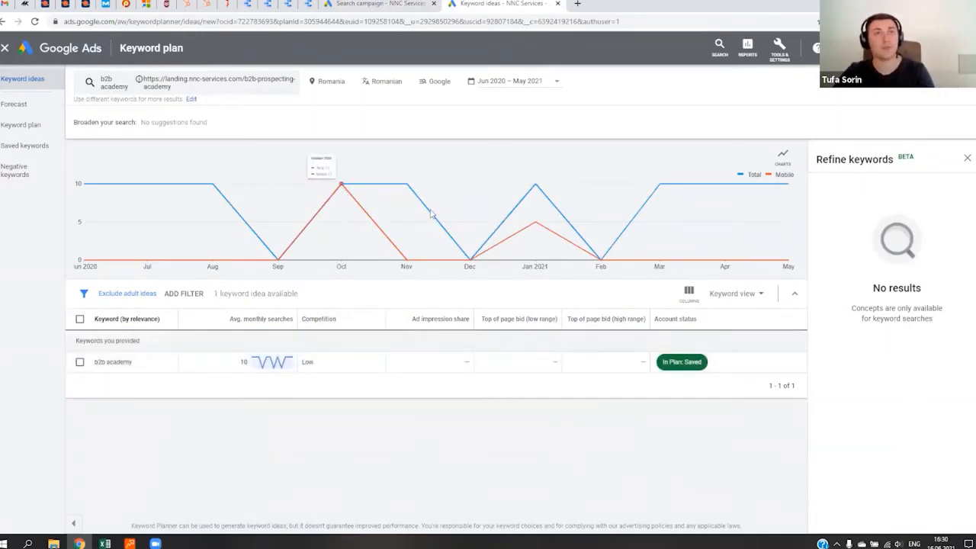
left_click(381, 4)
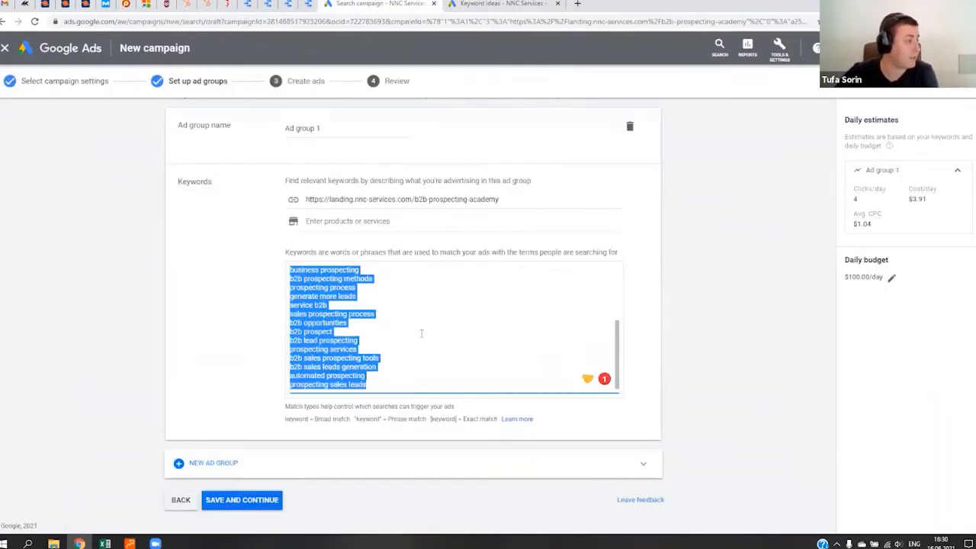
- Review the full list of suggested keywords and the landing page URL they are based on
key("ctrl+v")
scroll(421, 333, "up", 1)
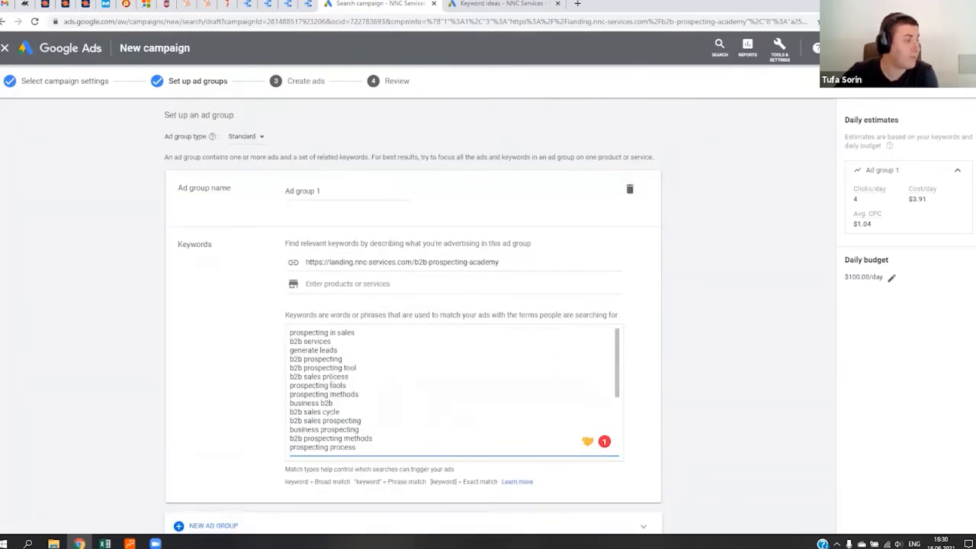
scroll(330, 377, "down", 3)
scroll(330, 377, "up", 3)
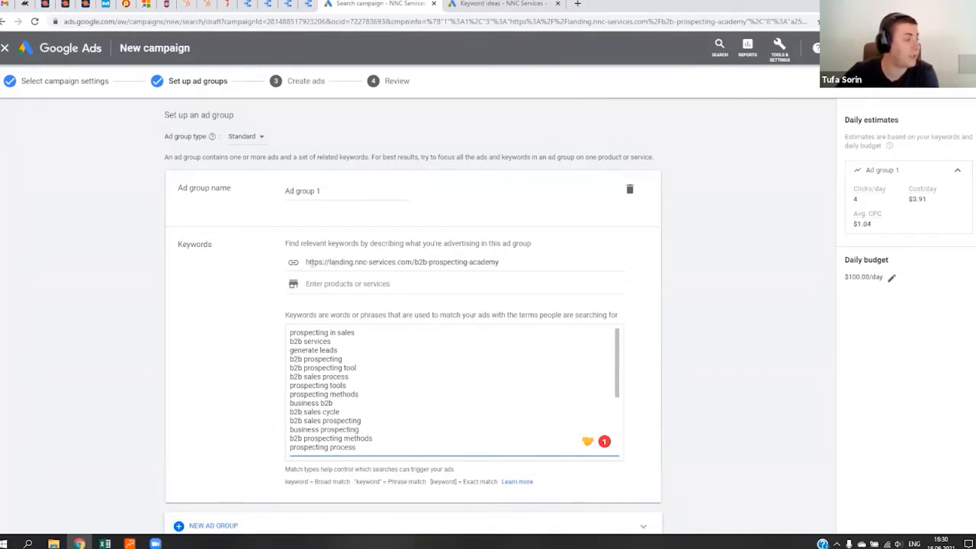
left_click_drag(310, 262, 284, 267)
left_click(513, 263)
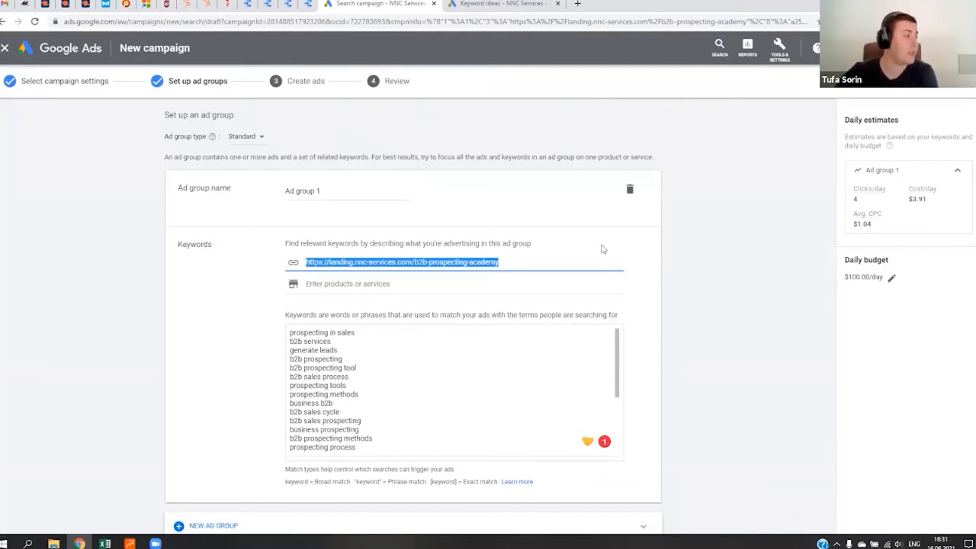
left_click(365, 340)
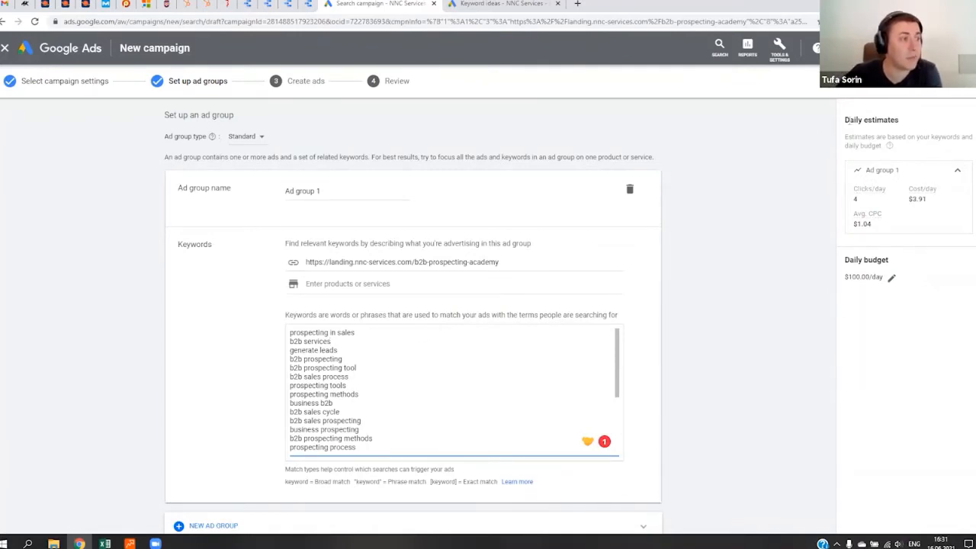
- Examine the ad group's daily estimates for the suggested keywords, especially the average CPC
mouse_move(845, 119)
left_mouse_down()
mouse_move(914, 183)
mouse_move(937, 233)
mouse_move(878, 193)
mouse_move(845, 104)
left_mouse_up()
left_click(932, 281)
left_click(891, 100)
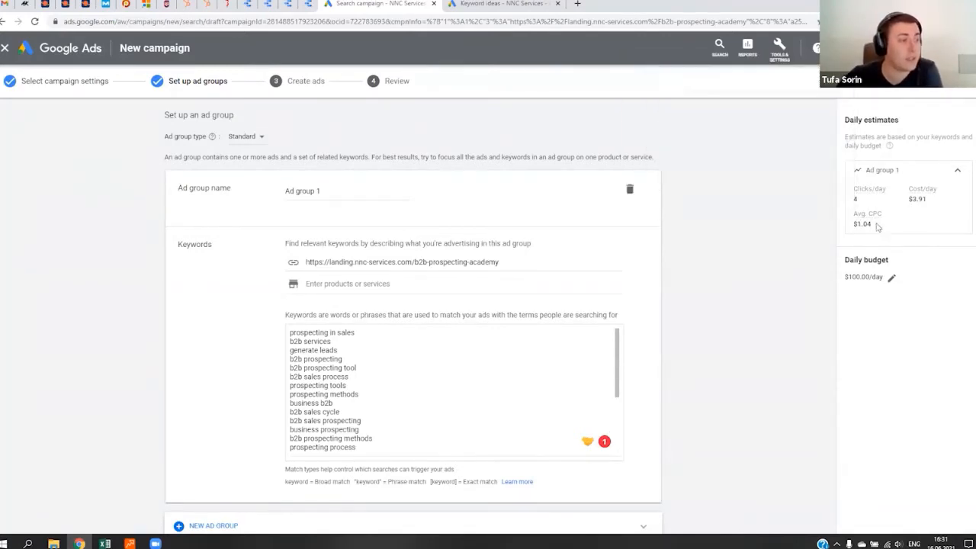
left_click_drag(876, 227, 850, 216)
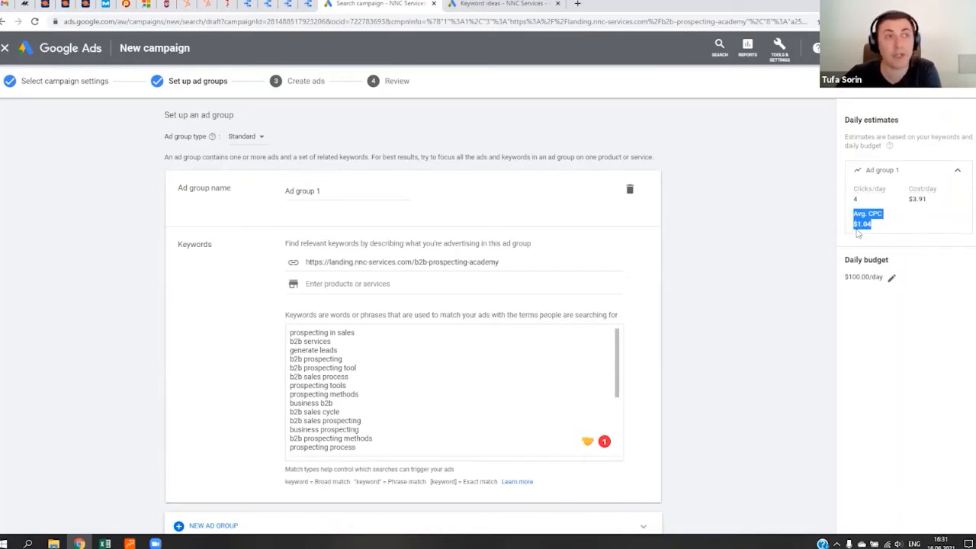
left_click_drag(879, 229, 854, 220)
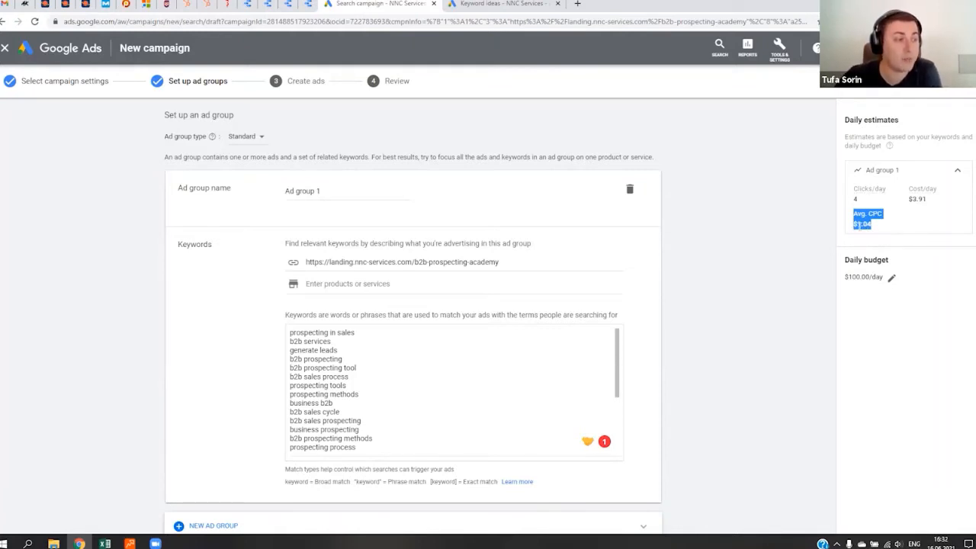
left_click_drag(918, 232, 854, 229)
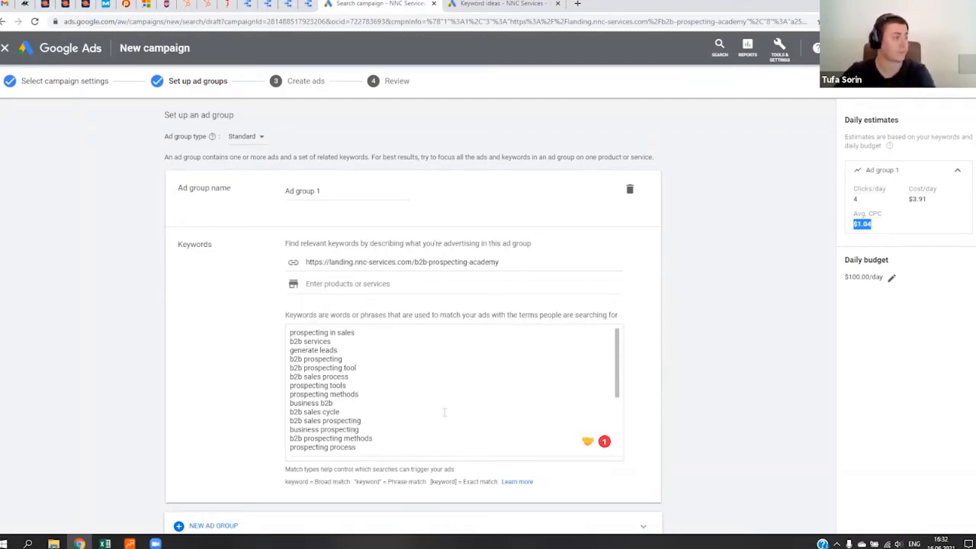
- Replace the ad group's suggested keywords with the prepared list from the Excel file, running from "attract business opportunities" to "lead automation"
left_click(373, 391)
key("ctrl+a")
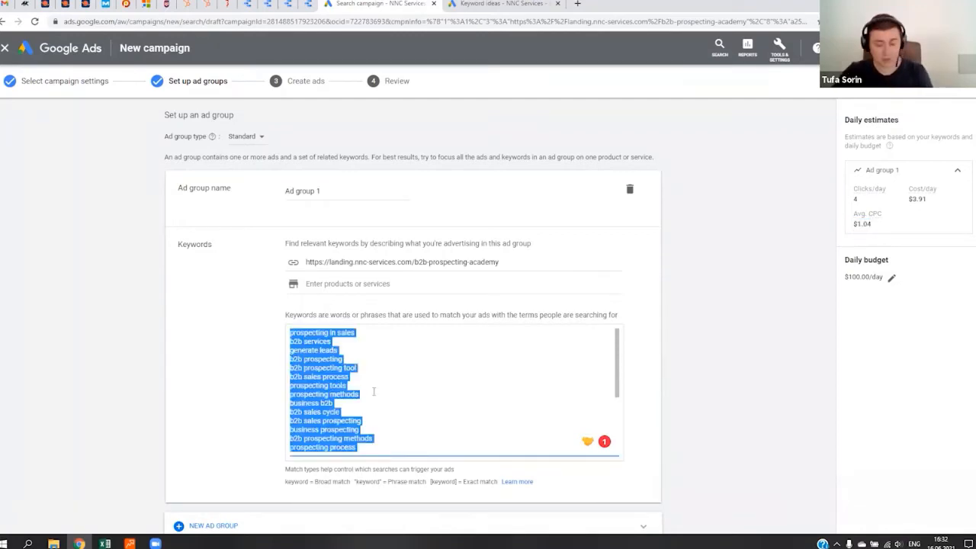
key("BackSpace")
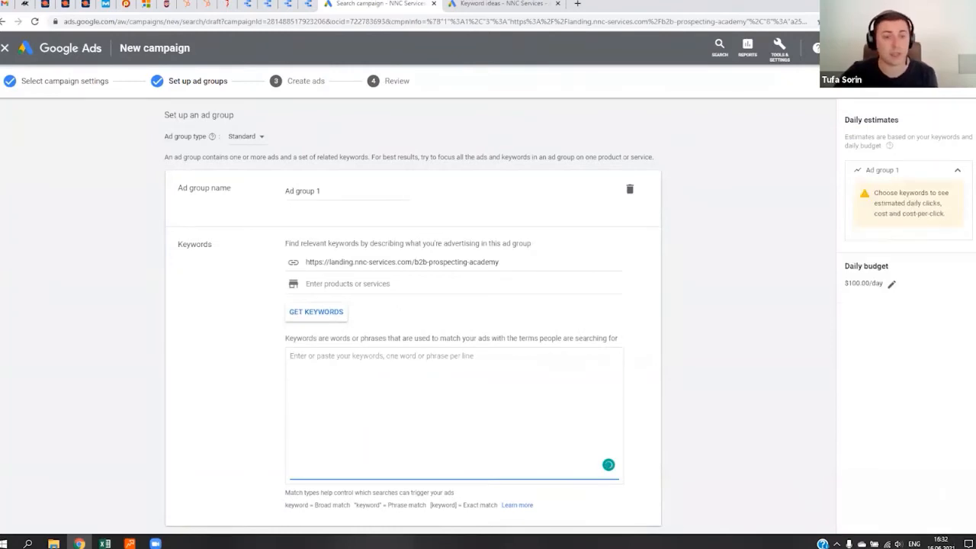
key("alt+Tab")
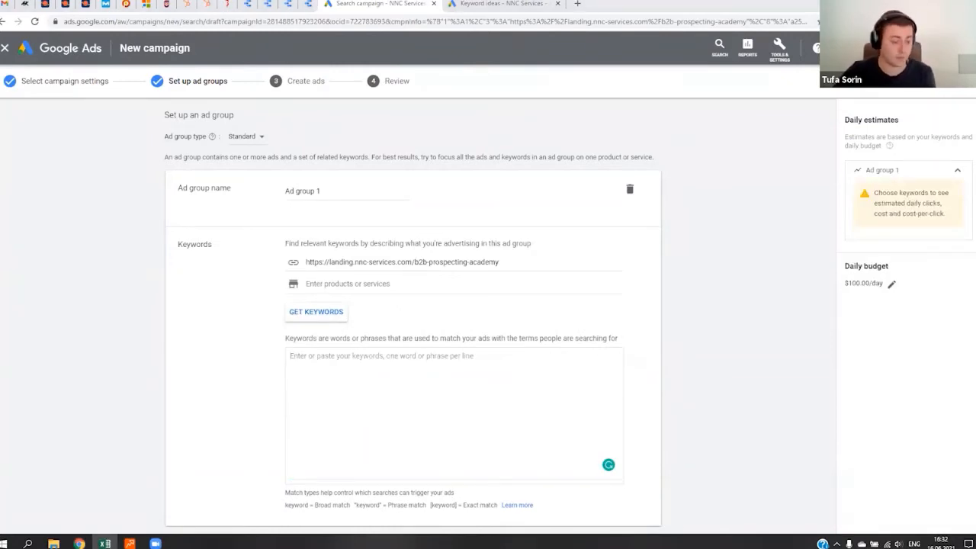
left_click(357, 374)
type("attract business opportunities b2b academy b2b digital training b2b lead generation b2b leads b2b prospecting b2b prospecting academy b2b sales cycle generate leads lead automation")
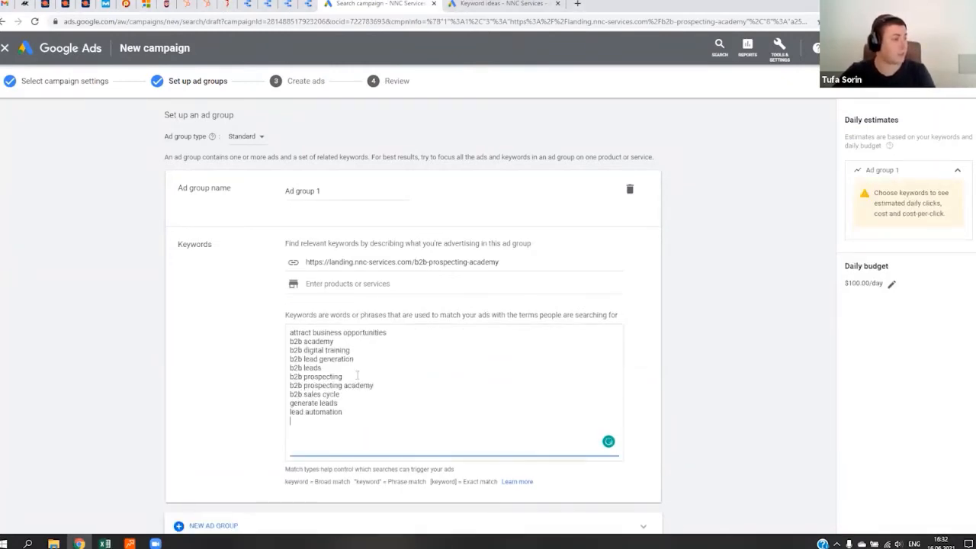
left_click(728, 372)
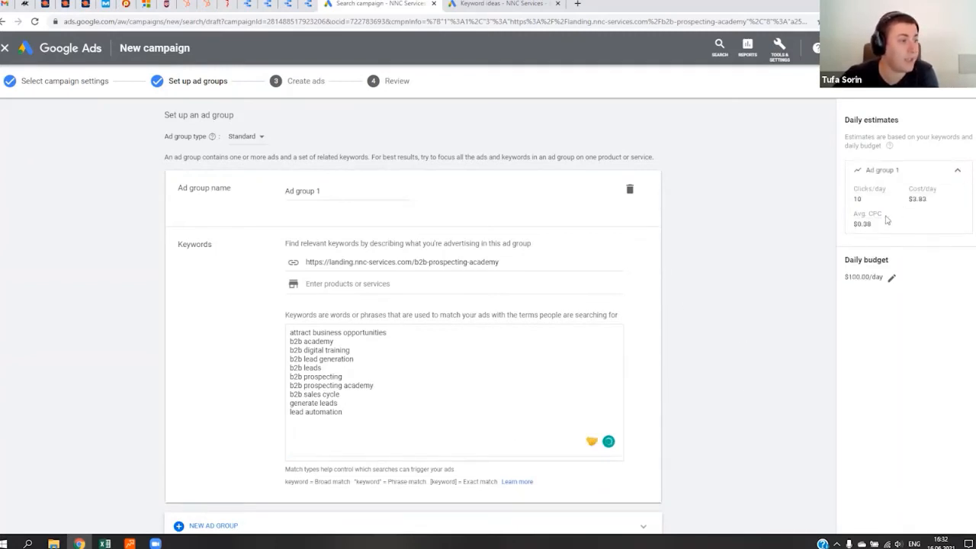
- Check the ad group's estimated average CPC, daily clicks and daily cost for the replacement keywords
mouse_move(861, 224)
left_mouse_down()
mouse_move(850, 214)
mouse_move(872, 223)
left_mouse_up()
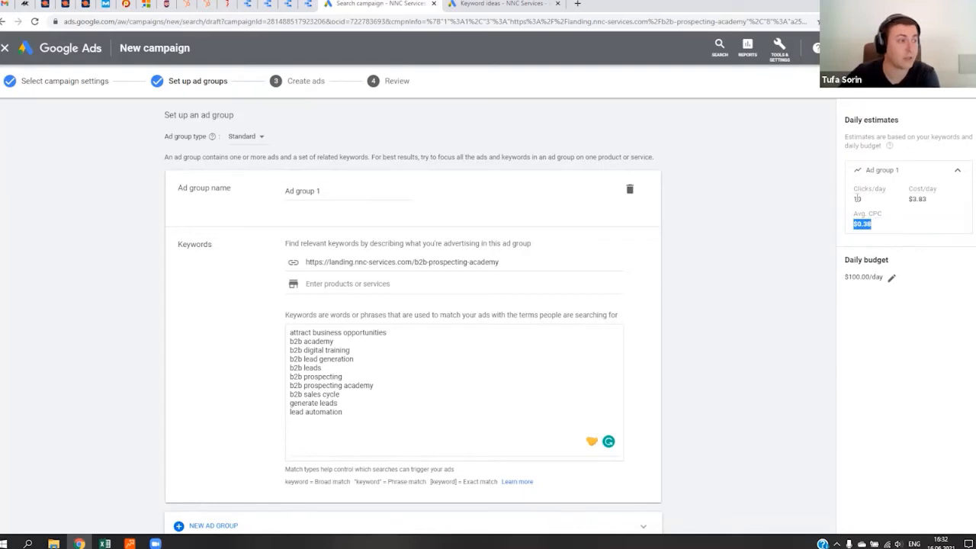
left_click_drag(853, 199, 858, 199)
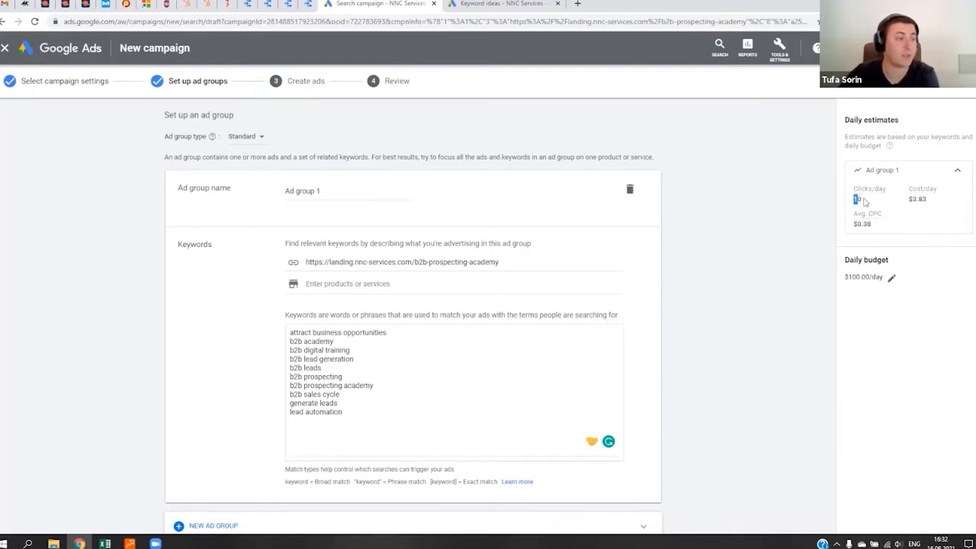
left_click(900, 234)
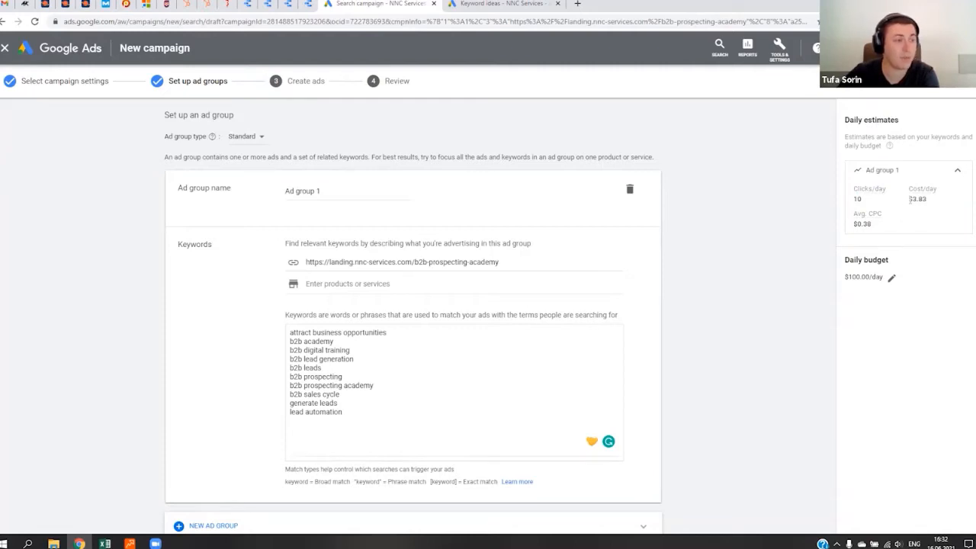
left_click_drag(907, 199, 927, 200)
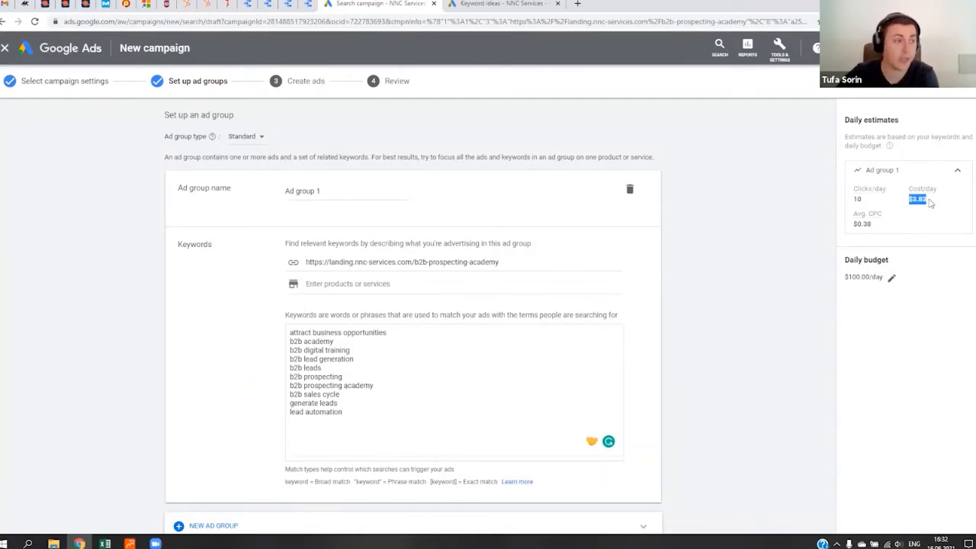
left_click(930, 203)
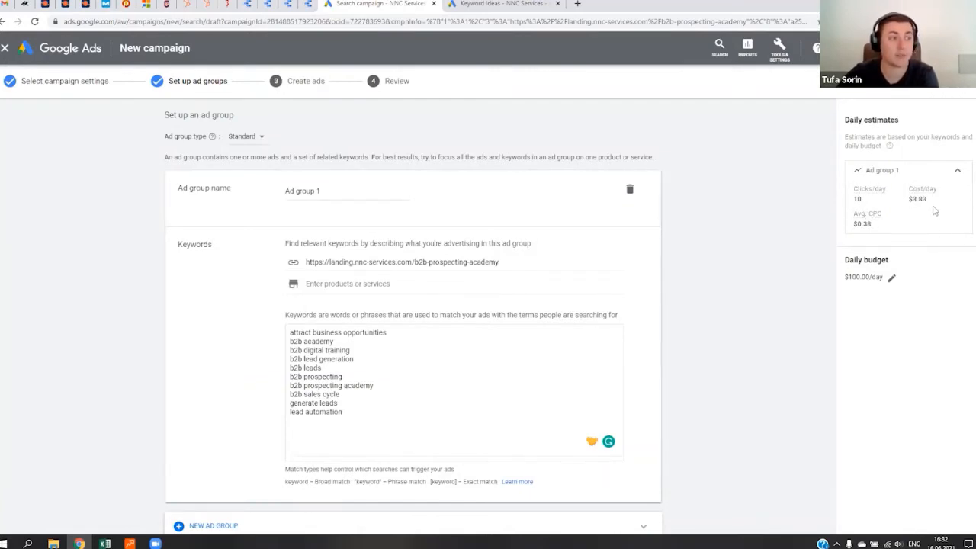
left_click_drag(907, 201, 929, 203)
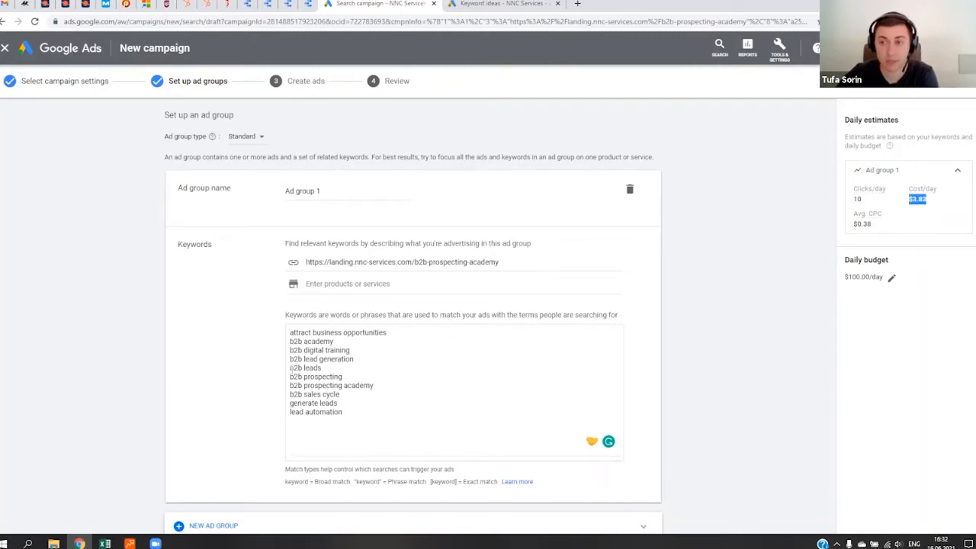
left_click(417, 360)
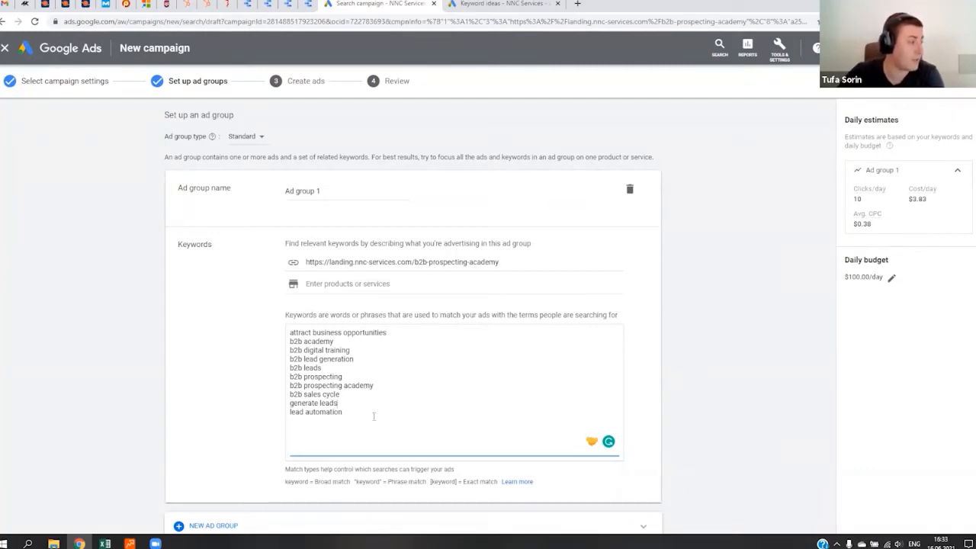
- Copy the keyword "lead automation" from the ad group's keyword list and switch to Rank Tracker
left_click_drag(345, 413, 286, 416)
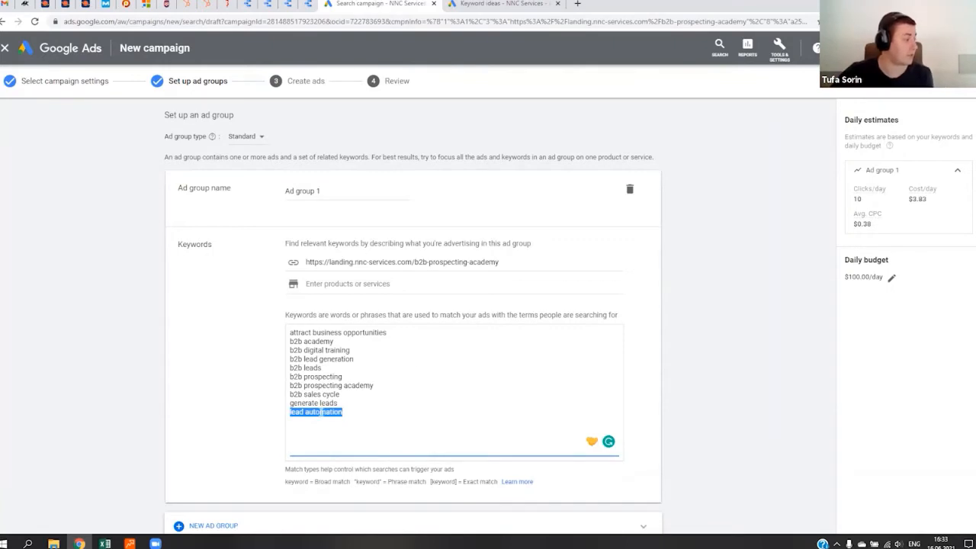
right_click(320, 413)
left_click(374, 299)
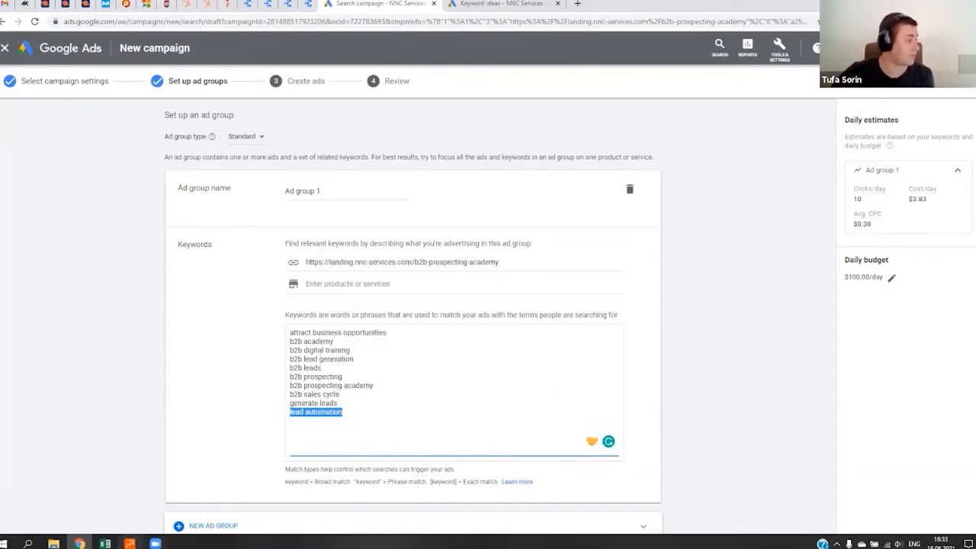
key("alt+Tab")
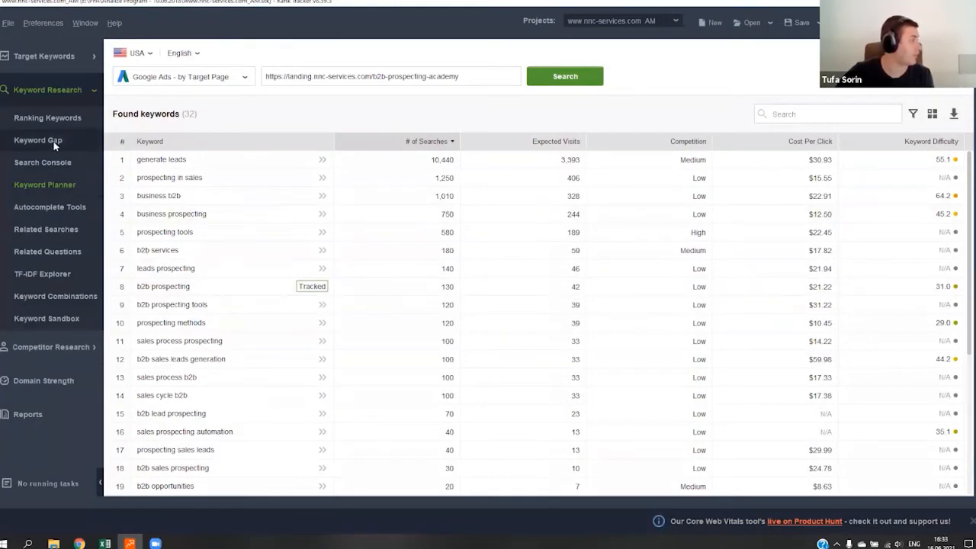
- Run a Google Related Searches lookup for the USA with "lead automation" as the topic instead of "b2b"
left_click(57, 231)
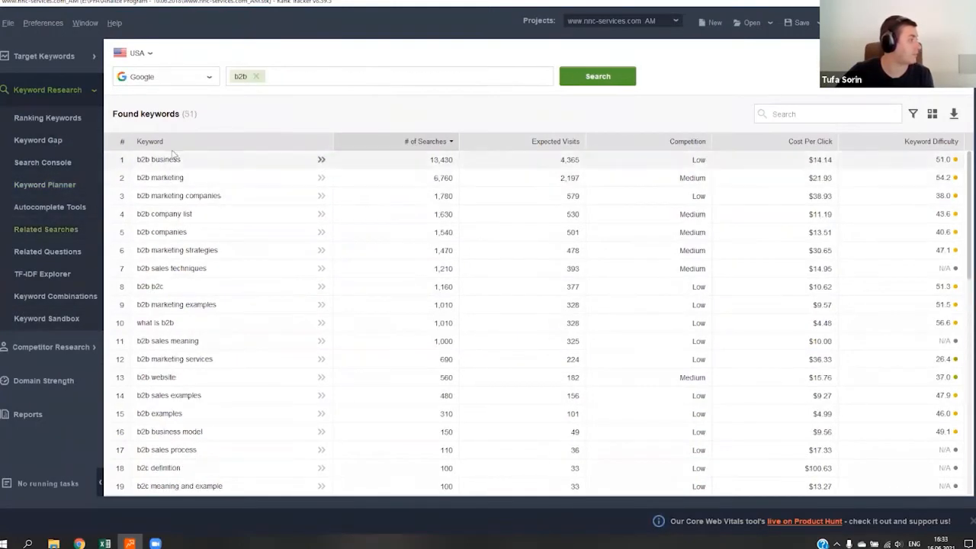
left_click(257, 77)
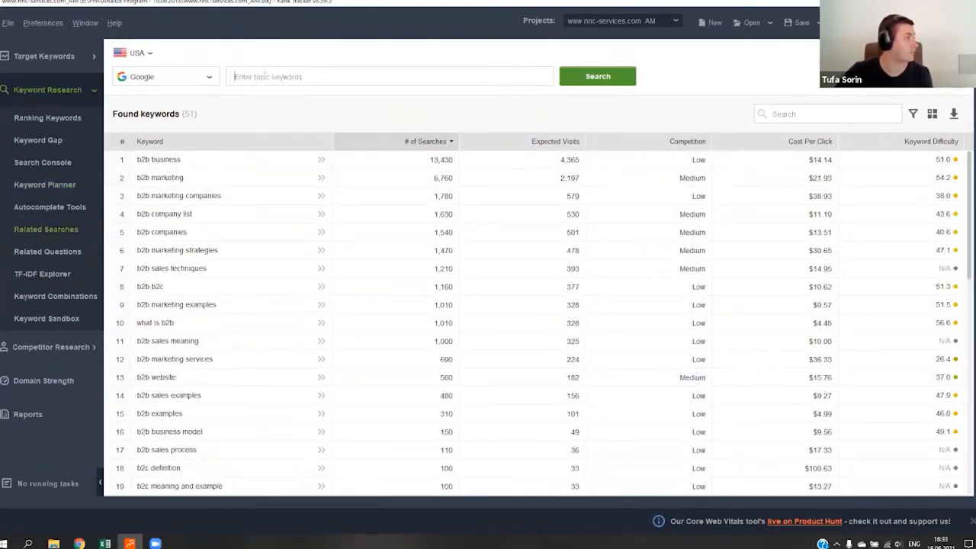
key("ctrl+v")
left_click(589, 84)
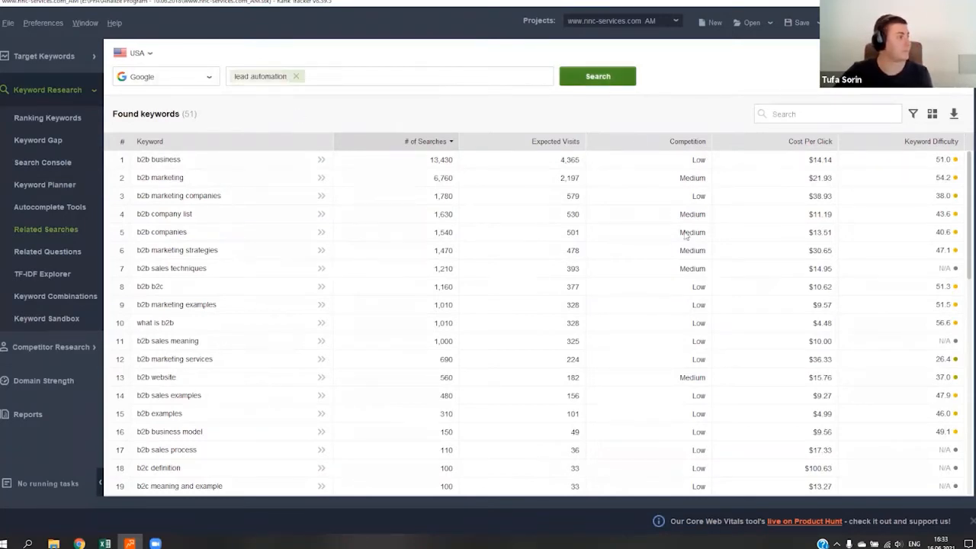
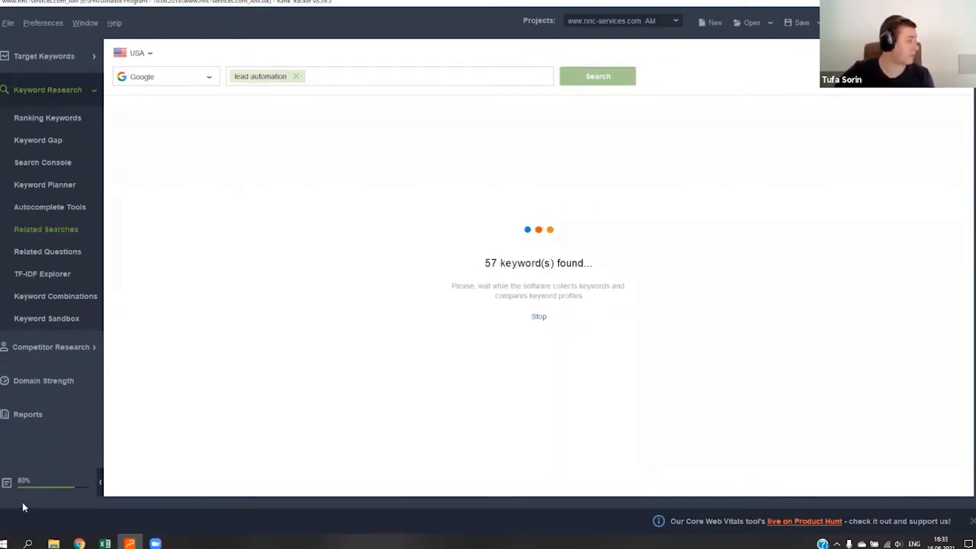
- Check the progress of the "lead automation" related searches task in the task list until it finishes
left_click(76, 480)
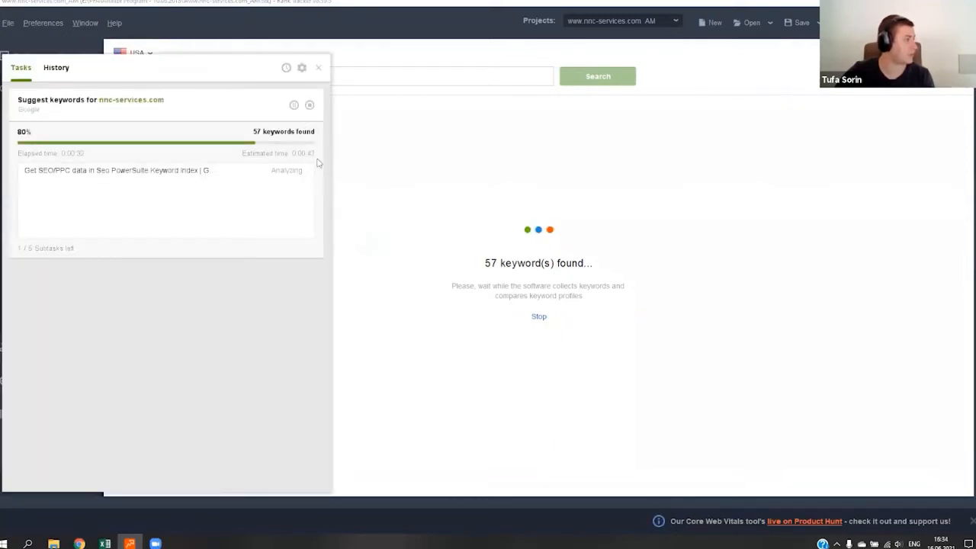
left_click(317, 67)
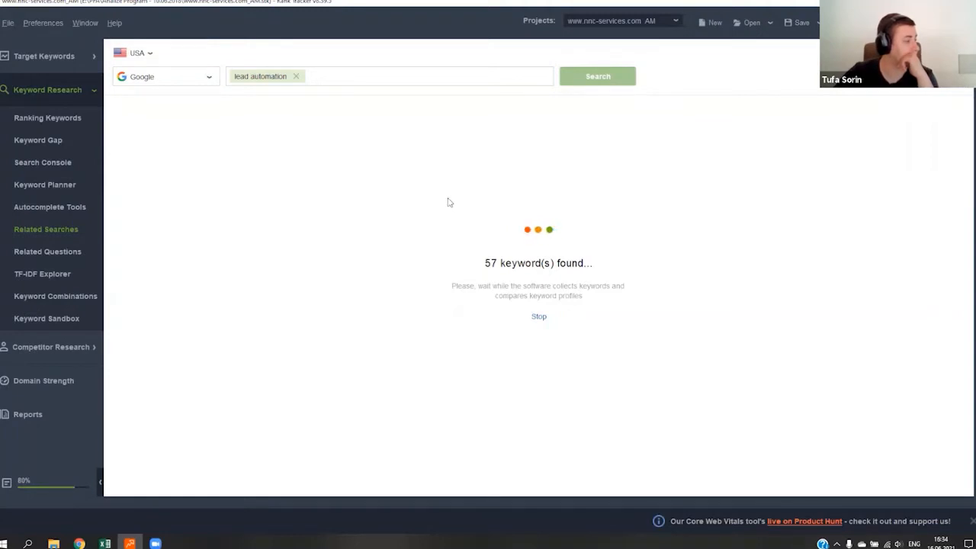
left_click(67, 476)
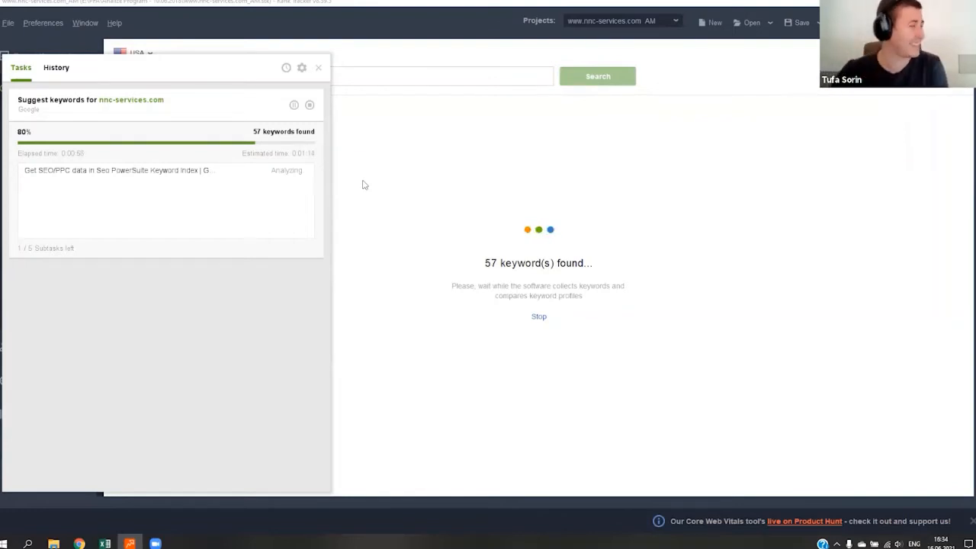
left_click(317, 68)
- Examine the search volume, competition and cost per click of the keywords found for "lead automation", then return to Google Ads
left_click(220, 161)
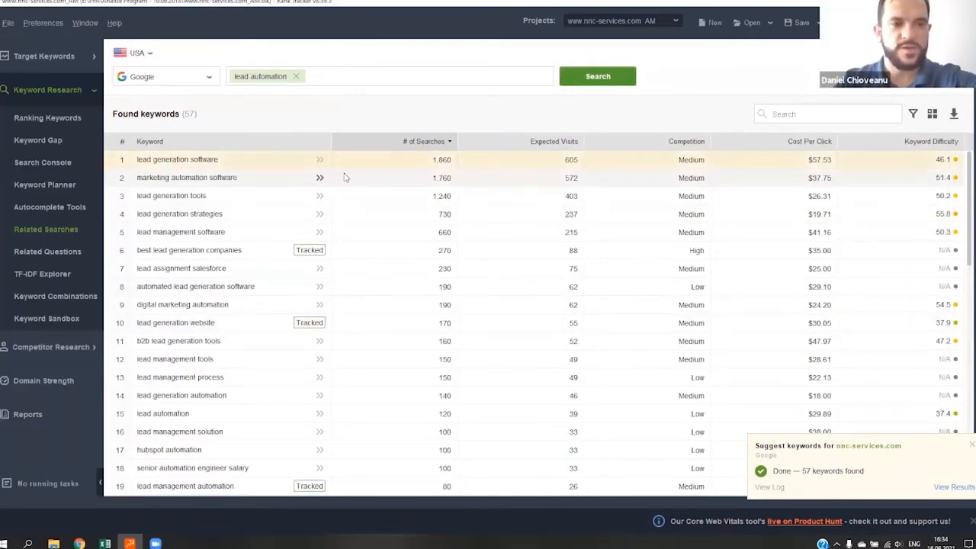
left_click_drag(381, 166, 394, 350)
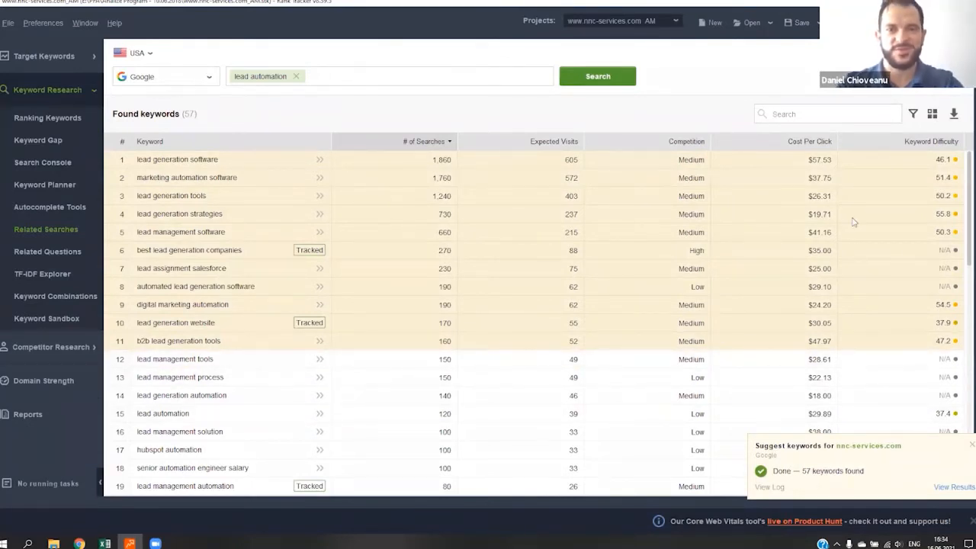
left_click(206, 181)
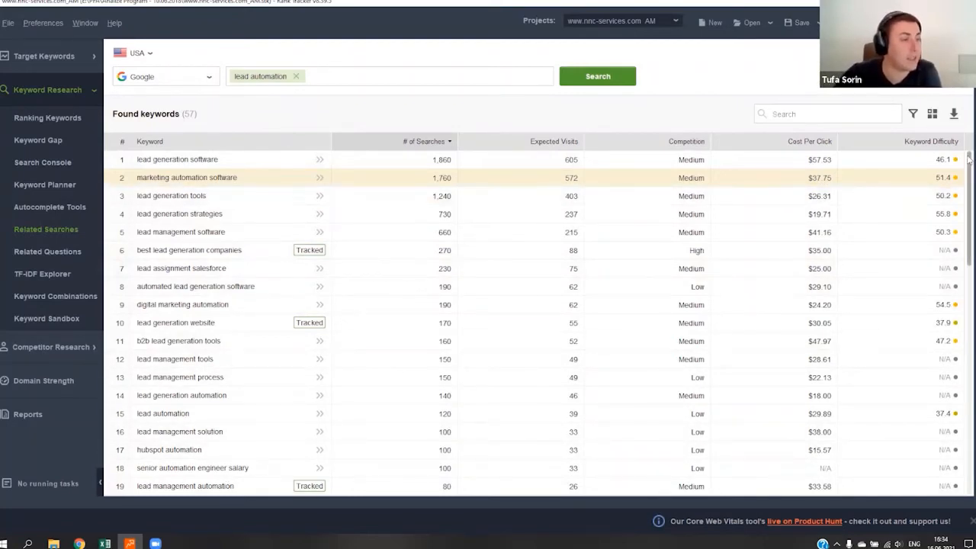
left_click_drag(970, 169, 969, 283)
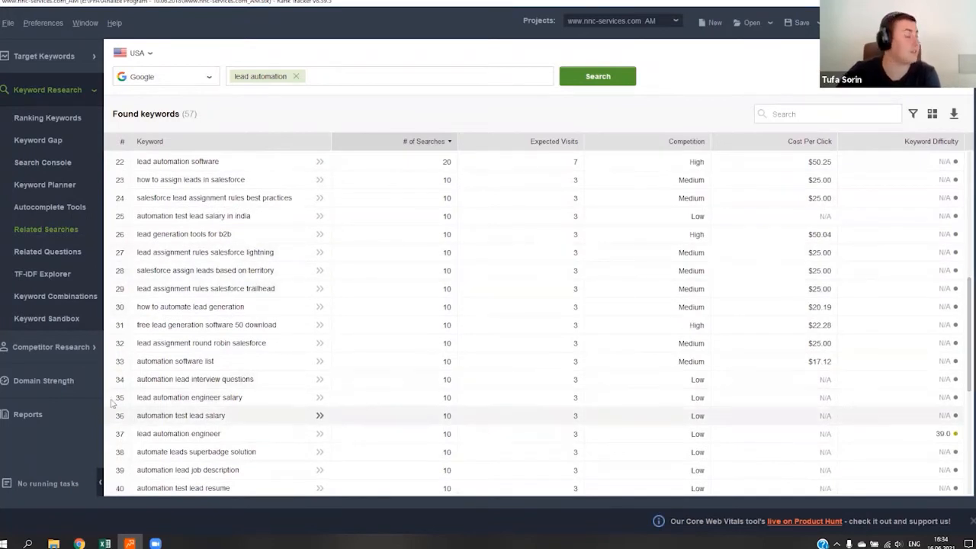
scroll(258, 297, "up", 7)
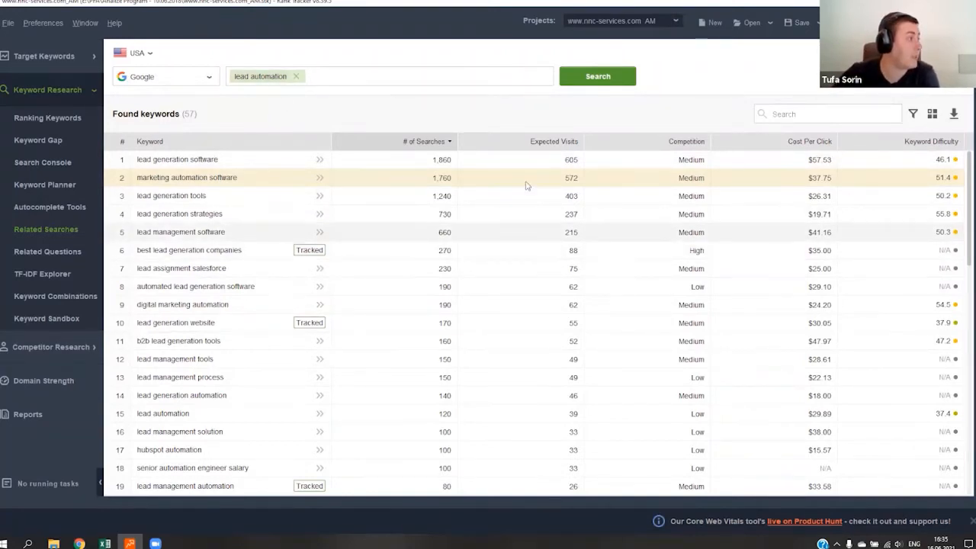
left_click_drag(419, 163, 414, 483)
scroll(408, 307, "up", 12)
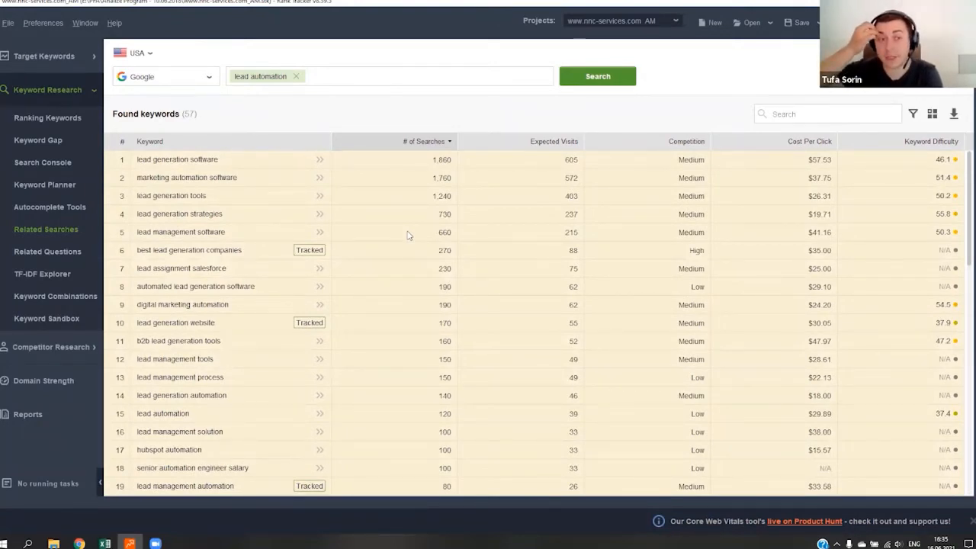
left_click(392, 202)
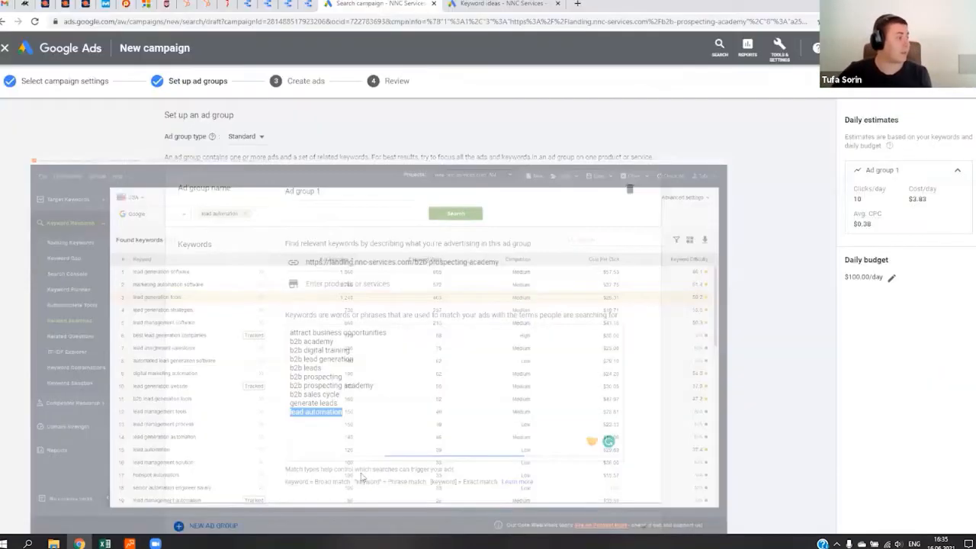
- Review the notation for broad, phrase and exact match types below the ad group's keyword list
left_click_drag(358, 414, 282, 418)
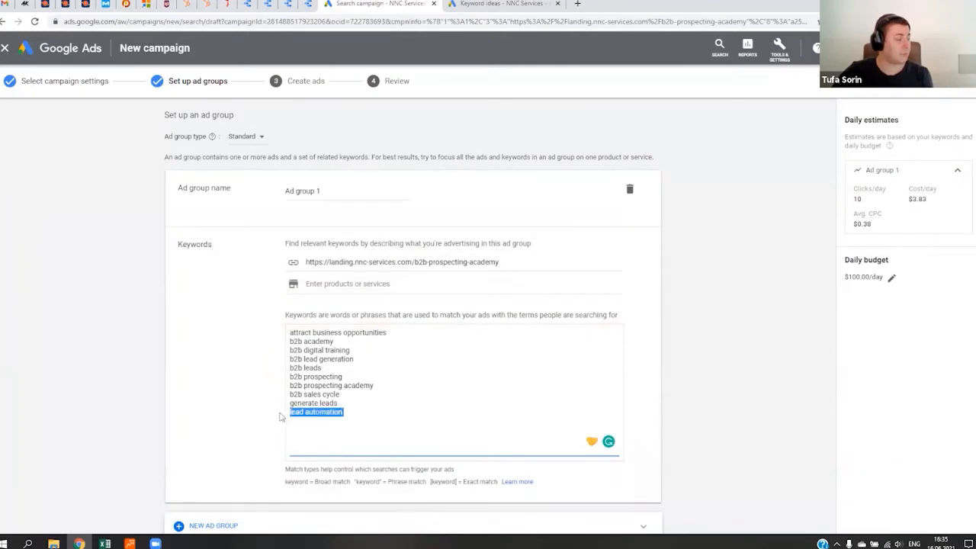
left_click_drag(284, 484, 558, 493)
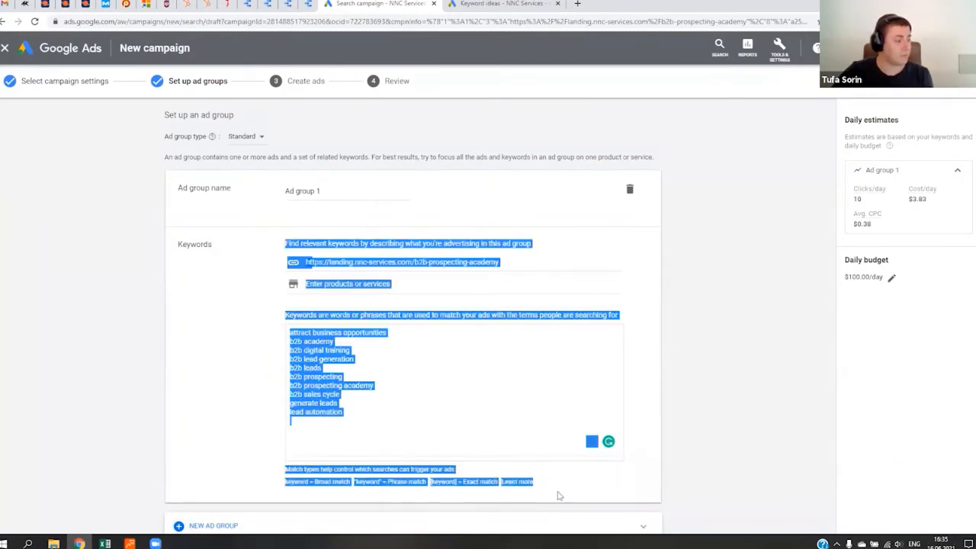
left_click(561, 493)
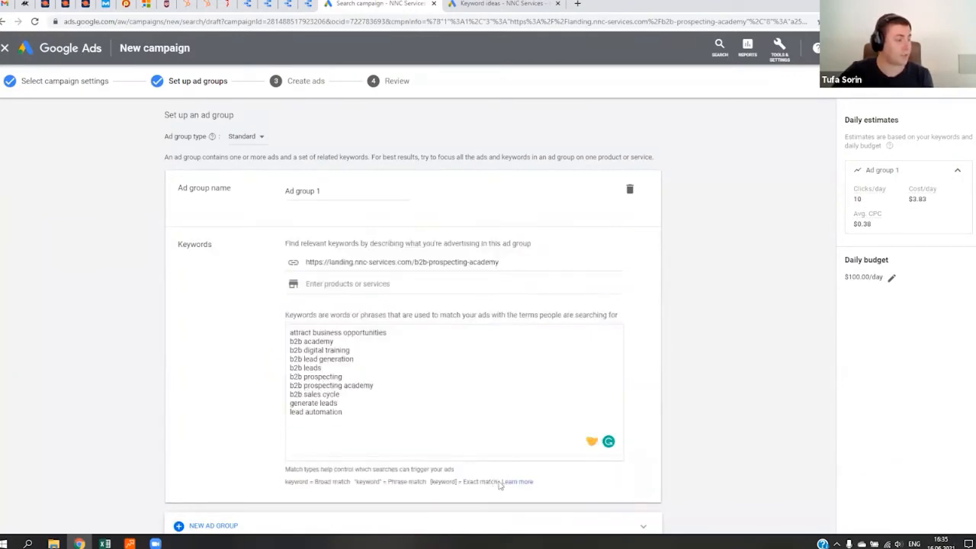
left_click_drag(497, 482, 286, 483)
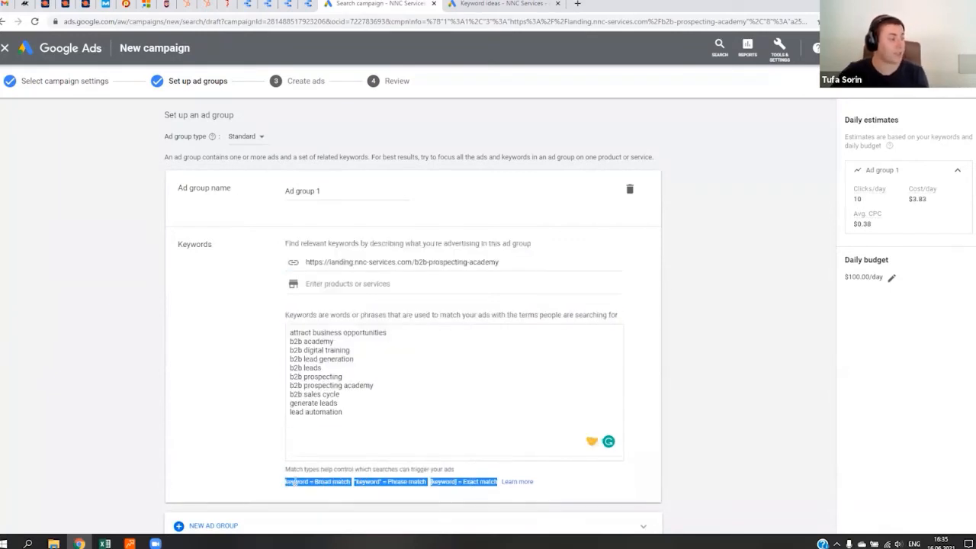
scroll(339, 448, "down", 2)
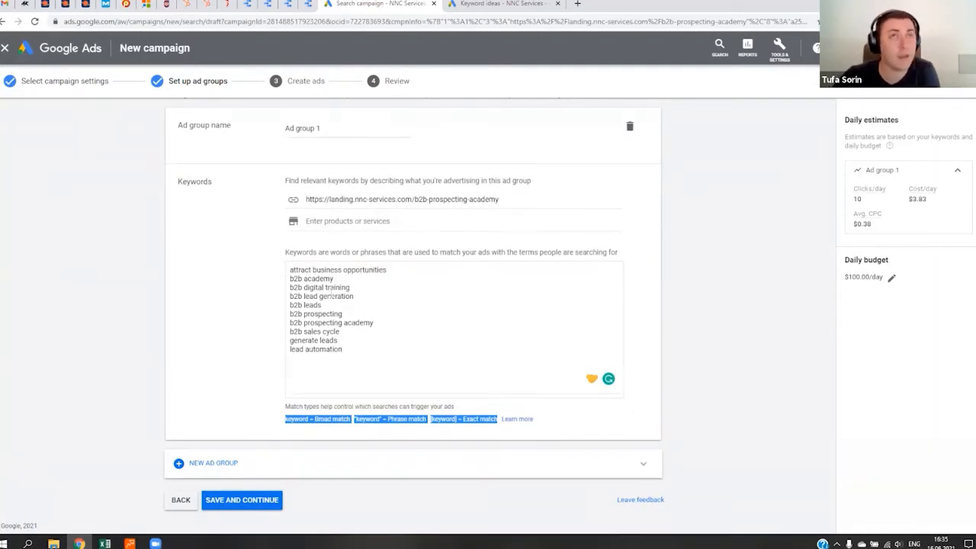
left_click(359, 373)
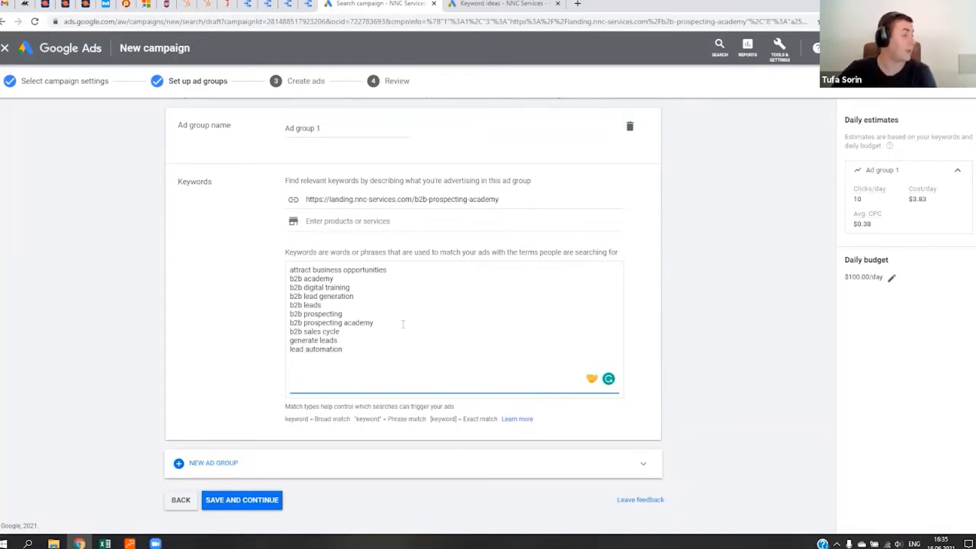
left_click(342, 420)
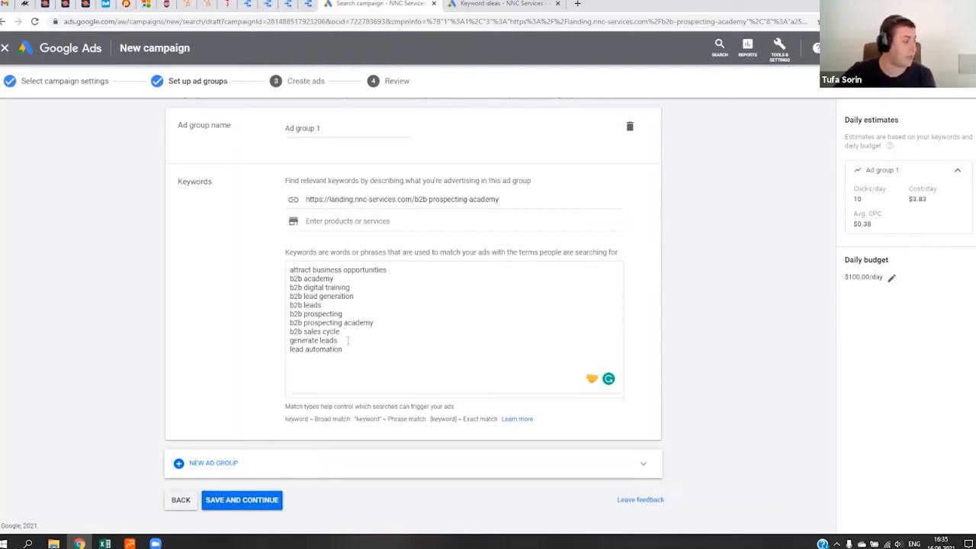
- Make the ad group keyword "generate leads" a phrase match by enclosing it in quotation marks
left_click(559, 338)
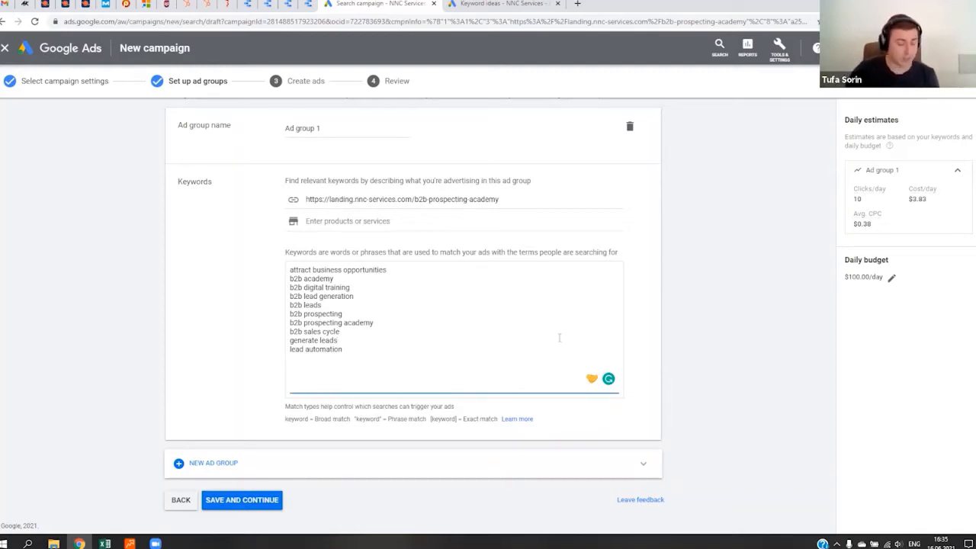
key("Left")
key("Left")
key("Left")
key("Left")
key("Left")
key("Left")
key("Left")
key("Left")
key("Left")
key("Left")
key("Left")
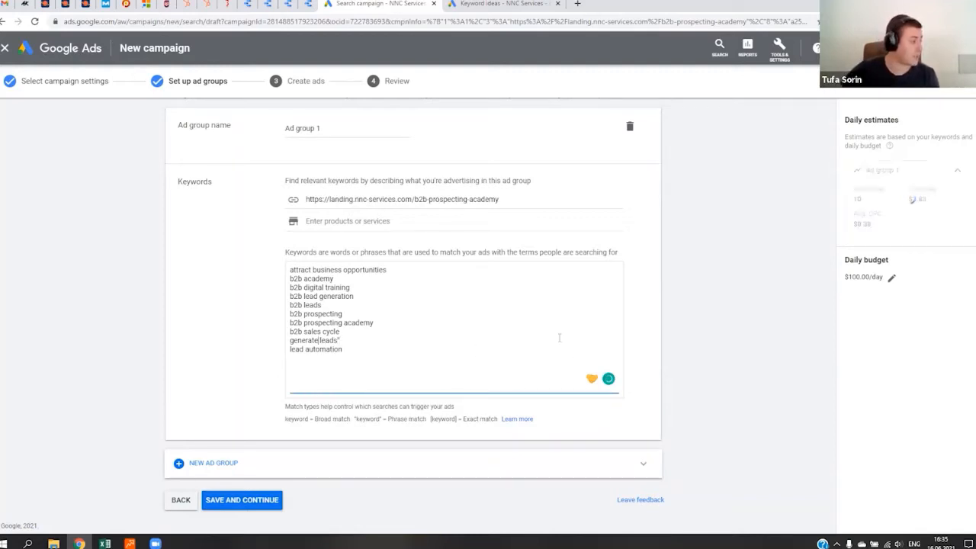
key("Left")
key("Left")
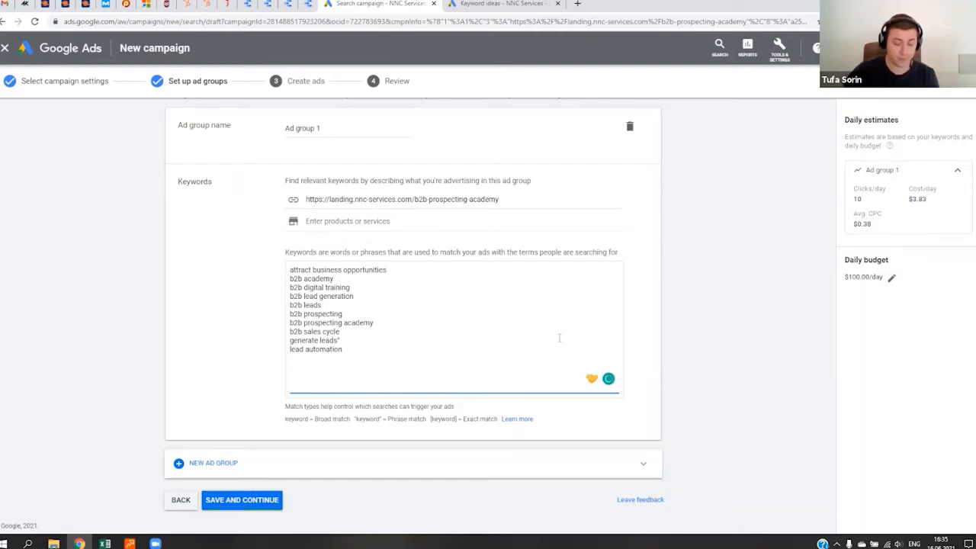
type("\"")
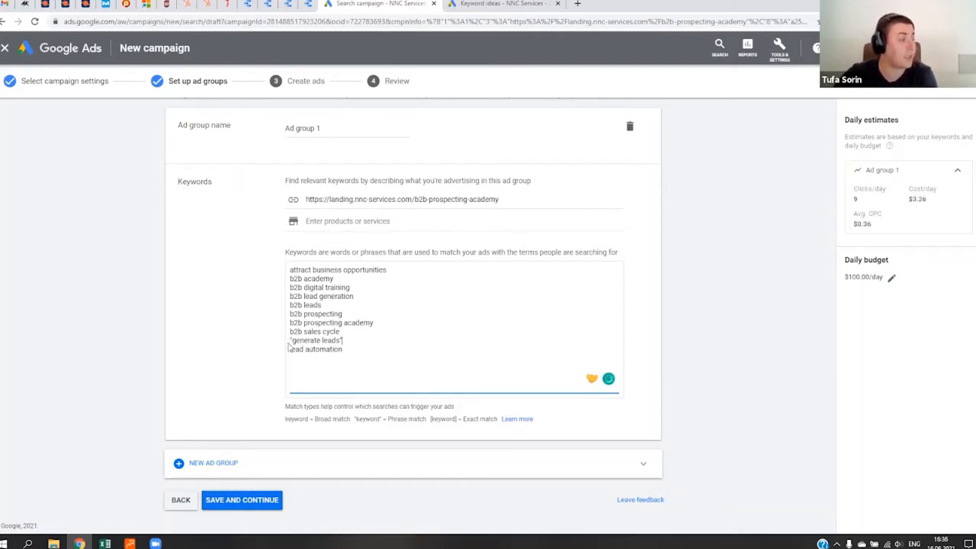
left_click_drag(342, 341, 291, 341)
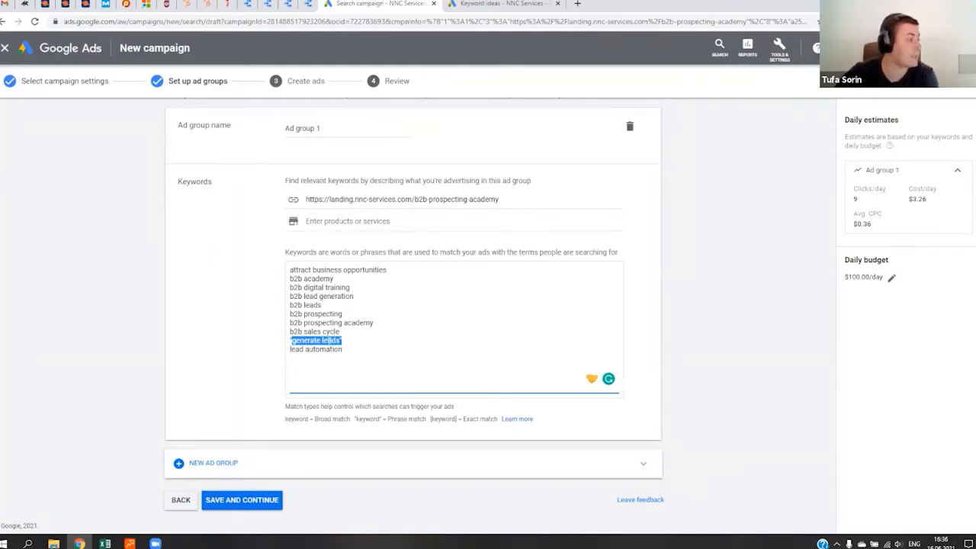
- Make the ad group keyword "b2b sales cycle" an exact match by enclosing it in square brackets
left_click(584, 335)
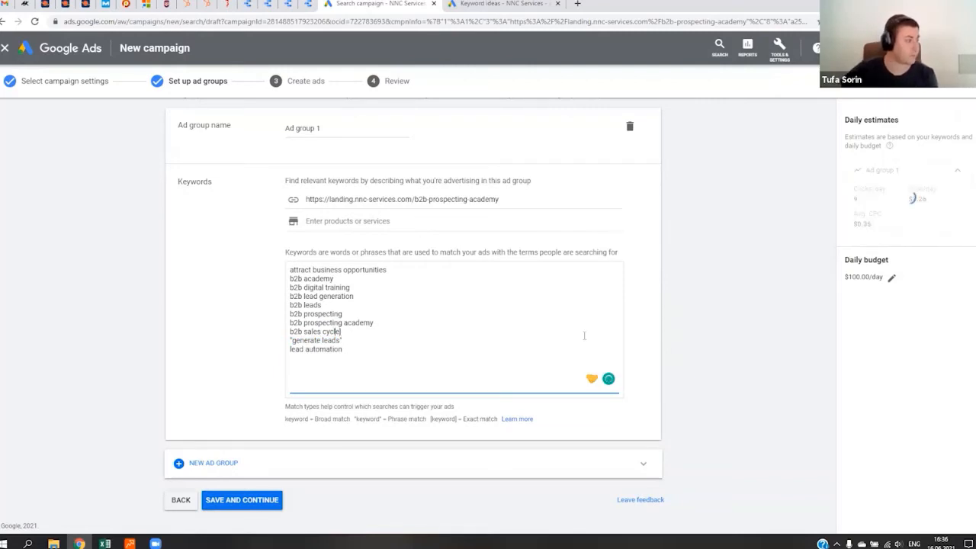
key("Left")
key("Left")
key("Left")
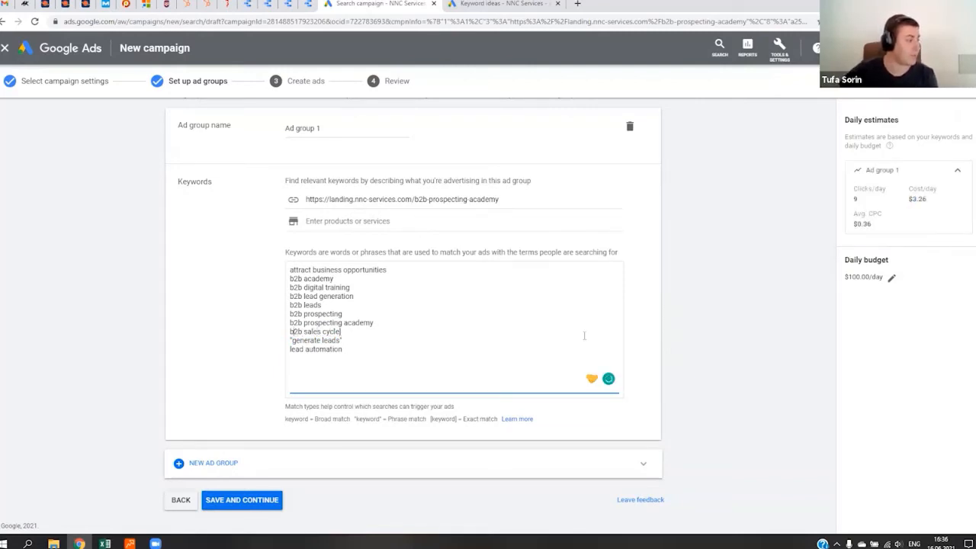
type("[")
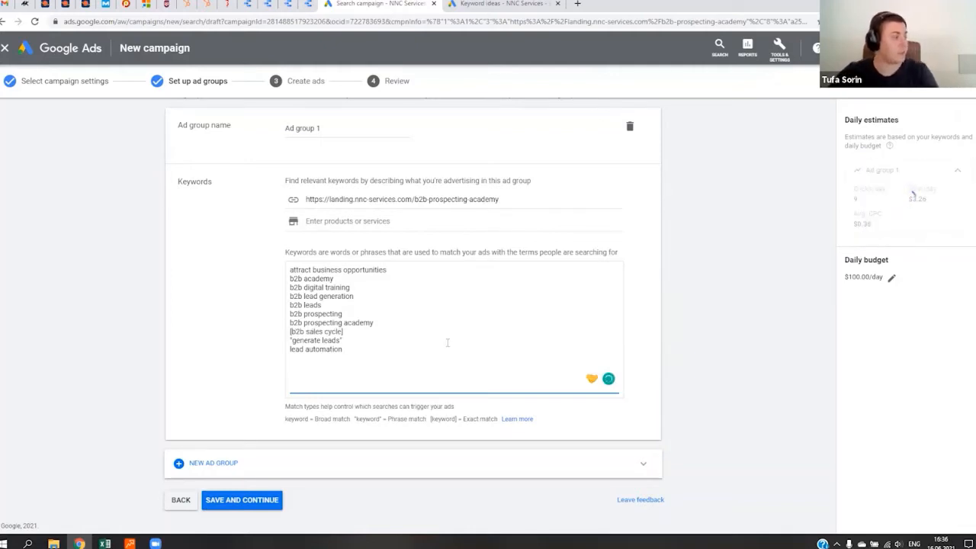
- Return "generate leads" and "b2b sales cycle" to broad match by removing their quotation marks and brackets, keeping each on its own line
left_click(414, 340)
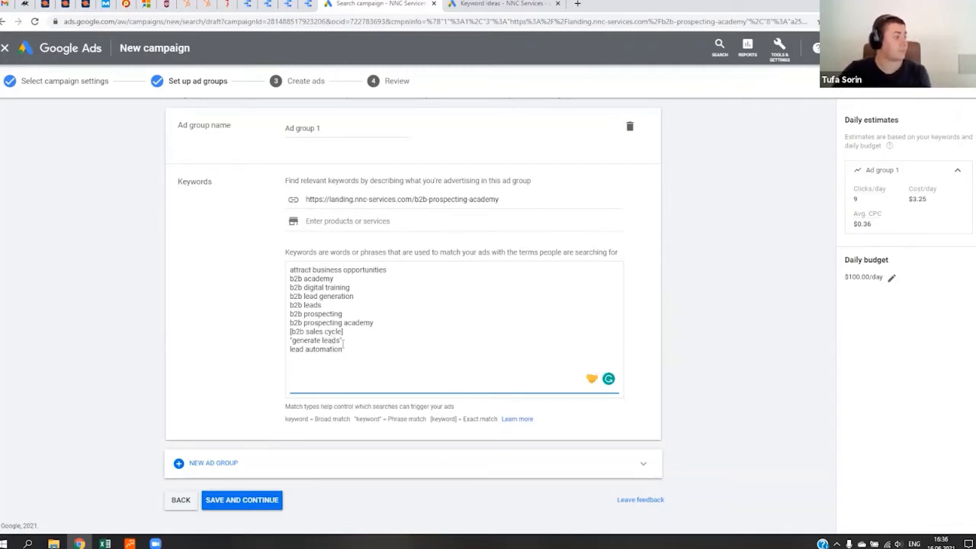
key("BackSpace")
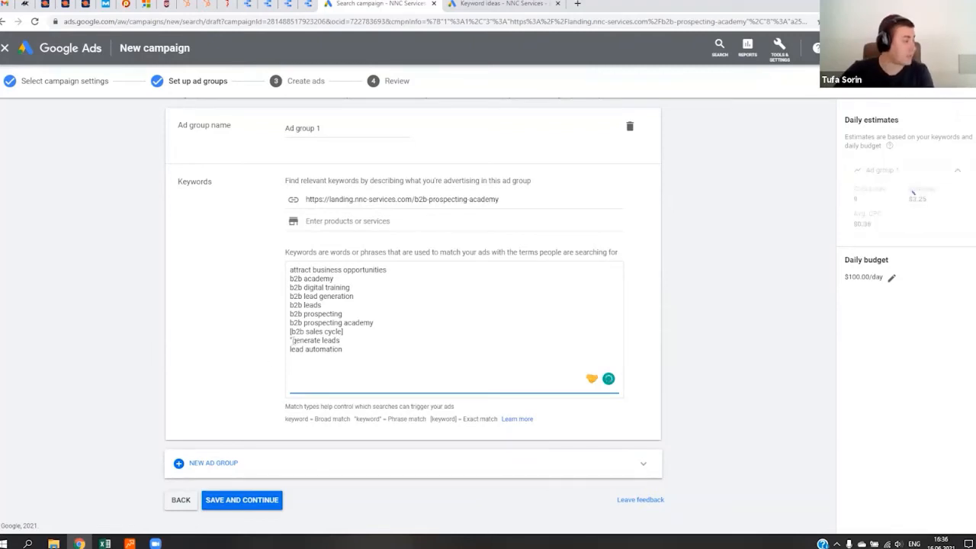
left_click(293, 341)
key("BackSpace")
left_click(345, 331)
key("BackSpace")
left_click(291, 332)
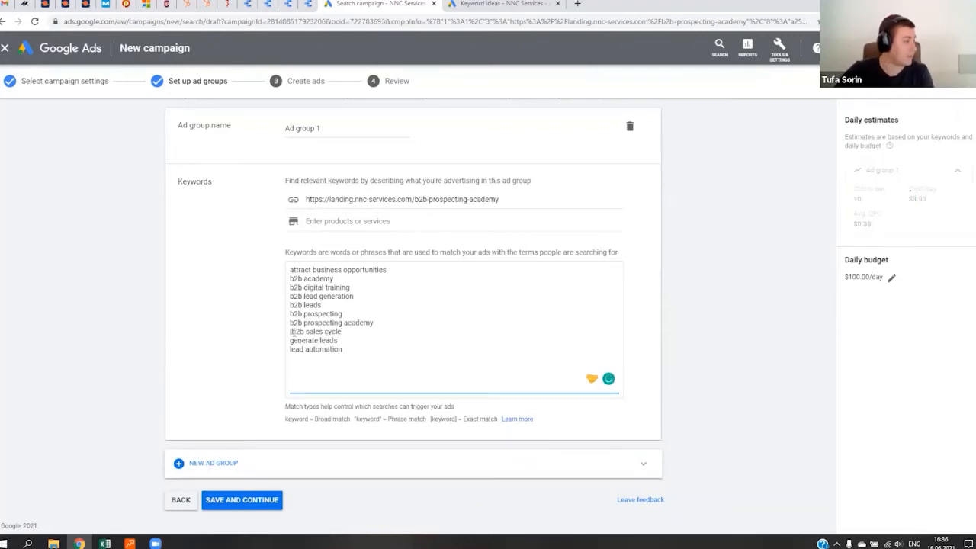
key("BackSpace")
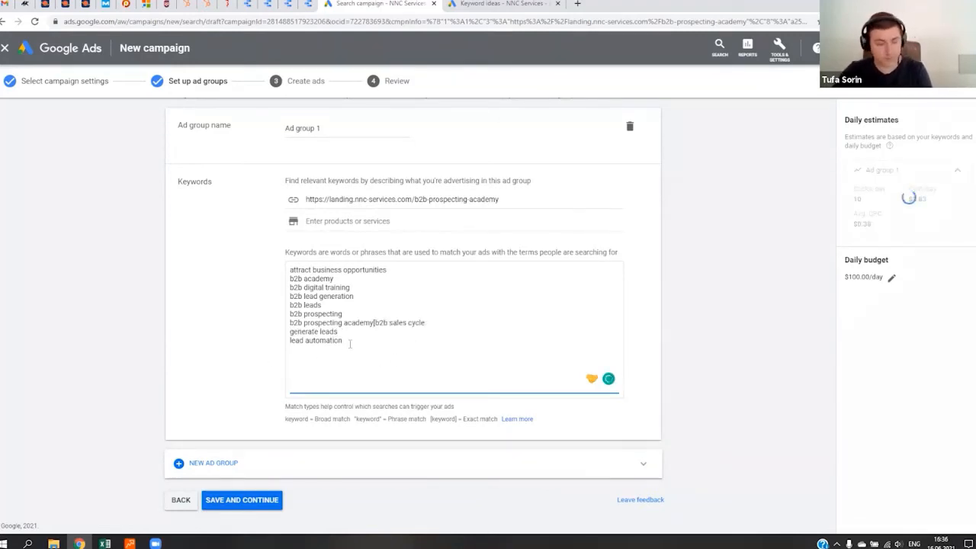
key("Return")
key("Delete")
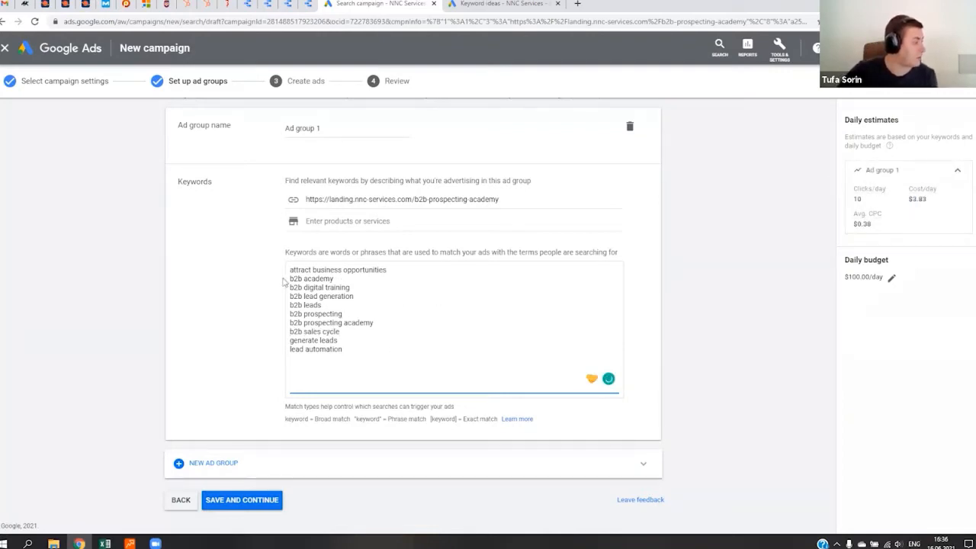
- Look over the b2b and lead keywords, then save the ad group and continue to creating its ads
left_click_drag(290, 279, 360, 333)
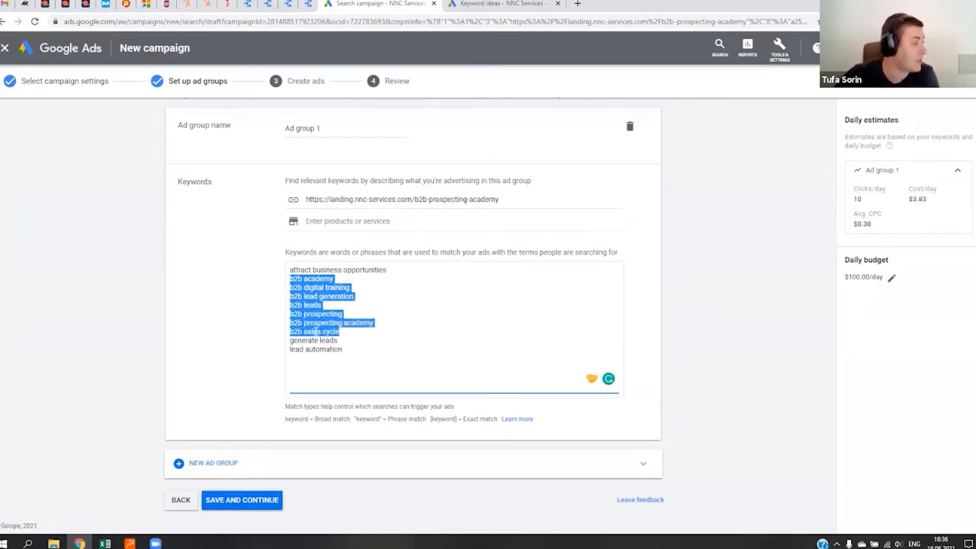
left_click_drag(355, 351, 287, 345)
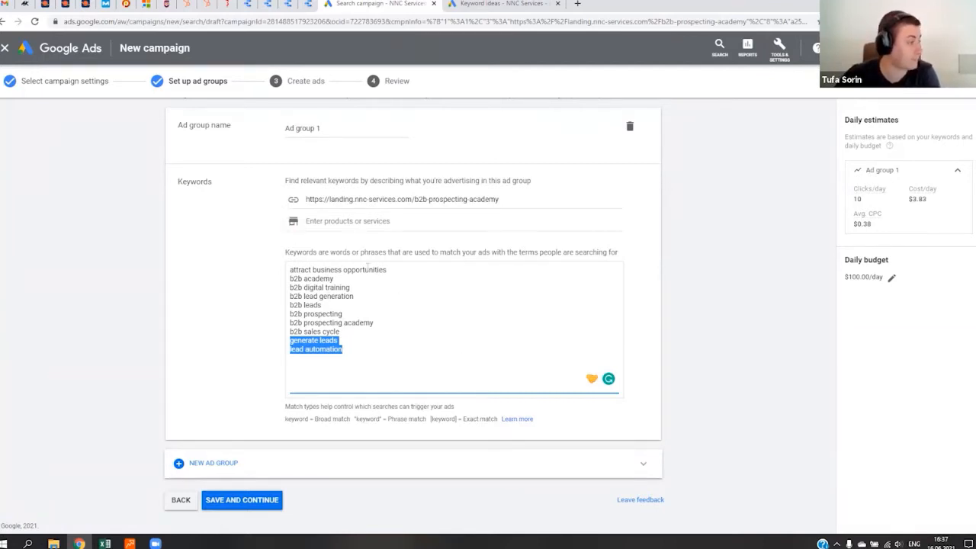
left_click(250, 504)
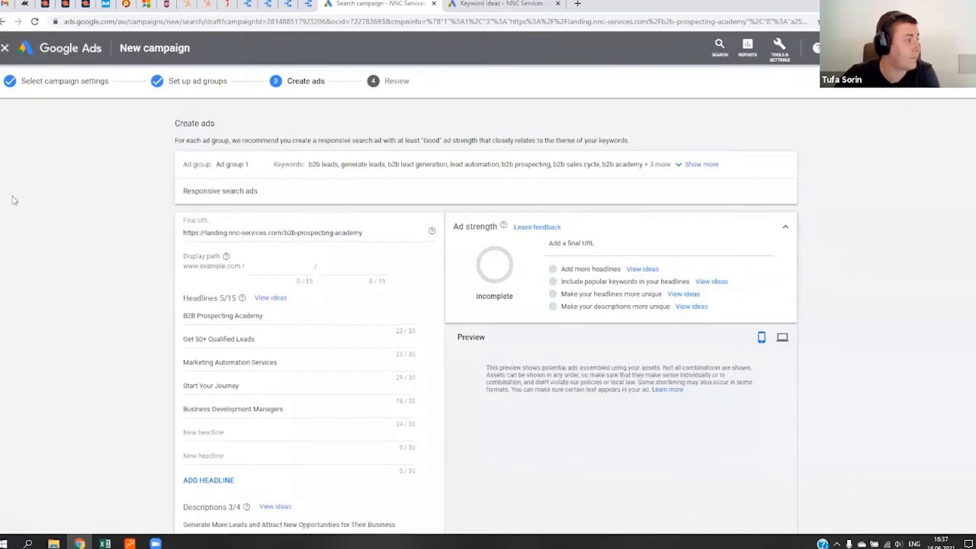
scroll(441, 360, "down", 3)
scroll(443, 360, "up", 2)
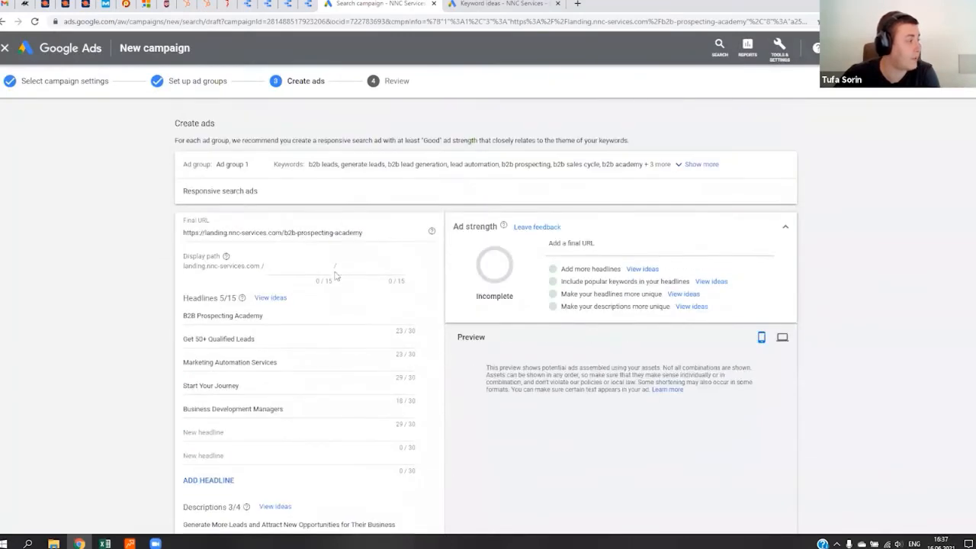
- Set the first display path field of the responsive search ad to "b2b-academy", keeping the final URL
left_click(312, 267)
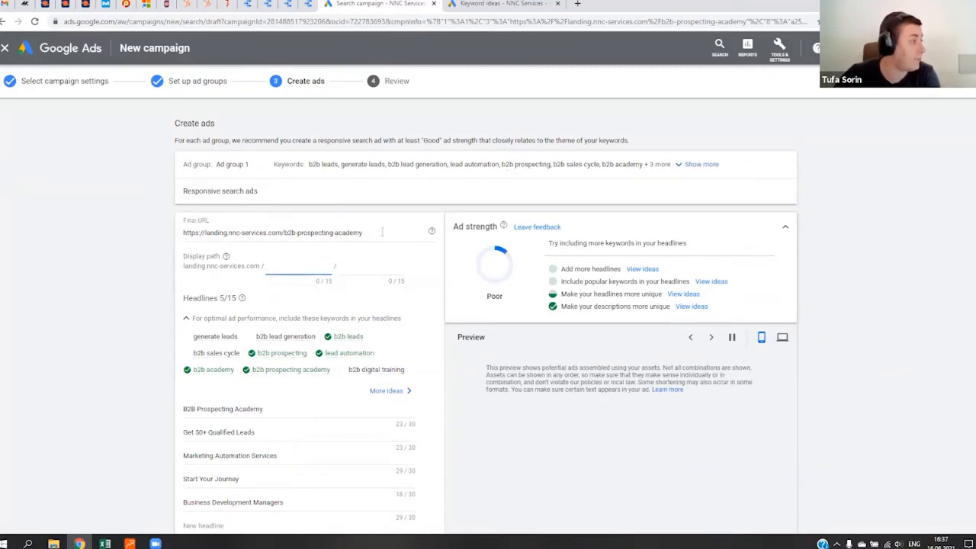
left_click_drag(381, 233, 161, 233)
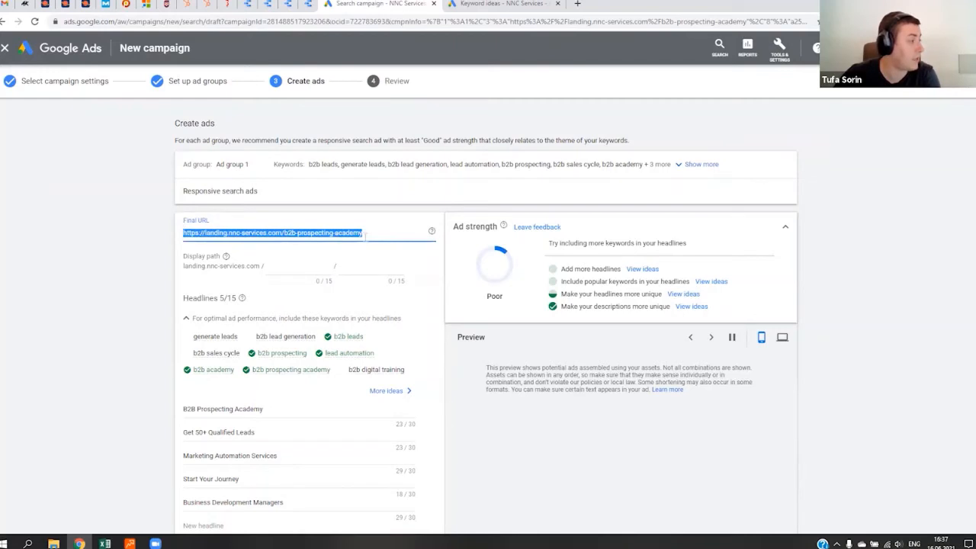
key("Tab")
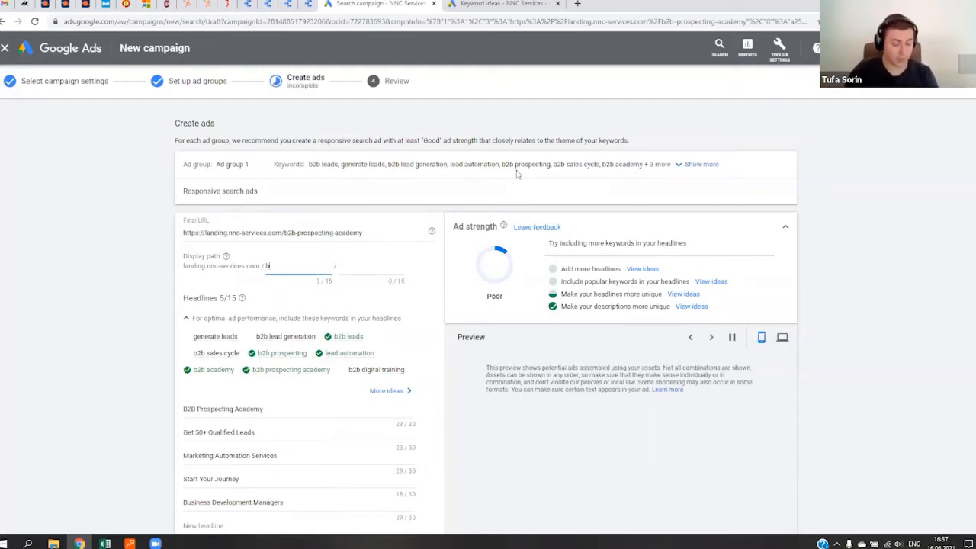
type("b2b-academy")
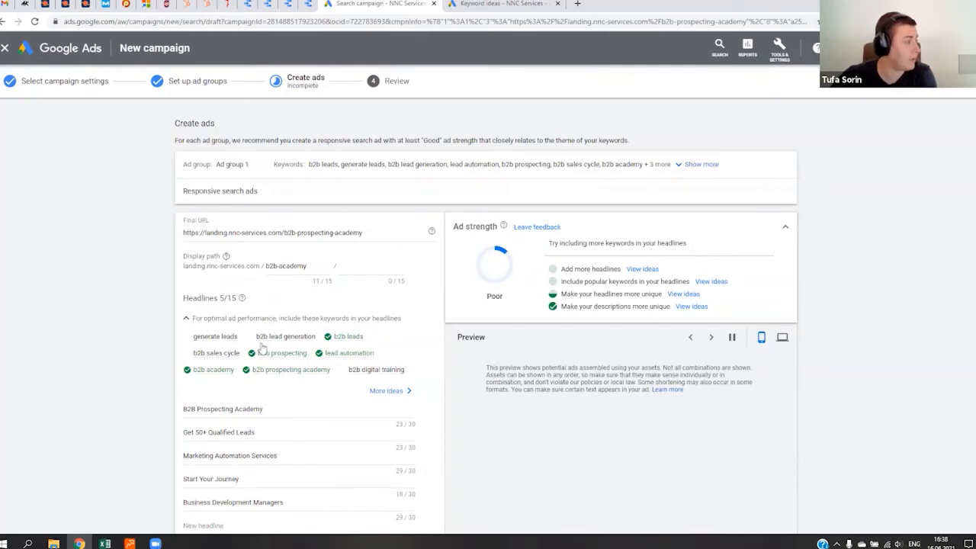
- Look over the existing headlines, the ad strength rating and the suggested keywords, including the search details for "b2b prospecting"
scroll(365, 364, "down", 3)
scroll(366, 363, "up", 2)
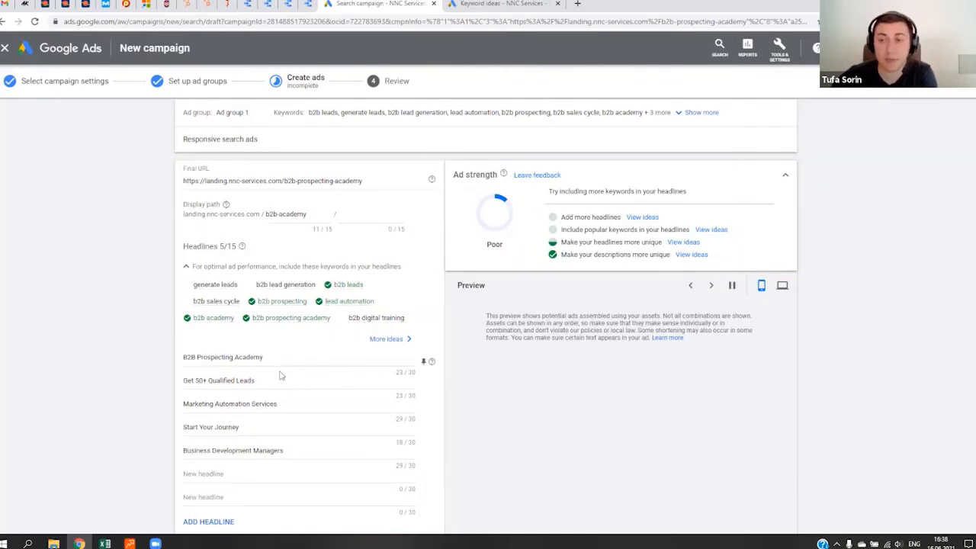
scroll(280, 375, "down", 2)
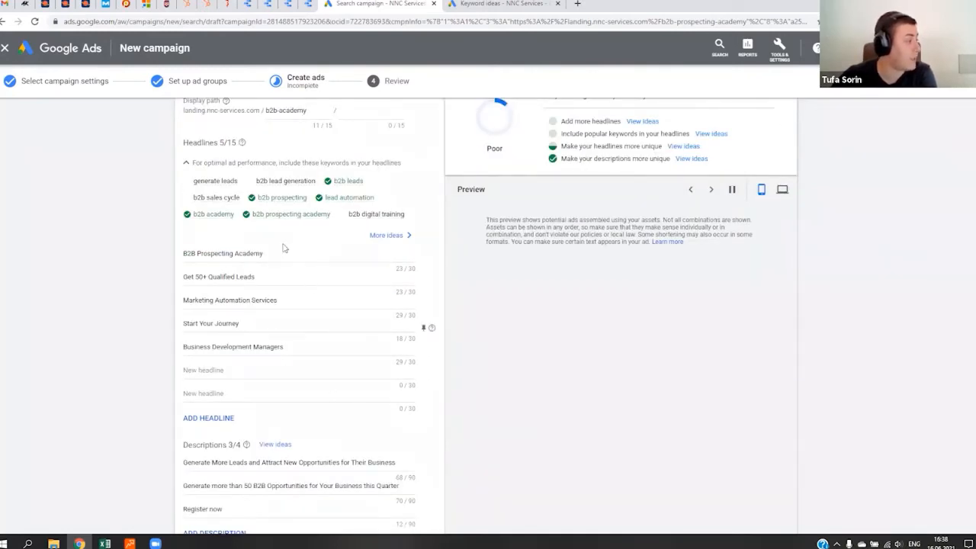
triple_click(221, 253)
key("ctrl+c")
scroll(320, 282, "up", 1)
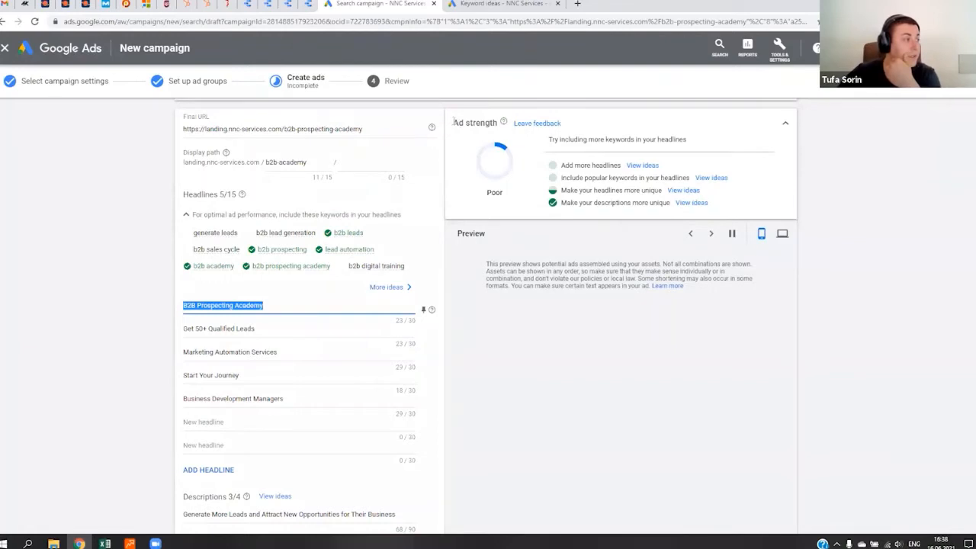
left_click_drag(453, 121, 497, 124)
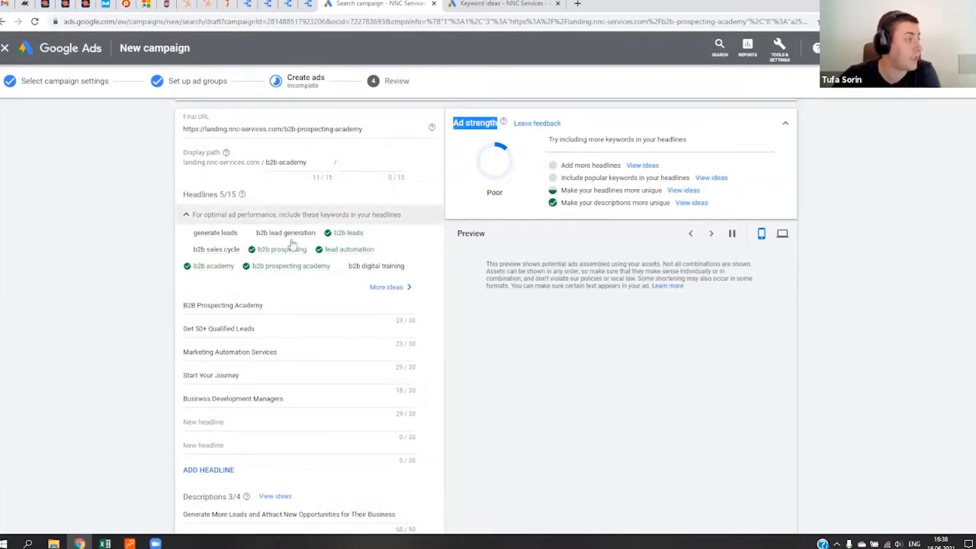
mouse_move(306, 248)
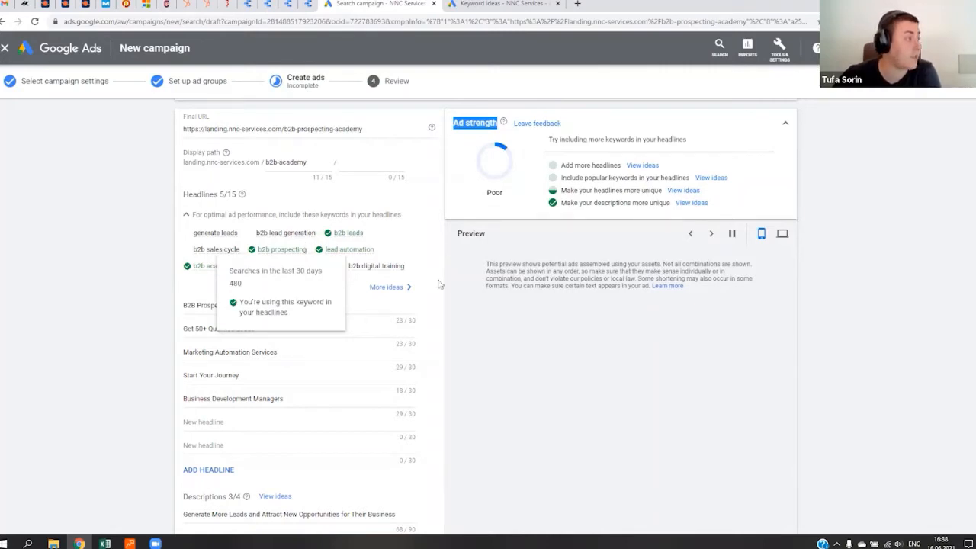
left_click(299, 331)
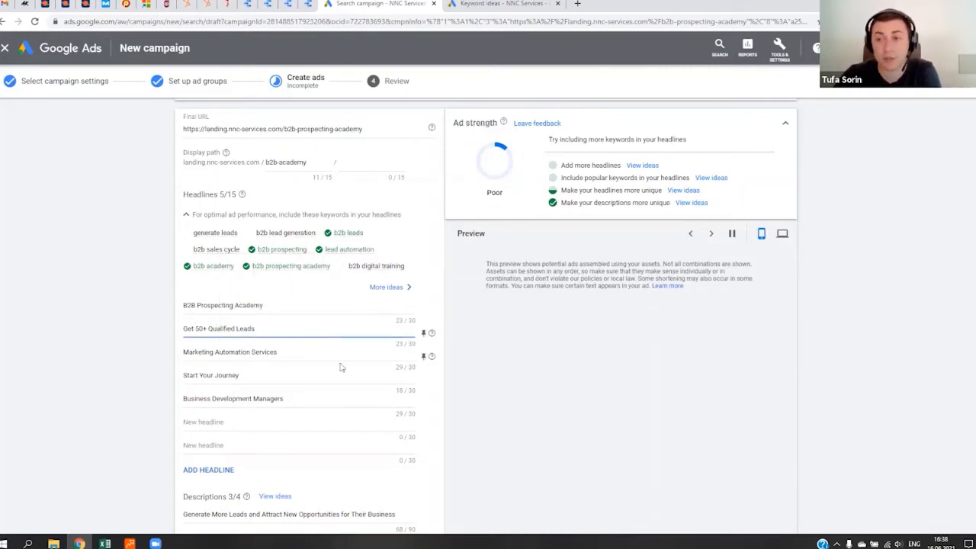
- Copy the headlines "B2B Prospecting Academy" and "Effective Lead Generation" from the Excel sheet into the ad's empty headline fields
left_click(105, 544)
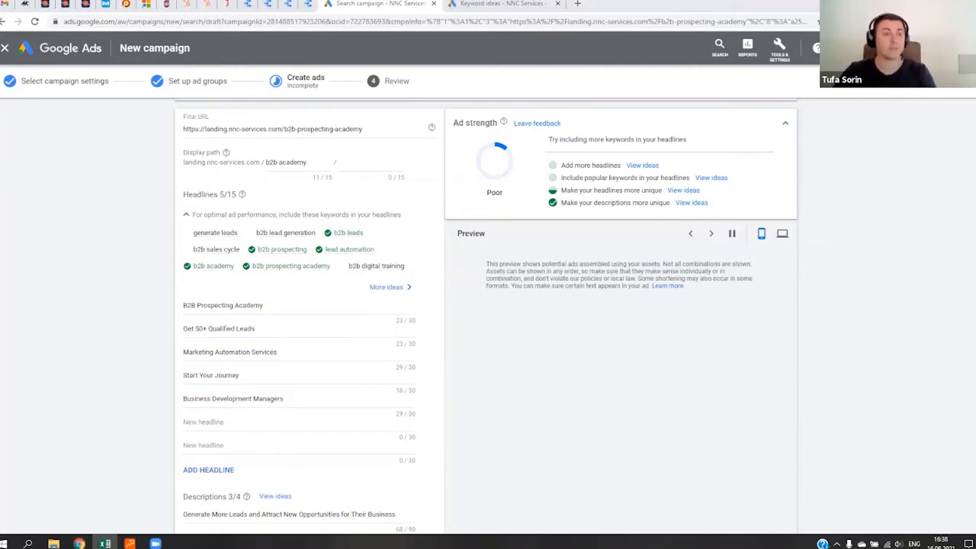
left_click(421, 426)
key("ctrl+v")
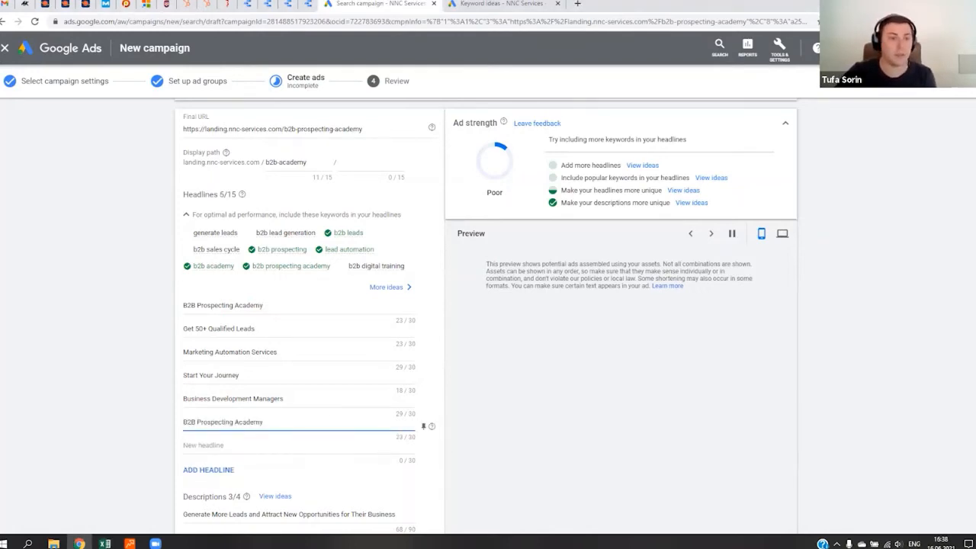
left_click(105, 543)
left_click(428, 446)
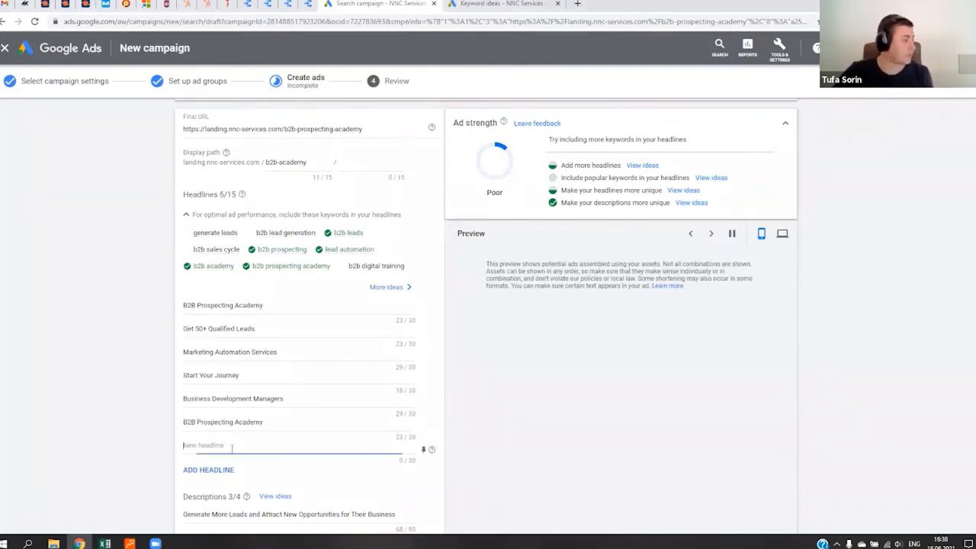
type("Effective Lead Generation")
- Add the headlines "Attract Business Opportunities" and "B2B Academy" to the ad, copying each from the Excel sheet
left_click(106, 544)
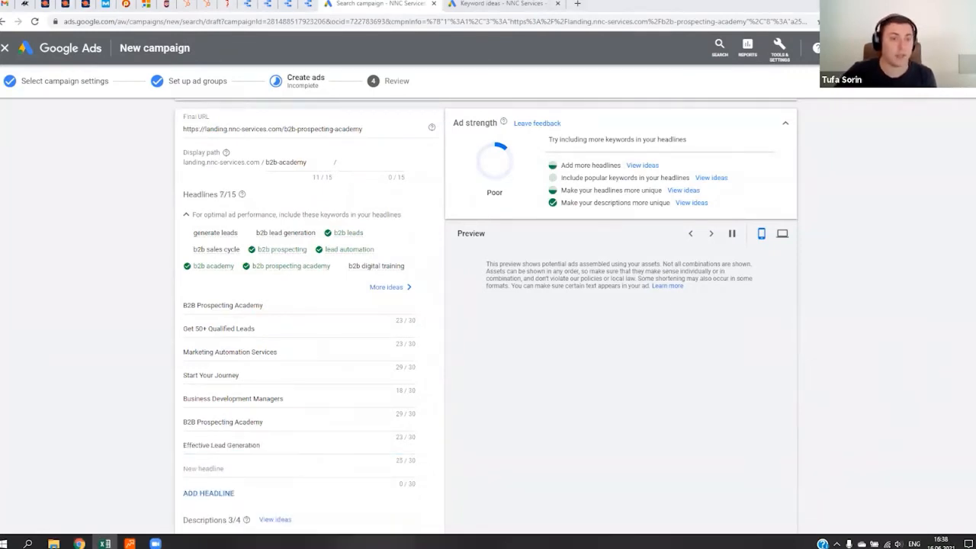
left_click(427, 470)
type("Attract Business Opportunities")
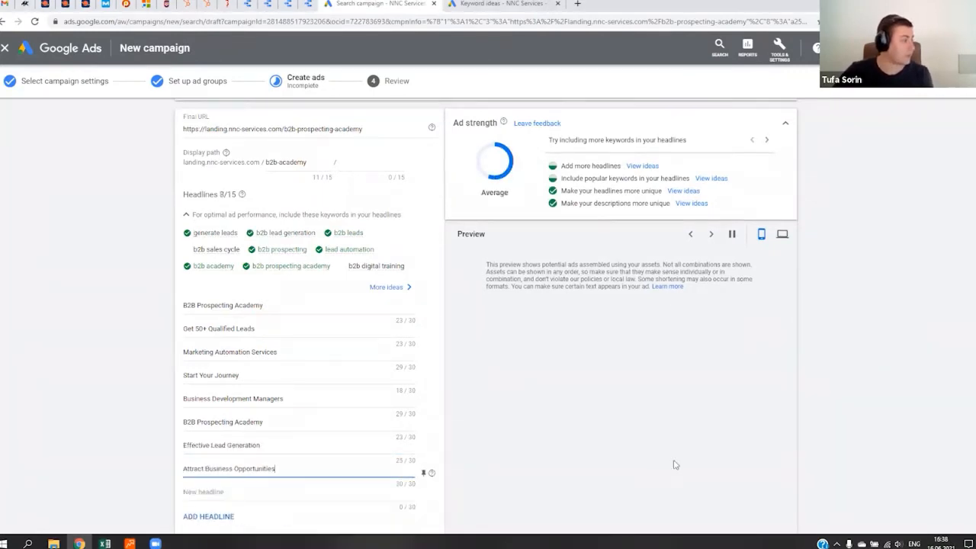
key("alt+Tab")
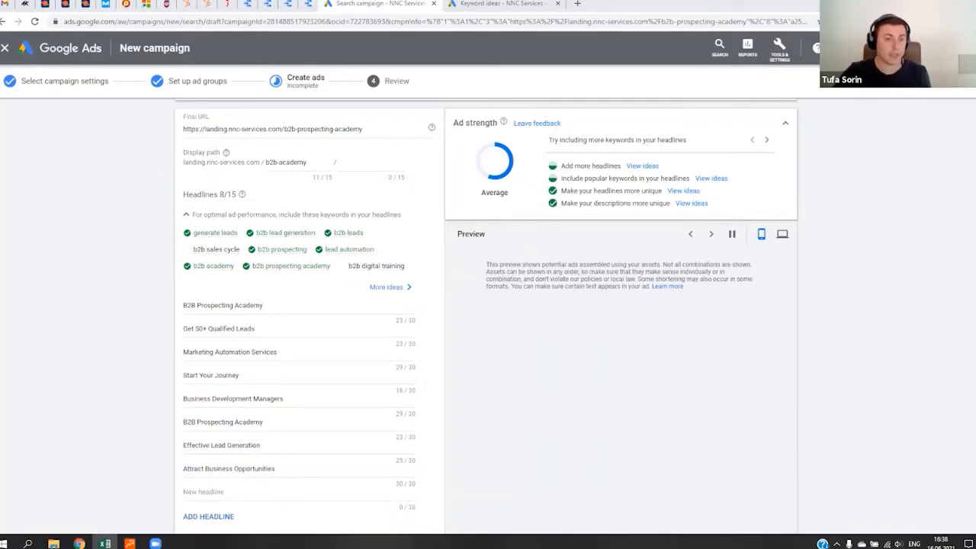
left_click(248, 493)
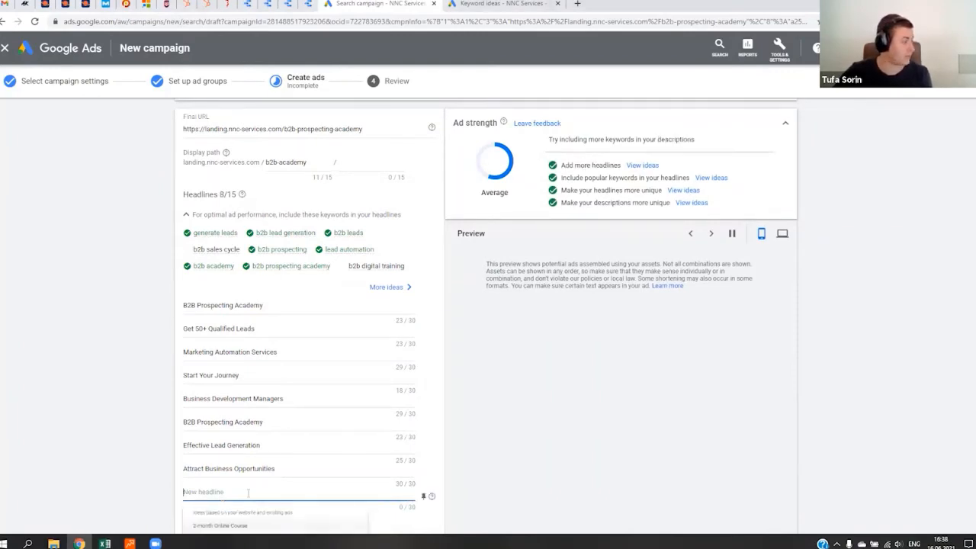
type("B2B Academy")
- Add the headlines "B2B Lead Generation Strategy" and "Improve Your Techniques" to the ad, copying each from the Excel sheet
key("alt+Tab")
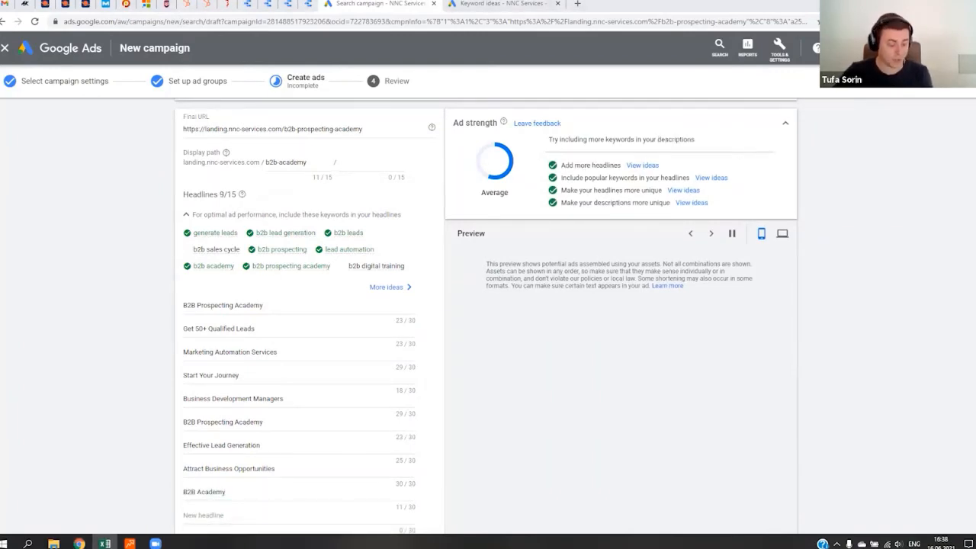
left_click(223, 515)
type("B2B Lead Generation Strategy")
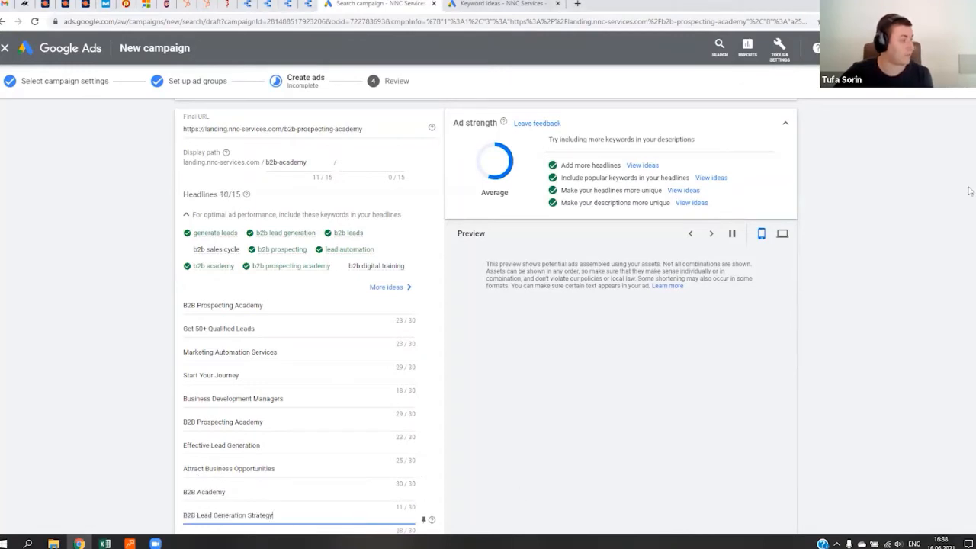
key("alt+Tab")
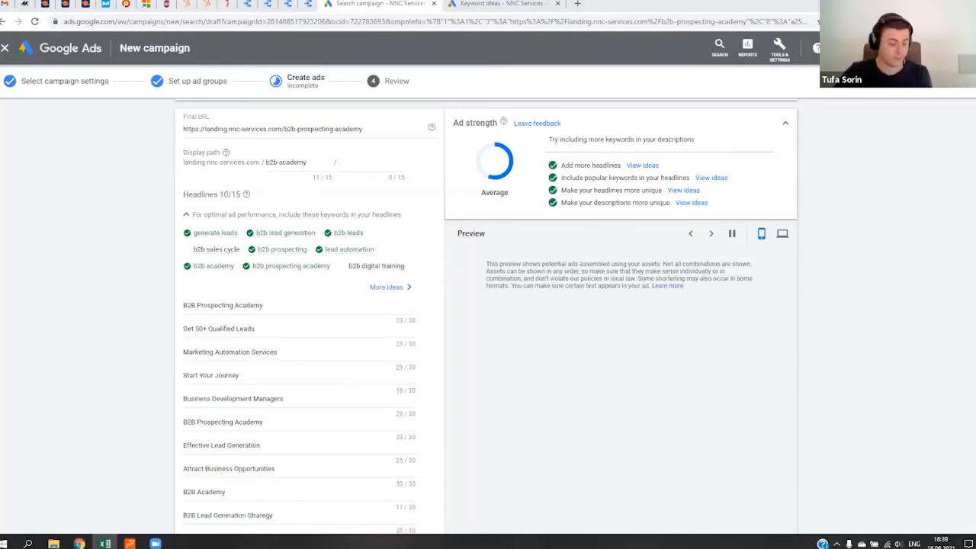
left_click(592, 432)
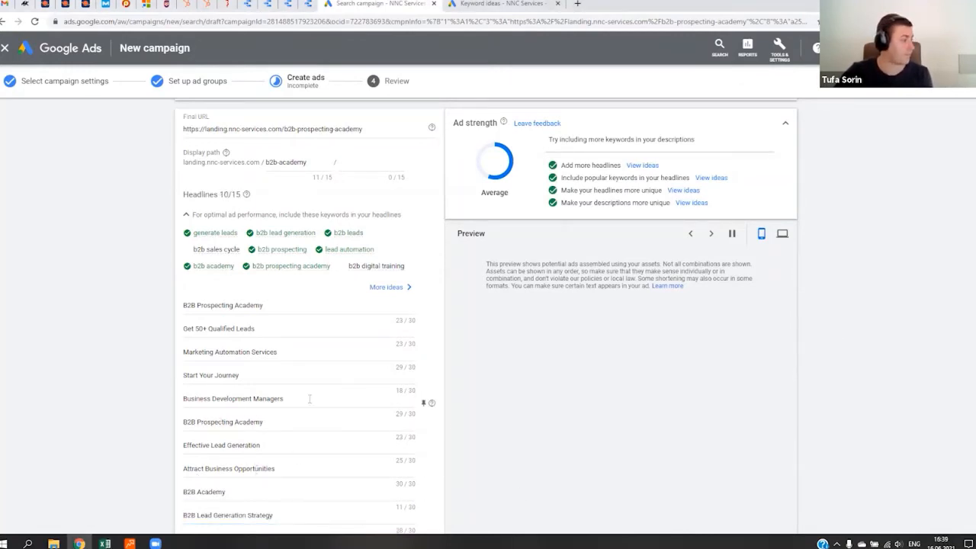
scroll(310, 398, "down", 3)
left_click(263, 329)
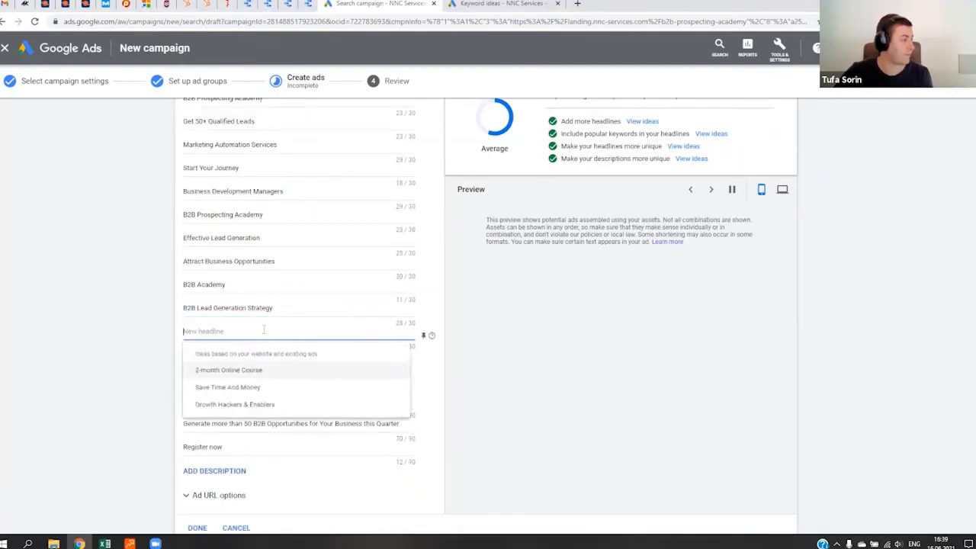
type("Improve Your Techniques")
left_click(613, 311)
- Show more headline ideas for the ad, and add the headline "Modern B2B Prospecting" from the Excel sheet
scroll(420, 373, "up", 5)
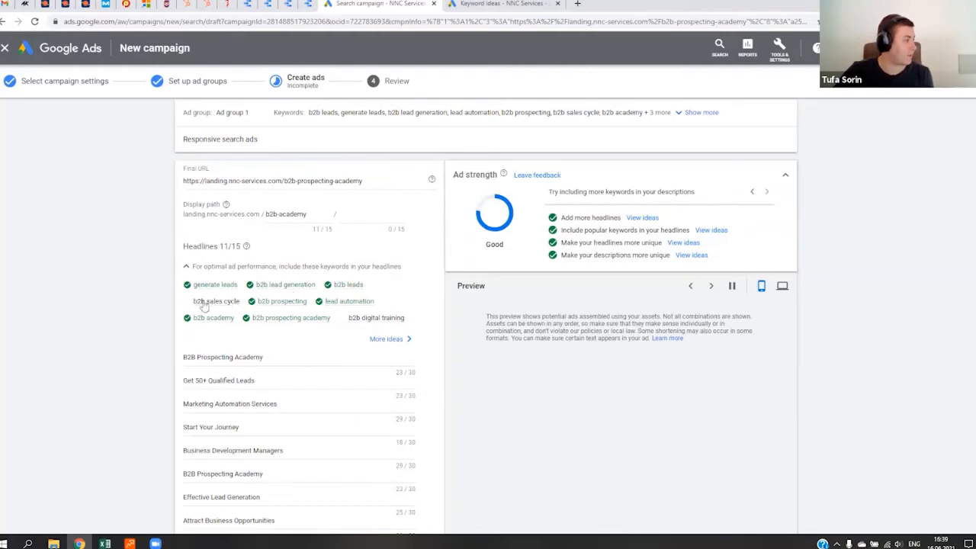
left_click(399, 338)
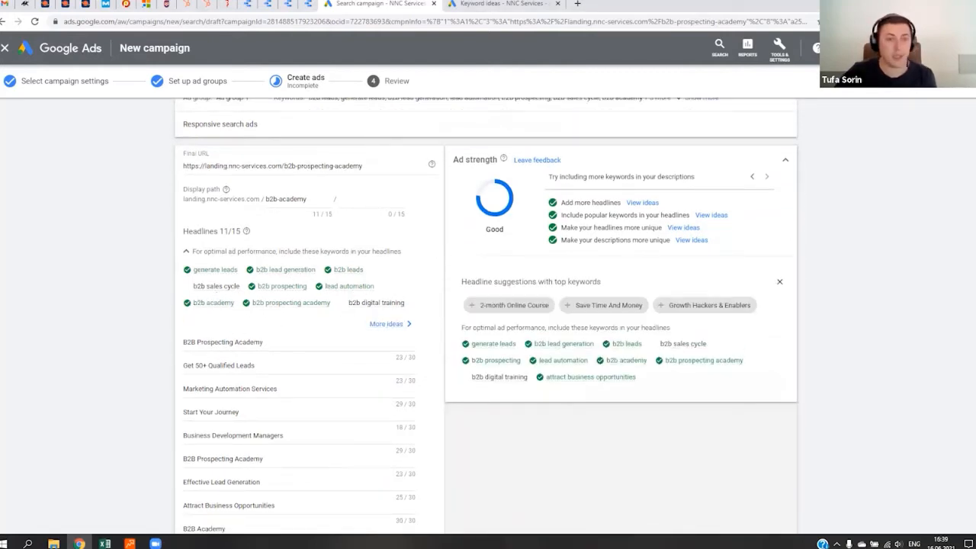
left_click(105, 544)
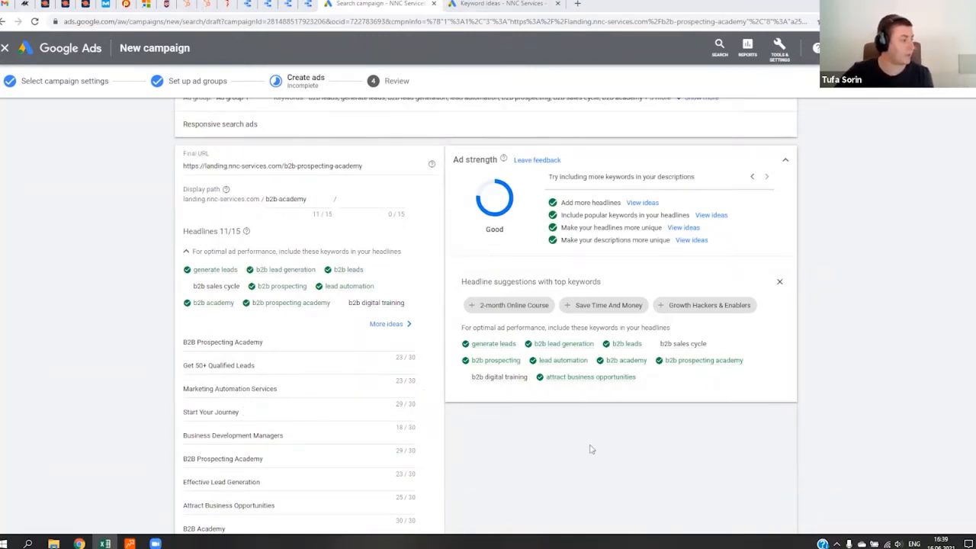
left_click(275, 383)
scroll(275, 383, "down", 4)
left_click(233, 288)
type("Modern B2B Prospecting")
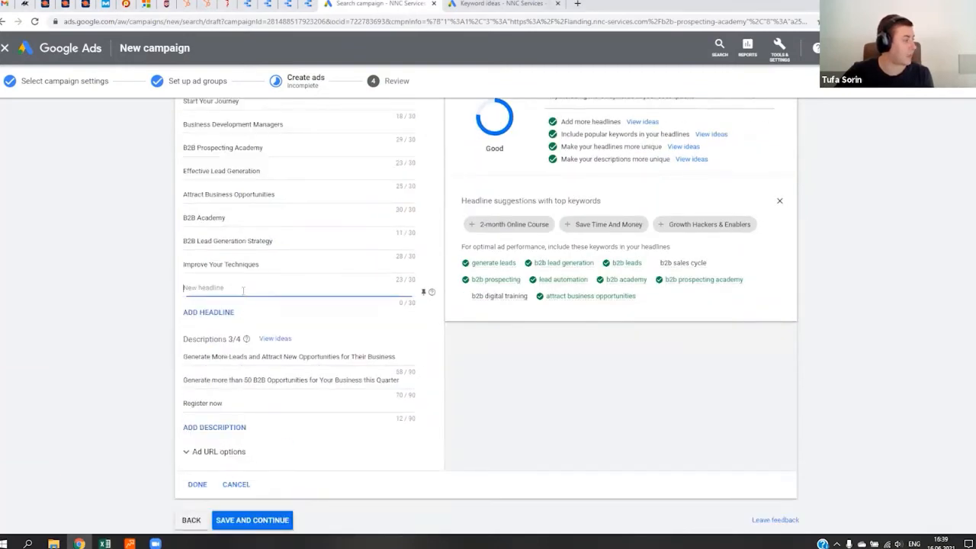
- Add the headlines "Lead Automation" and "Increase Your Sales" to the ad, copying each from the Excel sheet
key("alt+Tab")
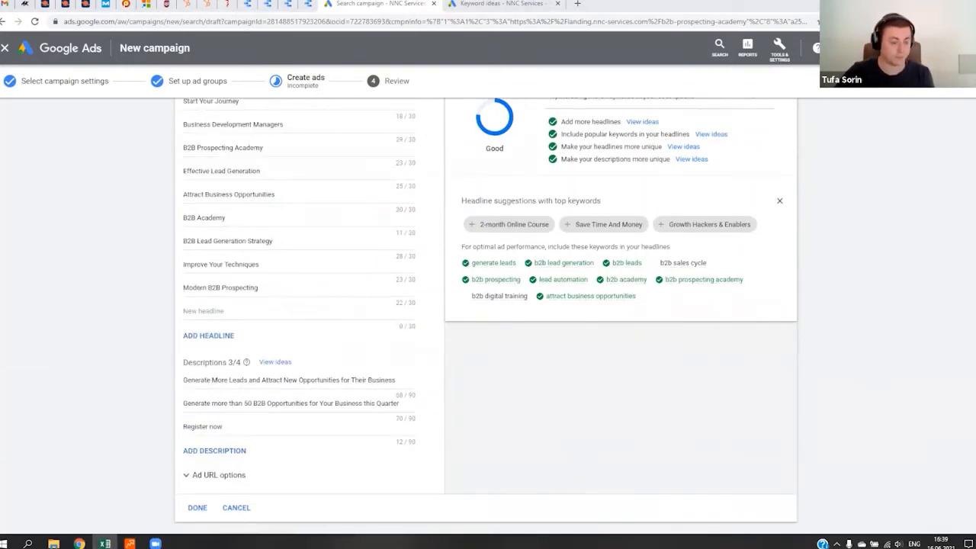
left_click(229, 311)
type("Lead Automation")
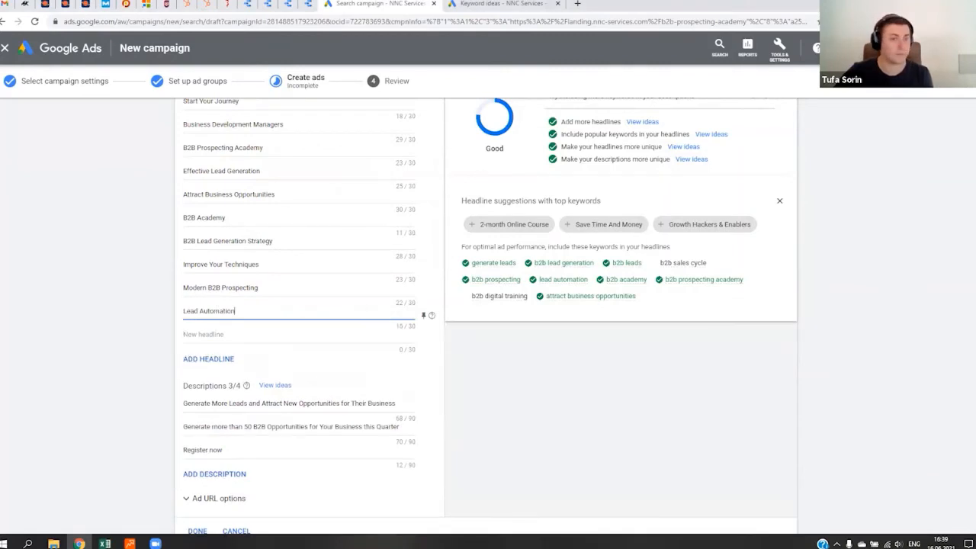
key("alt+Tab")
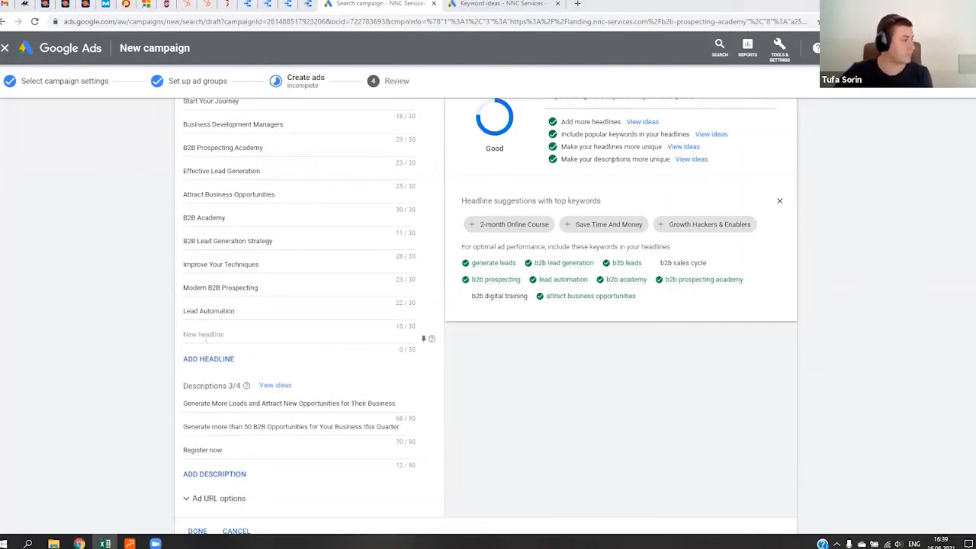
left_click(423, 338)
type("Increase Your Sales")
- Try to paste copied text into the "Register now" description, and undo the paste
scroll(335, 320, "up", 4)
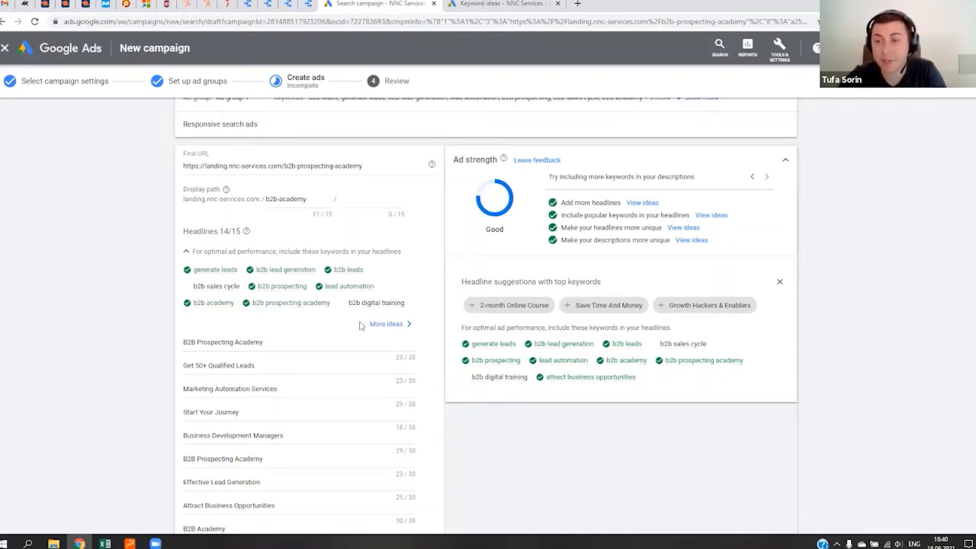
scroll(360, 326, "down", 5)
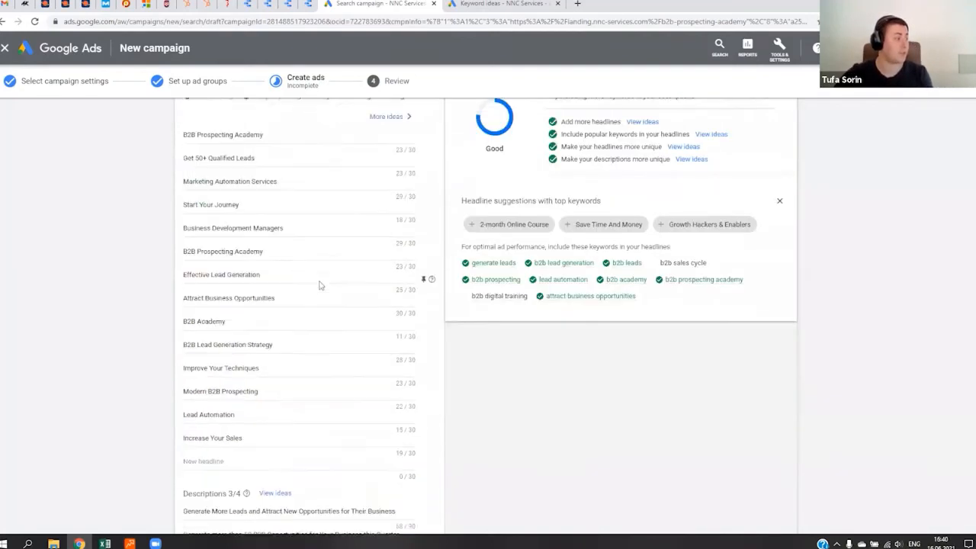
scroll(273, 311, "up", 3)
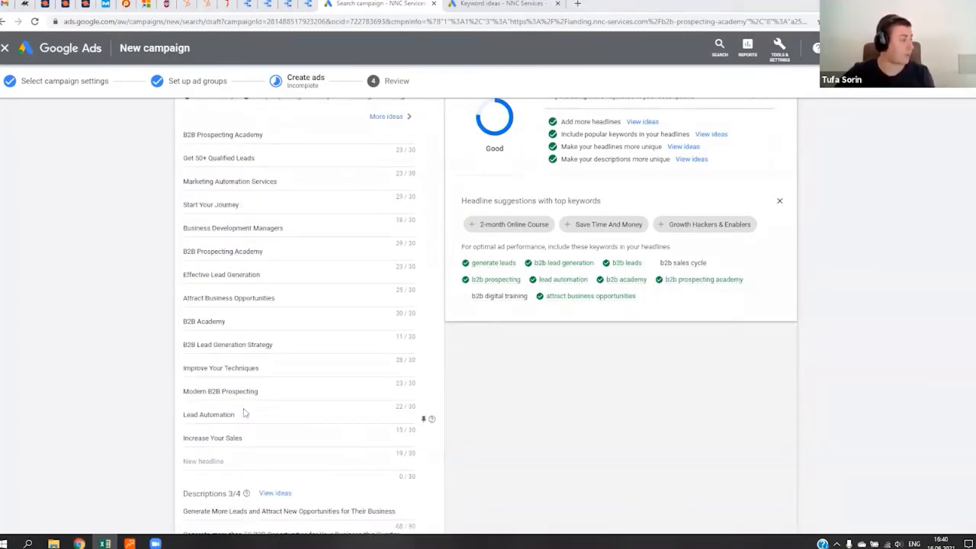
scroll(280, 412, "down", 4)
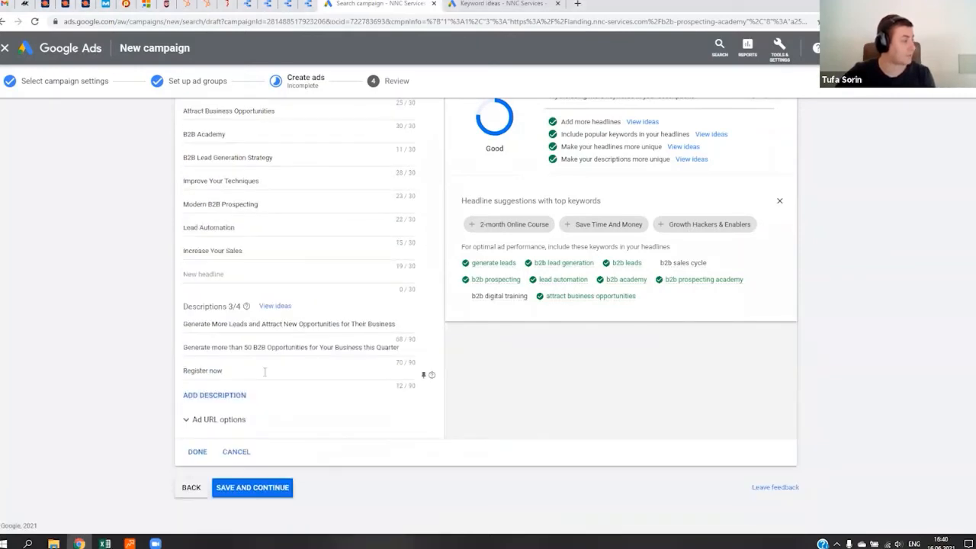
left_click(265, 371)
key("ctrl+v")
key("ctrl+z")
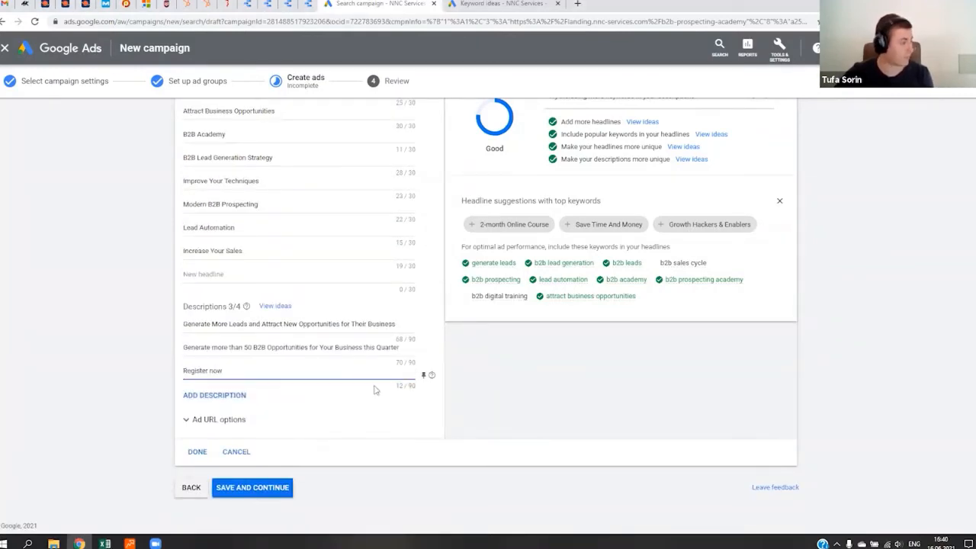
- Add the fourth description "Learn how to create your own B2B prospecting method that will boost sales." from the Excel sheet, and dismiss the Skype notification
key("alt+Tab")
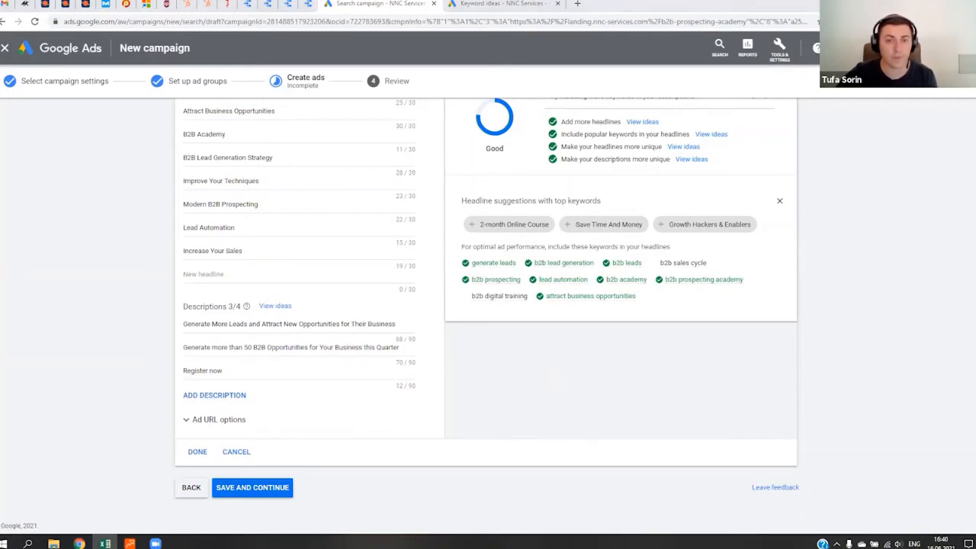
left_click(239, 364)
left_click(251, 373)
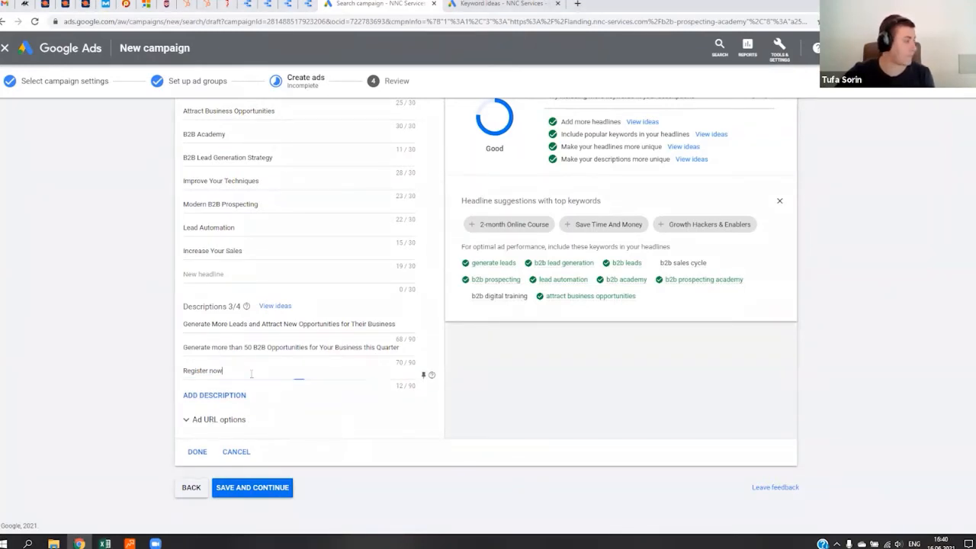
left_click(204, 395)
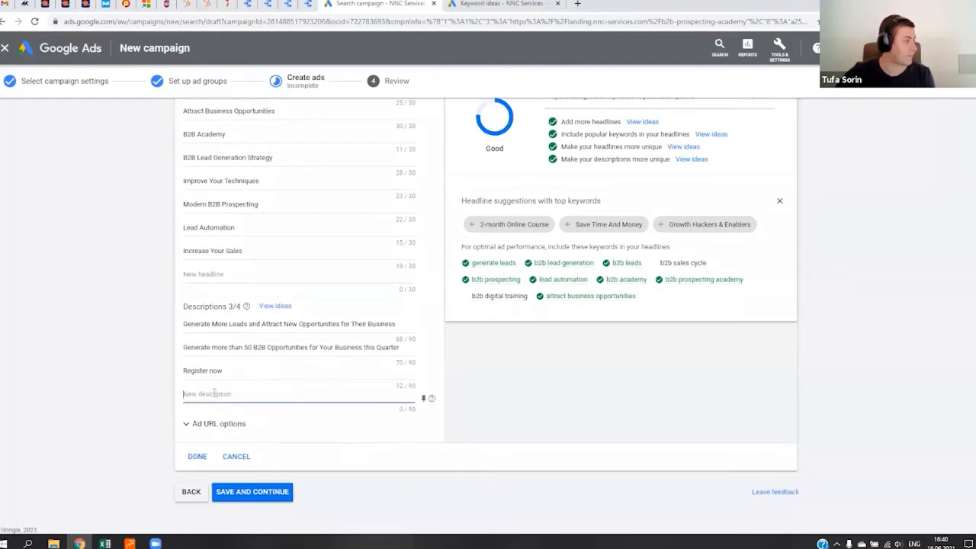
type("Learn how to create your own B2B prospecting method that will boost sales")
left_click(647, 478)
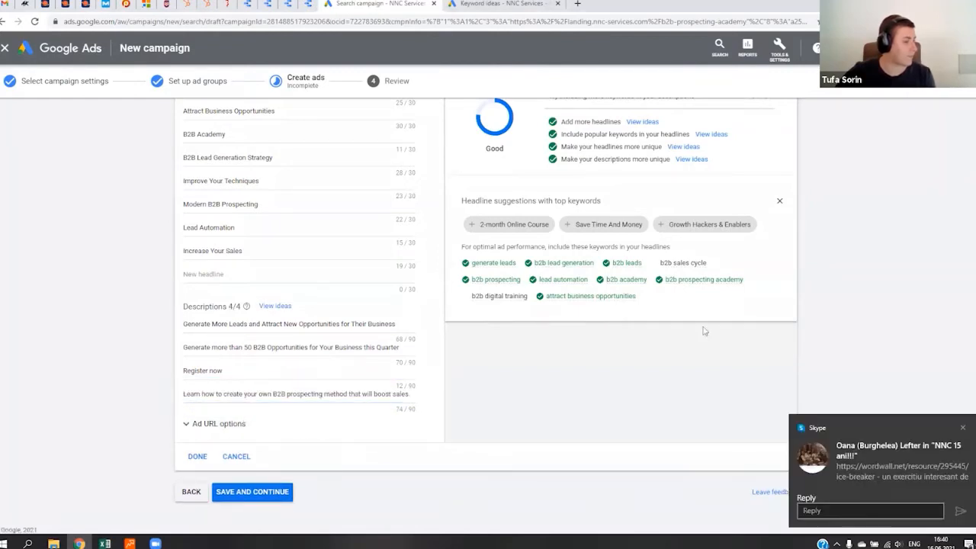
left_click(962, 428)
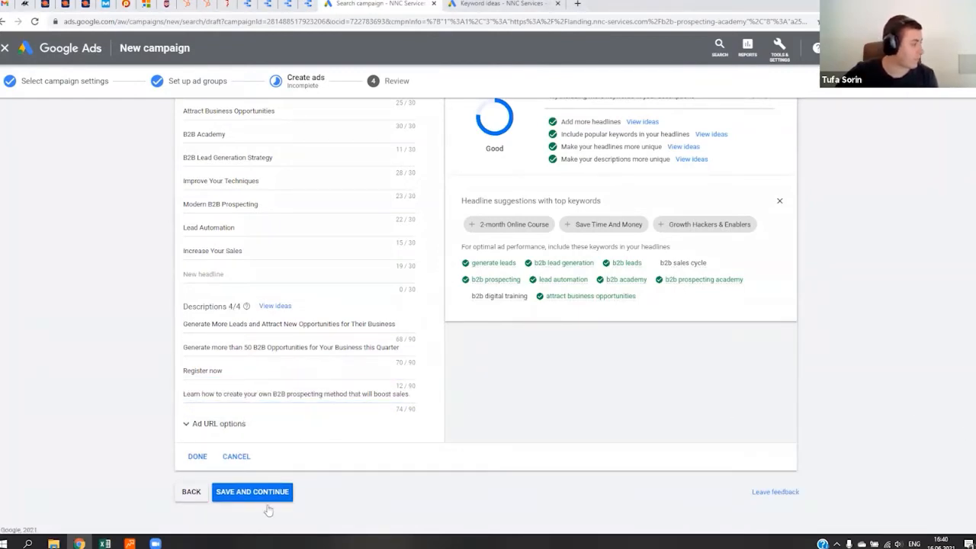
- Try to finish the responsive search ad and continue to the review, choosing to fix the ad's errors
left_click(194, 455)
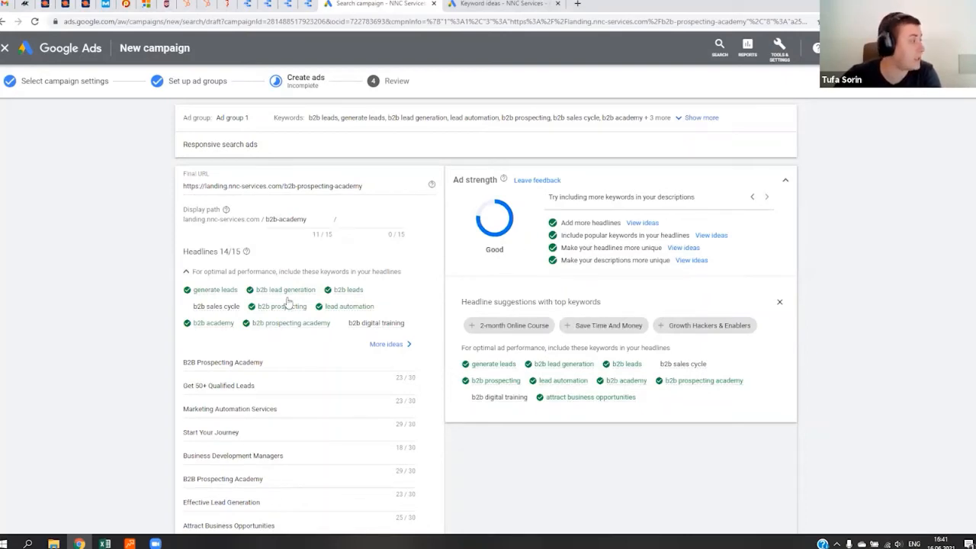
scroll(289, 304, "down", 3)
scroll(243, 452, "down", 2)
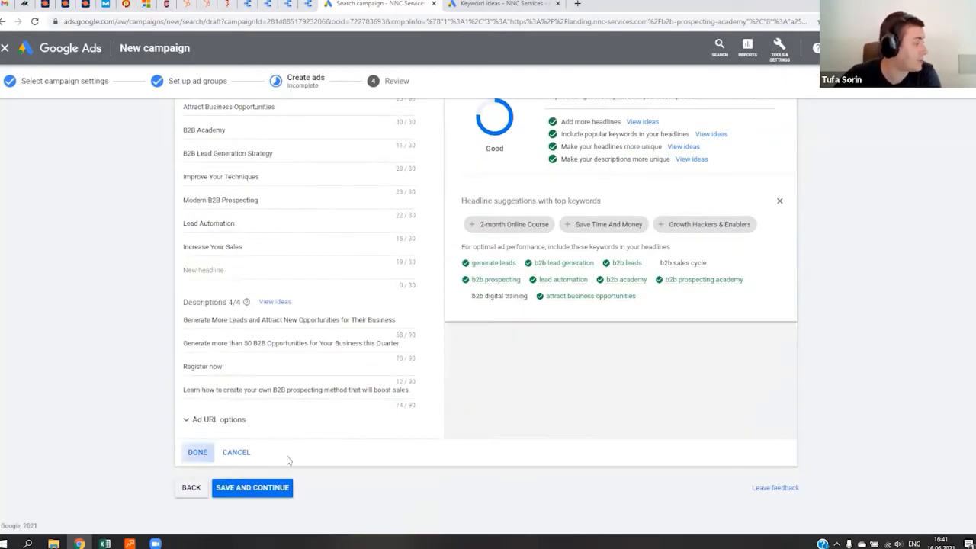
left_click(199, 457)
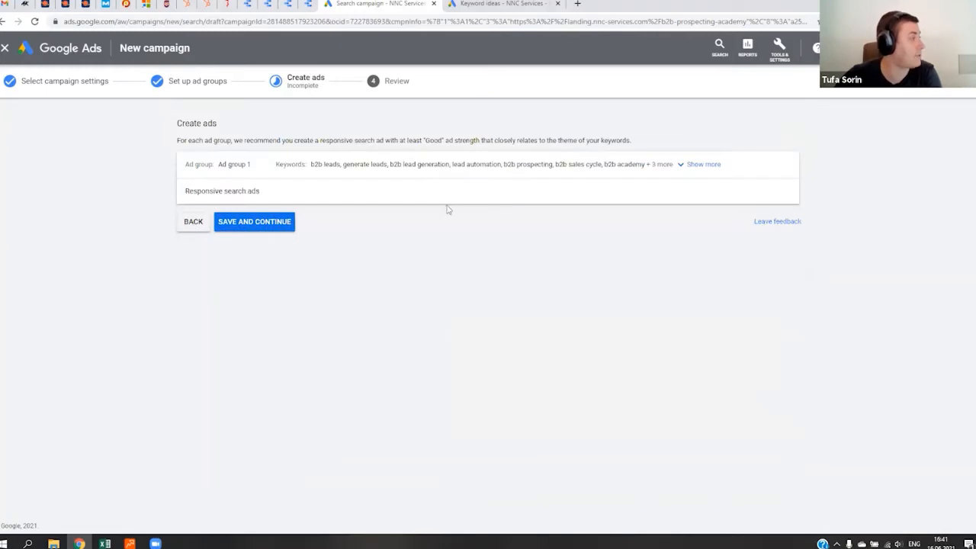
left_click(279, 225)
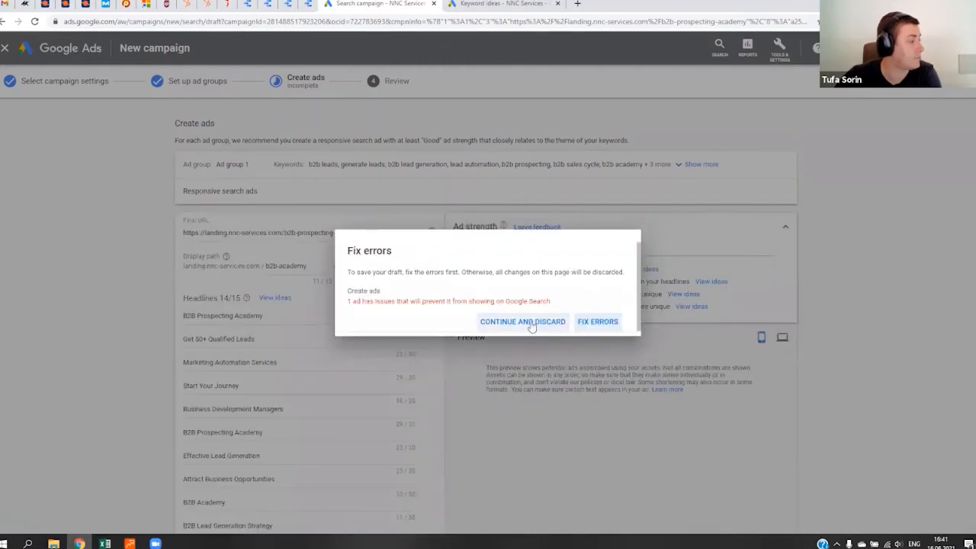
left_click(600, 324)
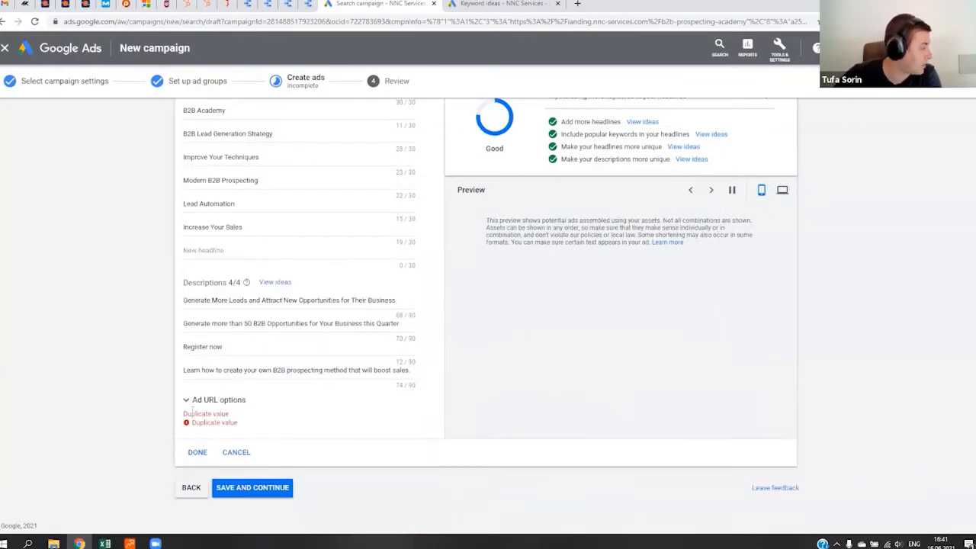
- Examine the ad's headlines, descriptions and URL options for the source of the duplicate value error
scroll(267, 336, "up", 2)
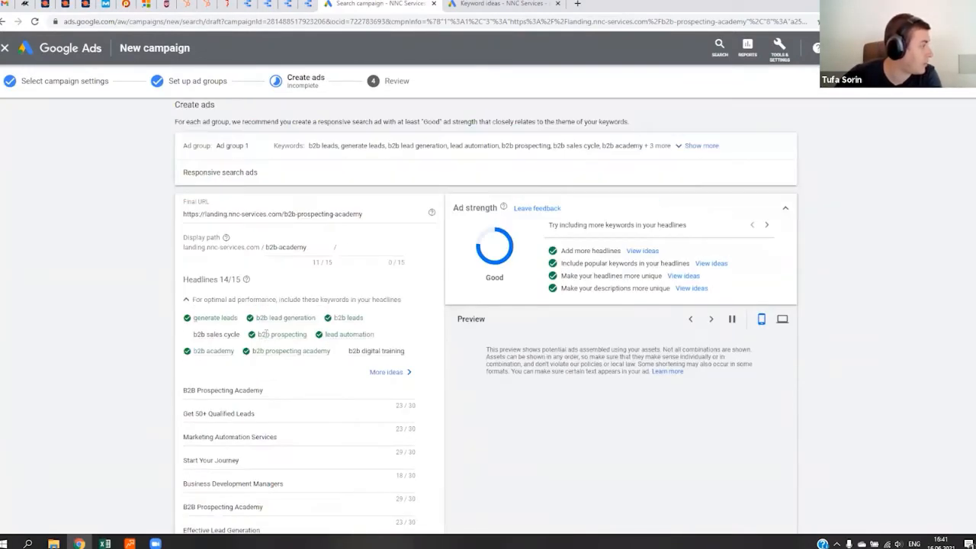
scroll(351, 305, "down", 3)
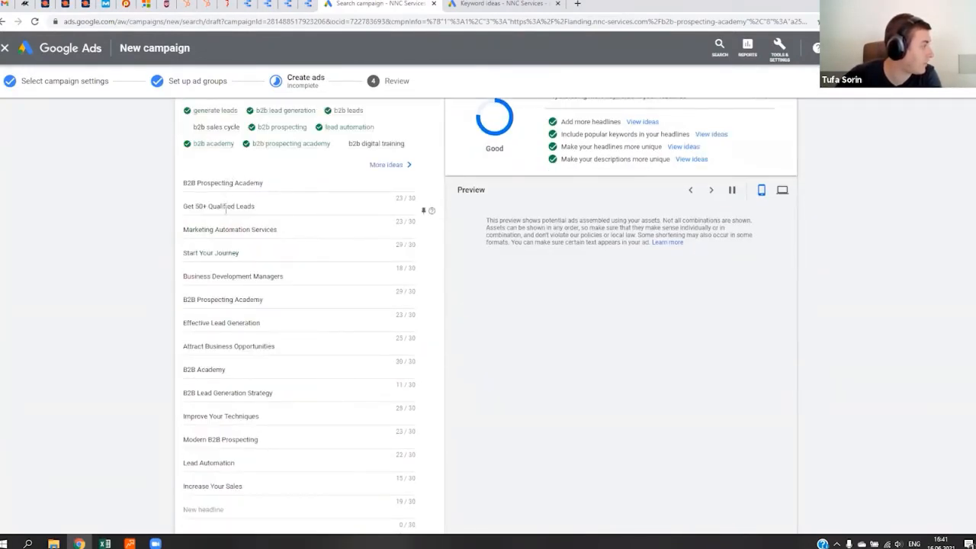
scroll(221, 309, "down", 2)
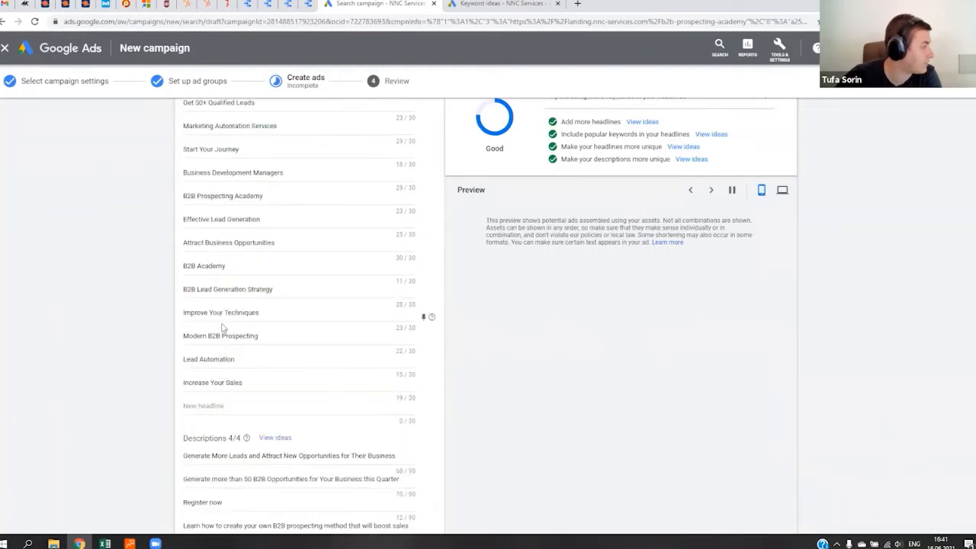
scroll(221, 325, "up", 1)
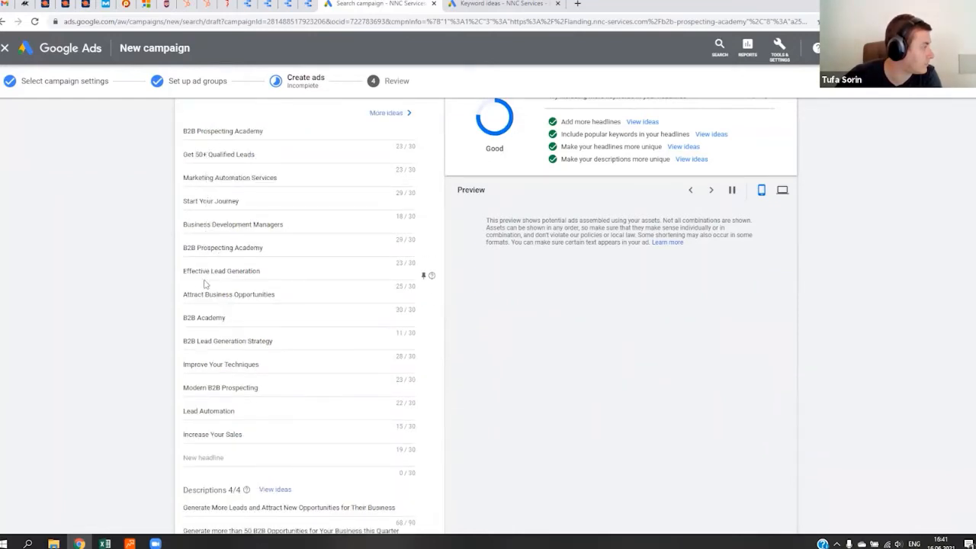
scroll(205, 282, "down", 2)
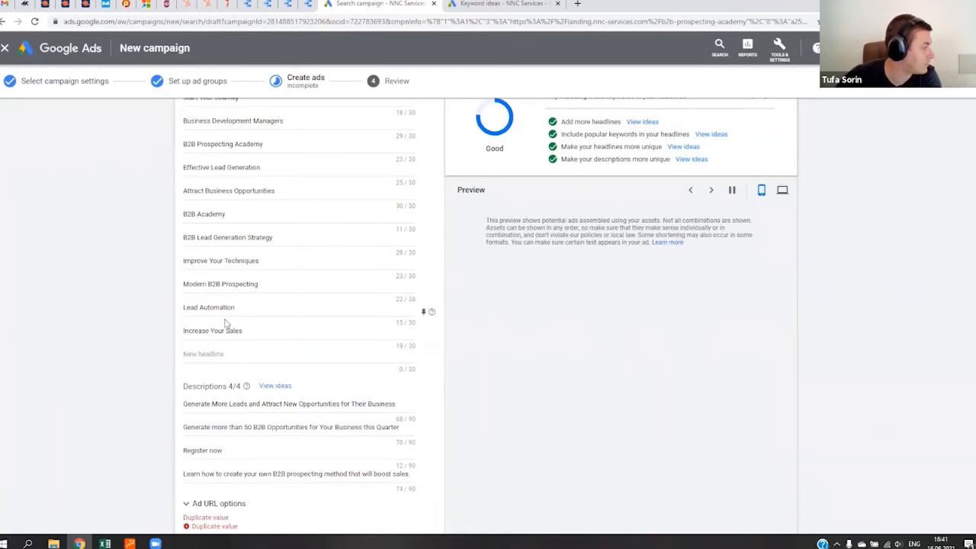
scroll(226, 332, "down", 2)
scroll(226, 343, "up", 9)
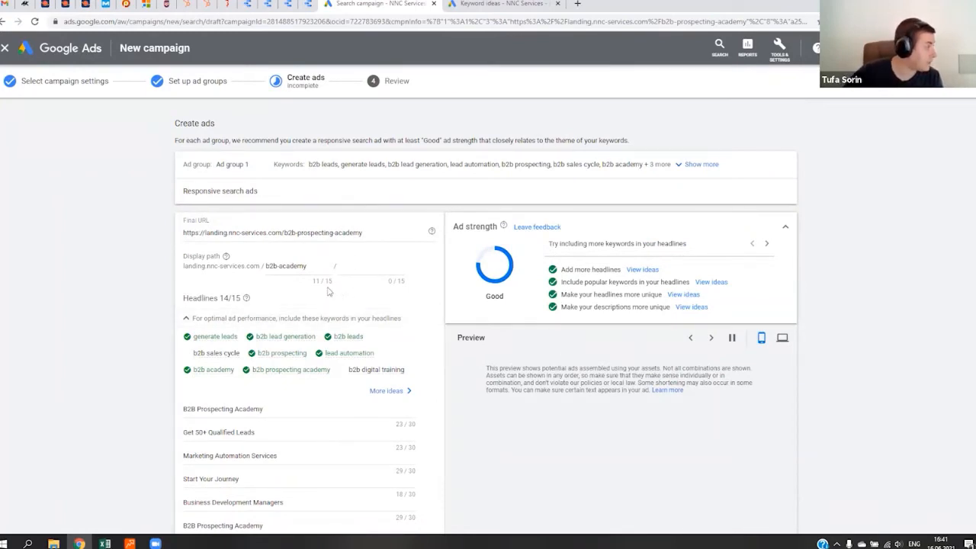
scroll(328, 290, "down", 9)
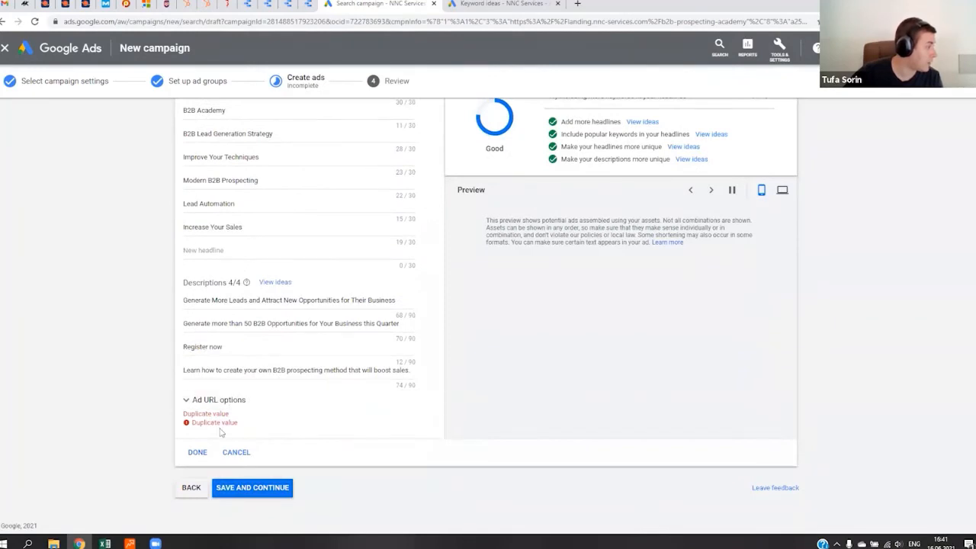
left_click(396, 398)
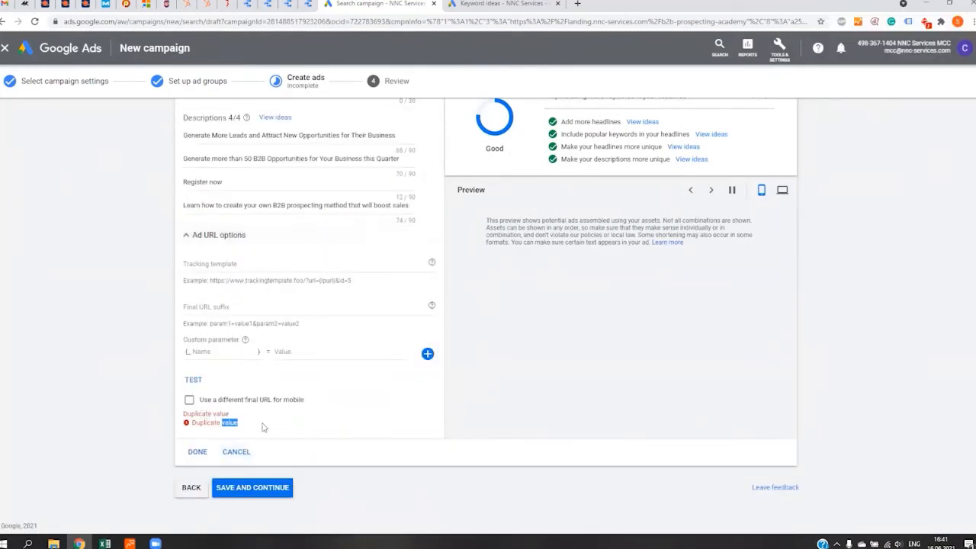
scroll(243, 393, "up", 7)
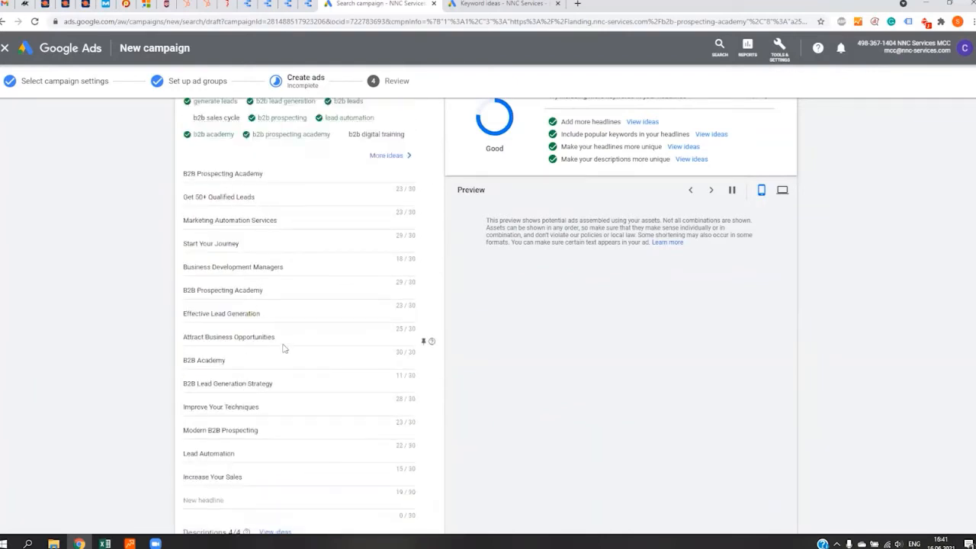
- Find "b2b pros" on the page, and remove the second "B2B Prospecting Academy" headline
key("ctrl+f")
type("b2g")
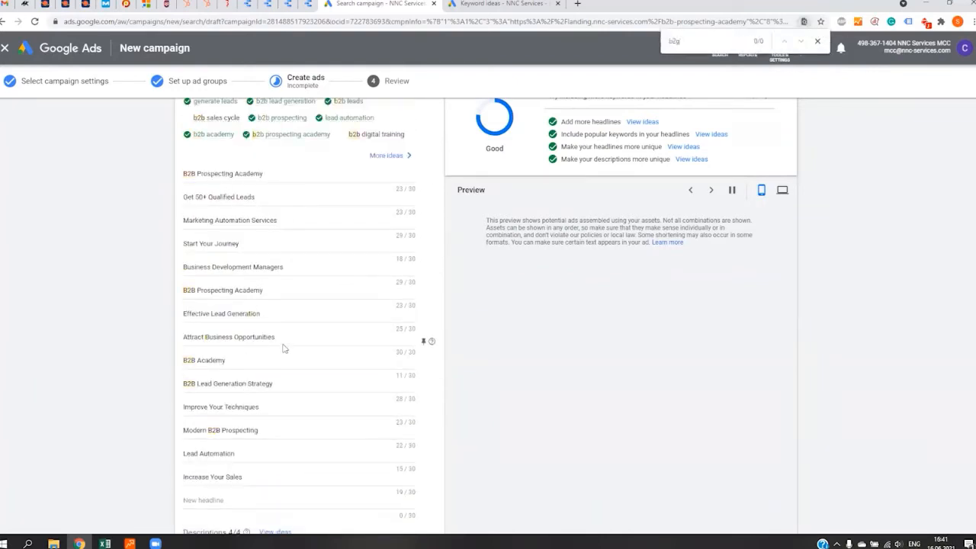
key("BackSpace")
type("b pros")
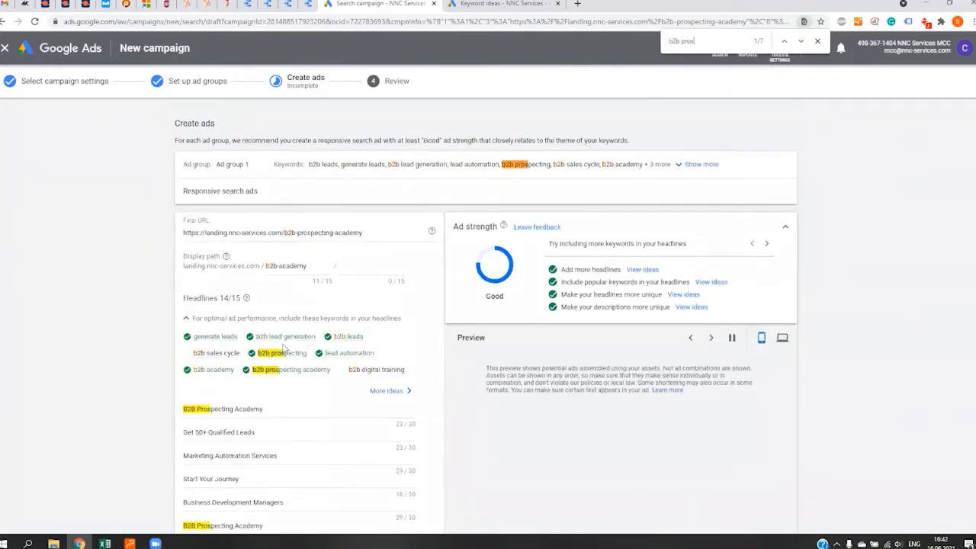
scroll(278, 374, "down", 2)
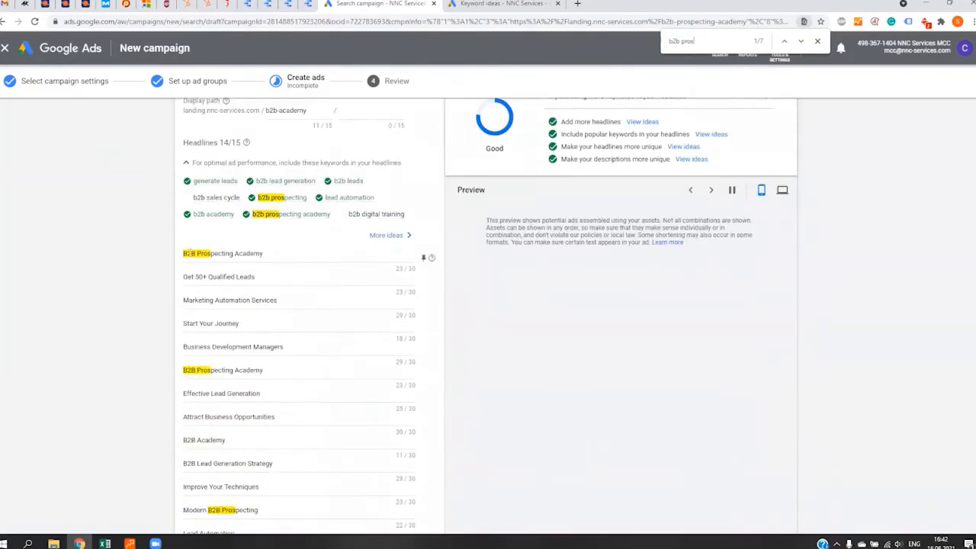
left_click_drag(283, 370, 131, 371)
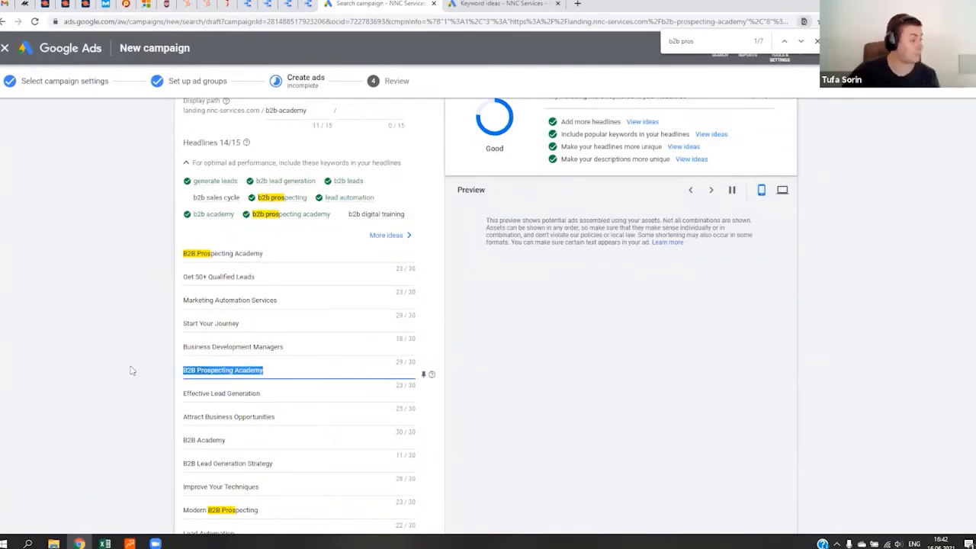
key("BackSpace")
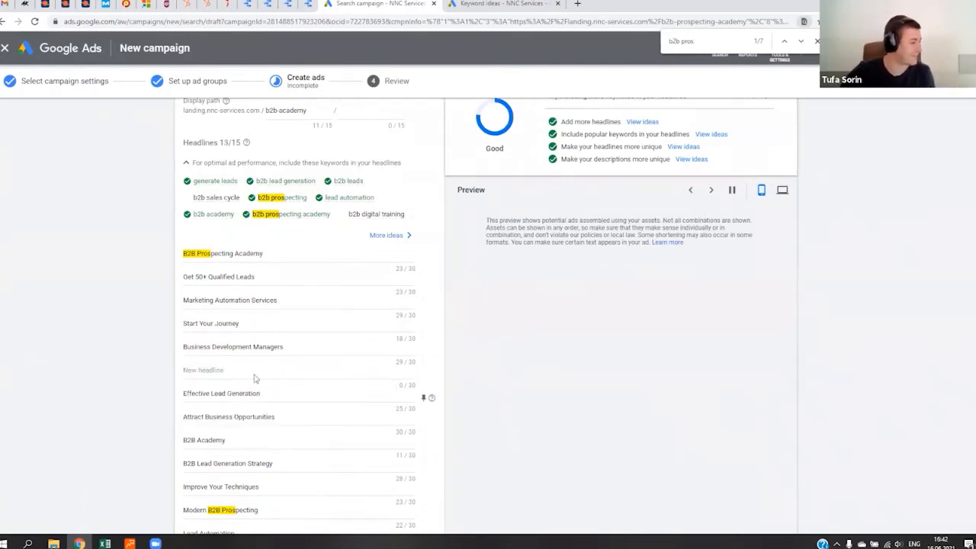
- Finish editing the responsive search ad, and save it to continue to the campaign review
scroll(244, 374, "down", 4)
scroll(245, 389, "down", 3)
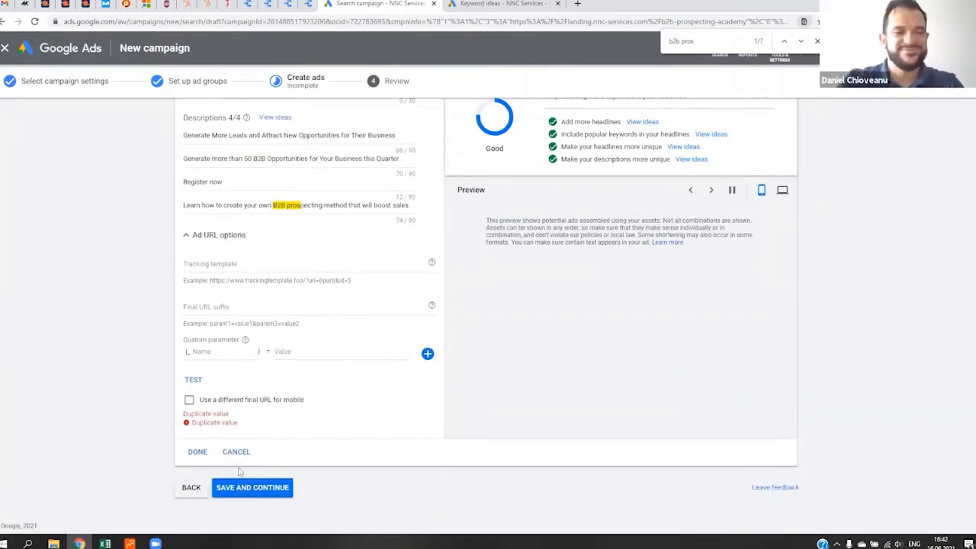
left_click(197, 452)
left_click(271, 221)
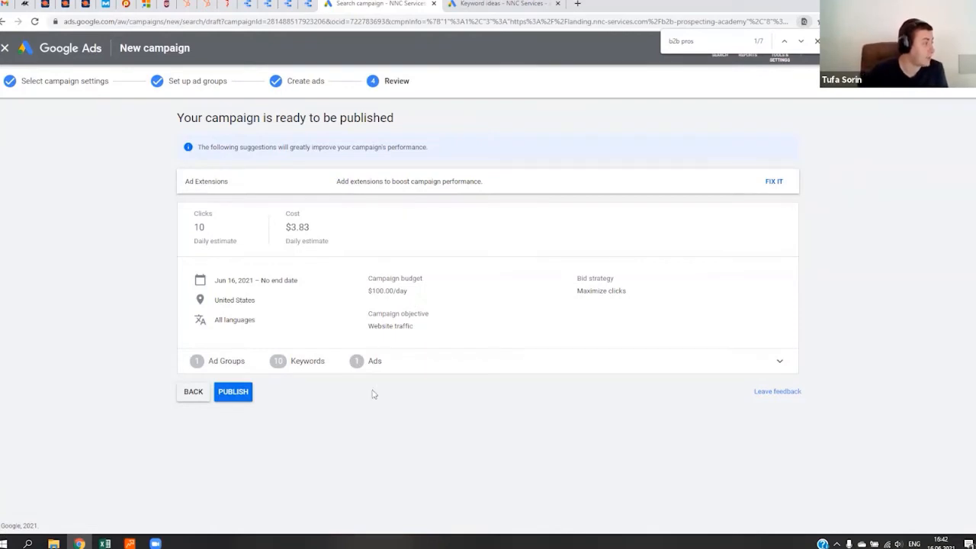
- Publish the campaign, and set its status to Paused
left_click(241, 392)
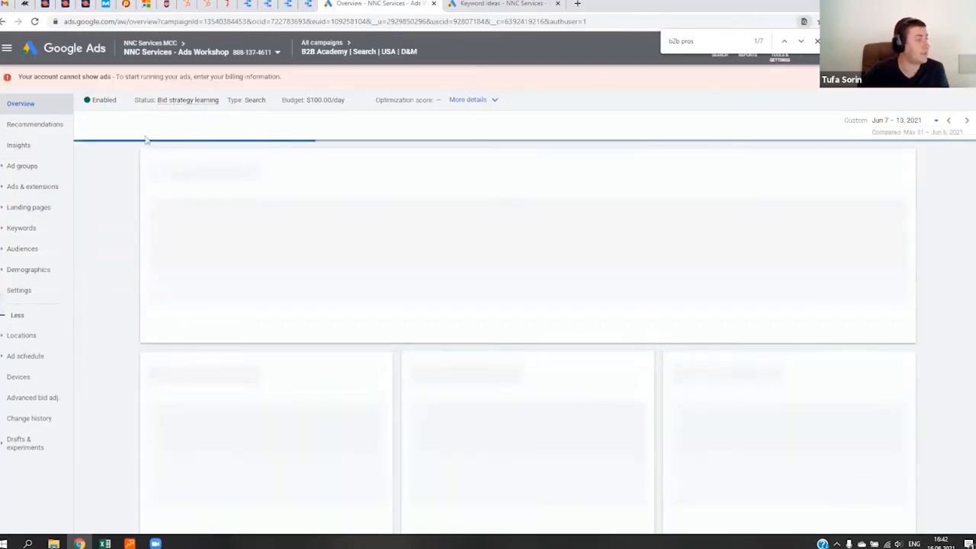
left_click(99, 101)
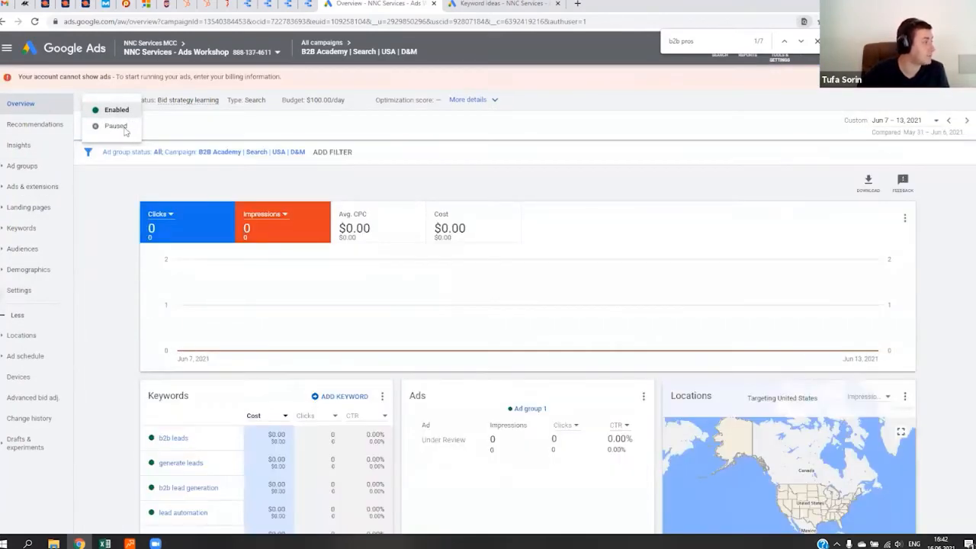
left_click(109, 128)
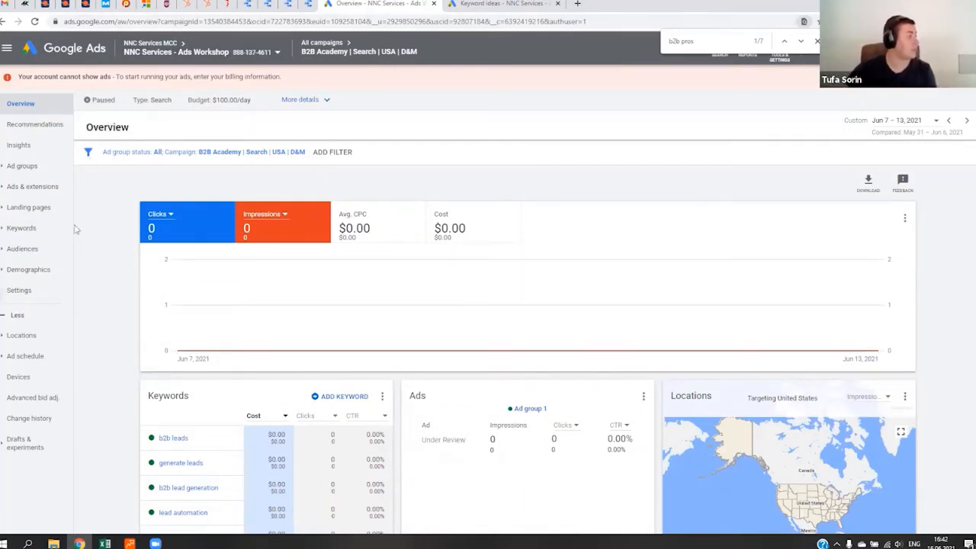
- Show campaigns of all statuses in the campaign list, and open the overview of "B2B Academy | Search | USA | D&M"
left_click(29, 189)
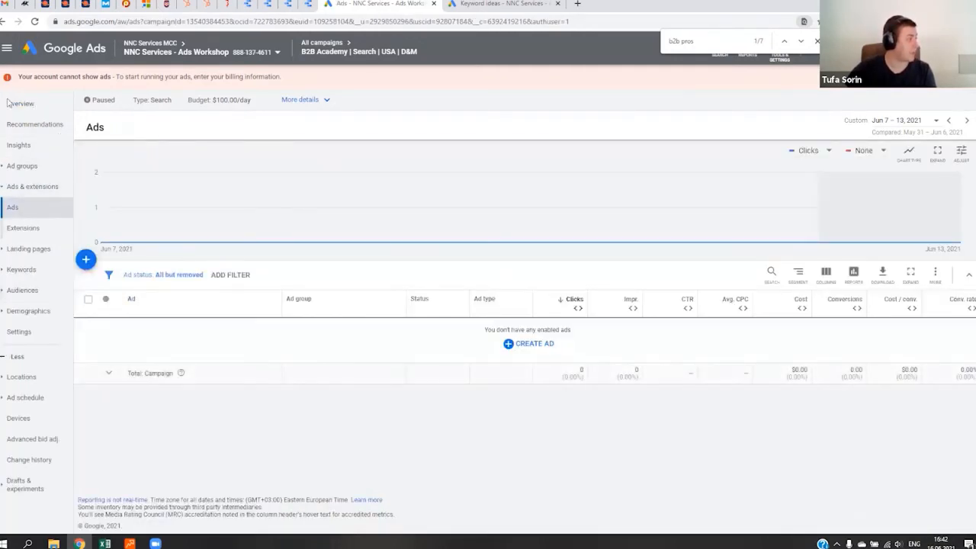
left_click(16, 291)
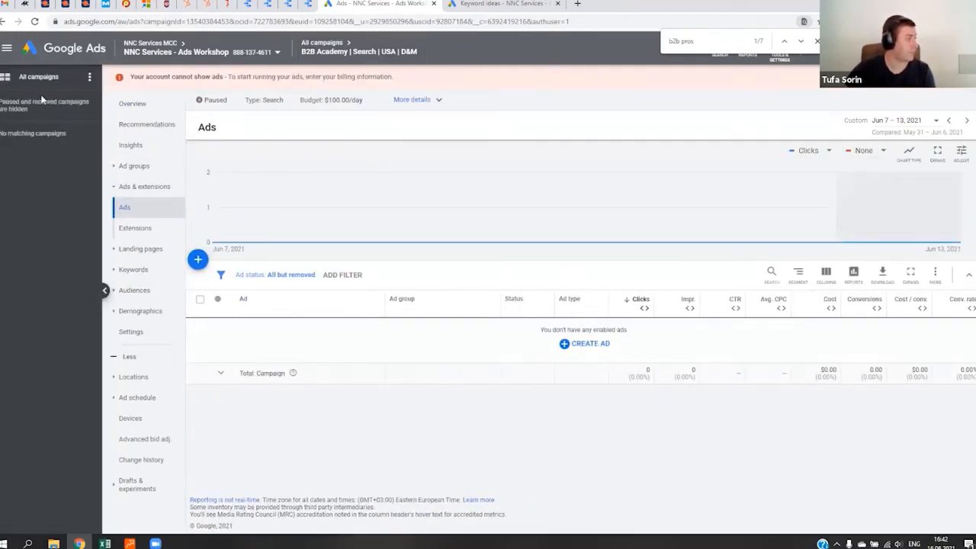
left_click(38, 83)
left_click(89, 78)
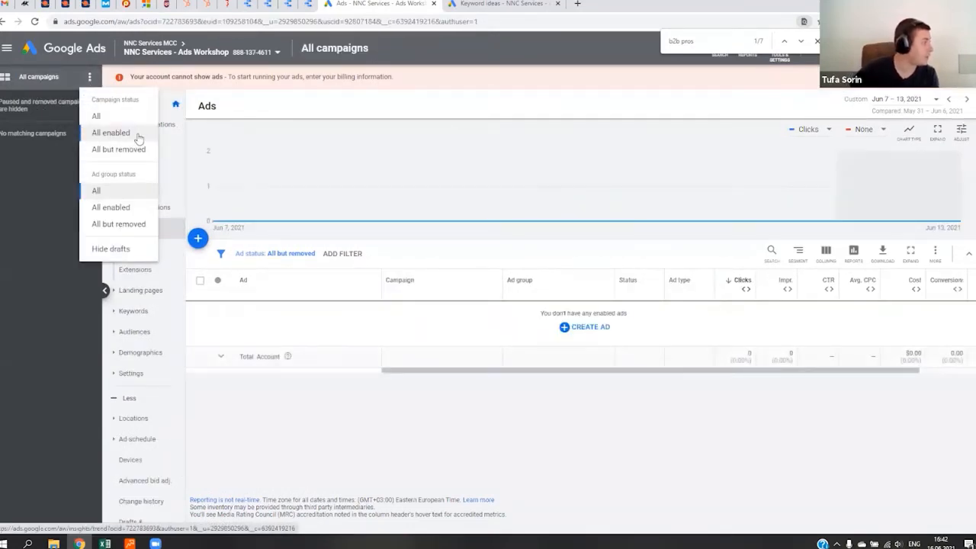
left_click(136, 135)
left_click(90, 79)
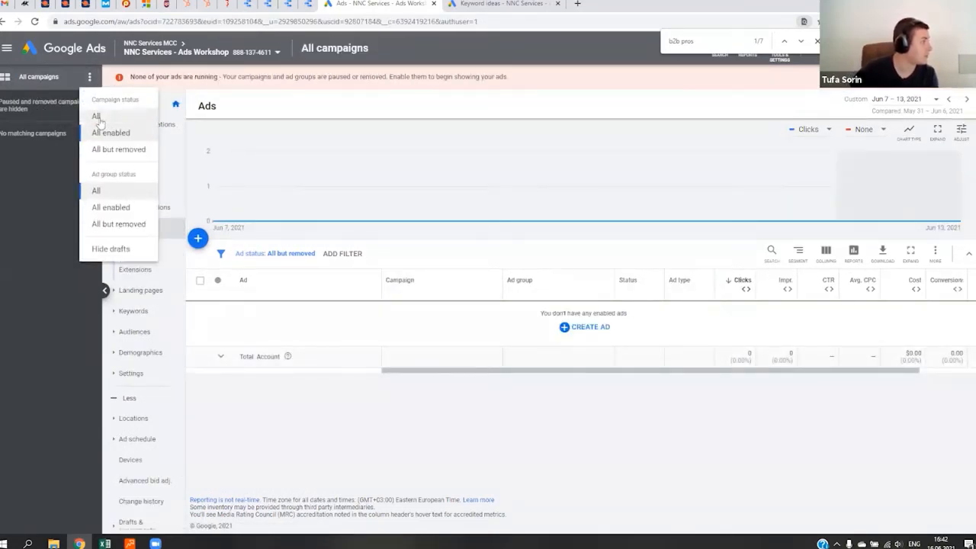
left_click(103, 120)
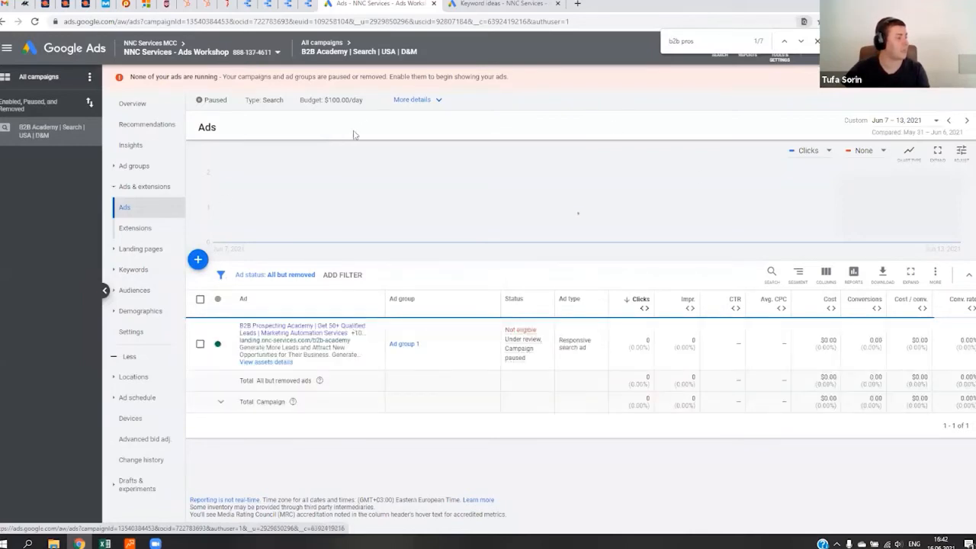
left_click(135, 103)
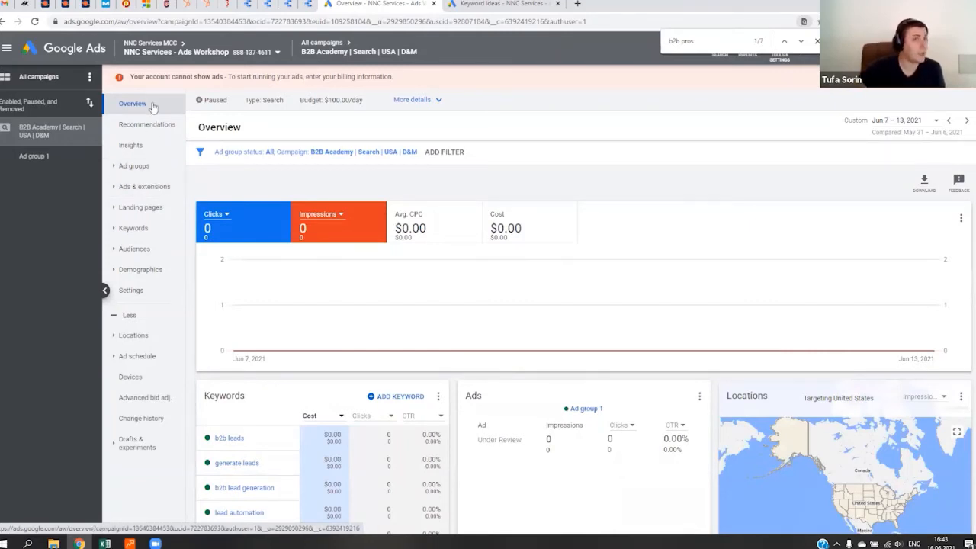
- Examine the campaign's search keywords and their match types, especially "b2b leads" and "generate leads"
left_click(152, 228)
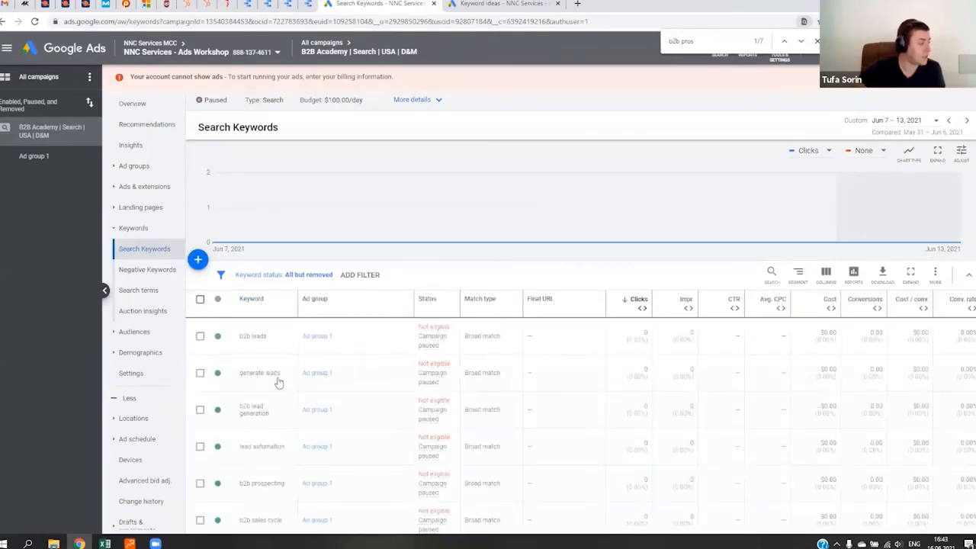
scroll(259, 373, "down", 3)
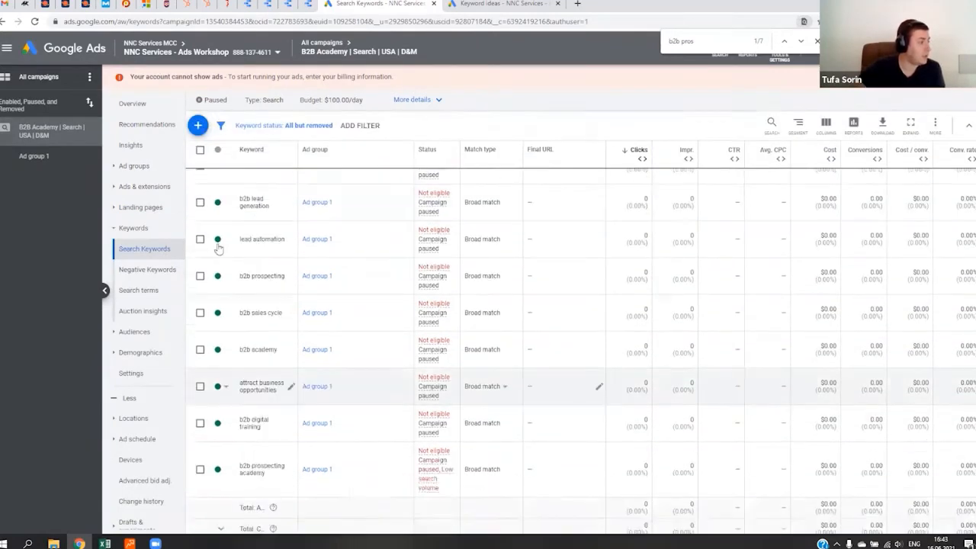
scroll(229, 240, "up", 3)
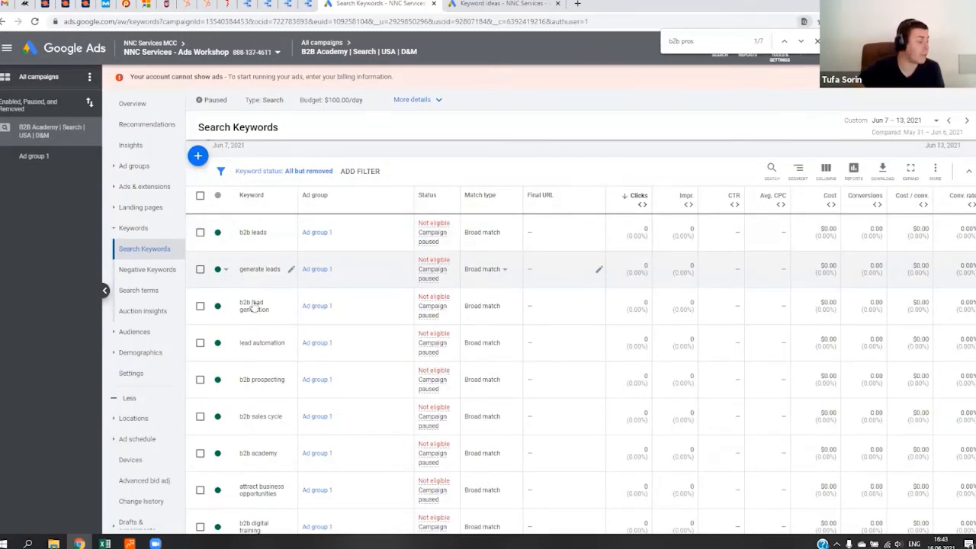
triple_click(252, 235)
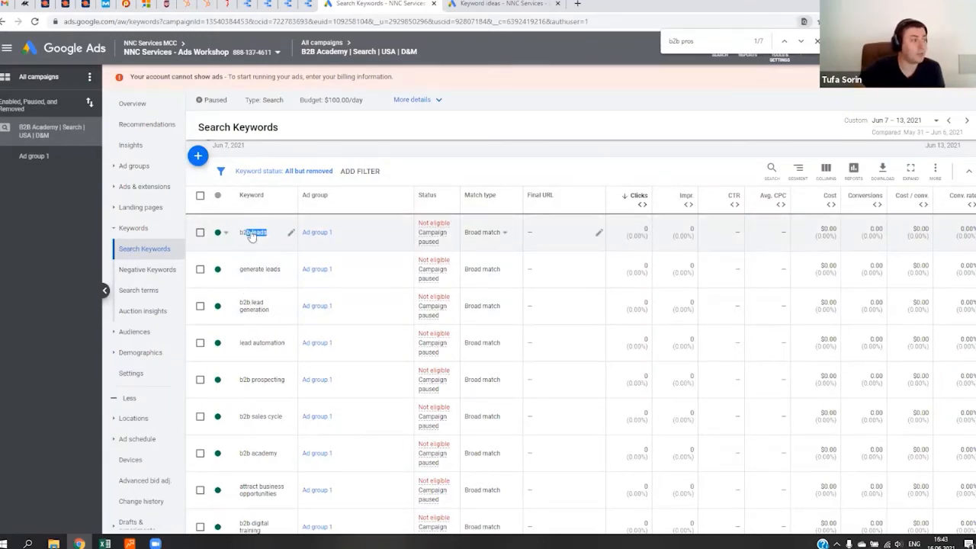
left_click_drag(248, 236, 241, 237)
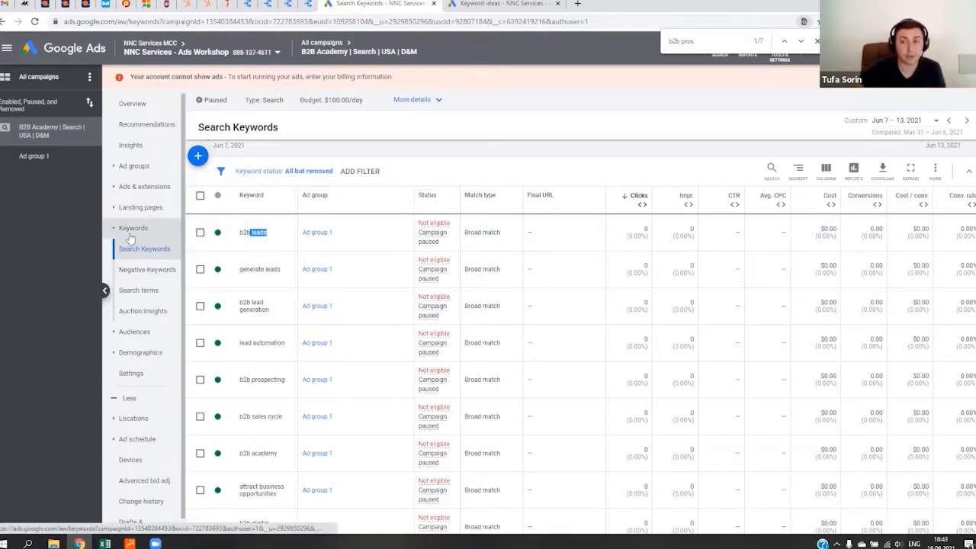
scroll(270, 284, "down", 3)
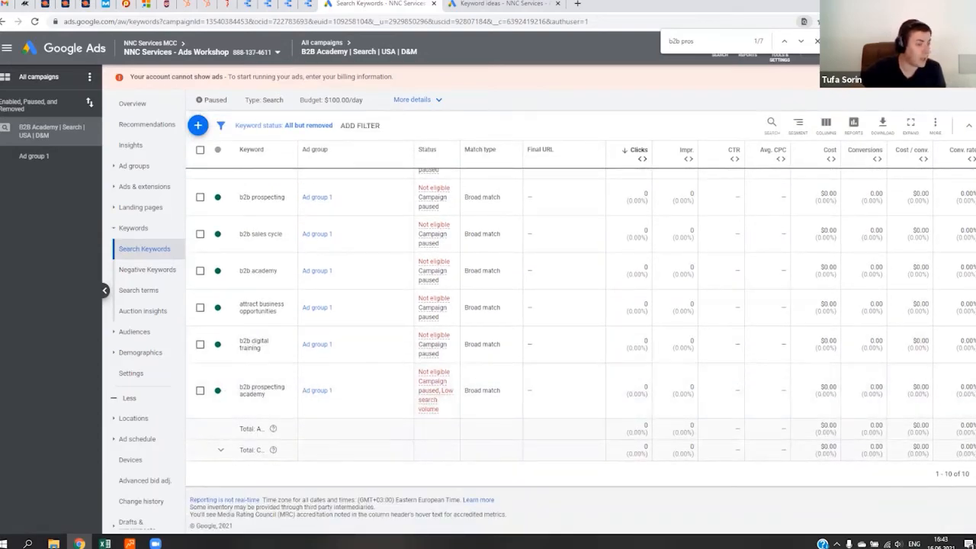
scroll(388, 359, "up", 6)
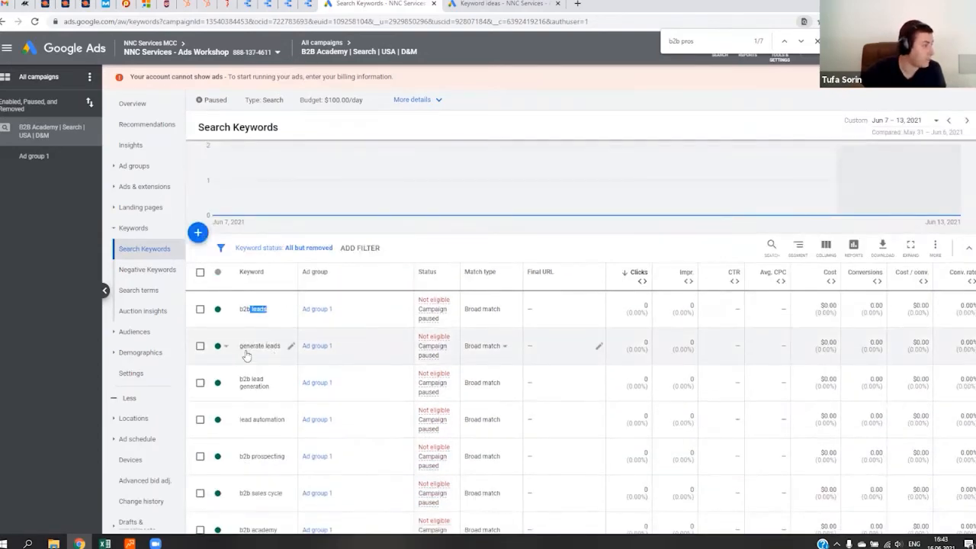
left_click(240, 348)
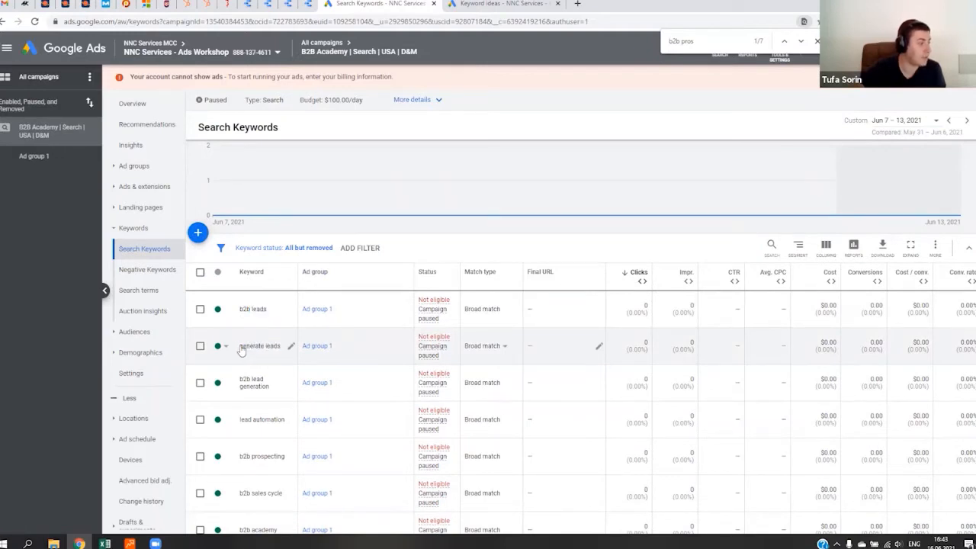
triple_click(241, 349)
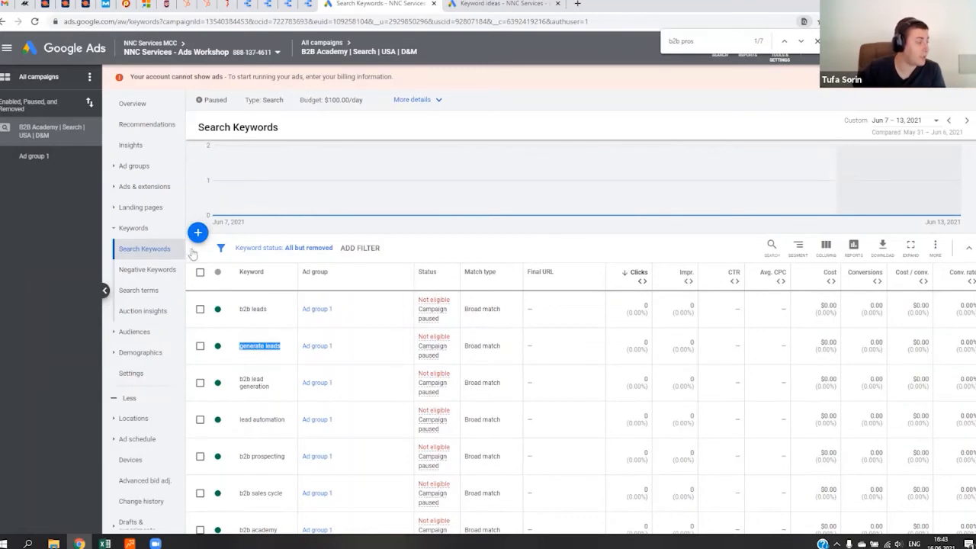
- Change the match type of all the campaign's search keywords to Phrase match
left_click(199, 272)
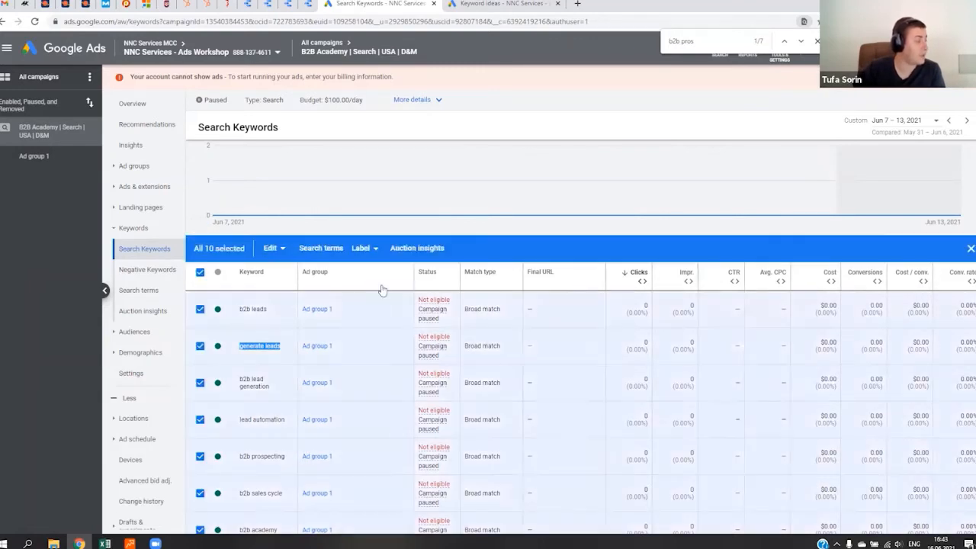
left_click(274, 247)
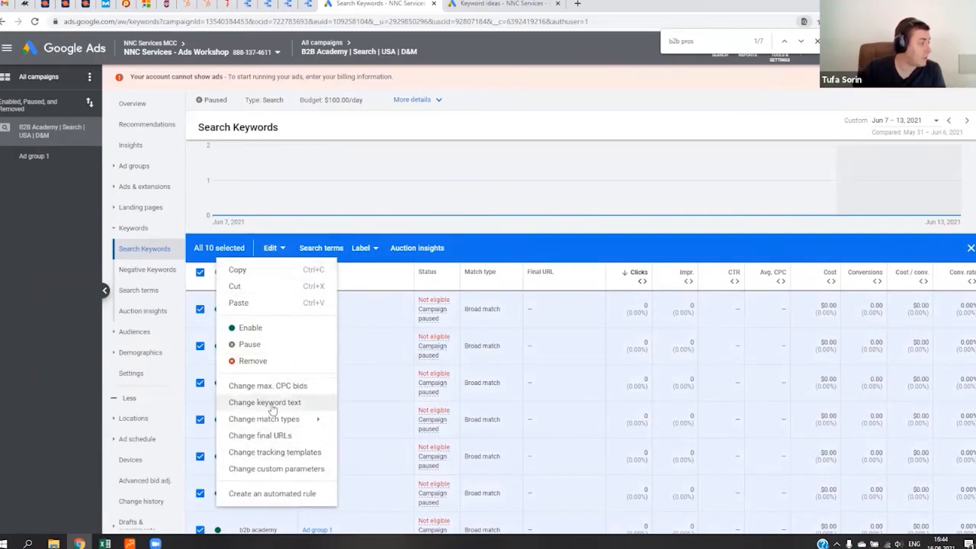
mouse_move(265, 423)
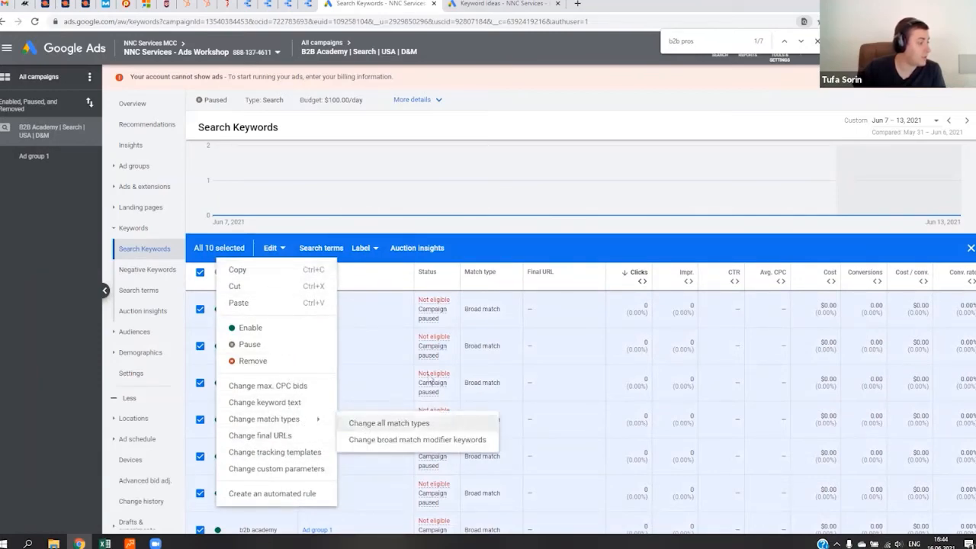
left_click(389, 423)
left_click(229, 183)
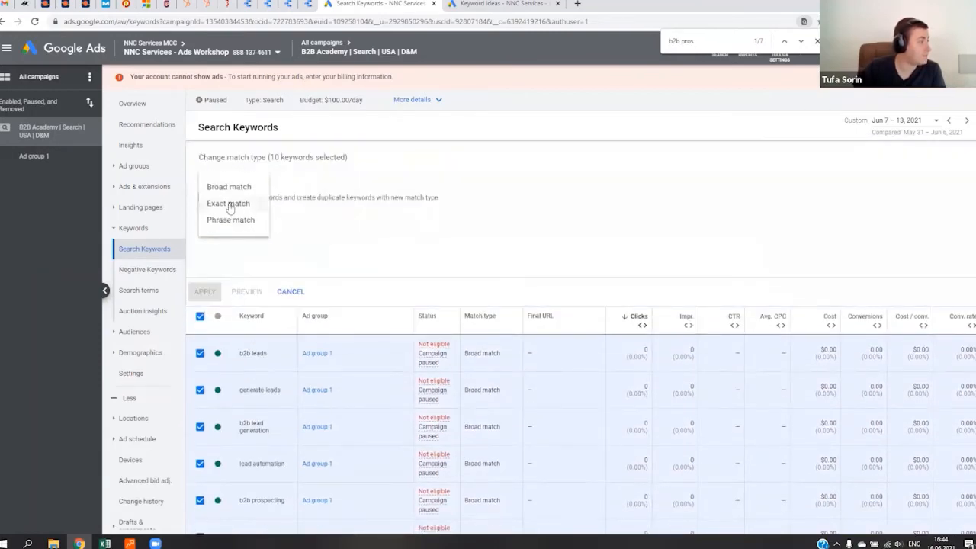
left_click(231, 219)
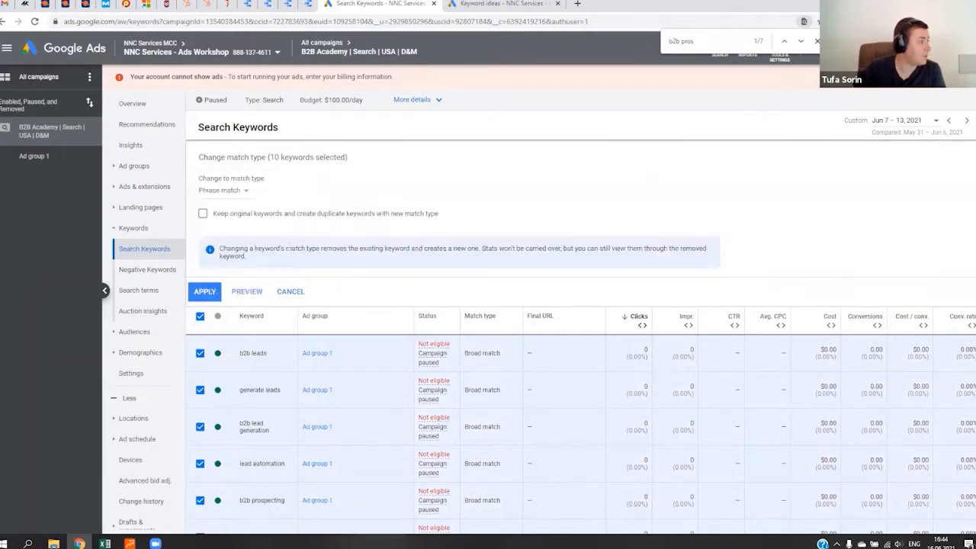
left_click(206, 292)
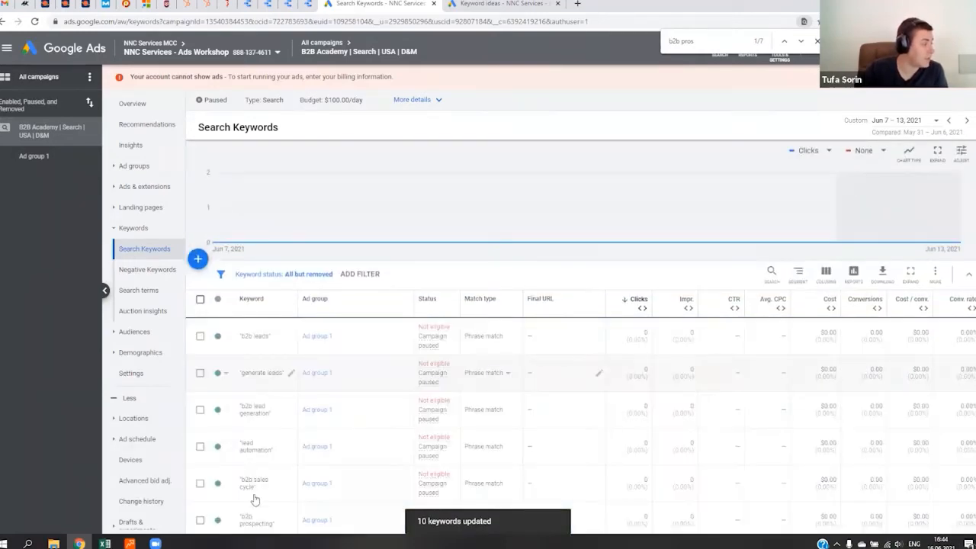
- Change the match type of the keywords "generate leads" and "lead automation" to Broad match
left_click(200, 373)
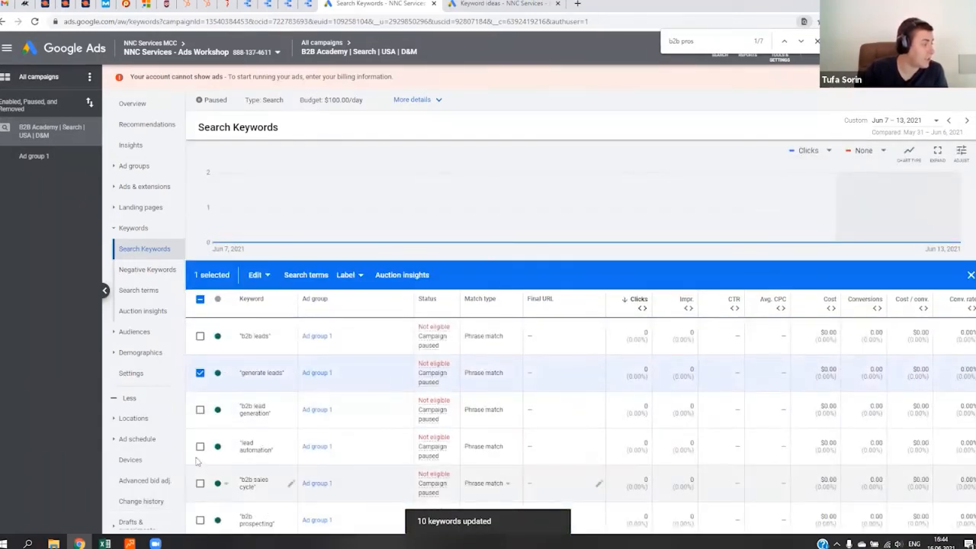
left_click(200, 447)
left_click(258, 275)
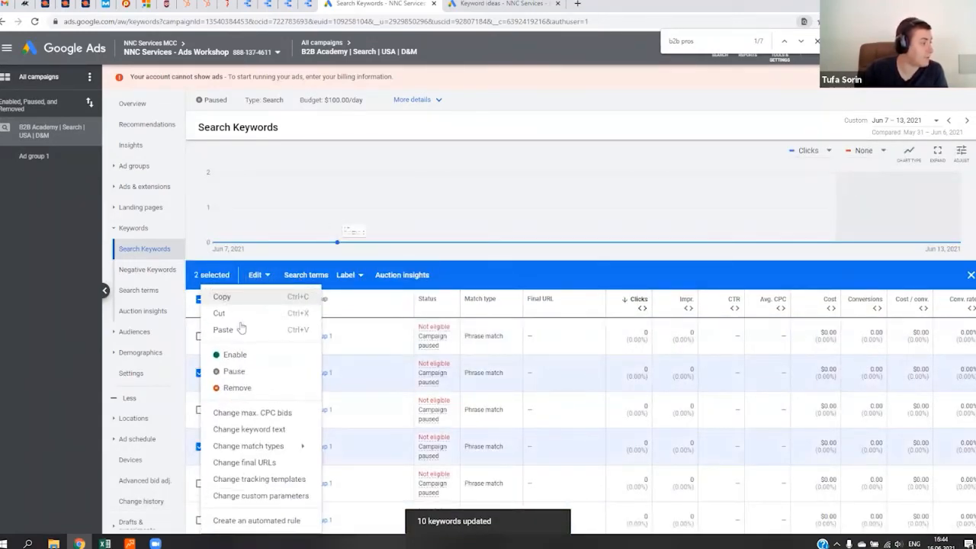
mouse_move(272, 446)
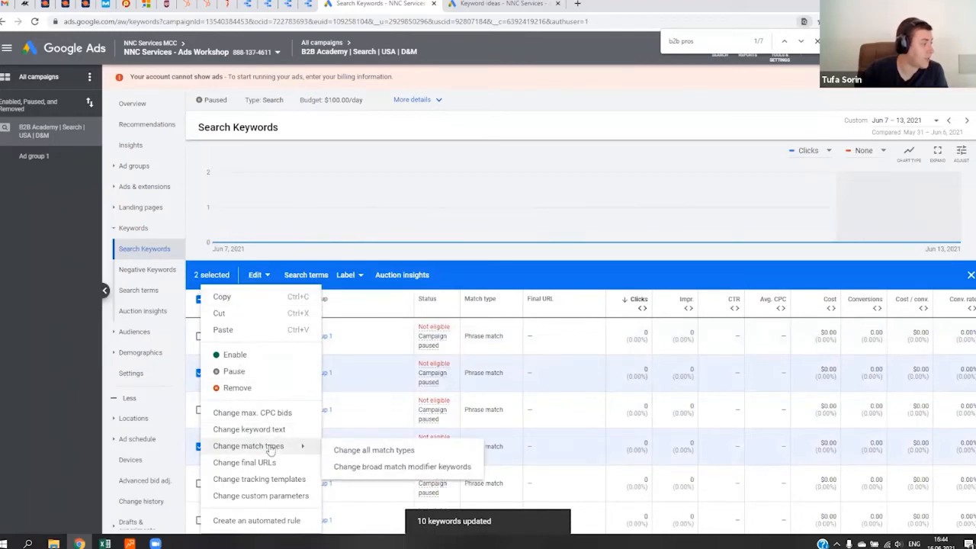
left_click(373, 450)
left_click(244, 176)
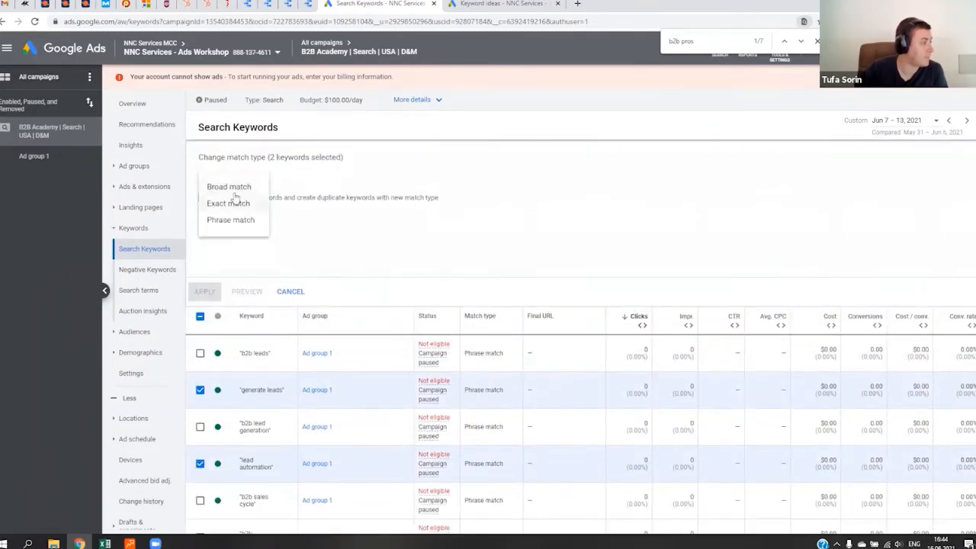
left_click(232, 189)
left_click(204, 291)
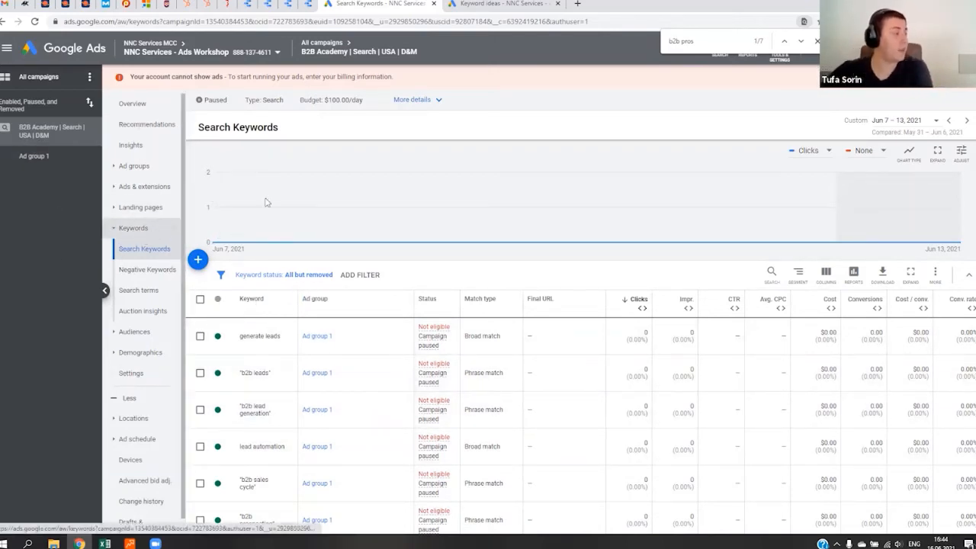
- Add "free" as a campaign-level negative keyword, and save it
left_click(160, 276)
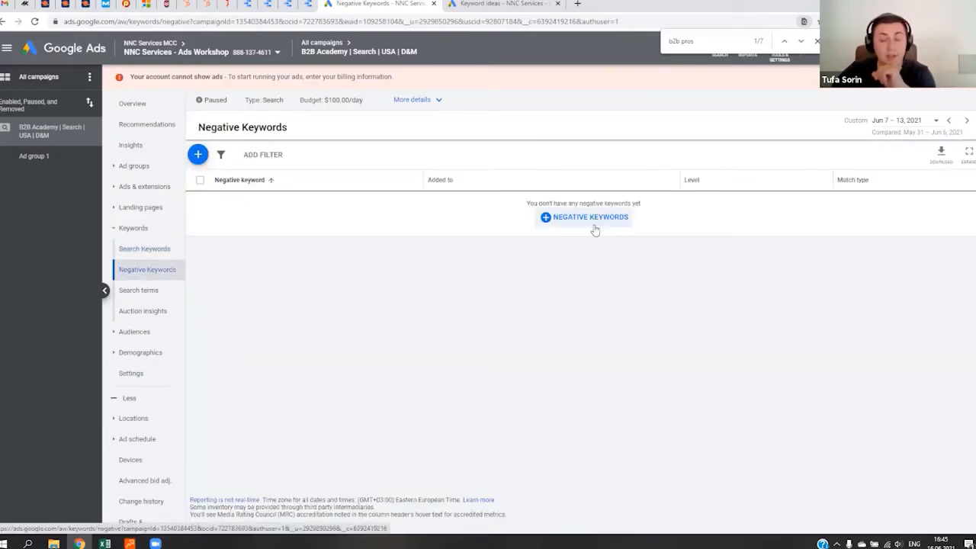
left_click(591, 217)
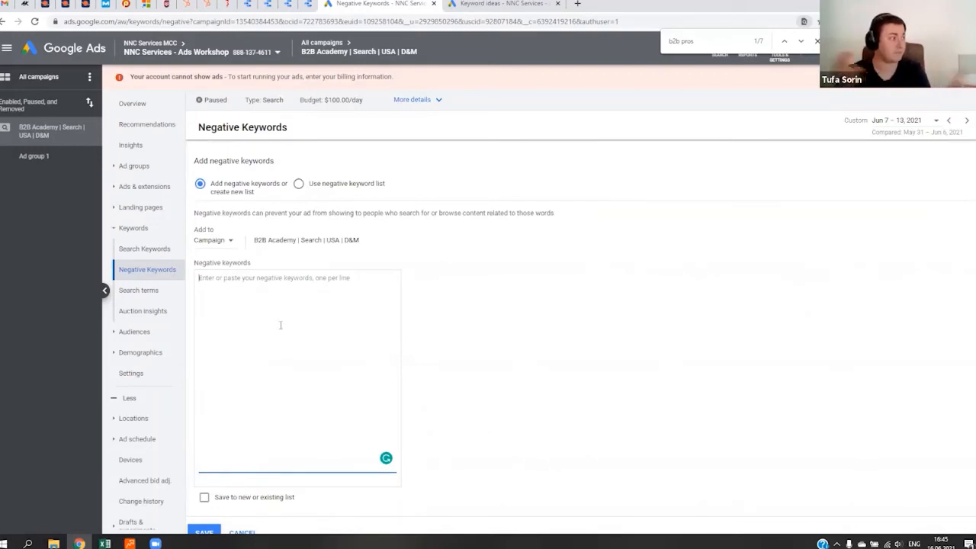
type("free")
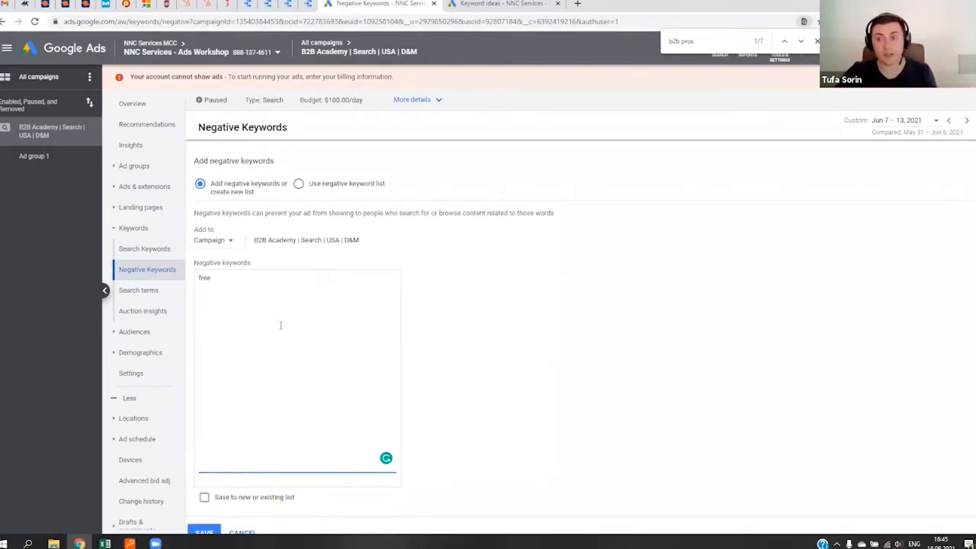
scroll(206, 370, "down", 2)
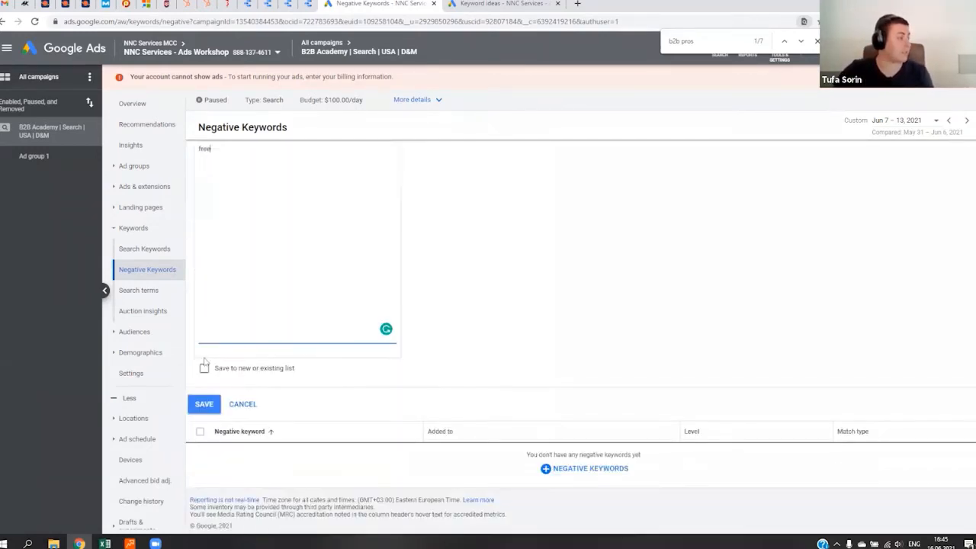
left_click(199, 404)
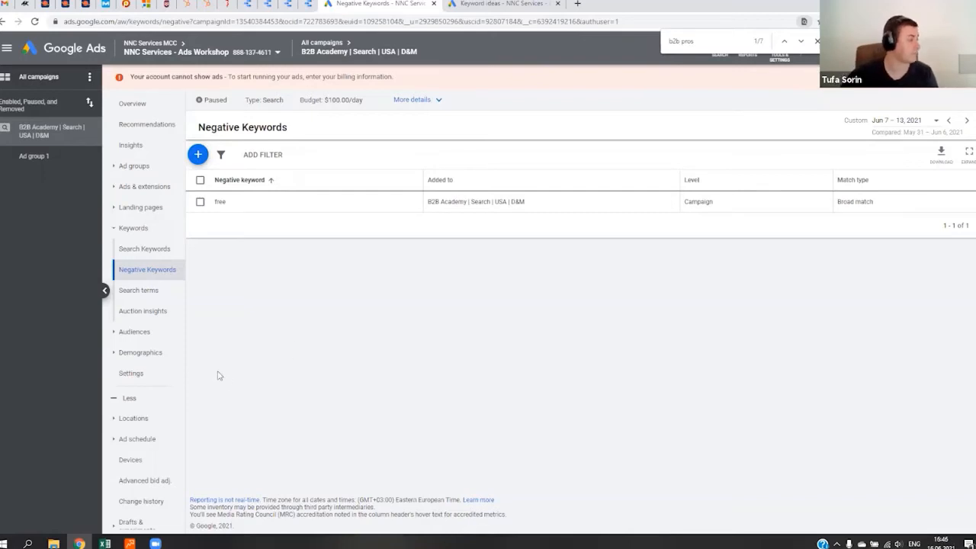
- Check the search keywords and the search terms report, and return to the campaign overview
left_click(144, 249)
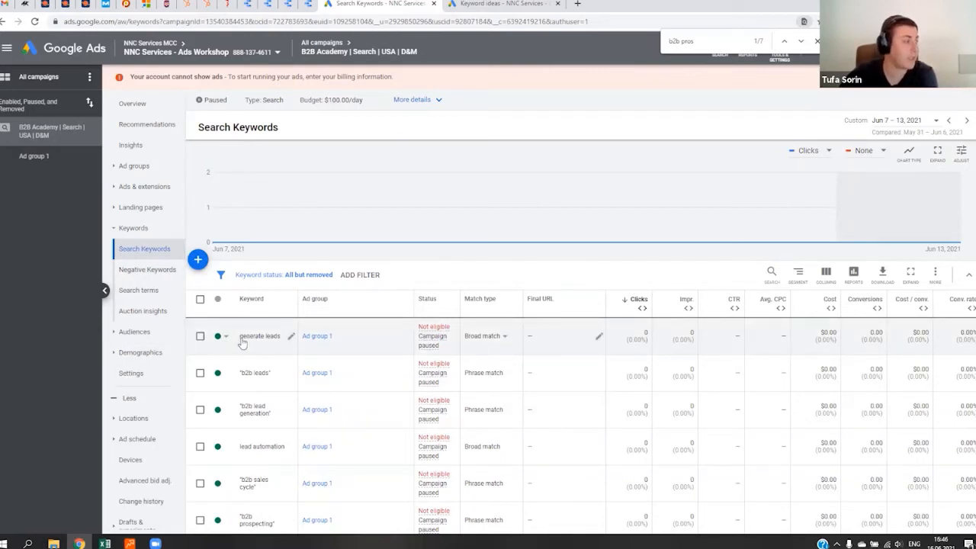
left_click(138, 293)
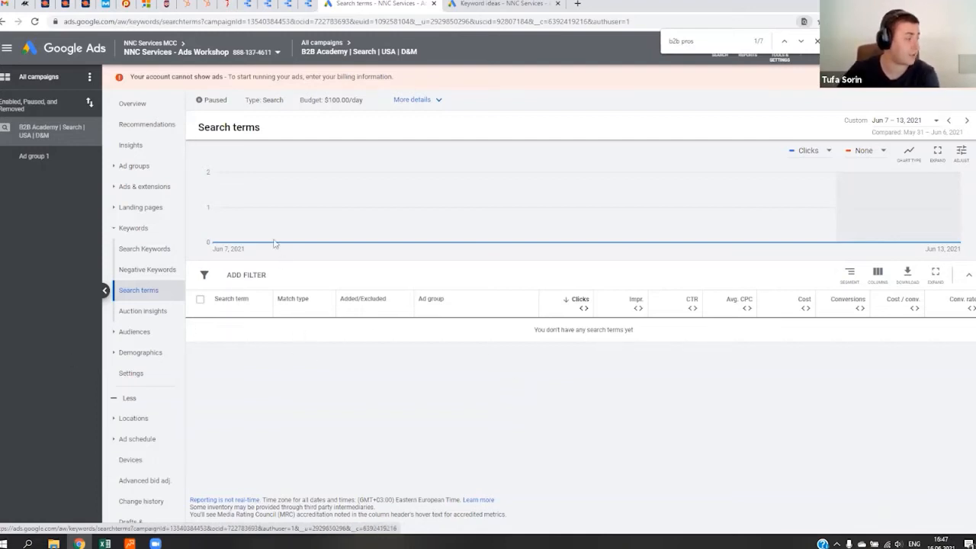
left_click(136, 105)
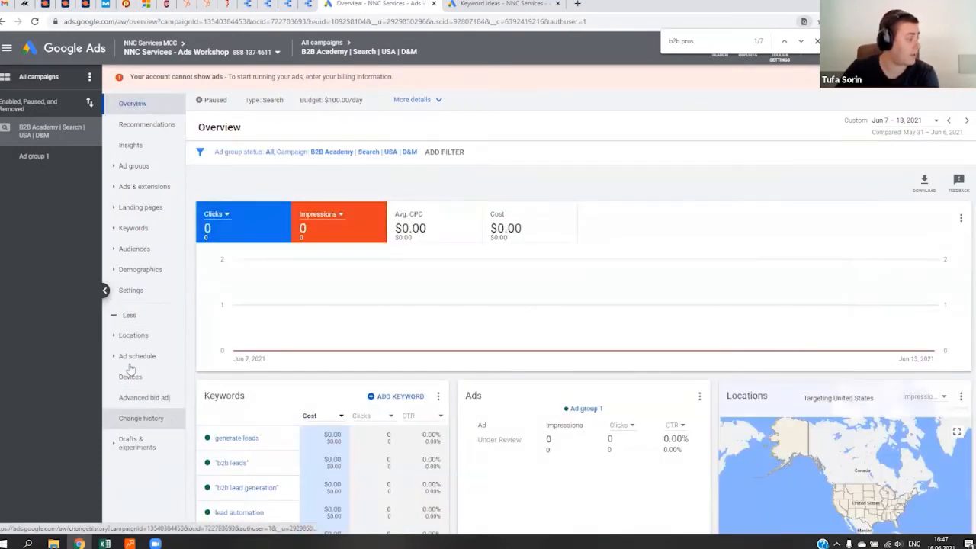
- Open the campaign settings, and reload the page with the find bar closed
left_click(128, 290)
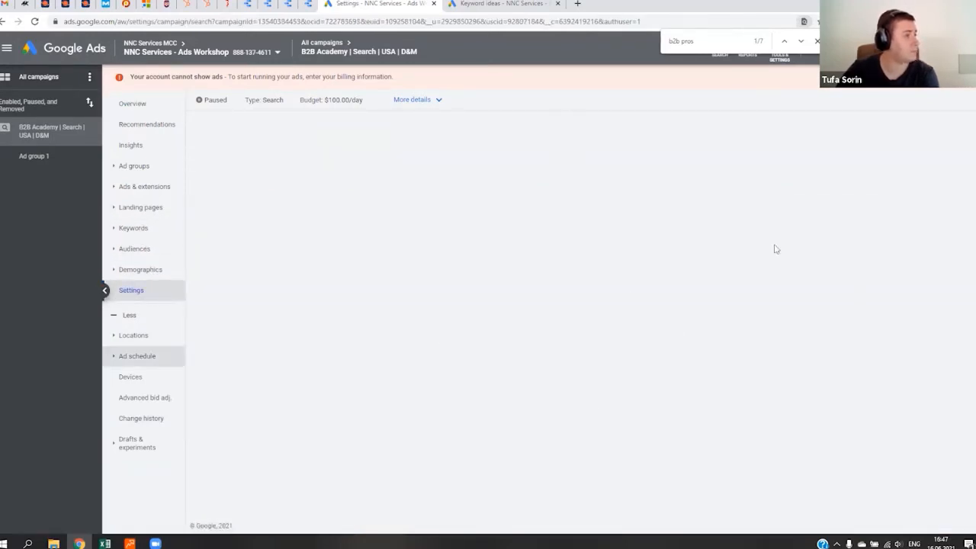
left_click(817, 41)
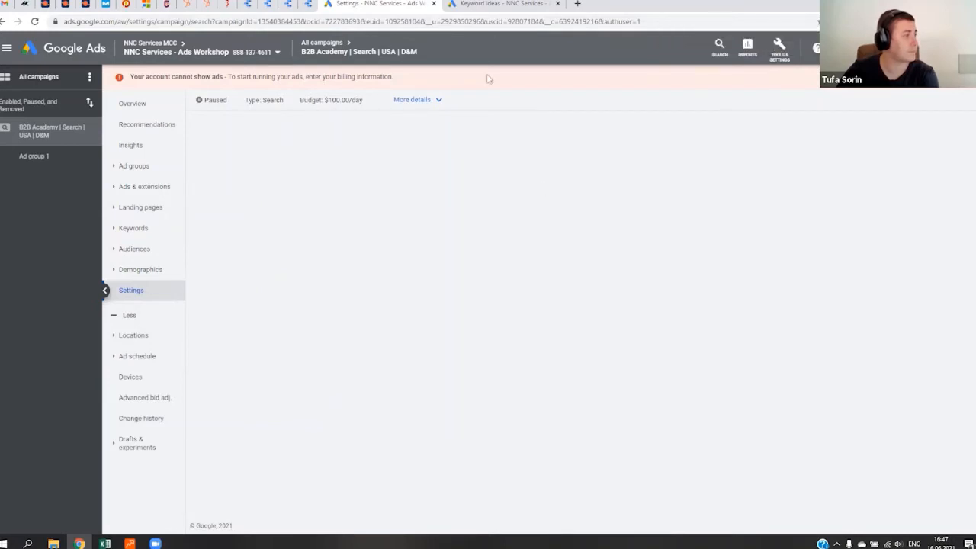
left_click(34, 23)
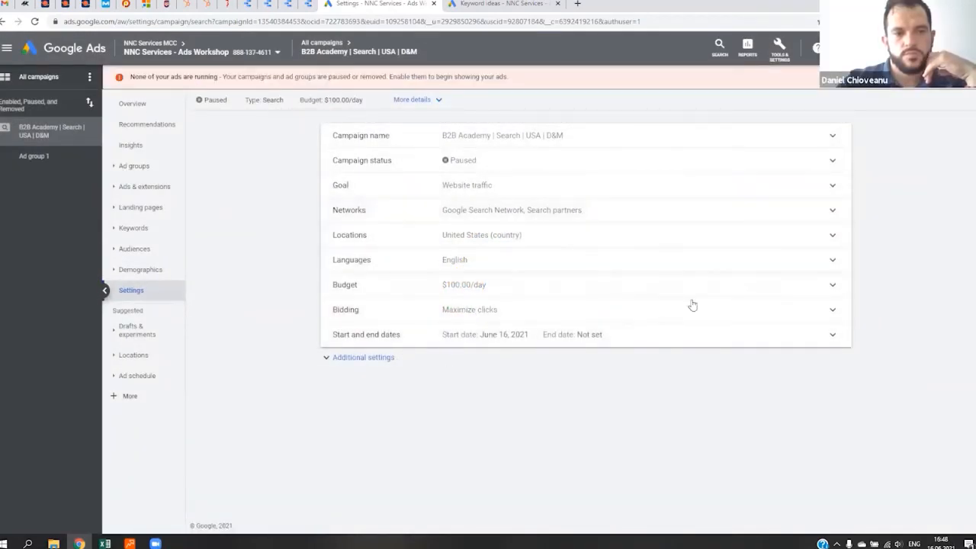
- Review the campaign's budget, locations, languages and bidding settings, leaving the maximum CPC bid limit without saving
left_click(823, 288)
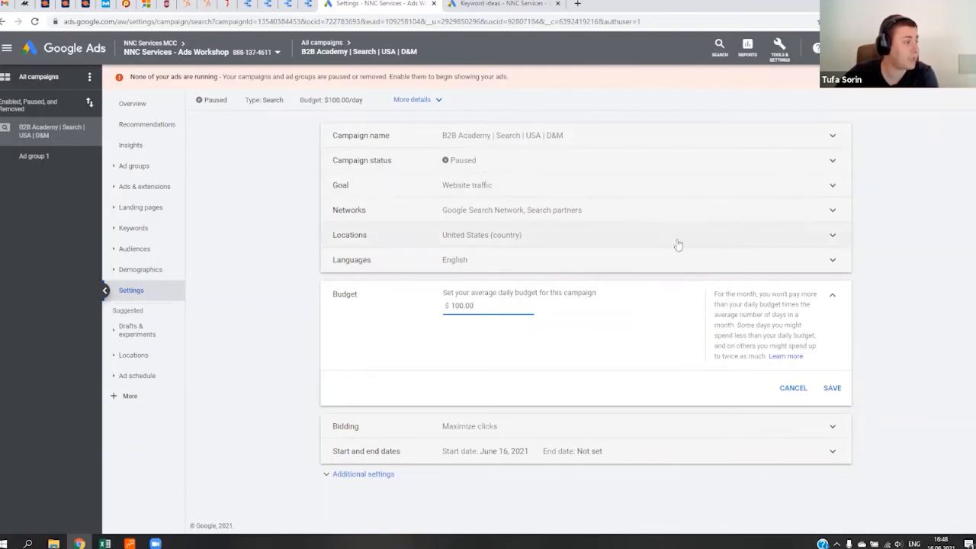
left_click(625, 246)
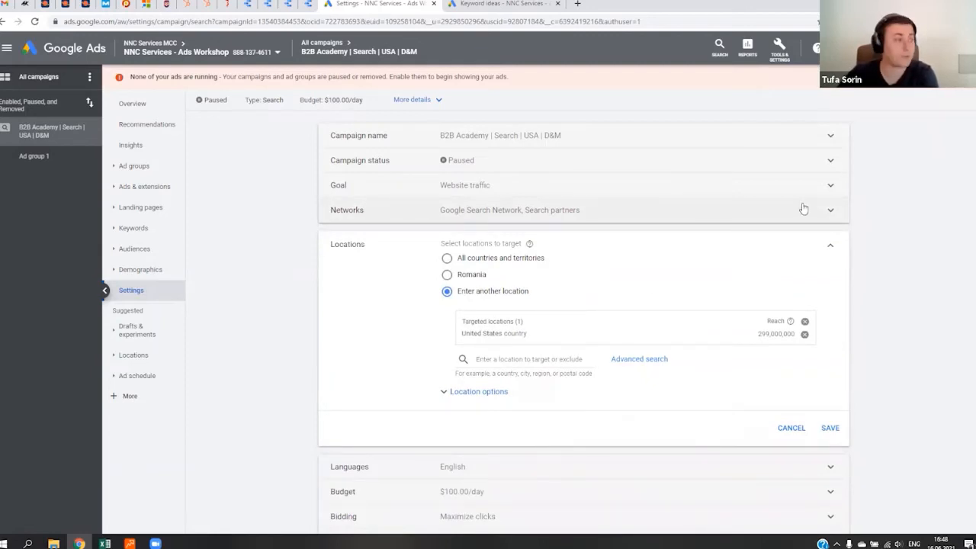
left_click(830, 247)
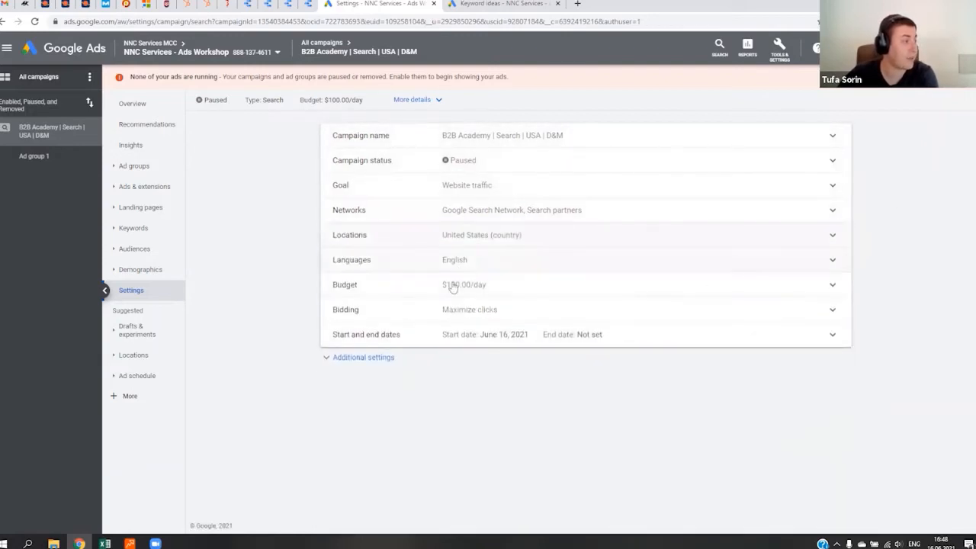
left_click(556, 264)
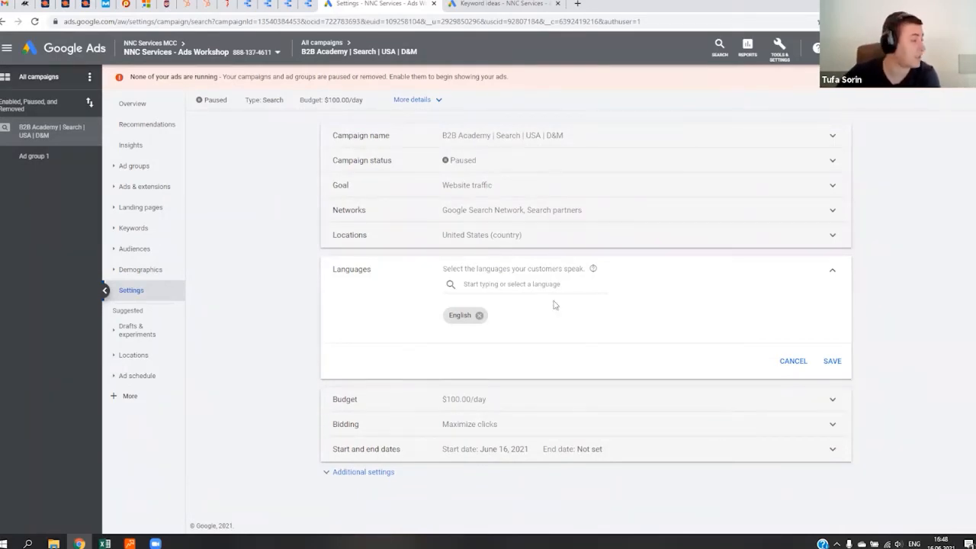
left_click(832, 274)
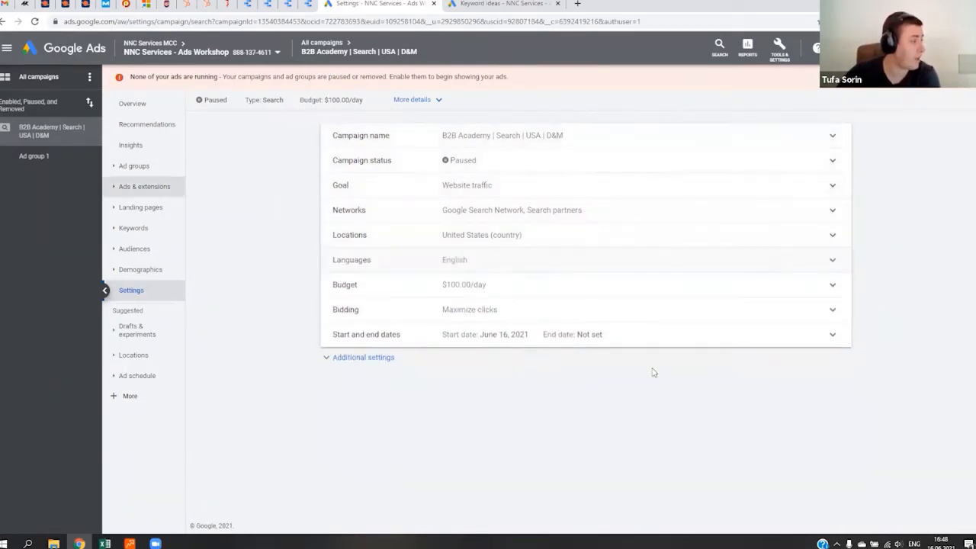
left_click(549, 307)
left_click_drag(470, 383, 428, 381)
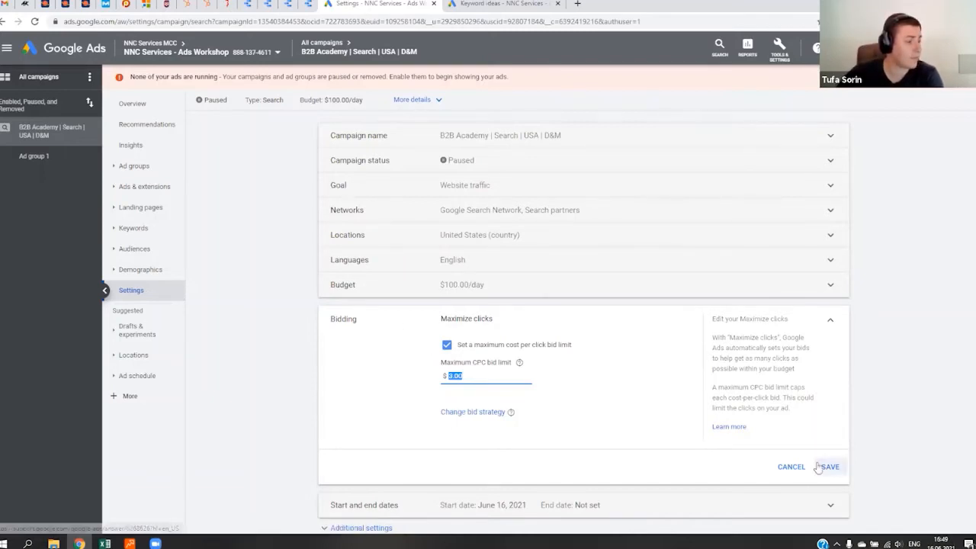
left_click(793, 467)
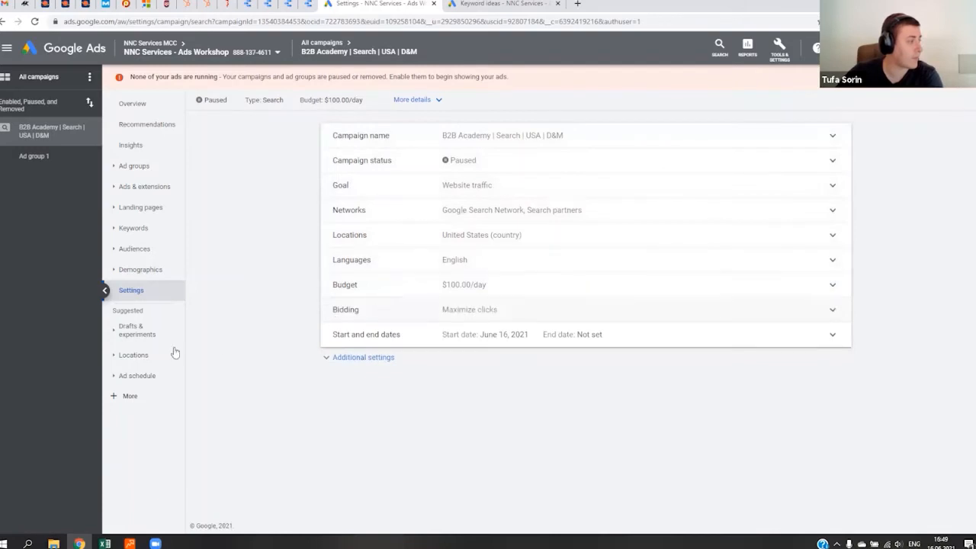
- Check the campaign's ad schedule, and go back to the campaign overview
left_click(141, 375)
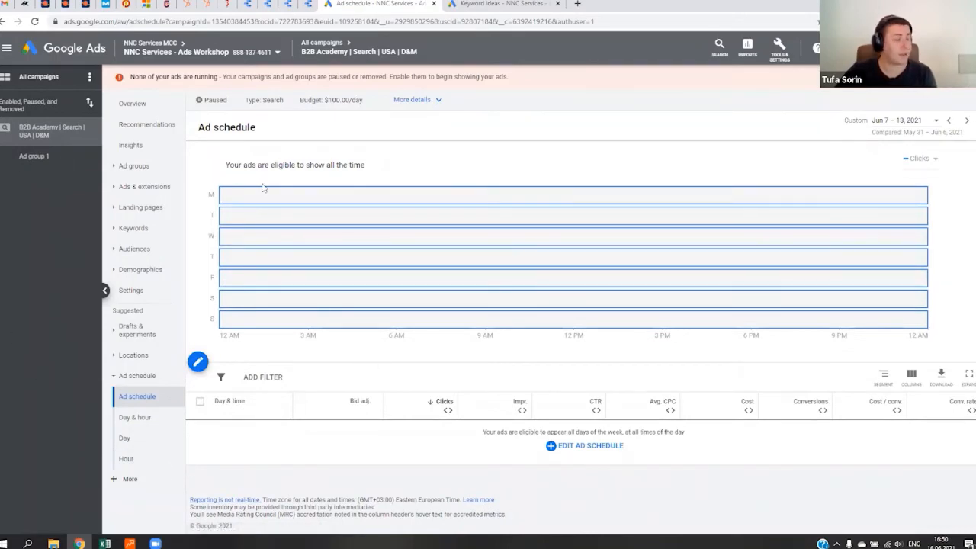
left_click(132, 103)
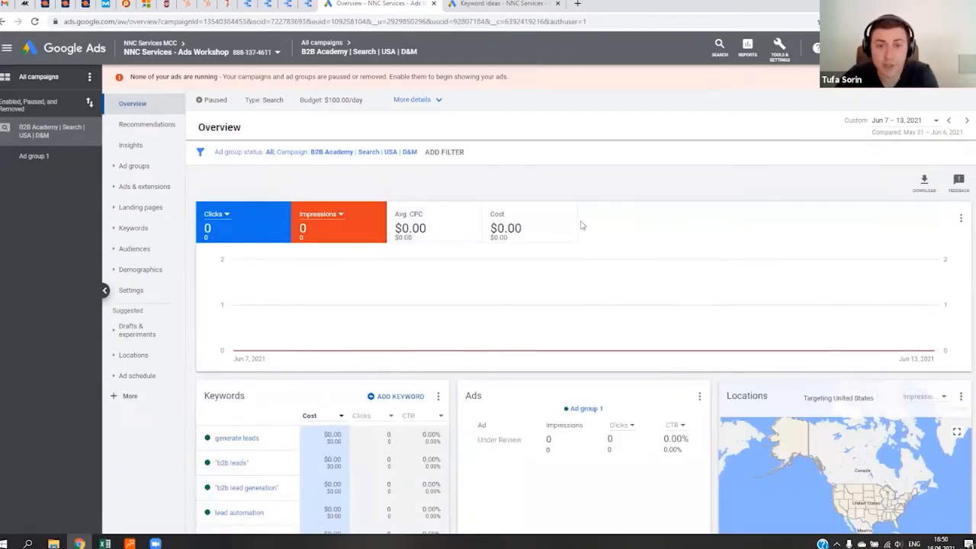
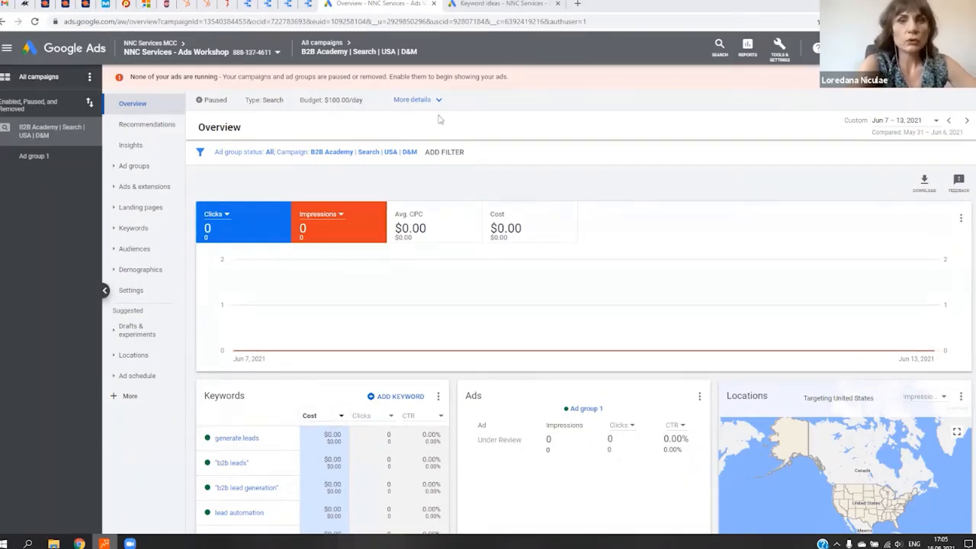
- Switch to Rank Tracker and search the related searches for "b2b academy" in place of "lead automation", running the search twice
left_click(105, 542)
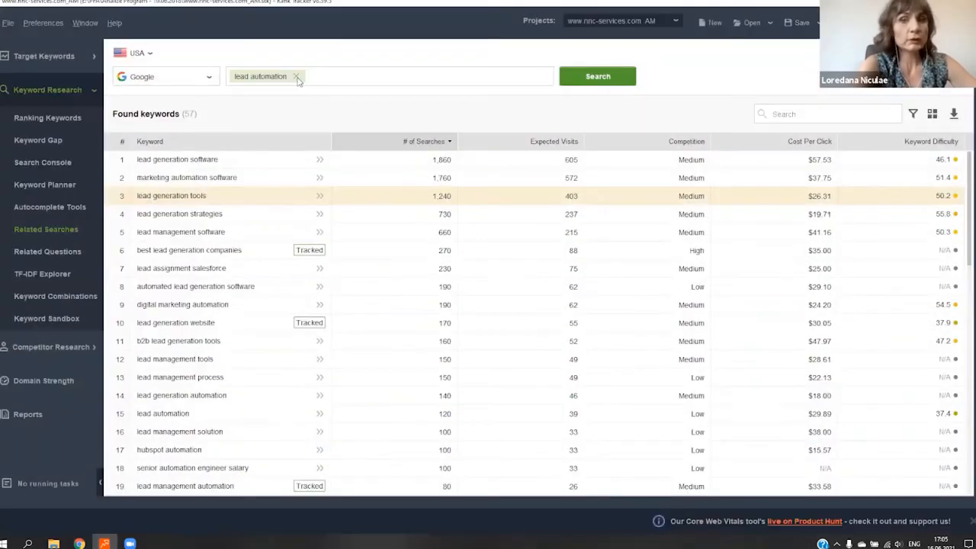
left_click(295, 76)
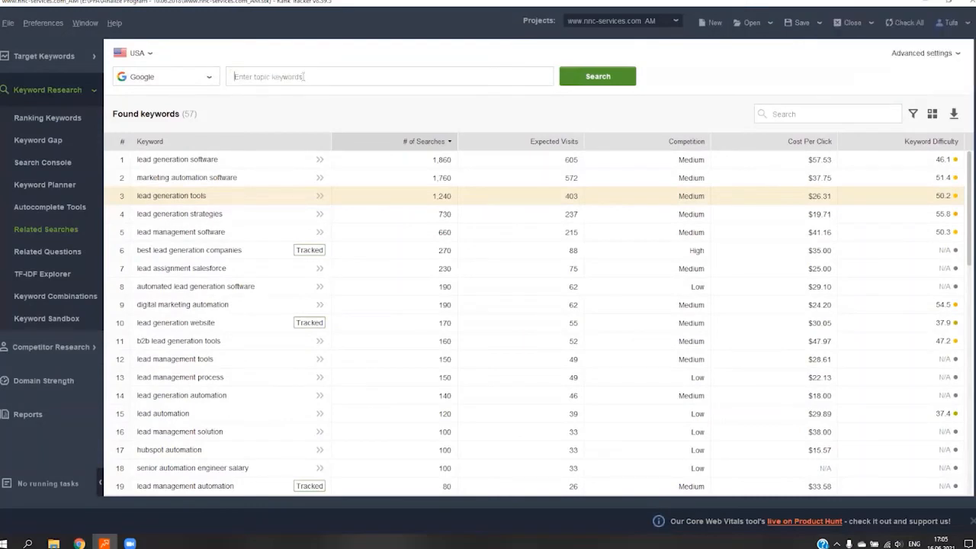
type("b2b")
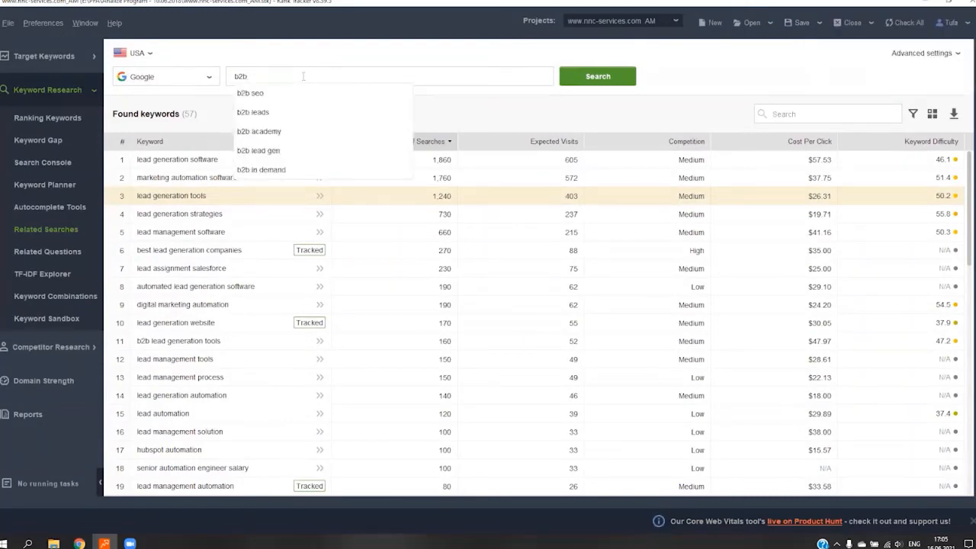
type(" academy")
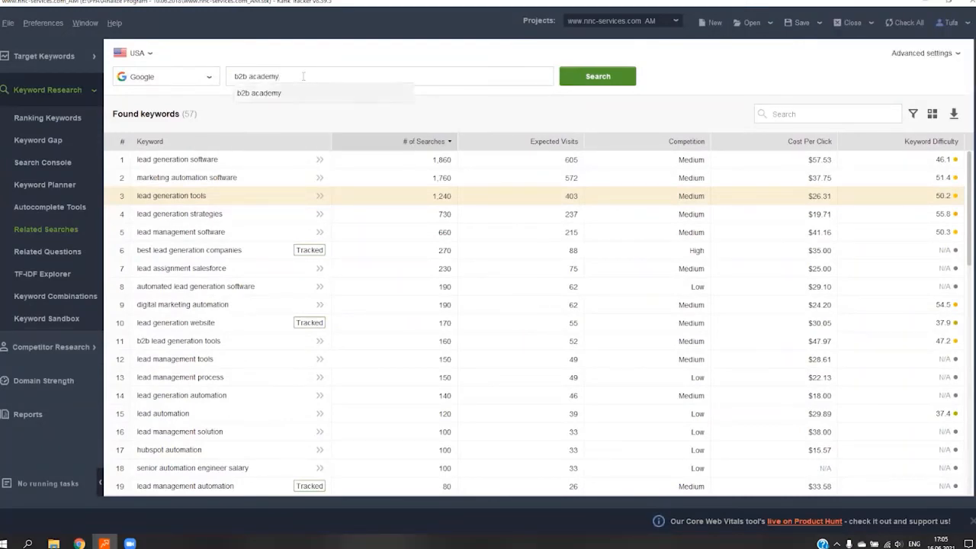
key("Return")
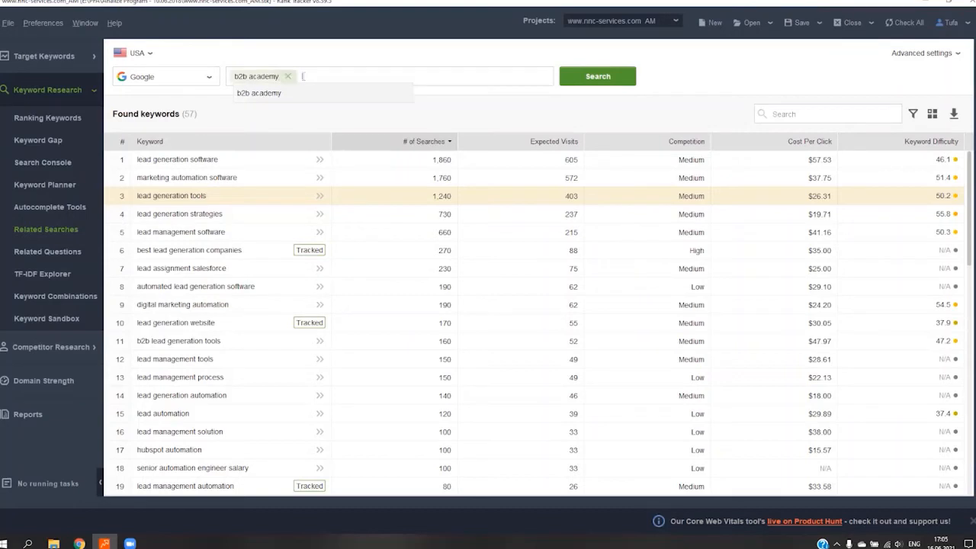
left_click(598, 79)
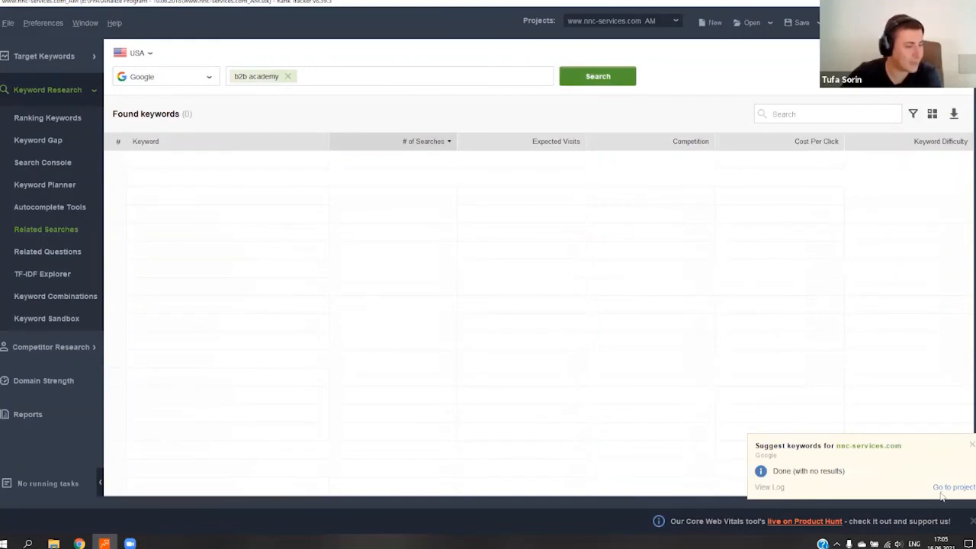
left_click(588, 80)
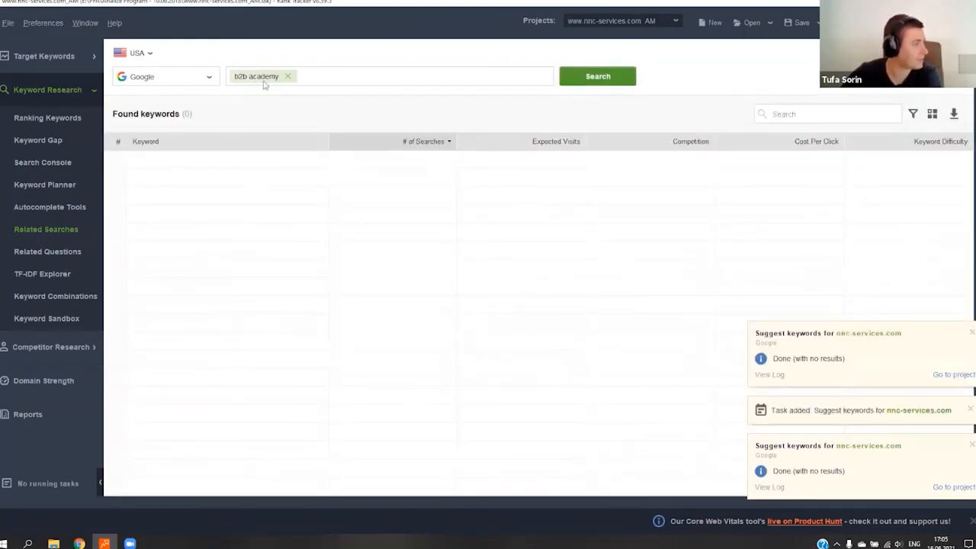
- Replace the topic keyword with "b2b", run the related-keyword search, and dismiss the task notification
left_click(288, 77)
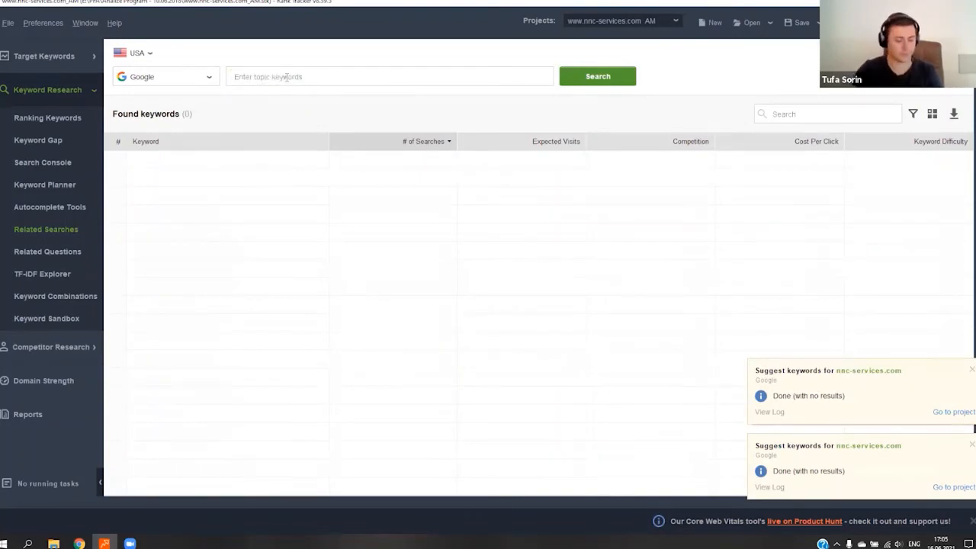
type("b2b")
left_click(598, 76)
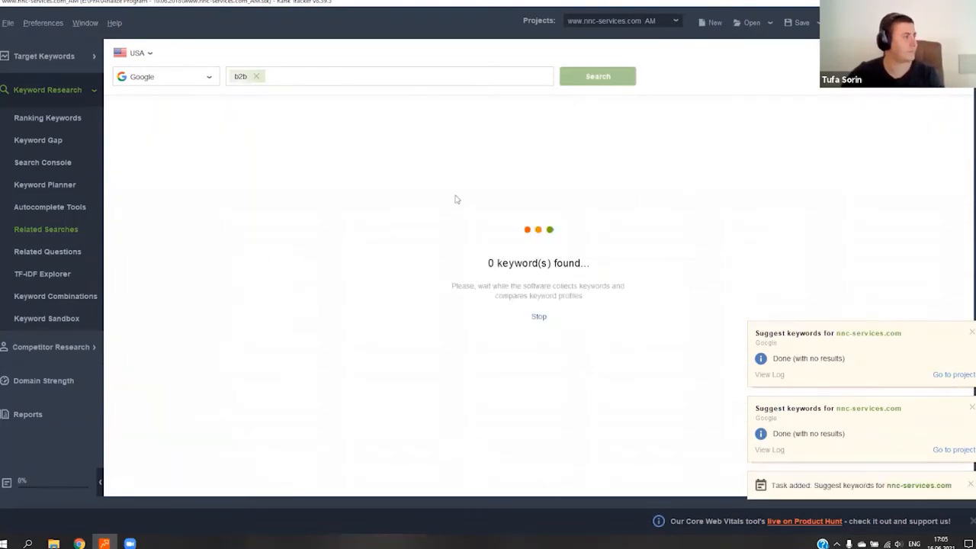
left_click(971, 484)
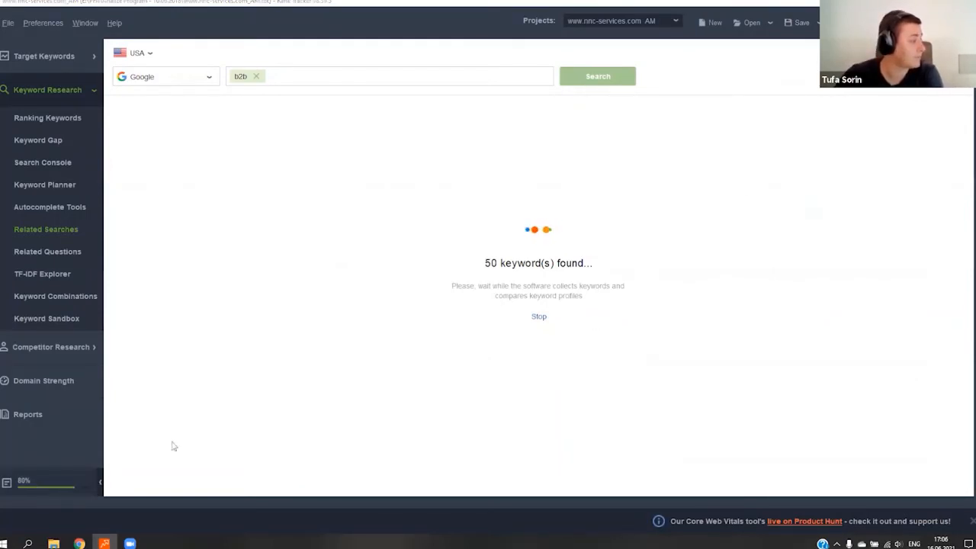
left_click(46, 481)
left_click(318, 69)
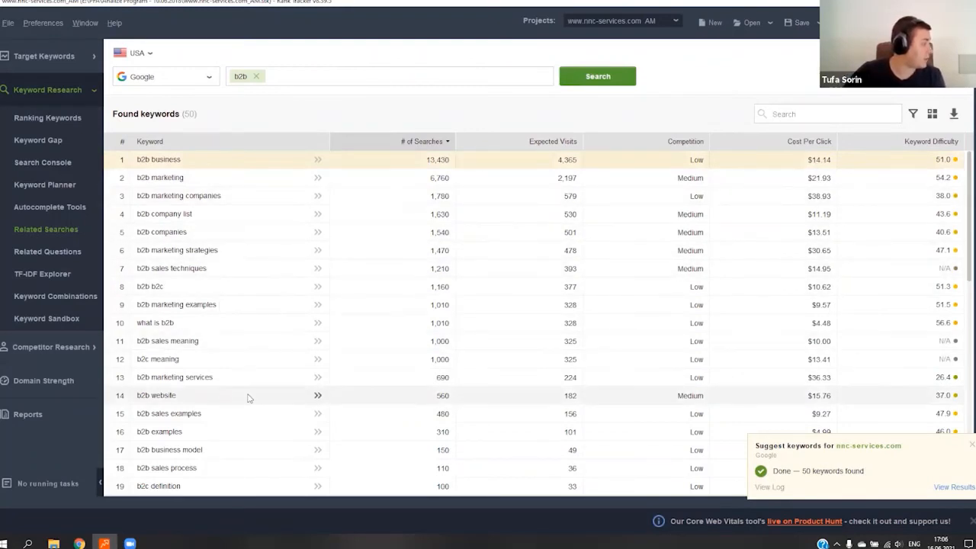
- Examine the found b2b keywords for irrelevant terms, highlight "difference between b2b and b2c with examples", and switch back to Google Ads
scroll(248, 397, "down", 8)
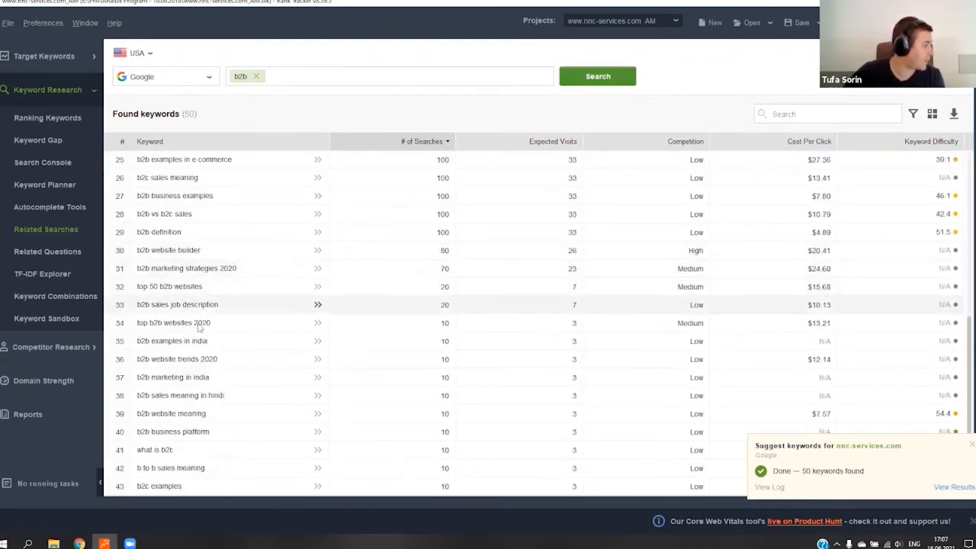
scroll(199, 327, "down", 3)
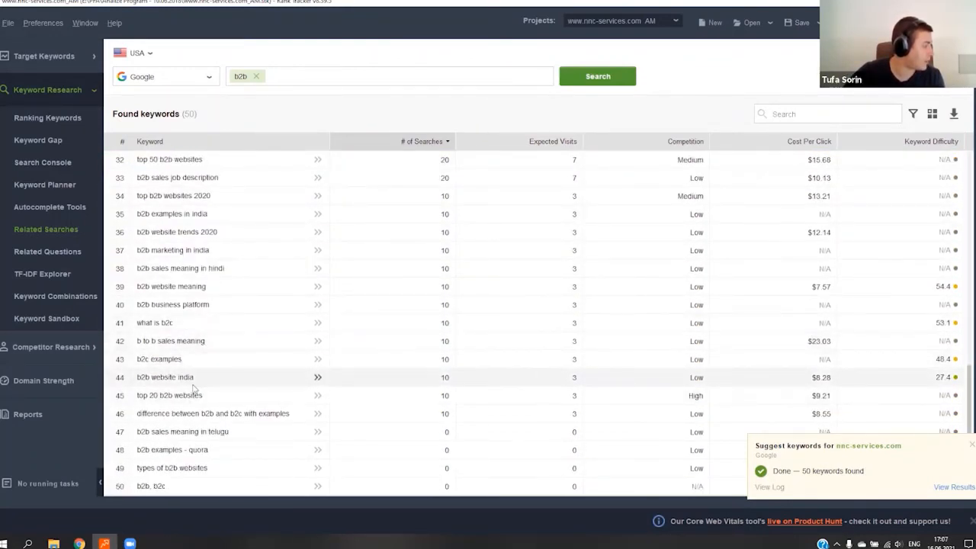
scroll(196, 320, "up", 8)
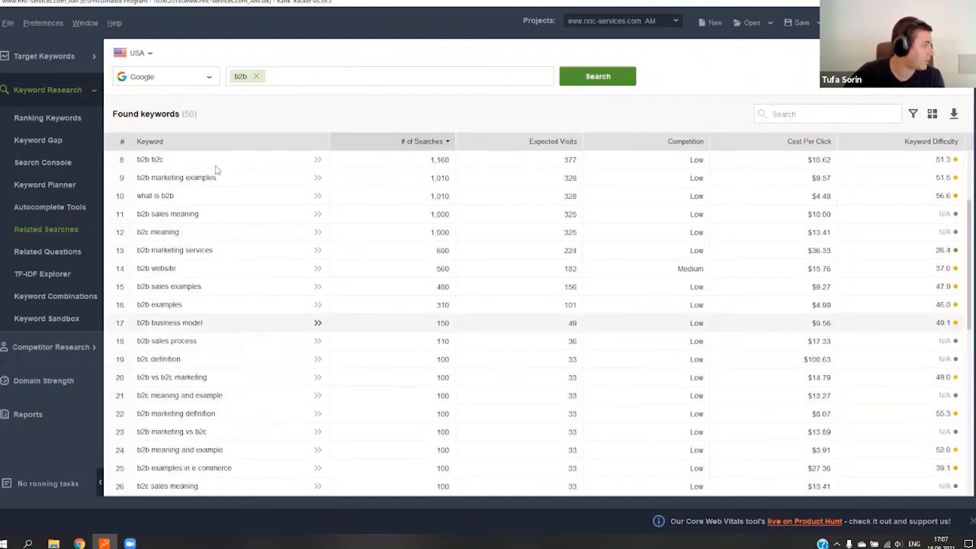
scroll(216, 169, "up", 3)
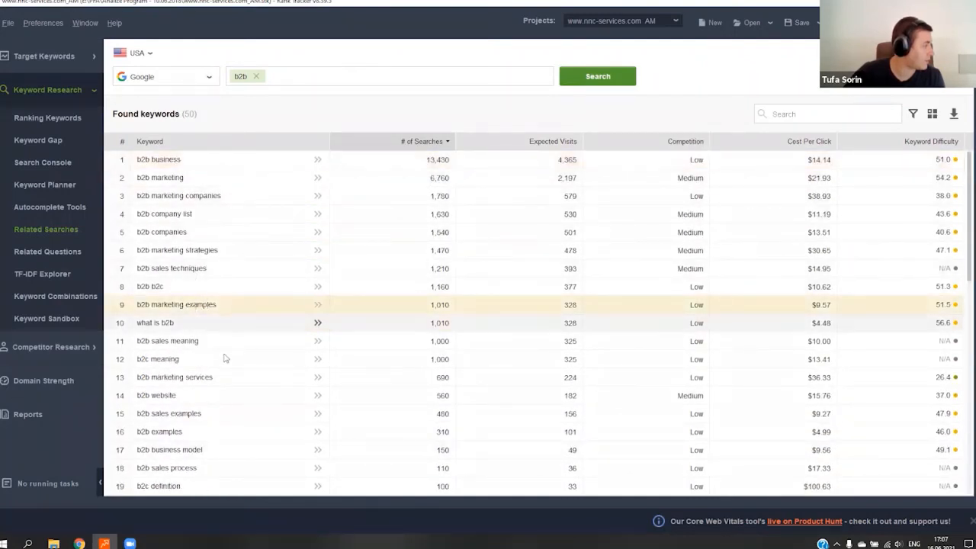
scroll(229, 370, "down", 5)
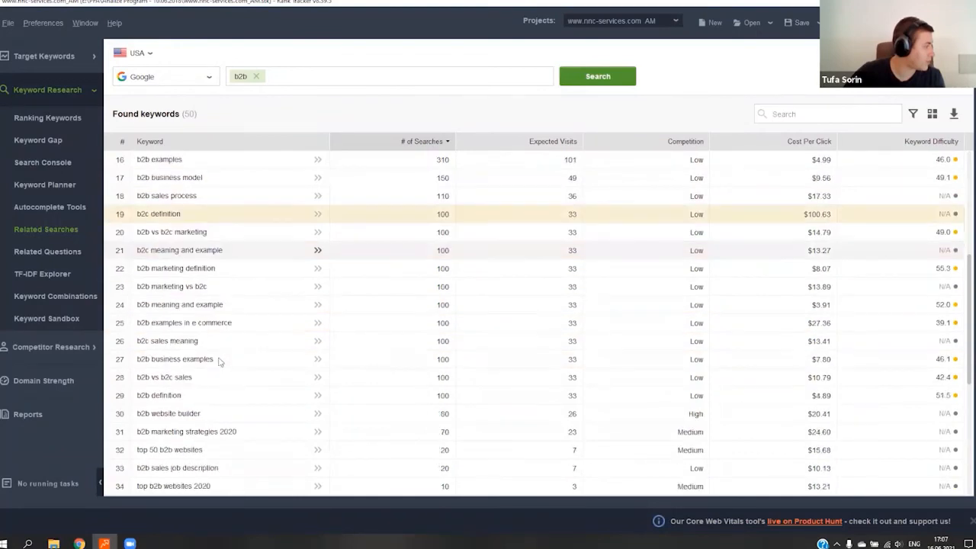
scroll(220, 363, "down", 2)
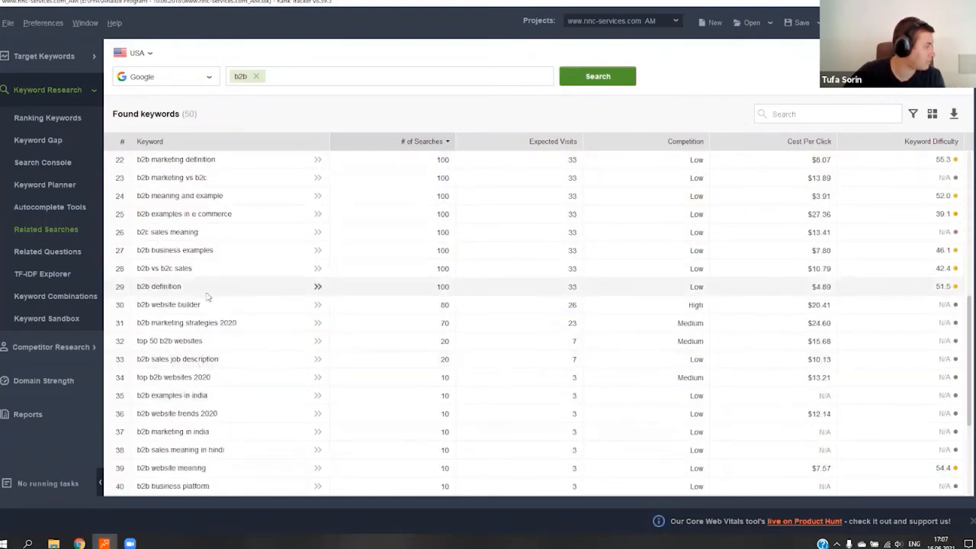
scroll(201, 354, "down", 2)
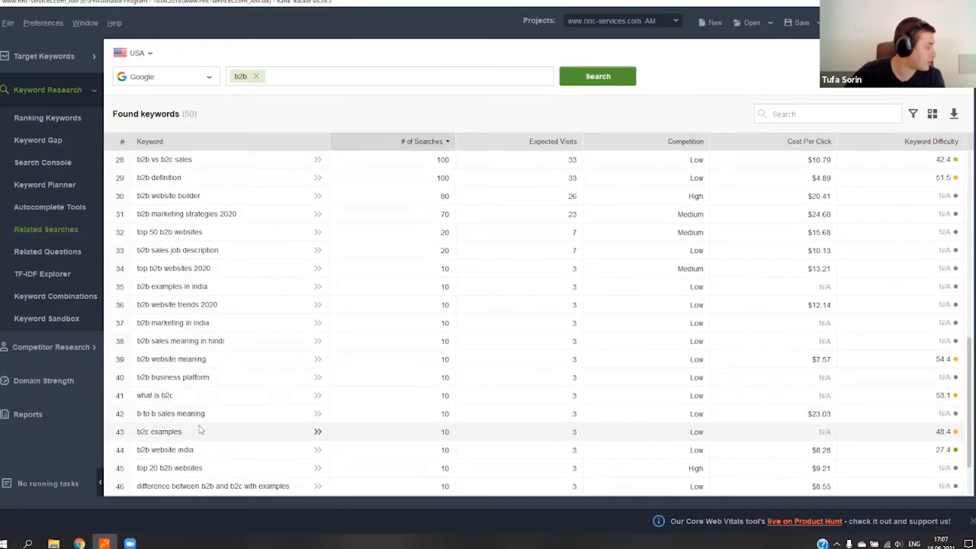
scroll(211, 431, "down", 2)
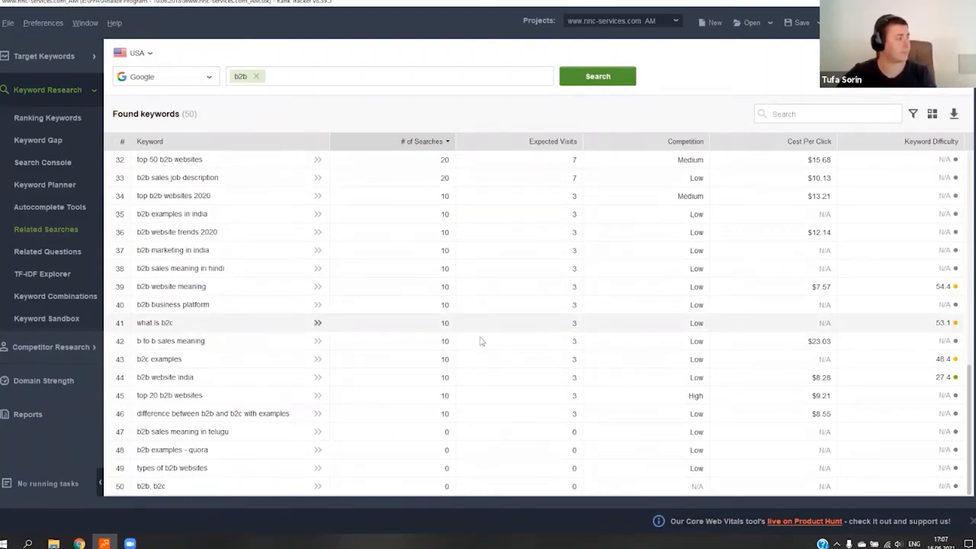
scroll(585, 314, "up", 11)
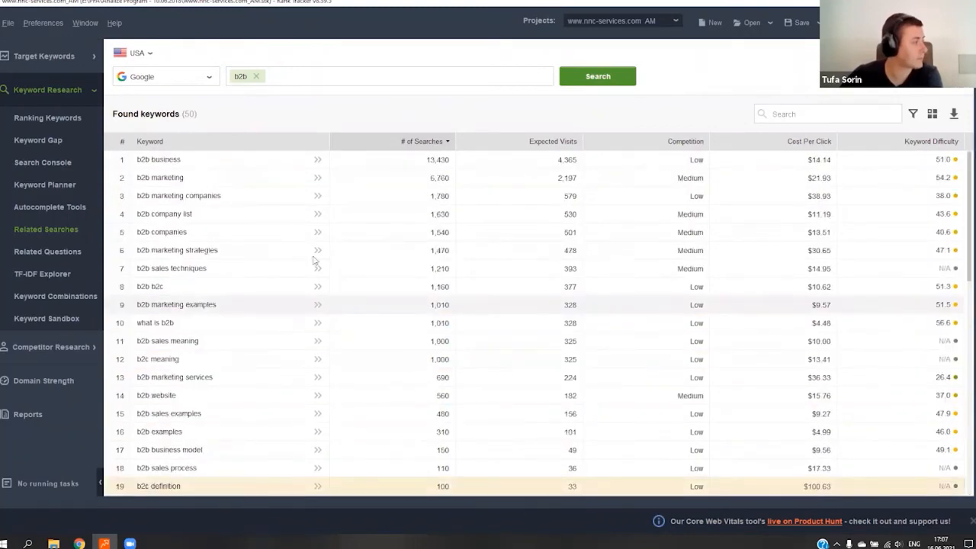
scroll(312, 256, "down", 11)
left_click(259, 415)
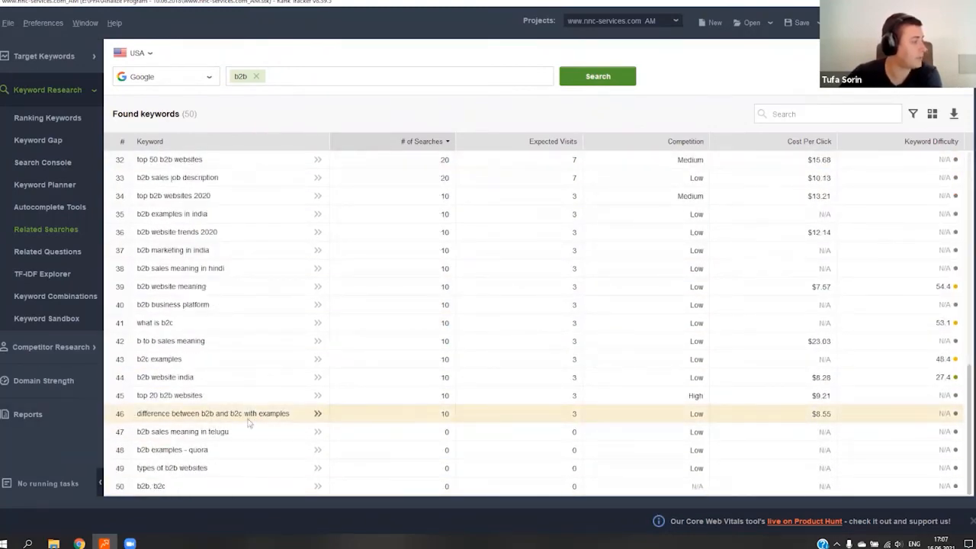
mouse_move(602, 347)
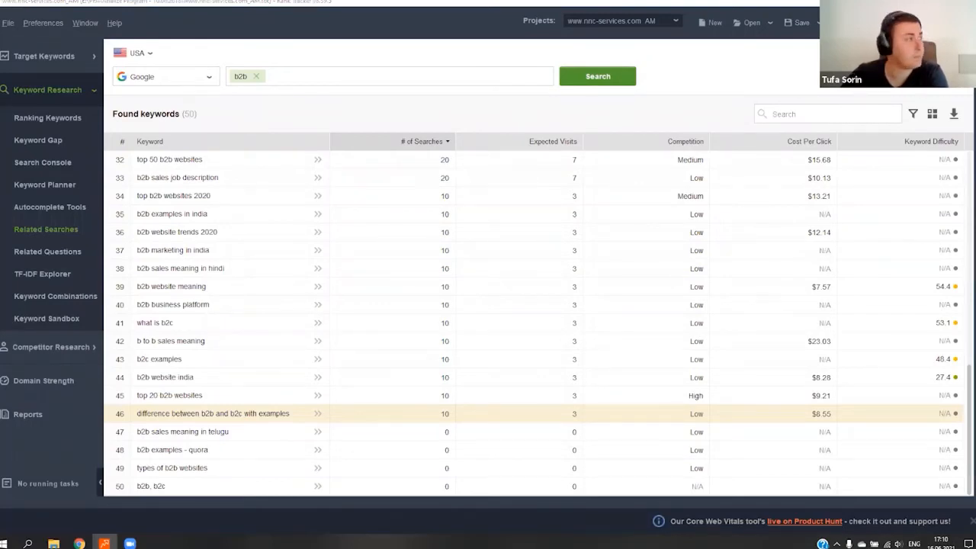
key("alt+Tab")
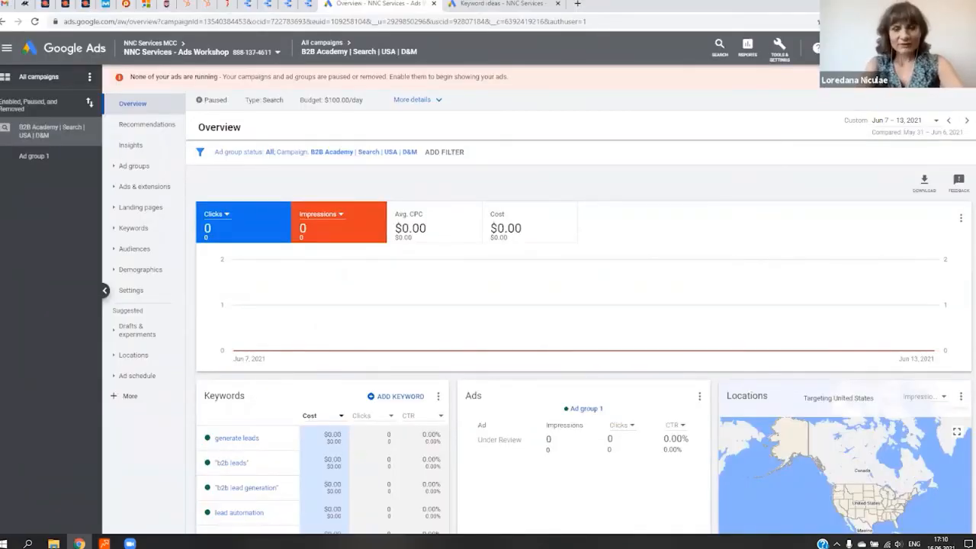